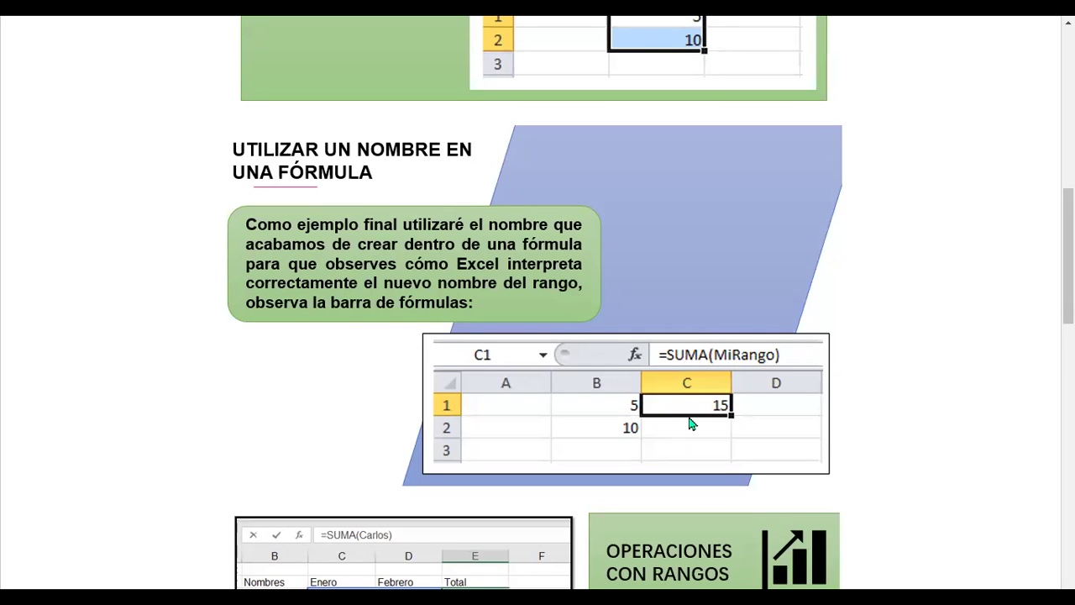
- Read the lesson sections on using names in formulas, operations with ranges, the Nombre nuevo dialog and creating a constant
scroll(690, 424, "down", 1)
scroll(694, 415, "down", 4)
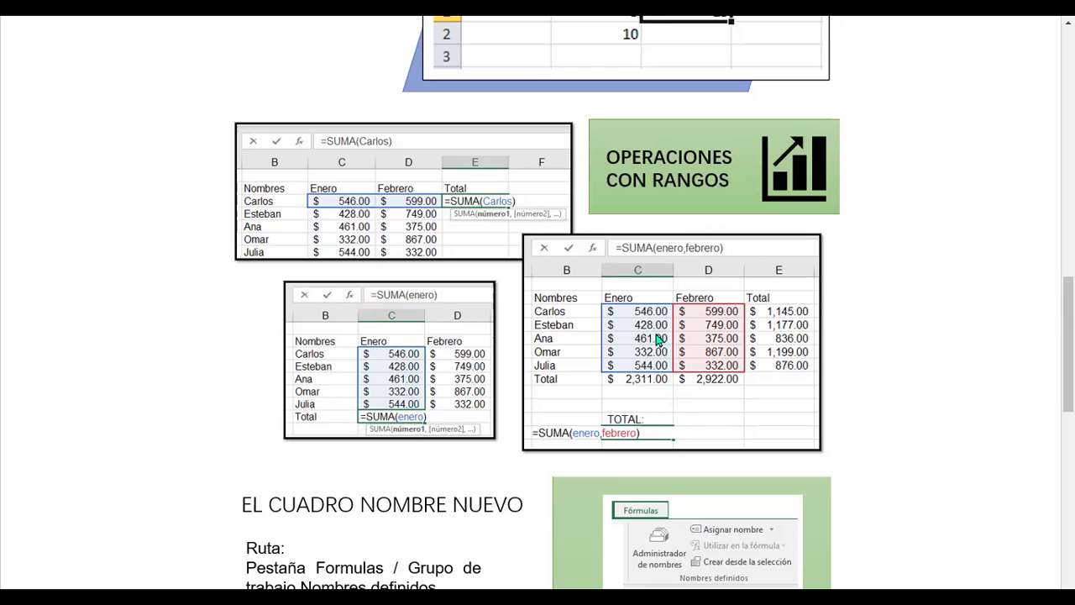
scroll(655, 379, "down", 5)
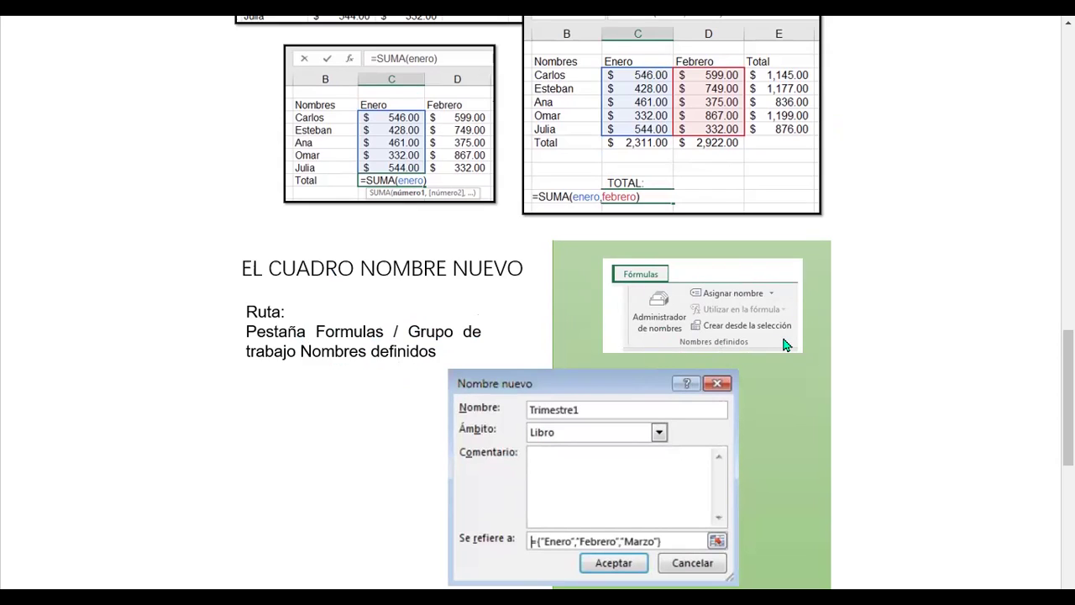
scroll(799, 336, "down", 2)
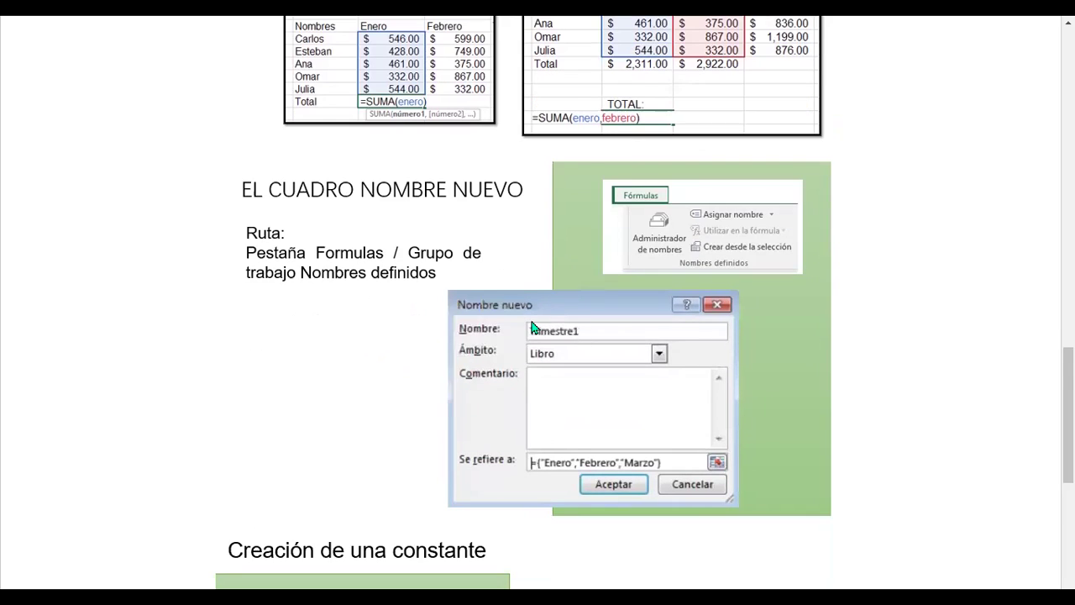
scroll(535, 328, "down", 4)
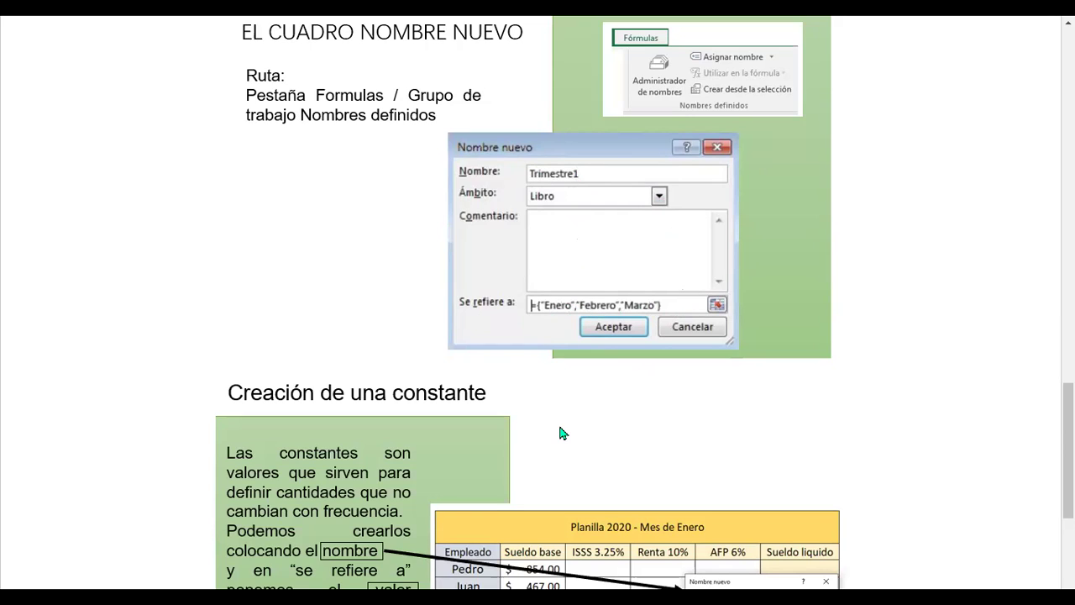
scroll(562, 432, "down", 2)
scroll(582, 397, "down", 2)
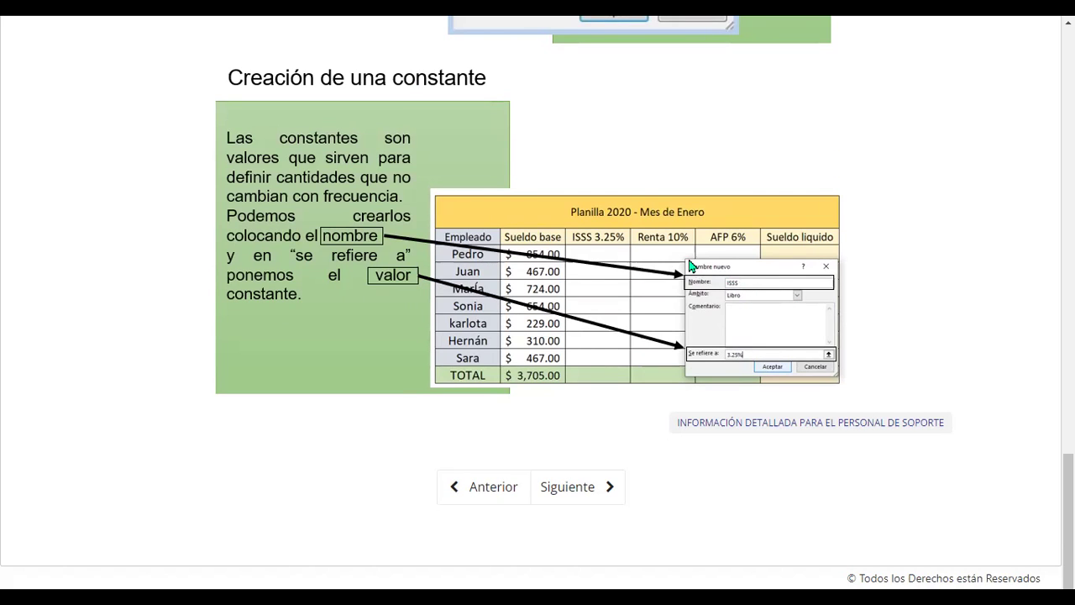
- Go to the following lesson page, 2.7 - Administrador de nombres, and play its video
left_click(589, 477)
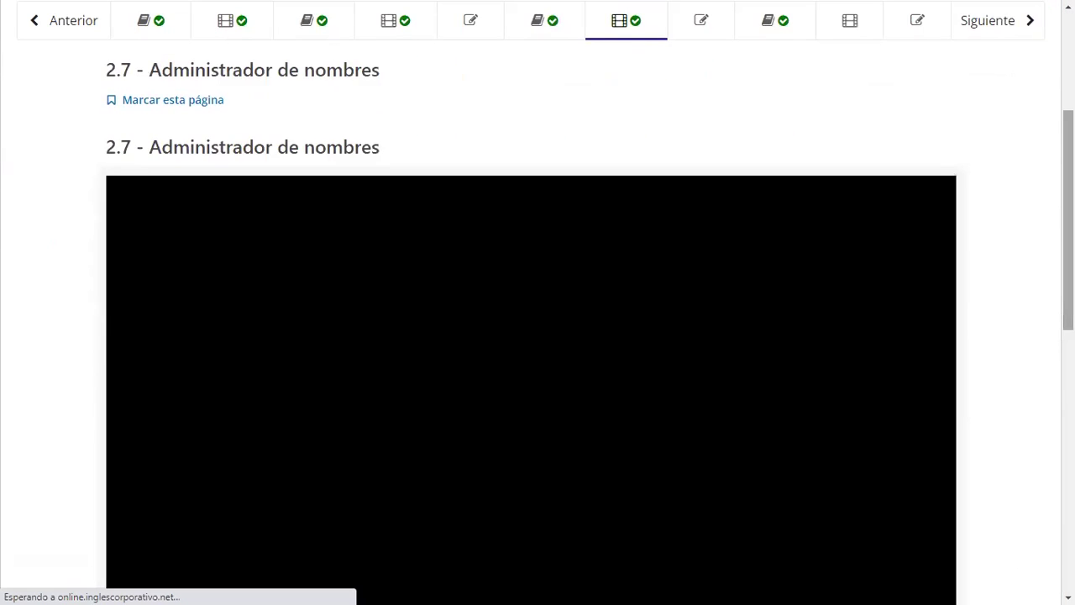
scroll(537, 335, "up", 1)
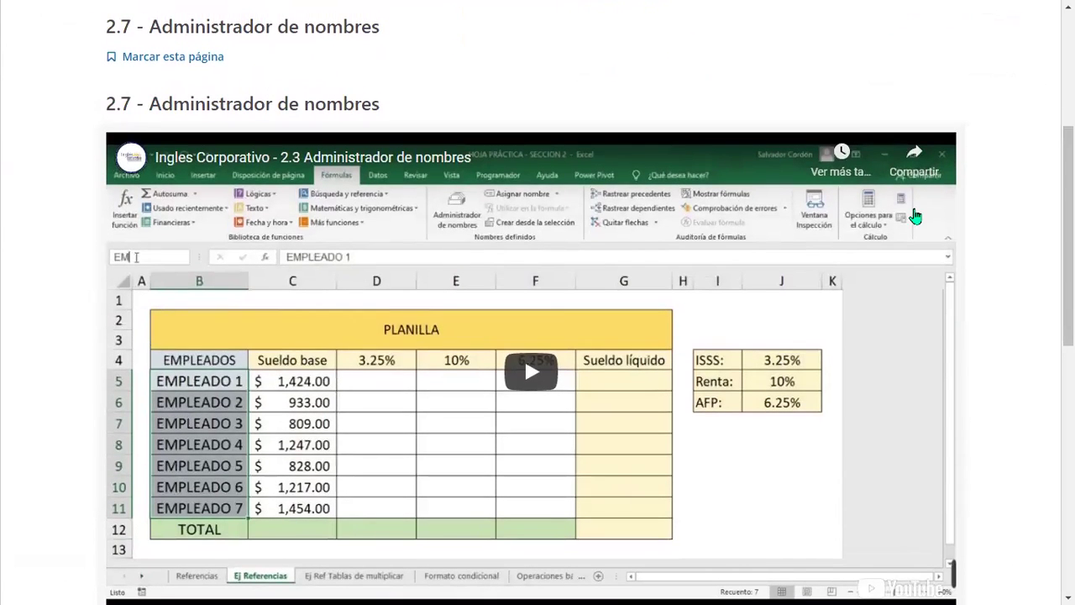
left_click(534, 367)
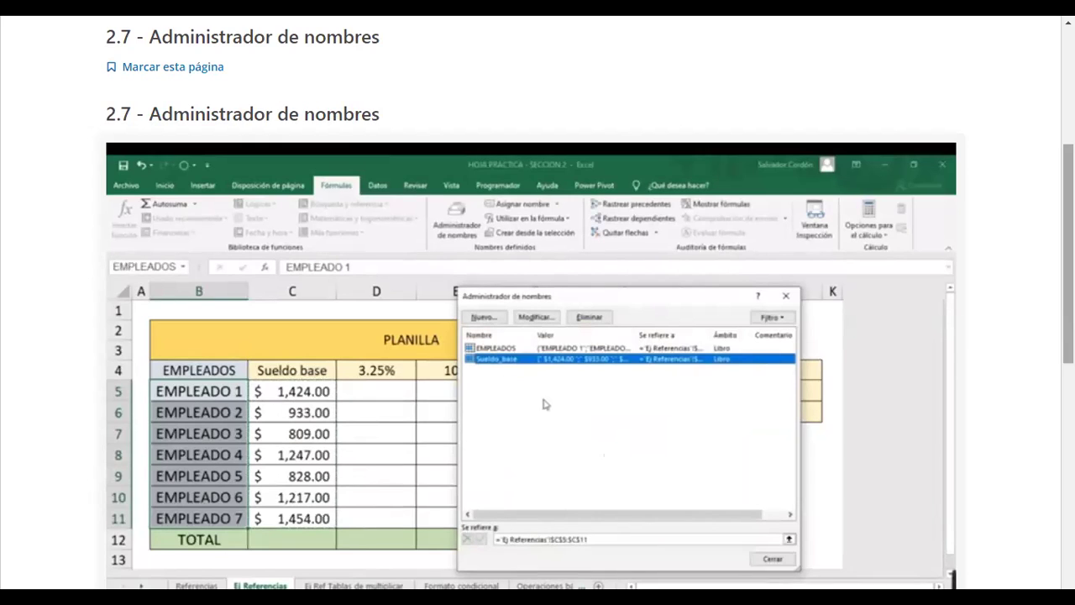
- Download the Administrador de nombres workbook linked below the video, saving it as 2.3 Administrador de nombres (1).xlsx in the Mi130722 folder
scroll(537, 302, "down", 1)
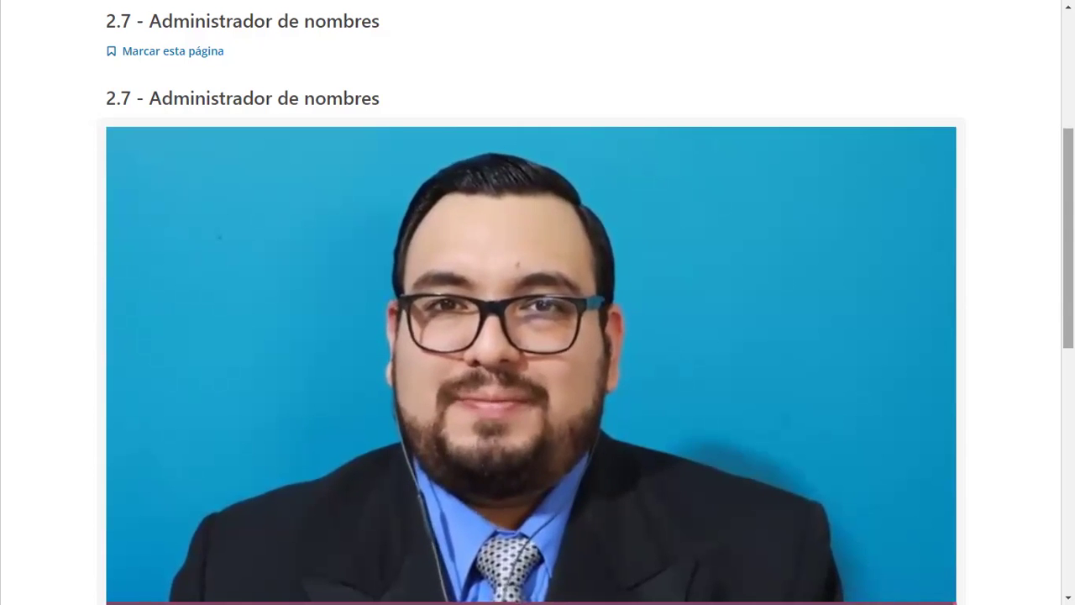
scroll(536, 437, "down", 5)
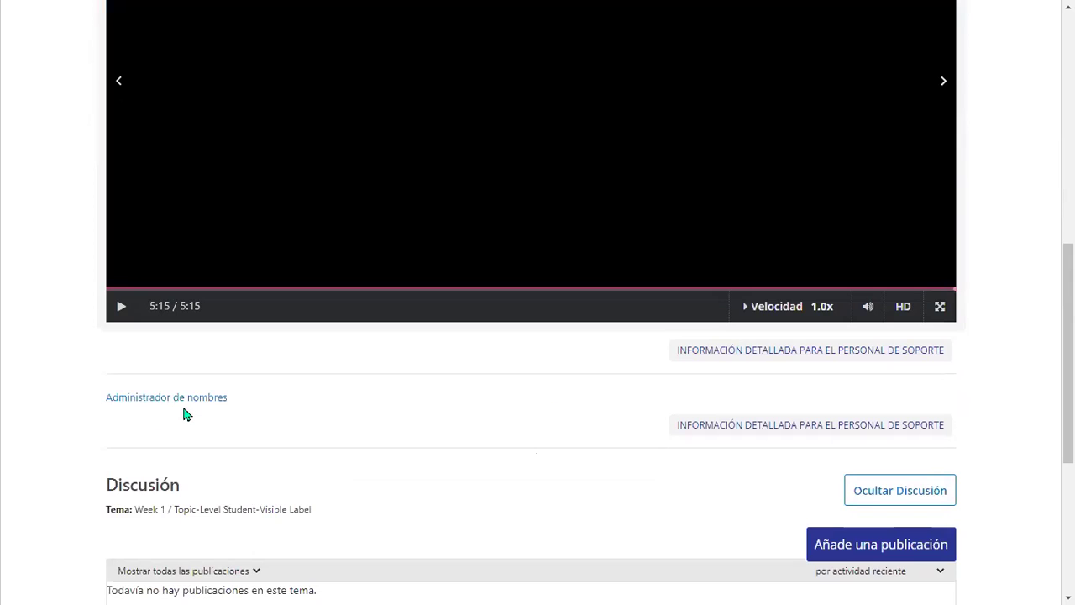
left_click(184, 403)
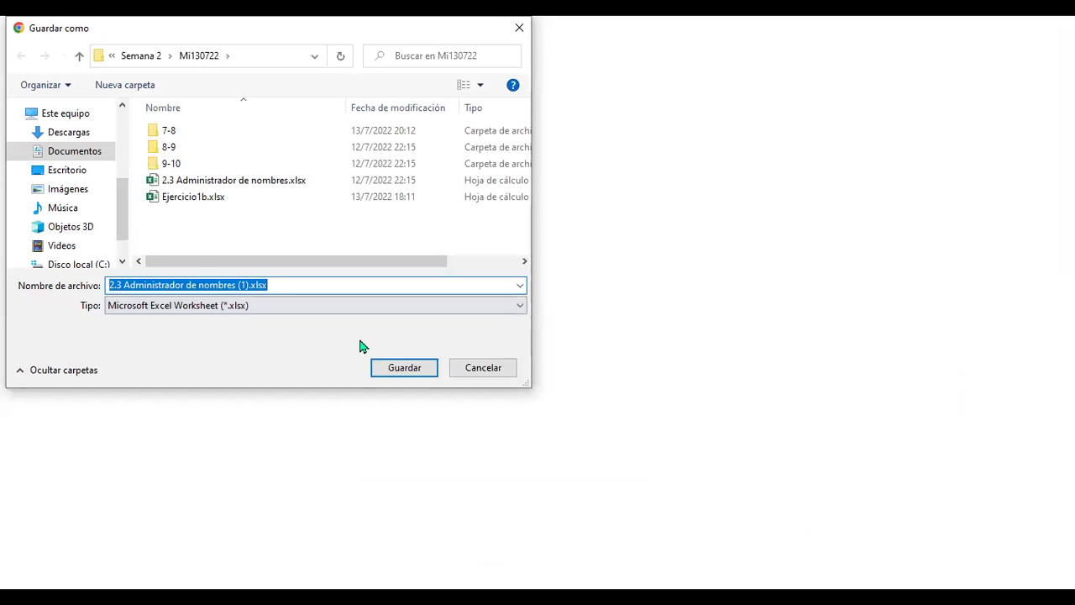
left_click(404, 367)
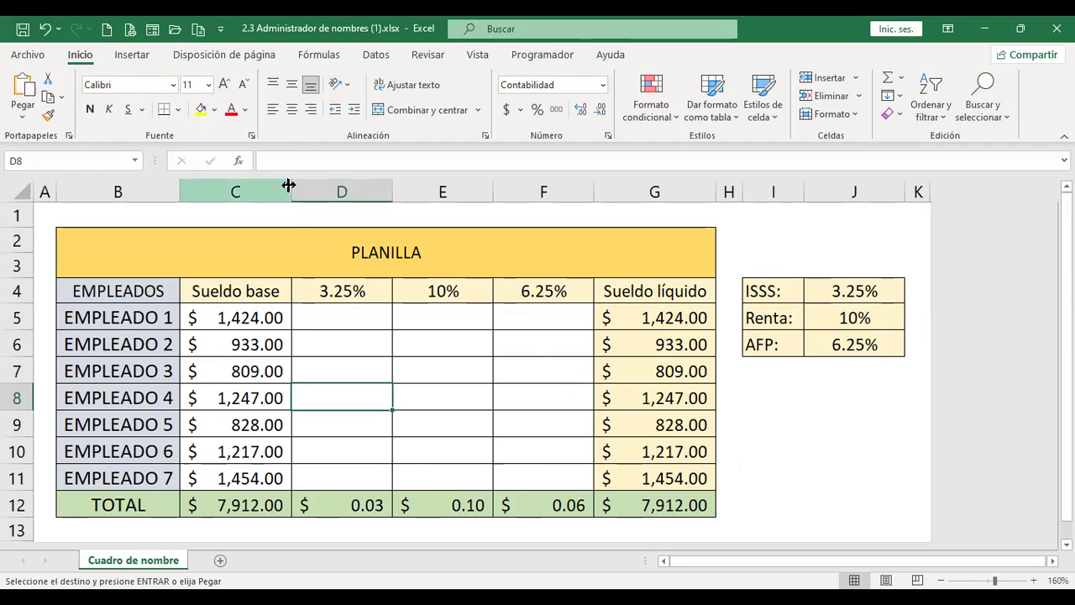
- In the downloaded Excel workbook, view the commands for defined names and the list of names available for formulas
left_click(326, 62)
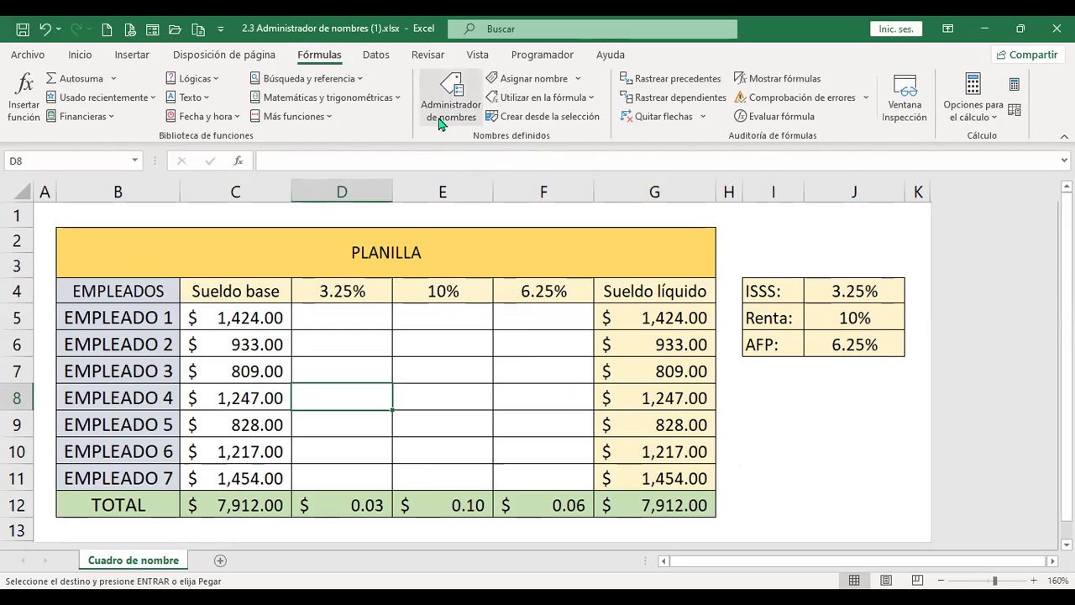
left_click(578, 79)
left_click(599, 83)
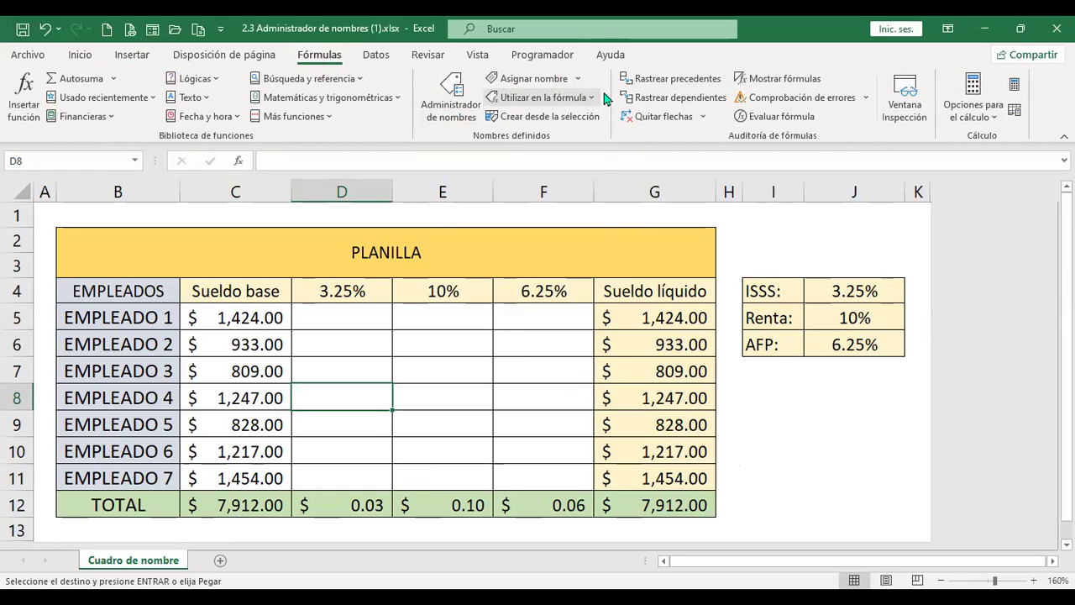
left_click(594, 97)
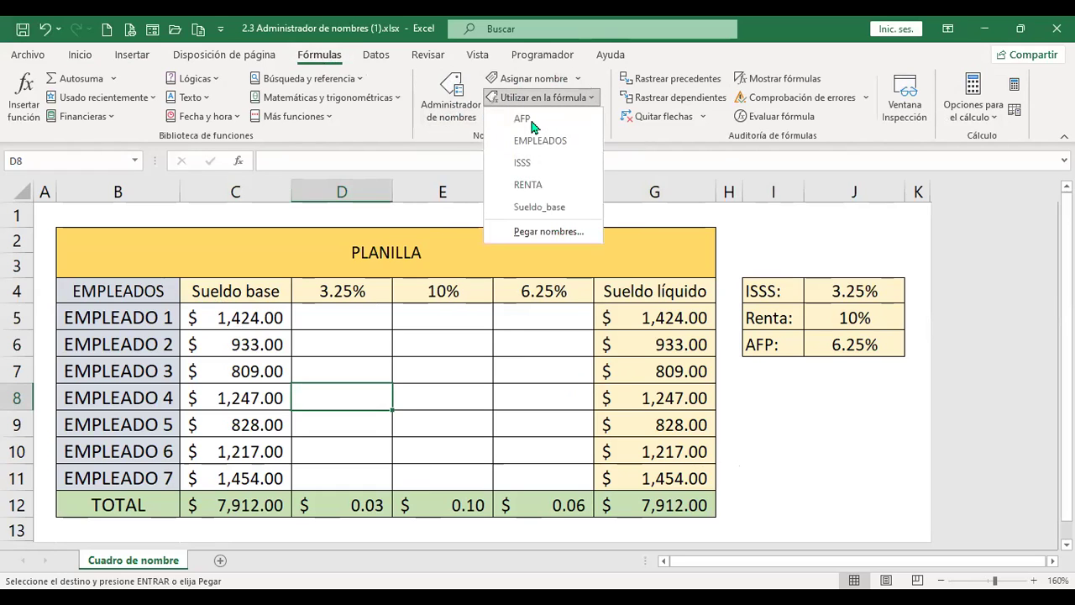
key("Escape")
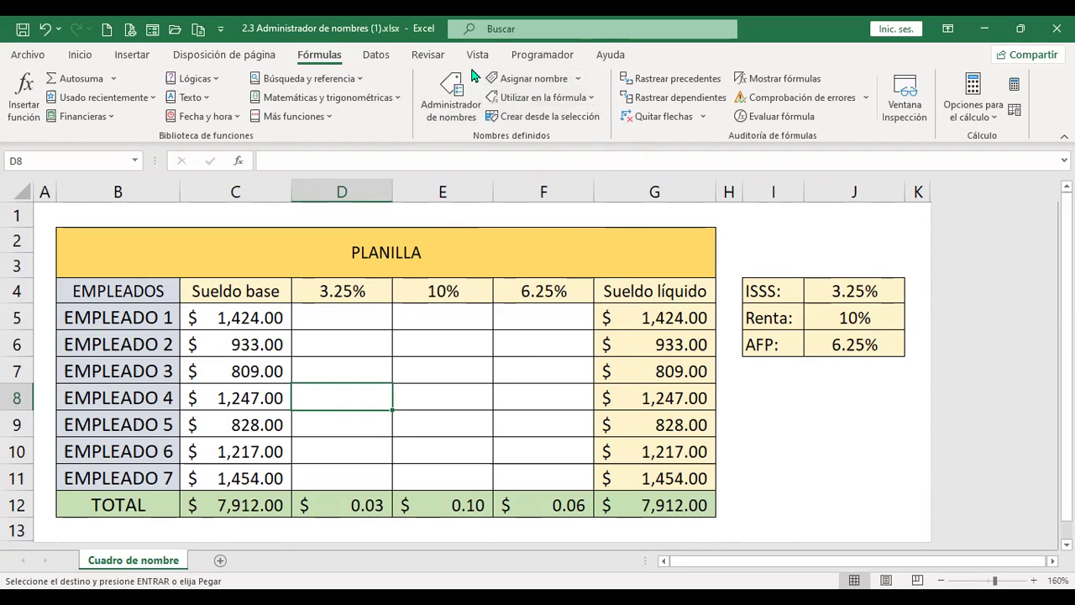
- Review the defined names EMPLEADOS, ISSS, RENTA and Sueldo_base in the Name Manager
left_click(451, 109)
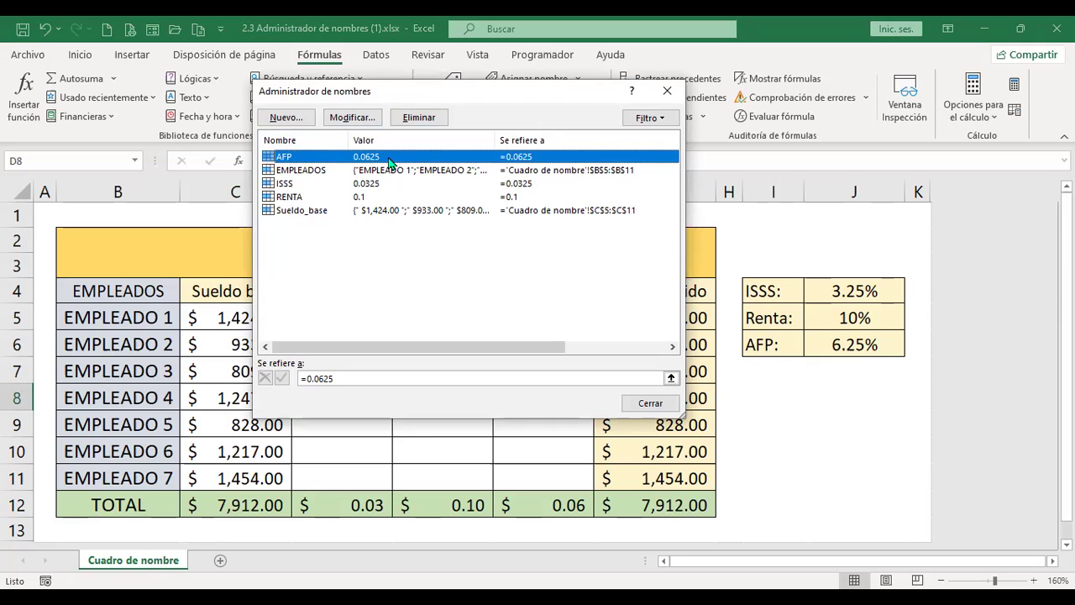
left_click(309, 171)
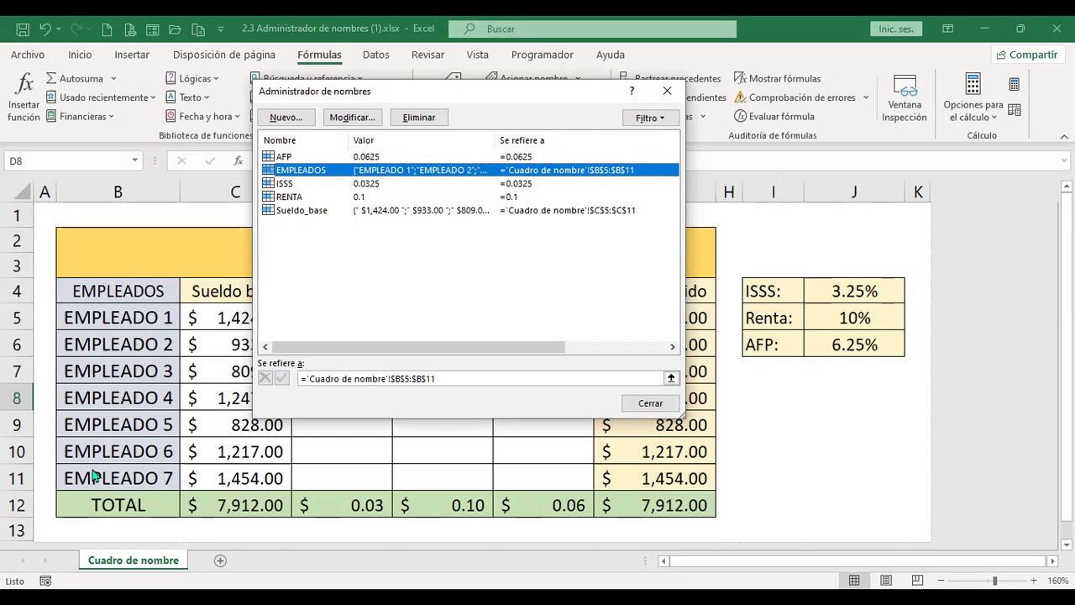
left_click(288, 185)
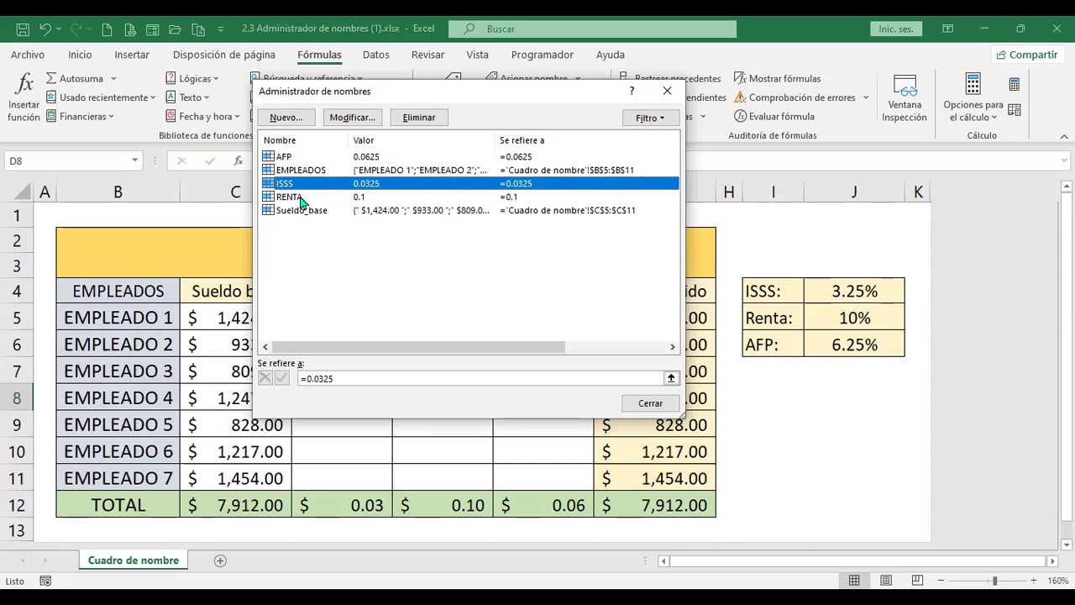
left_click(301, 199)
left_click(378, 211)
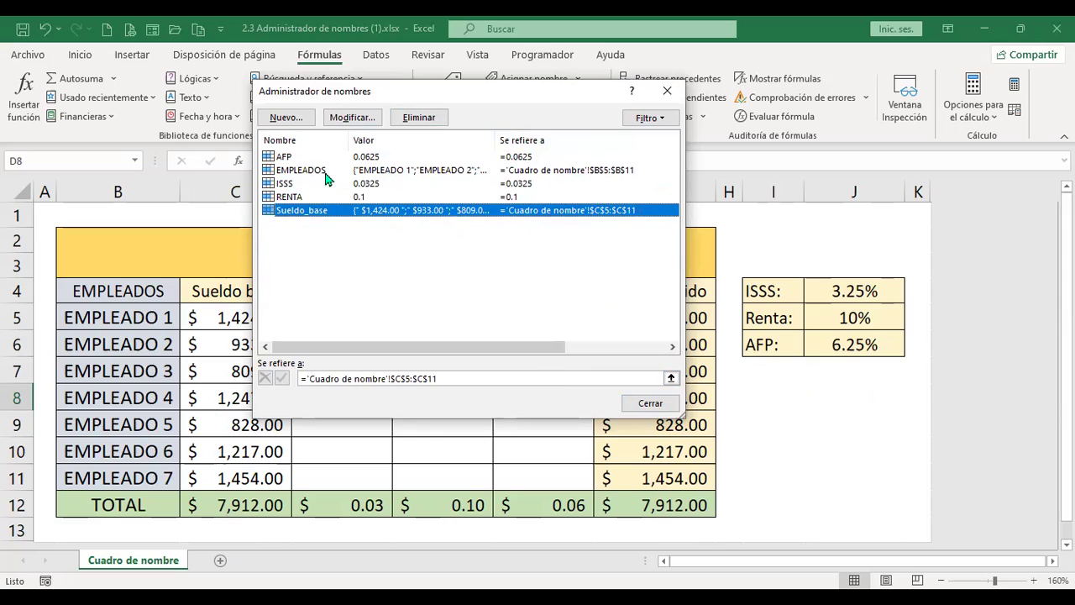
- Look at the dialogs for creating a new name and editing the AFP name, cancel both and close the Name Manager
left_click(303, 122)
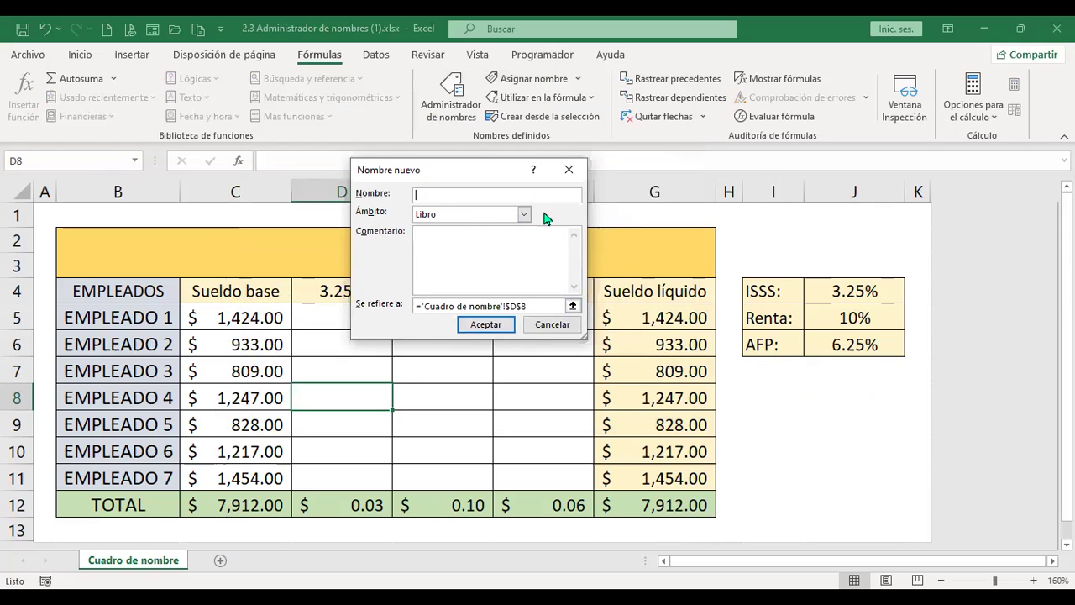
left_click(545, 326)
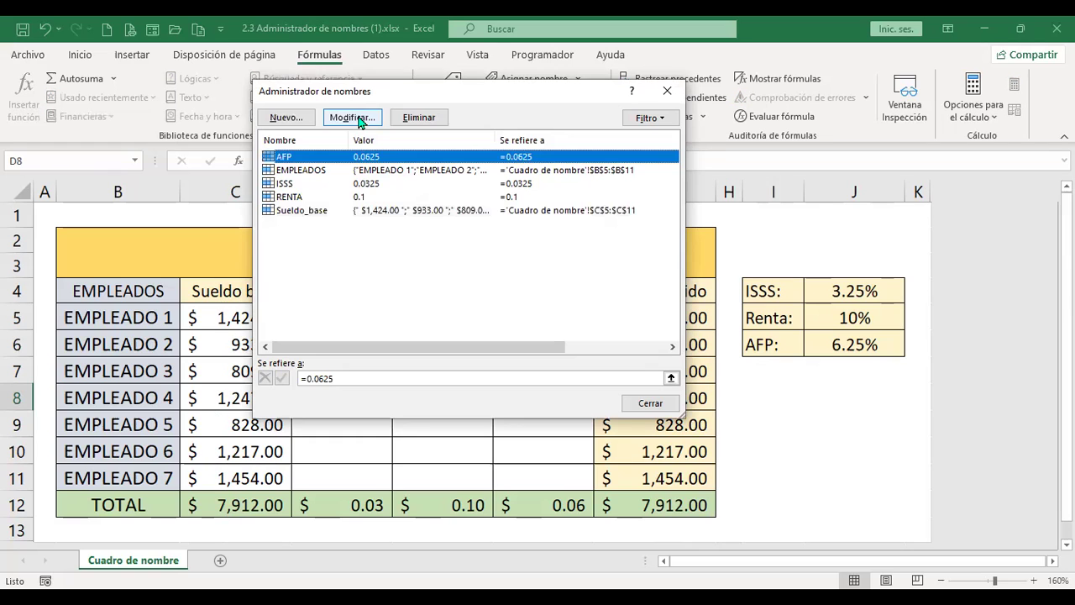
left_click(359, 120)
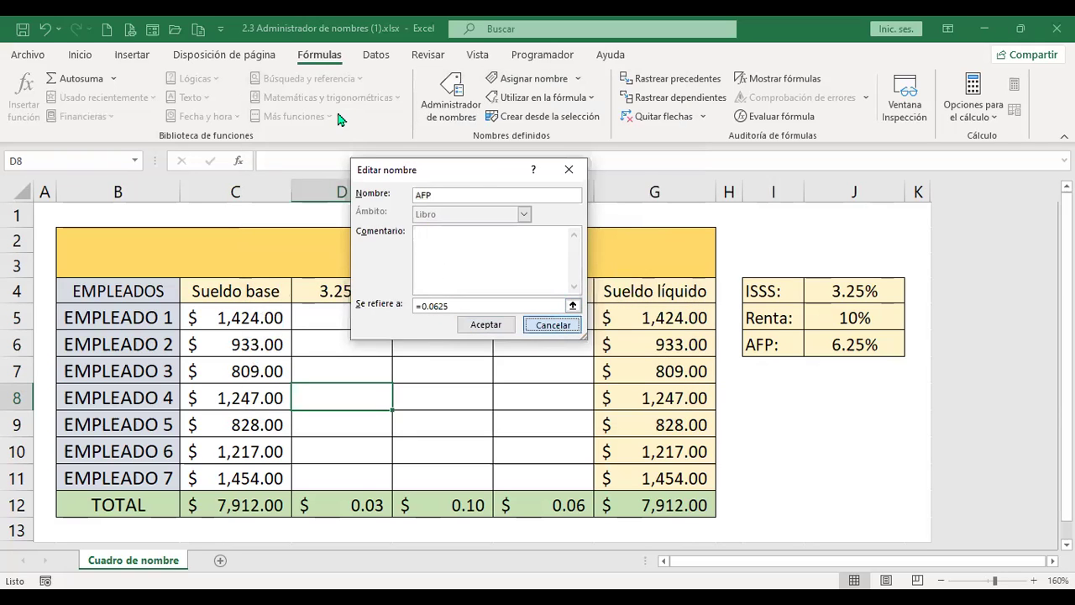
left_click(554, 326)
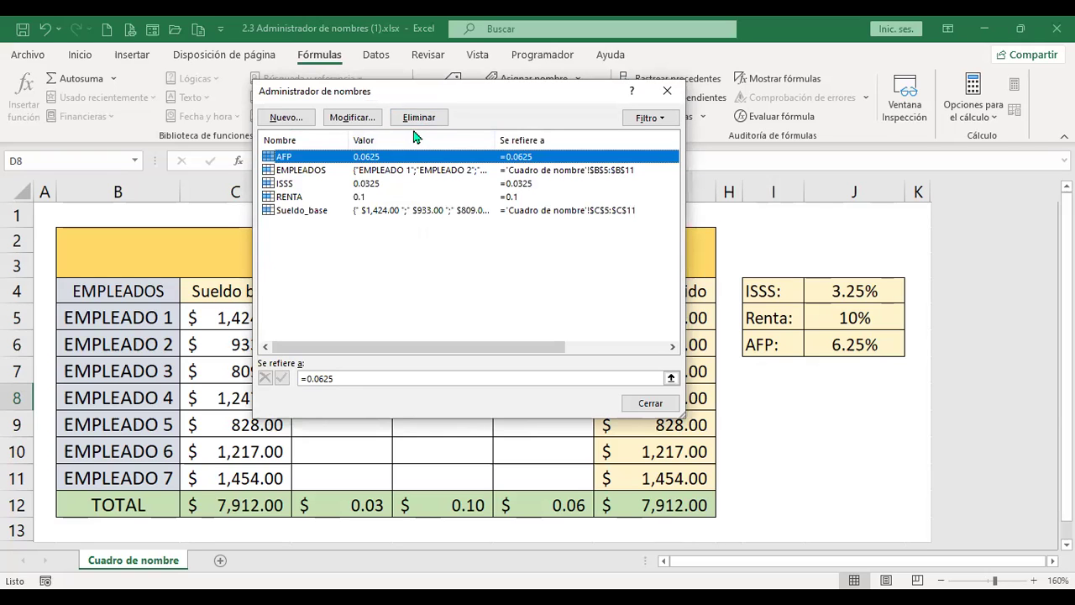
left_click(649, 404)
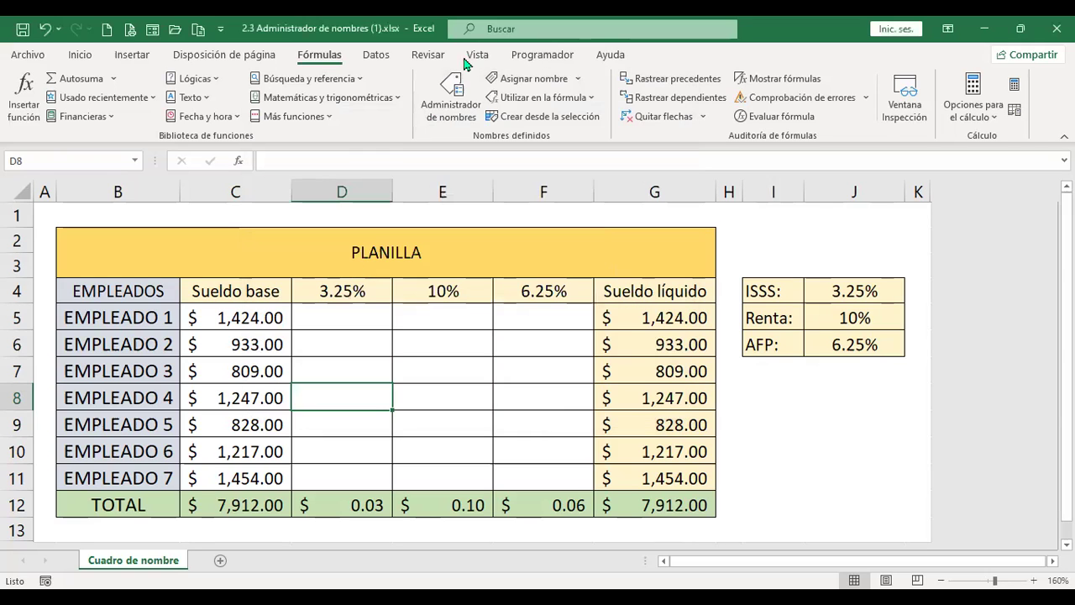
- Delete all defined names, AFP, EMPLEADOS, ISSS, RENTA and Sueldo_base, from the workbook with the Name Manager
left_click(460, 111)
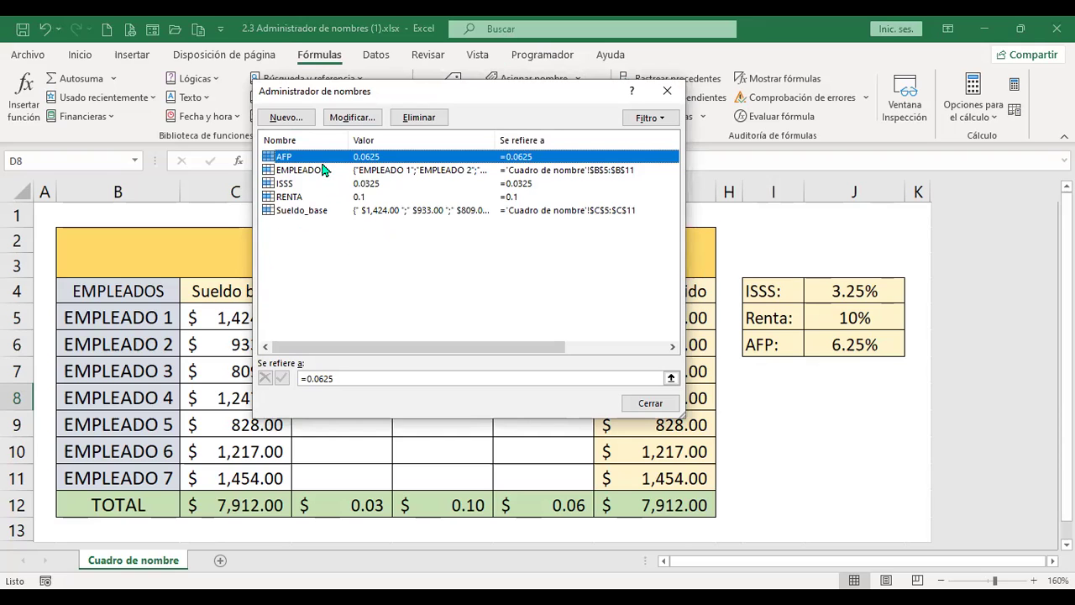
key("shift+Down")
key("shift+Down")
key("shift+Down")
key("shift+Down")
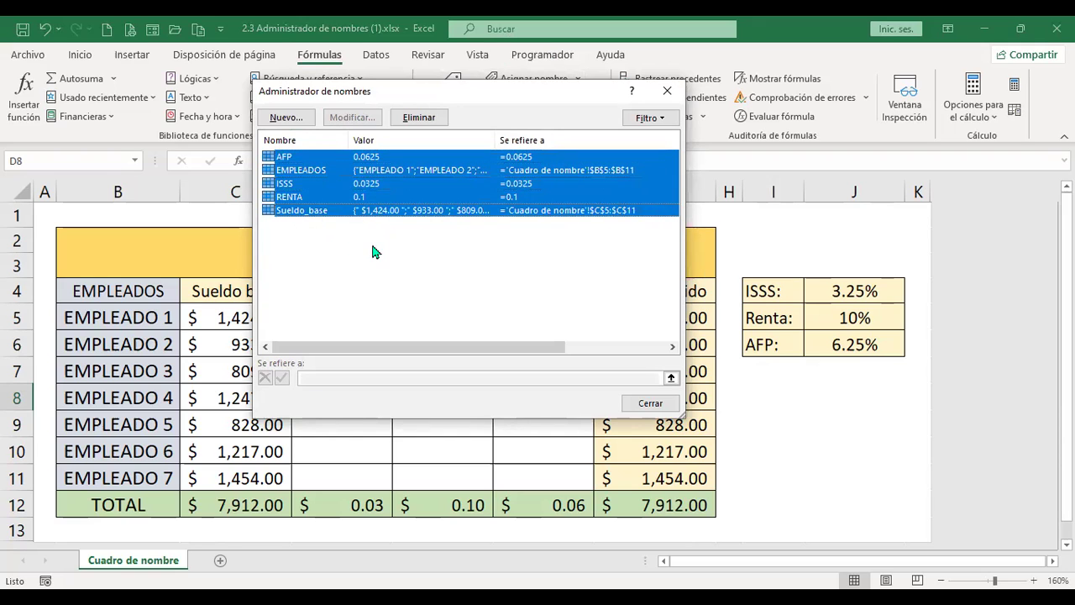
left_click(426, 124)
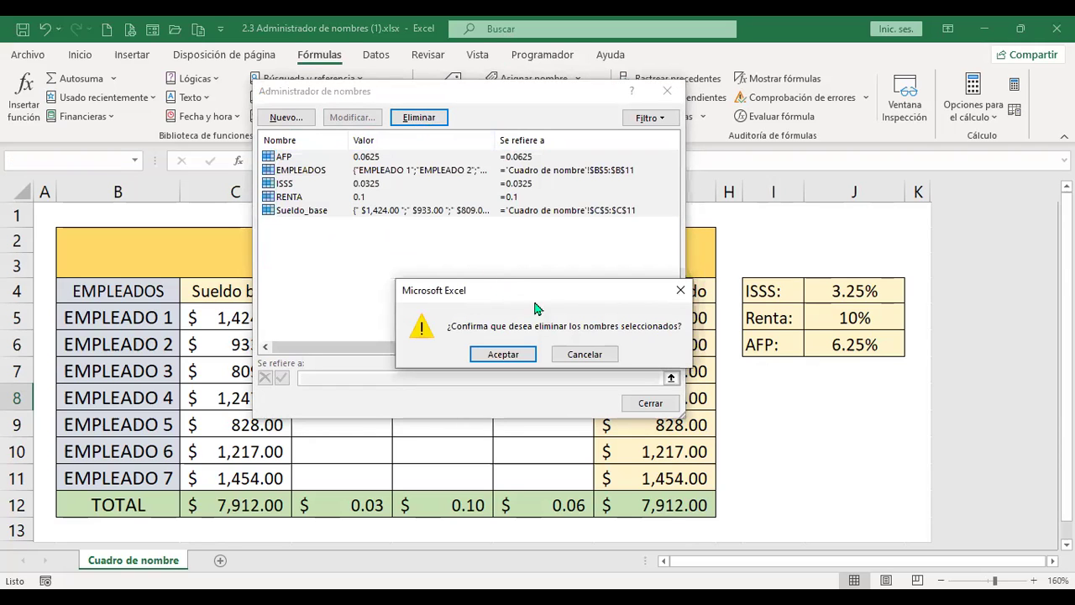
left_click(504, 355)
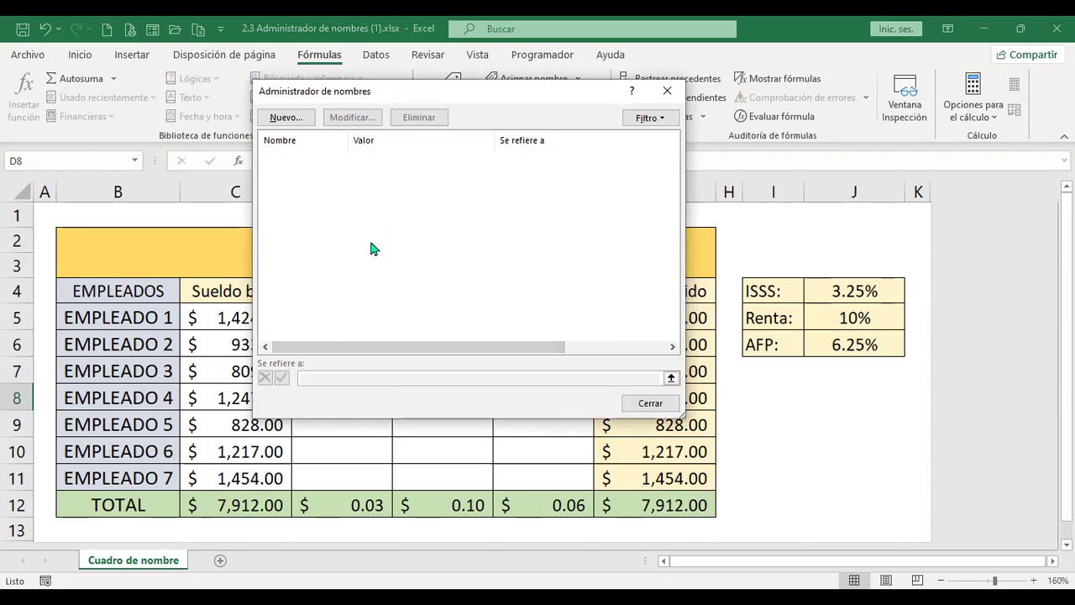
- View the scope options for a new defined name without creating it, and check the Name Box list for remaining names
left_click(287, 116)
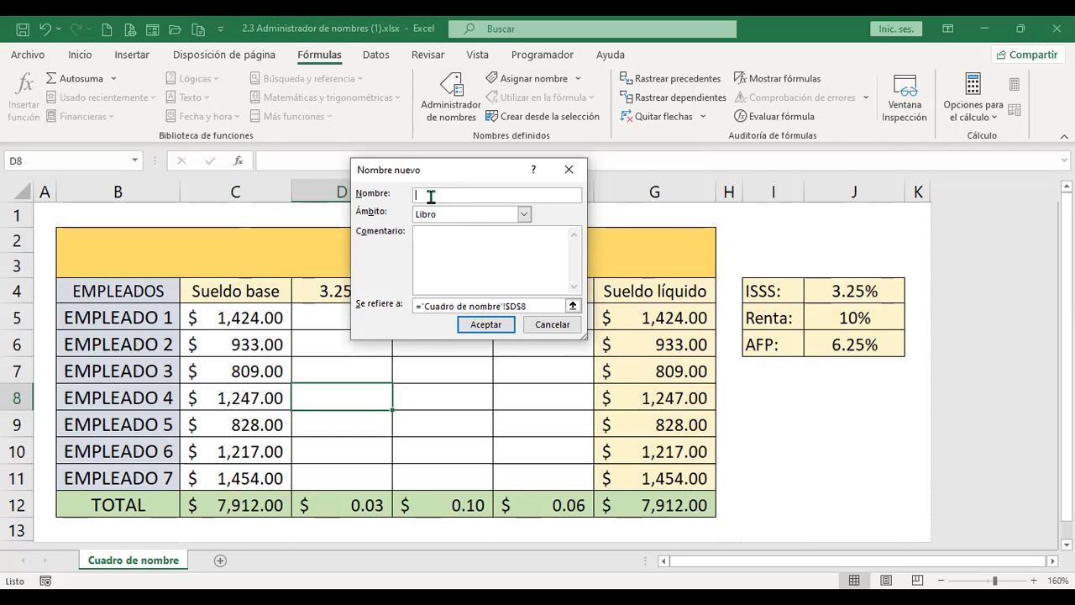
left_click(524, 216)
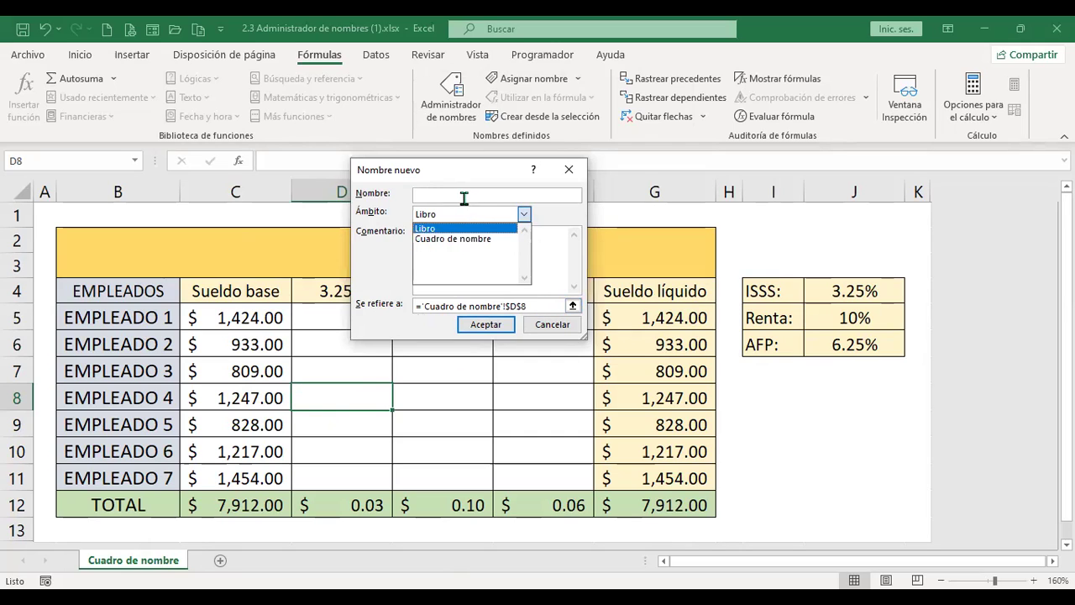
left_click(541, 330)
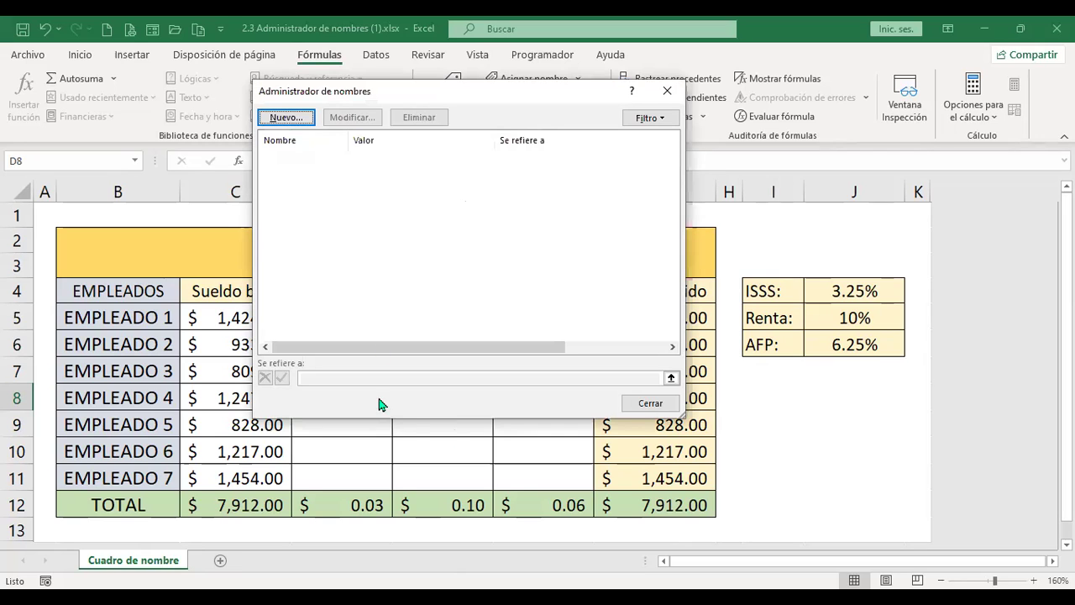
left_click(648, 404)
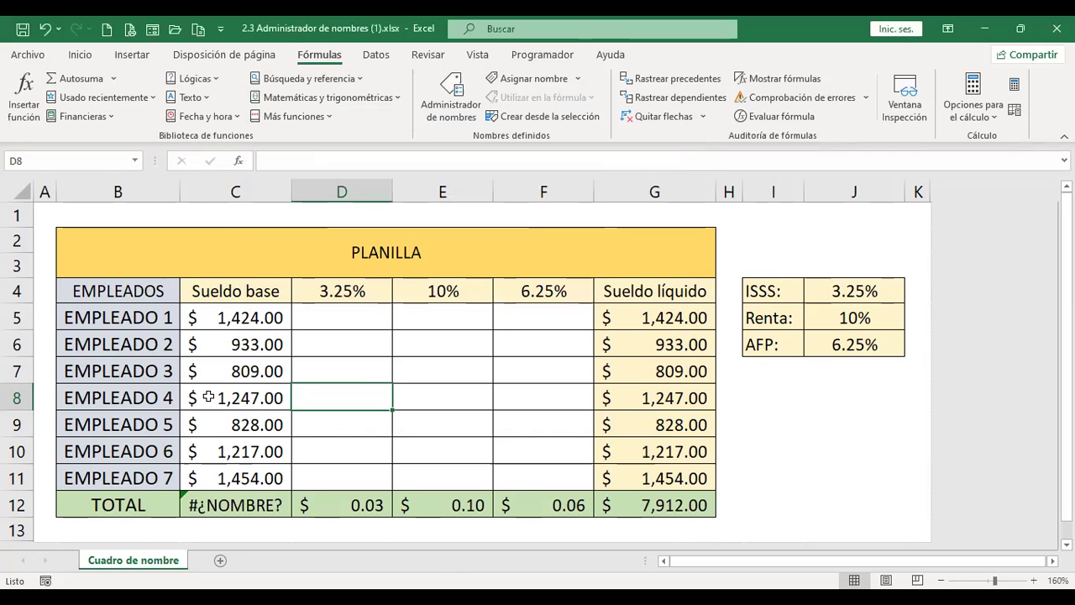
left_click(136, 162)
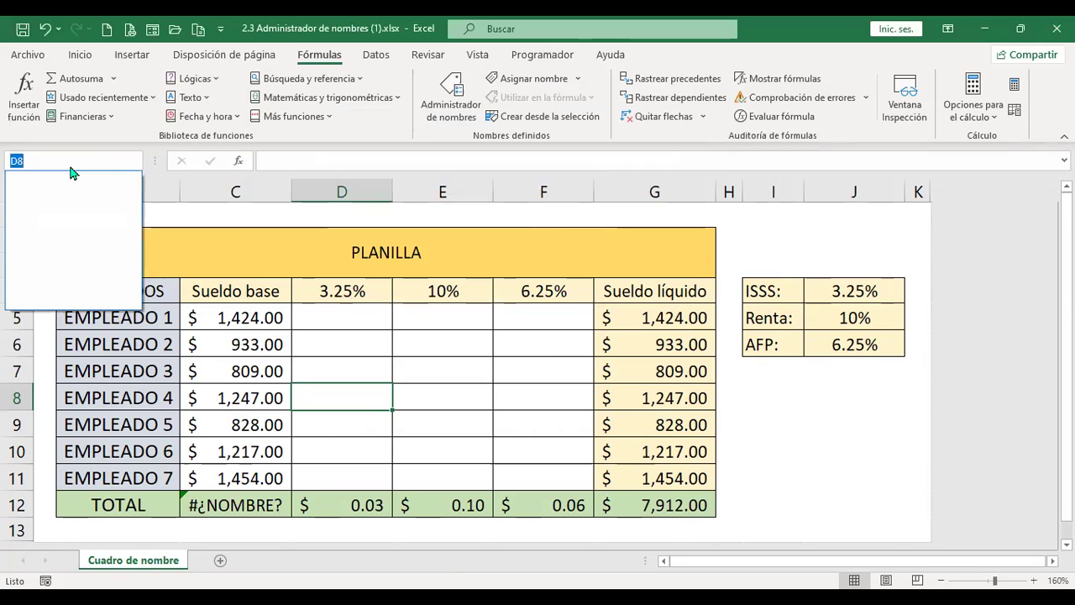
left_click(163, 309)
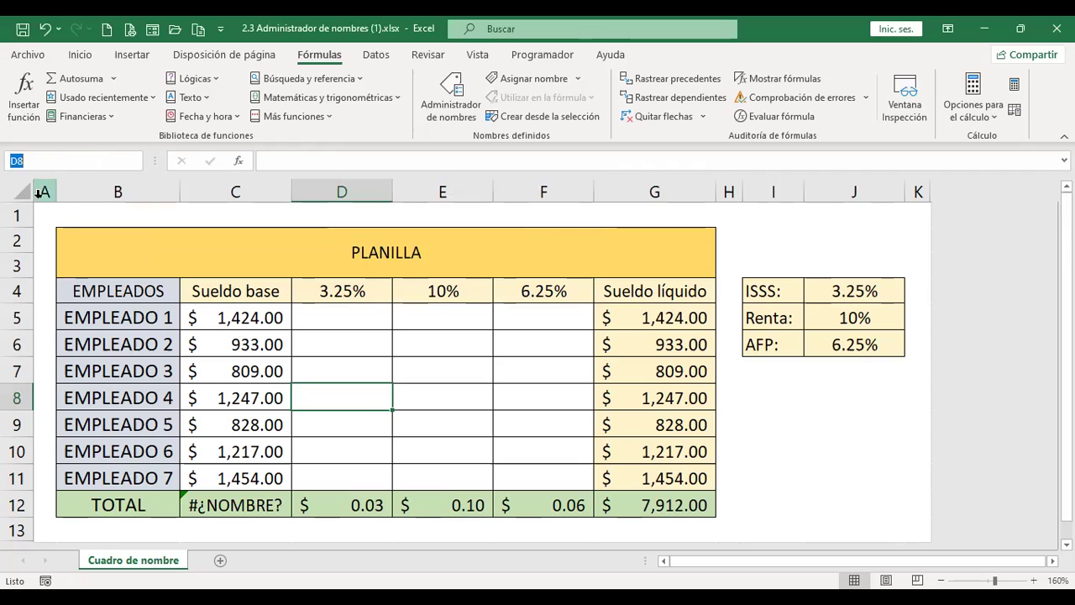
- View the new-name settings suggested for the first base salary in C5 without creating the name
left_click_drag(136, 319, 132, 480)
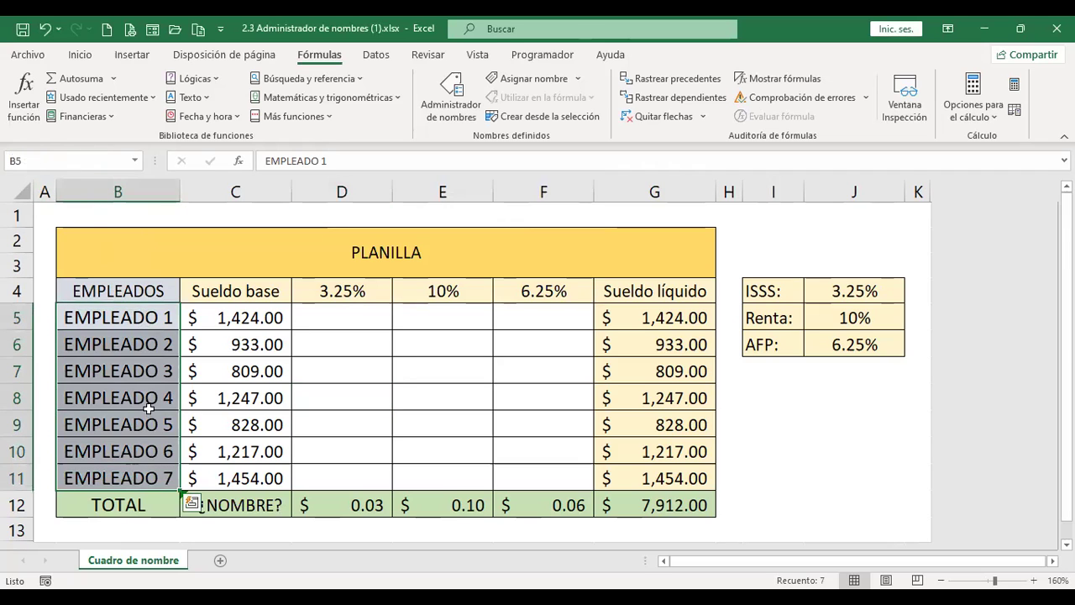
left_click(195, 313)
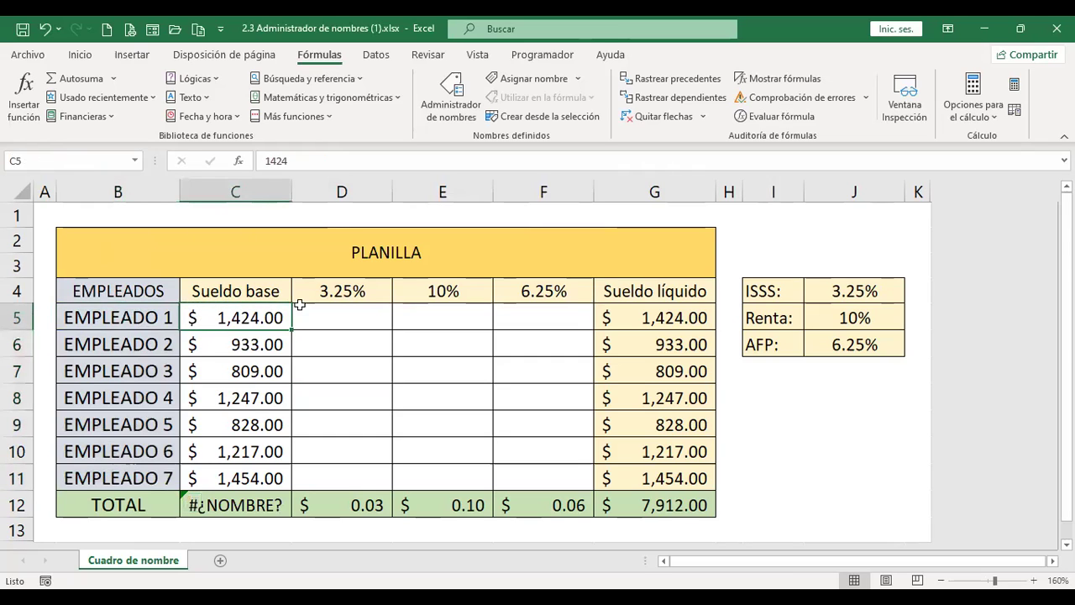
left_click(578, 80)
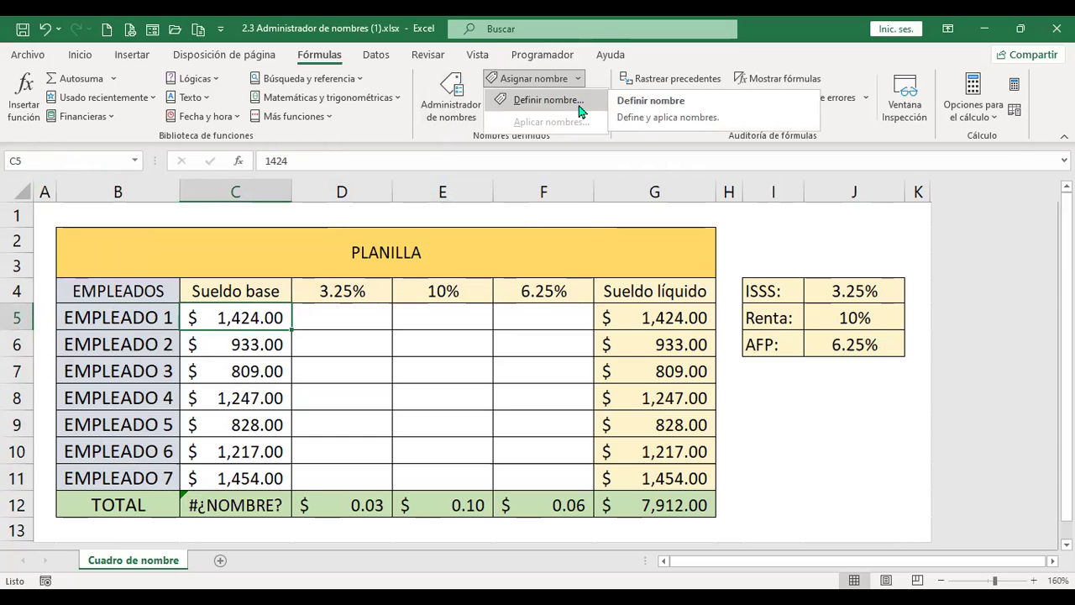
left_click(579, 102)
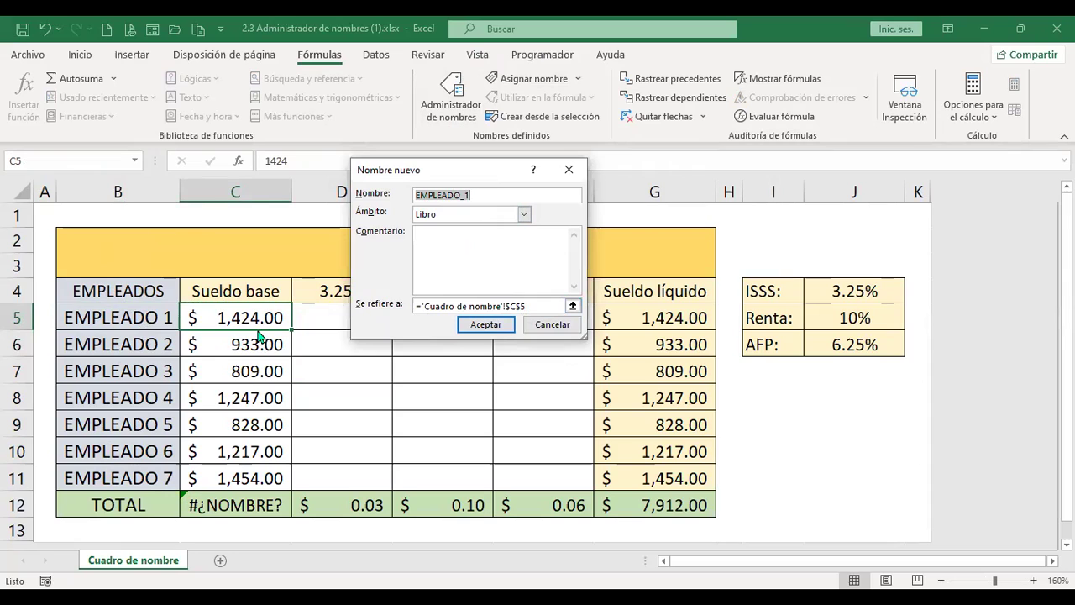
left_click(560, 334)
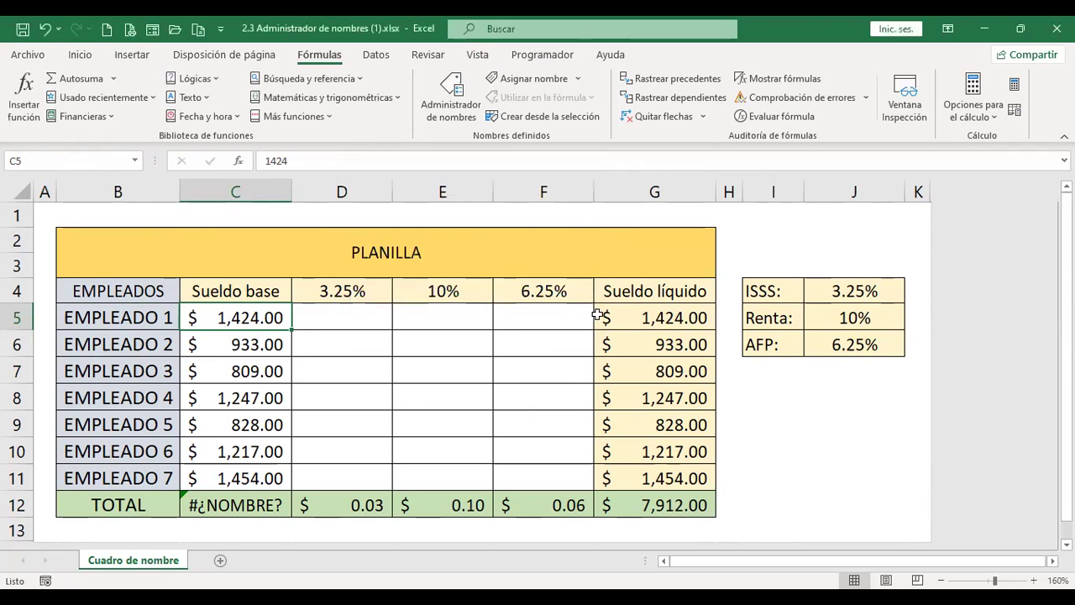
- Inspect the total formula in C12 and the employee and base salary ranges in B4:C11
left_click(224, 513)
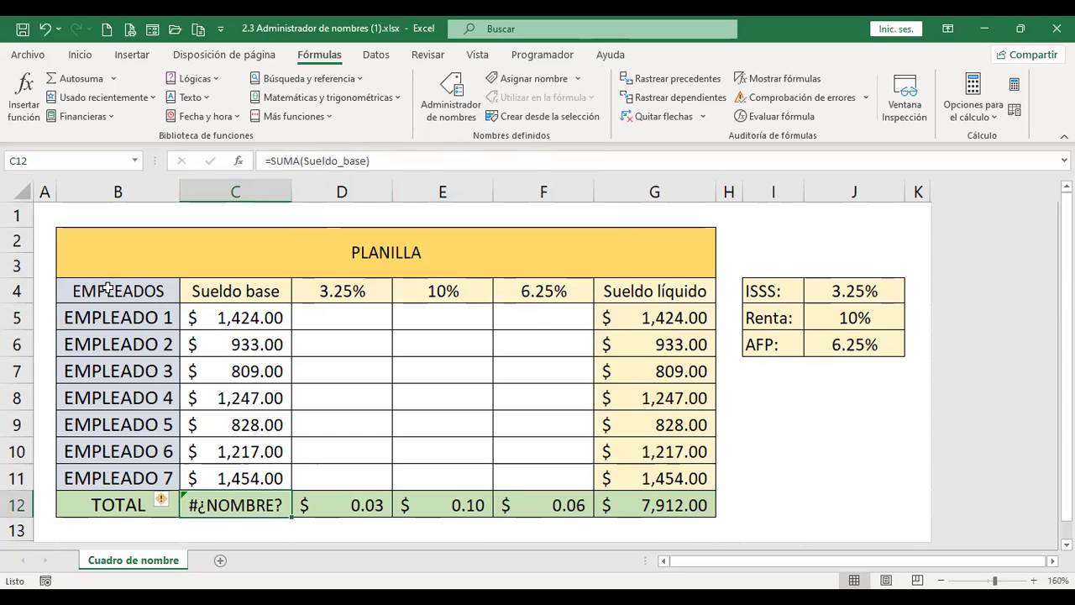
left_click_drag(107, 288, 246, 476)
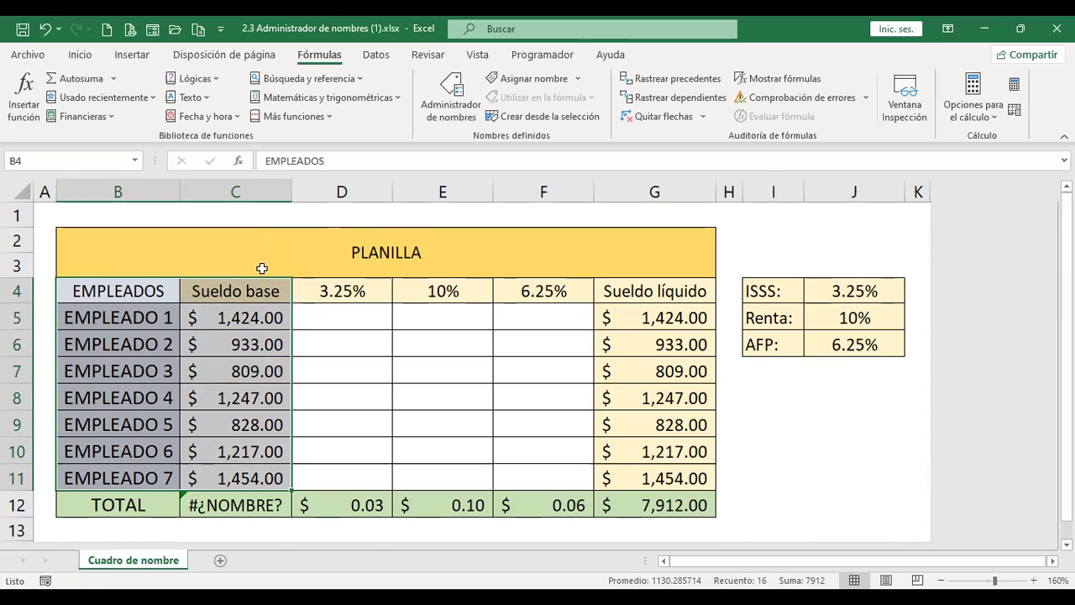
left_click(260, 319)
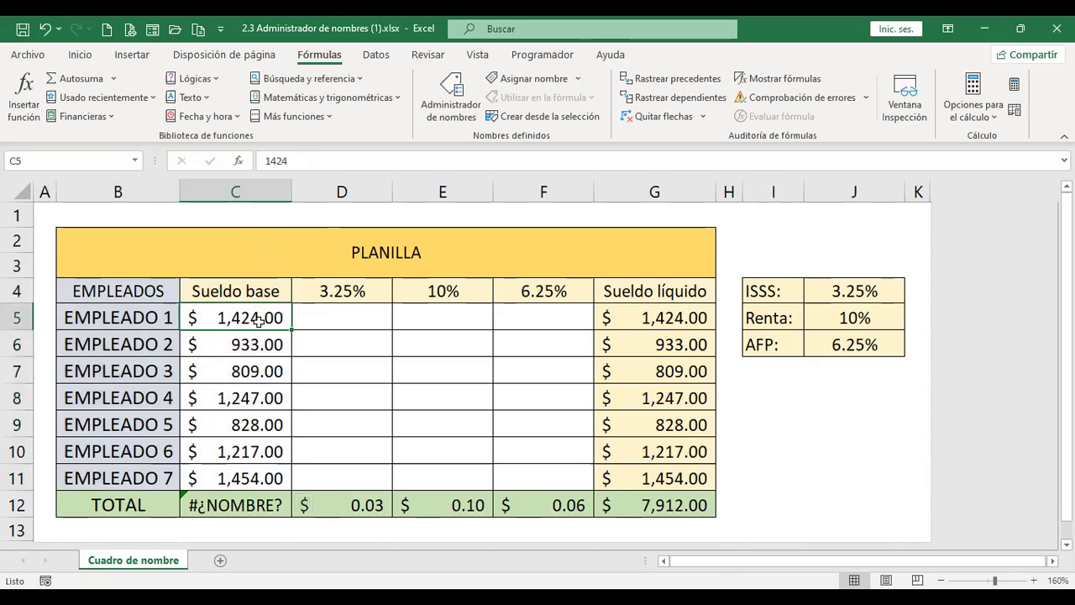
left_click_drag(264, 317, 263, 475)
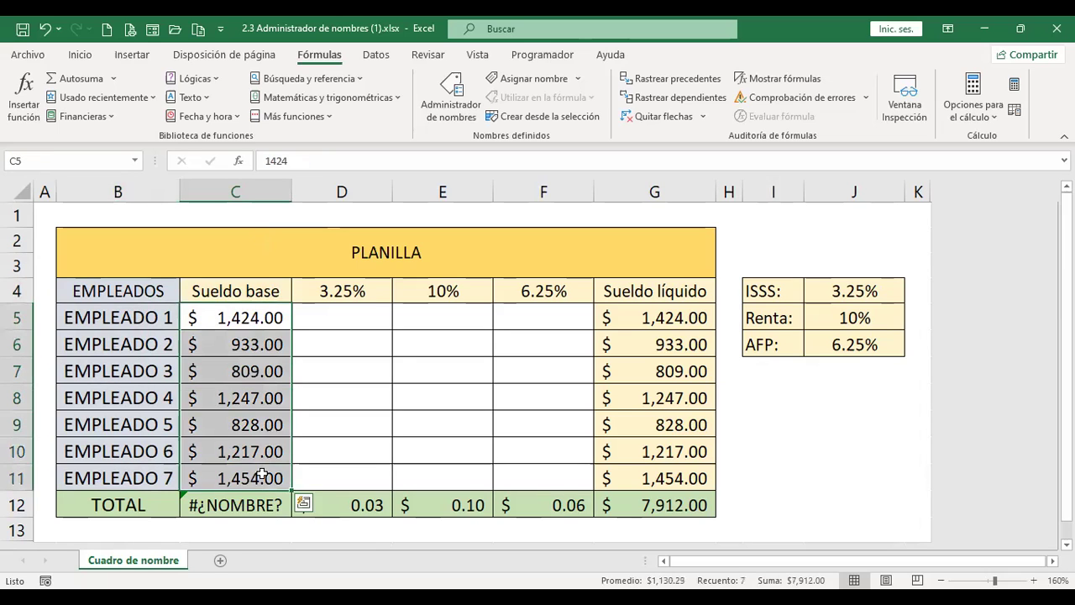
left_click(67, 163)
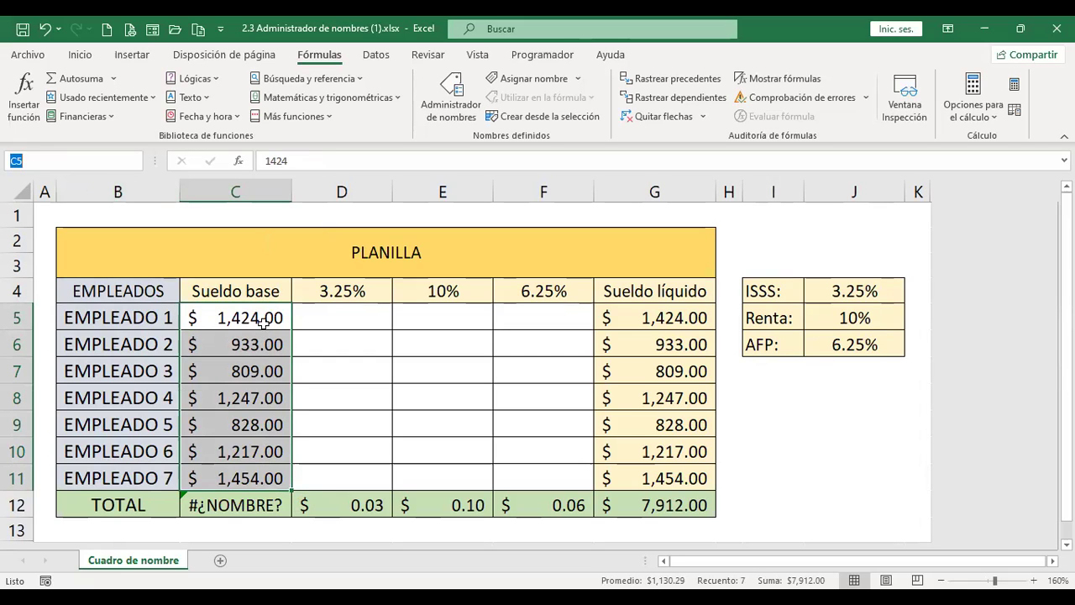
- Create names for the employee and base salary columns from selection B4:C11, using only the top row as labels
left_click_drag(139, 290, 252, 479)
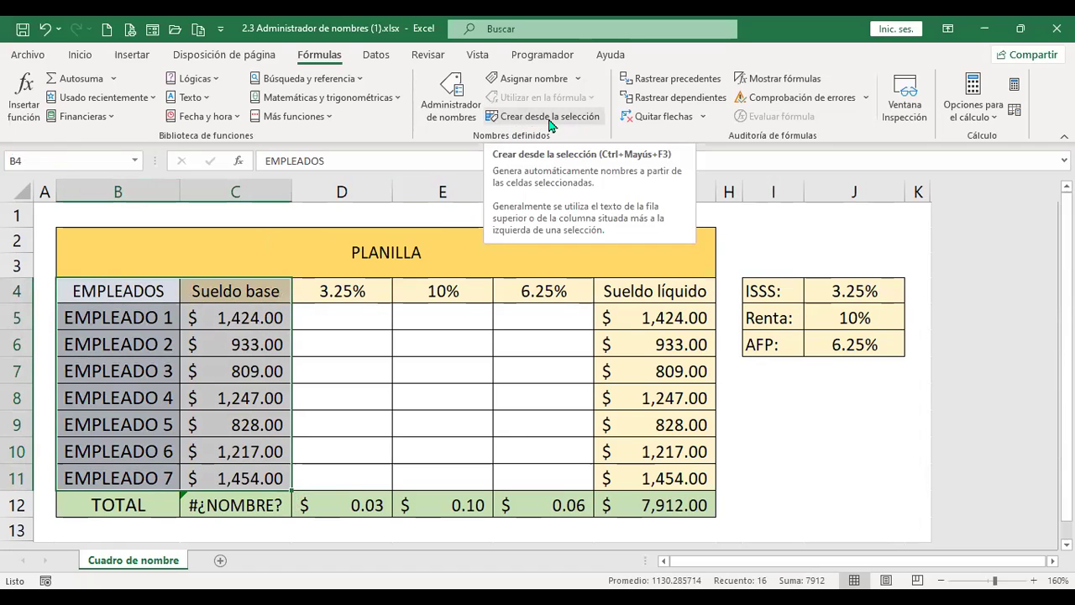
left_click(551, 125)
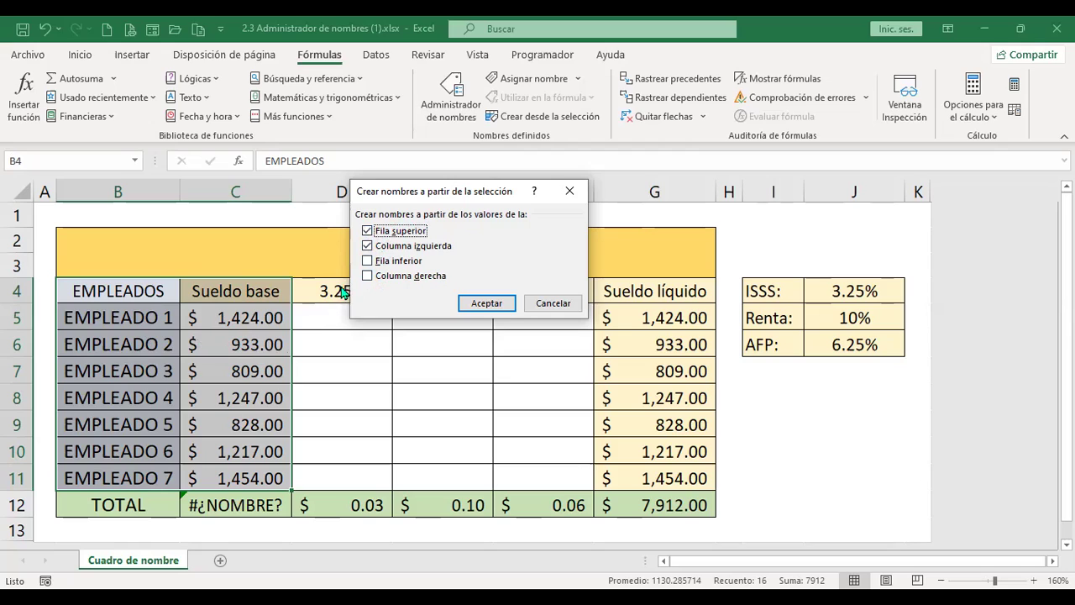
left_click(370, 246)
left_click(485, 304)
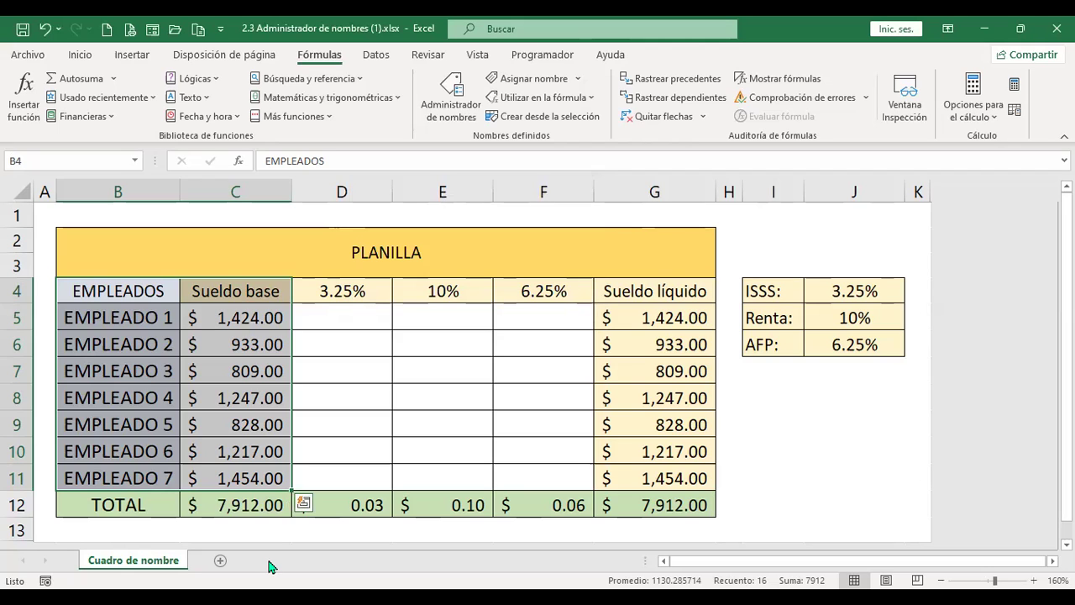
- Check the base salary total formula in C12 and go to the named ranges EMPLEADOS and Sueldo_base
key("ctrl+Down")
key("Right")
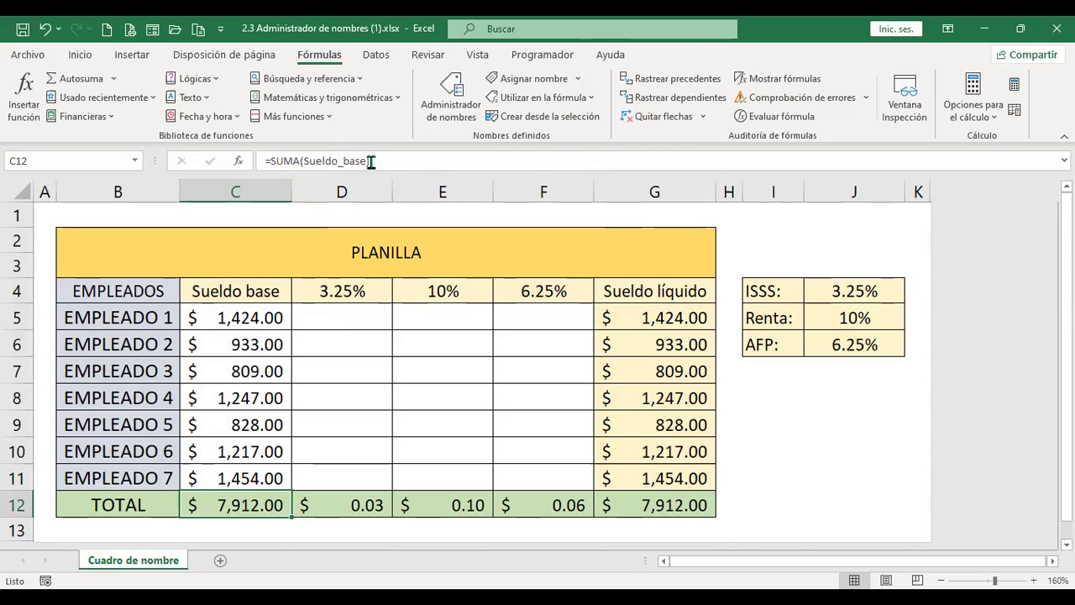
left_click(136, 163)
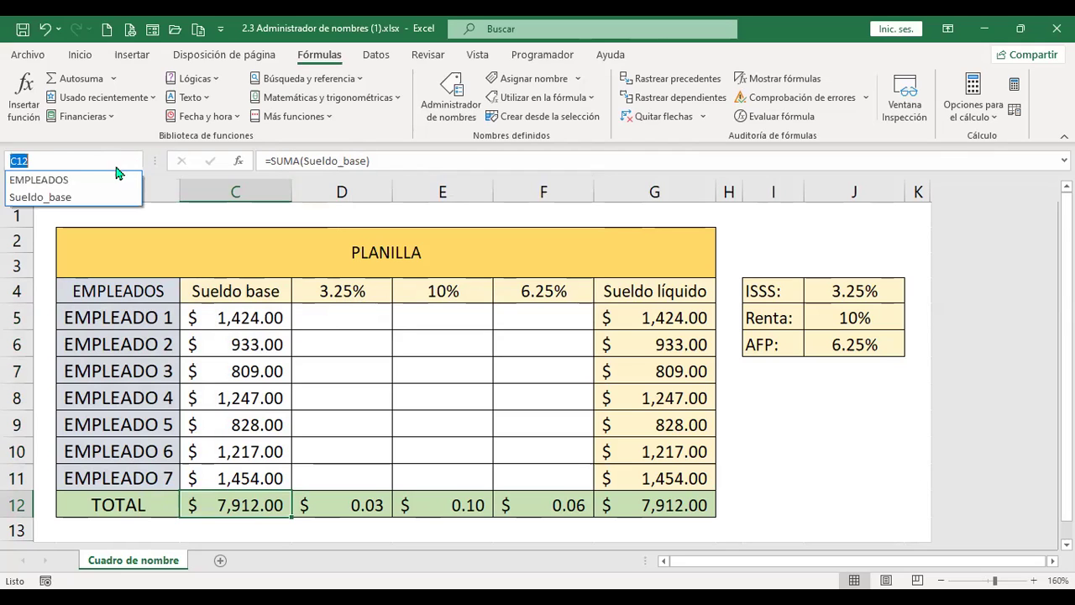
left_click(64, 182)
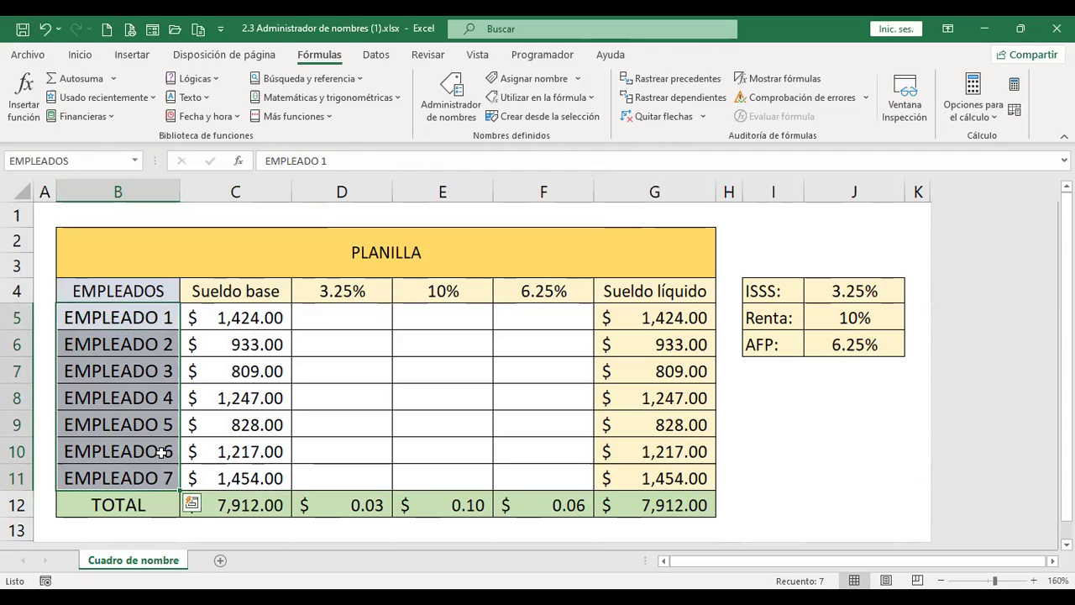
left_click(135, 161)
left_click(67, 199)
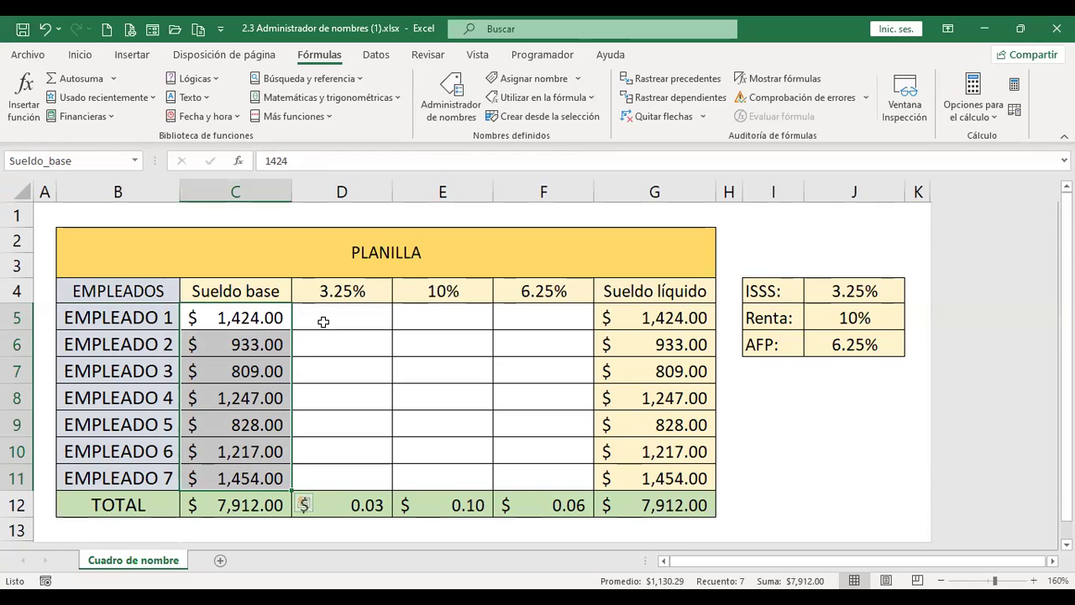
left_click(357, 317)
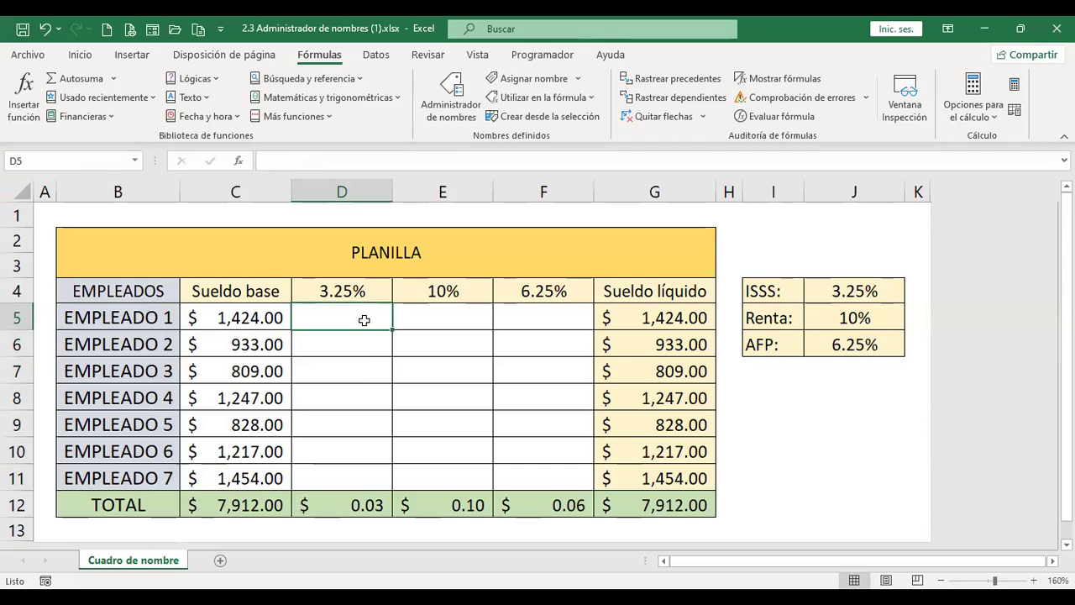
type("+")
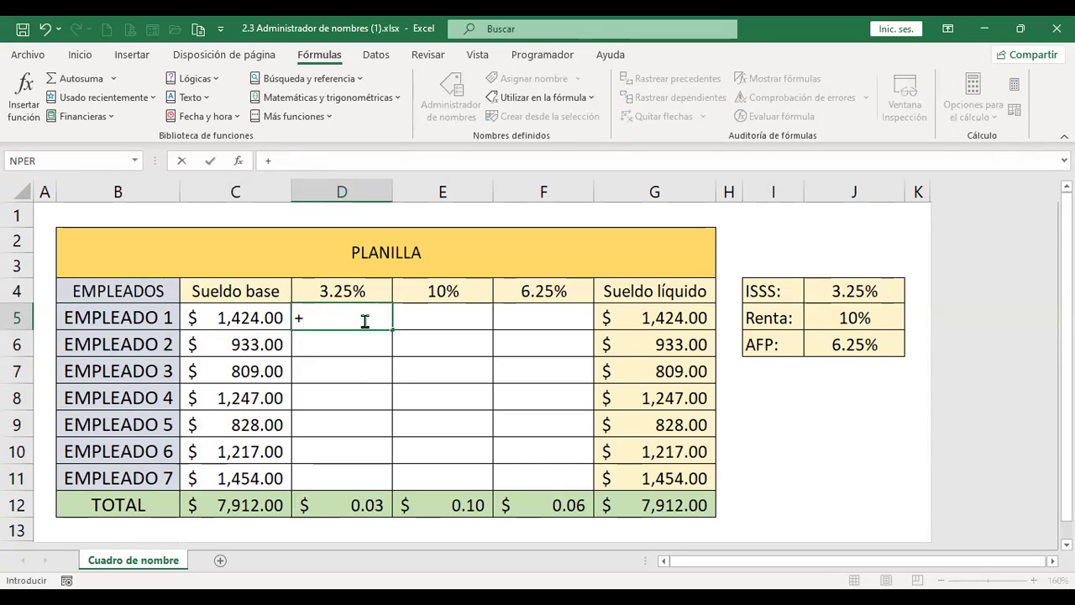
key("Left")
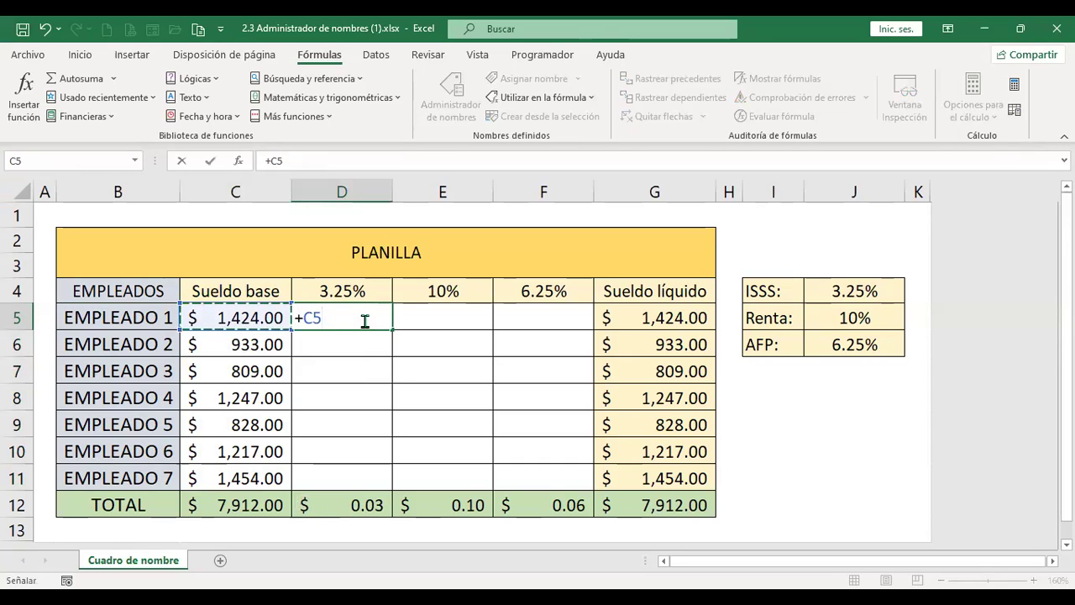
type("*")
key("Up")
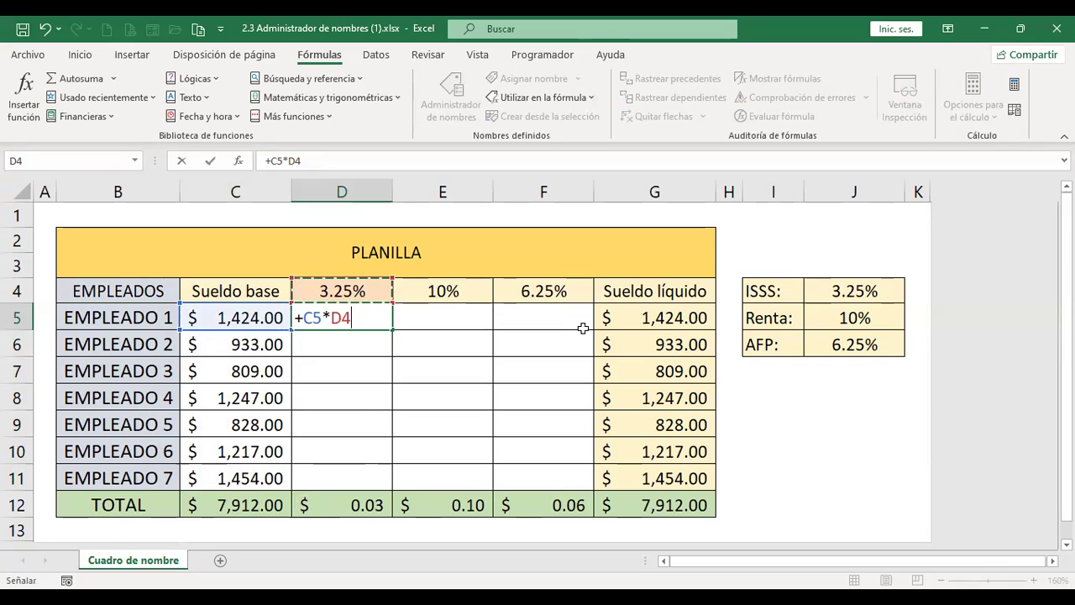
key("Escape")
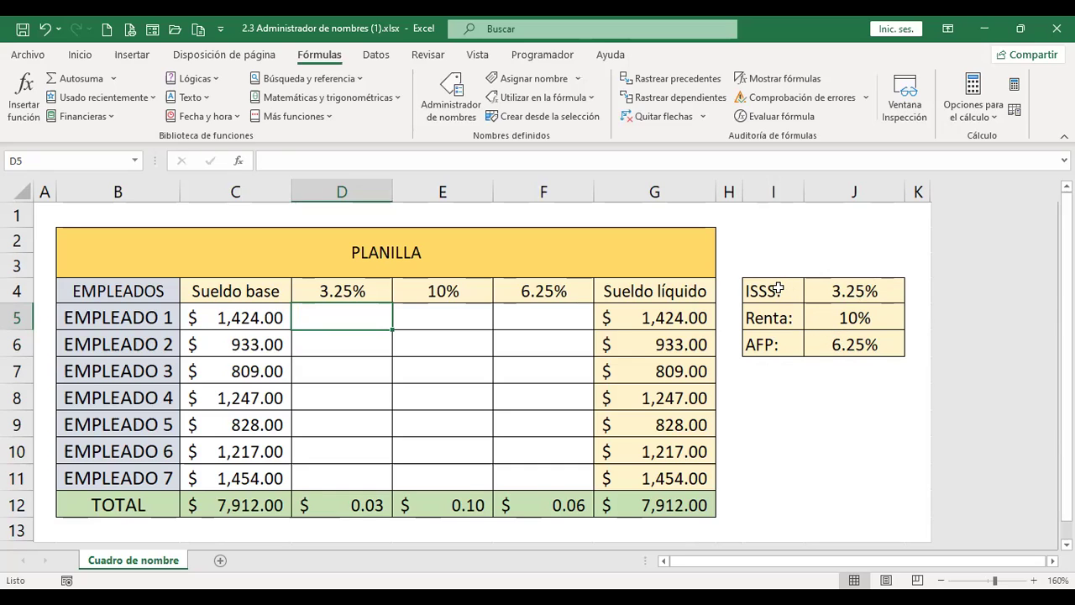
- Create names for the ISSS, Renta and AFP rates from selection I4:J6, using the left column as labels
left_click_drag(779, 288, 788, 343)
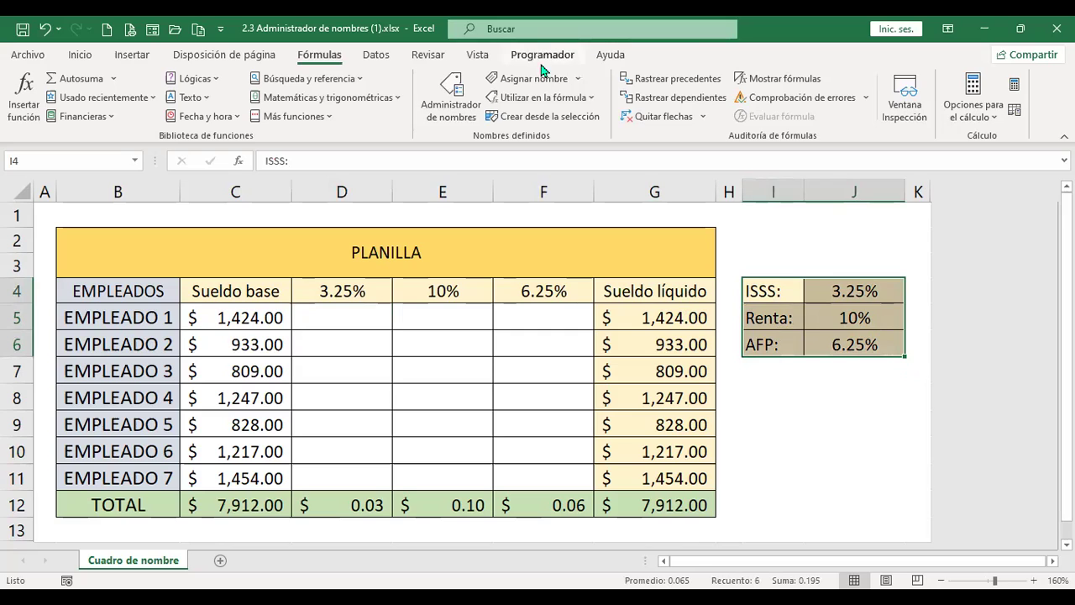
left_click(514, 121)
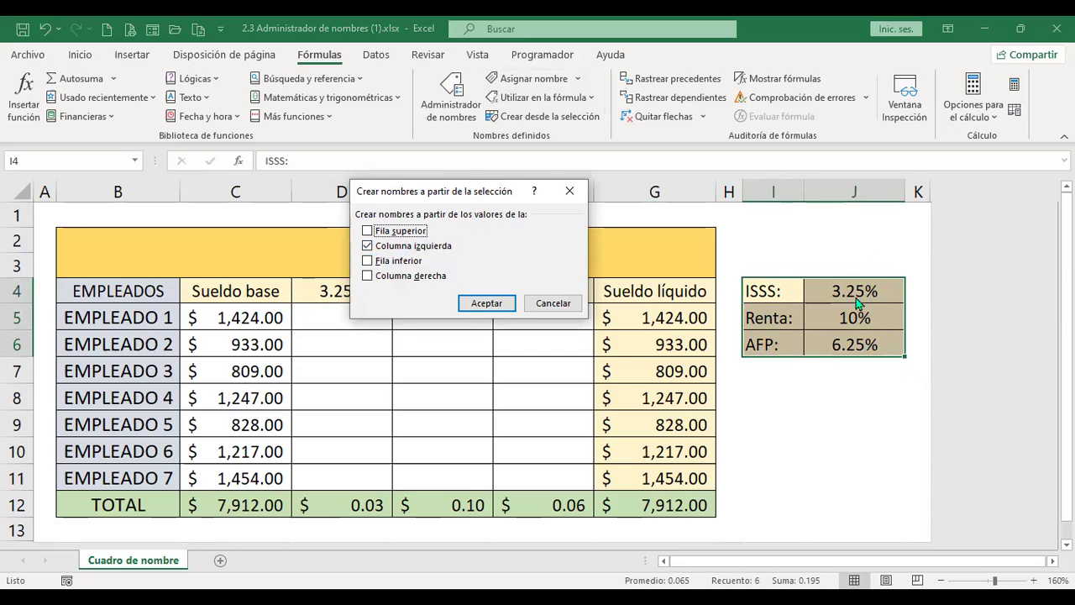
left_click(485, 304)
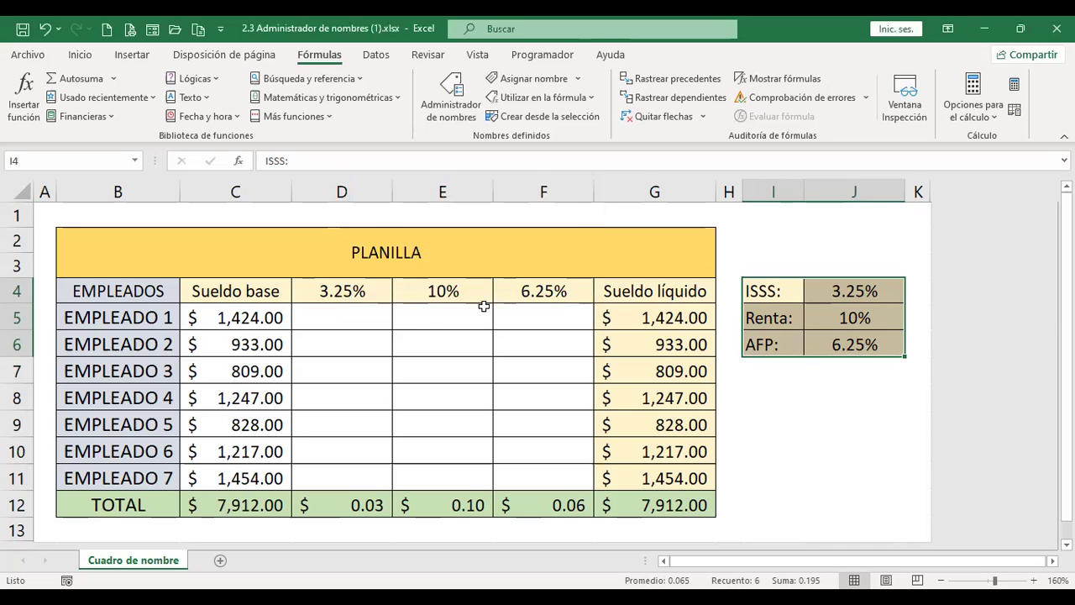
- Review the references of the names EMPLEADOS, ISSS, Renta and Sueldo_base in the Name Manager and close it
left_click(451, 118)
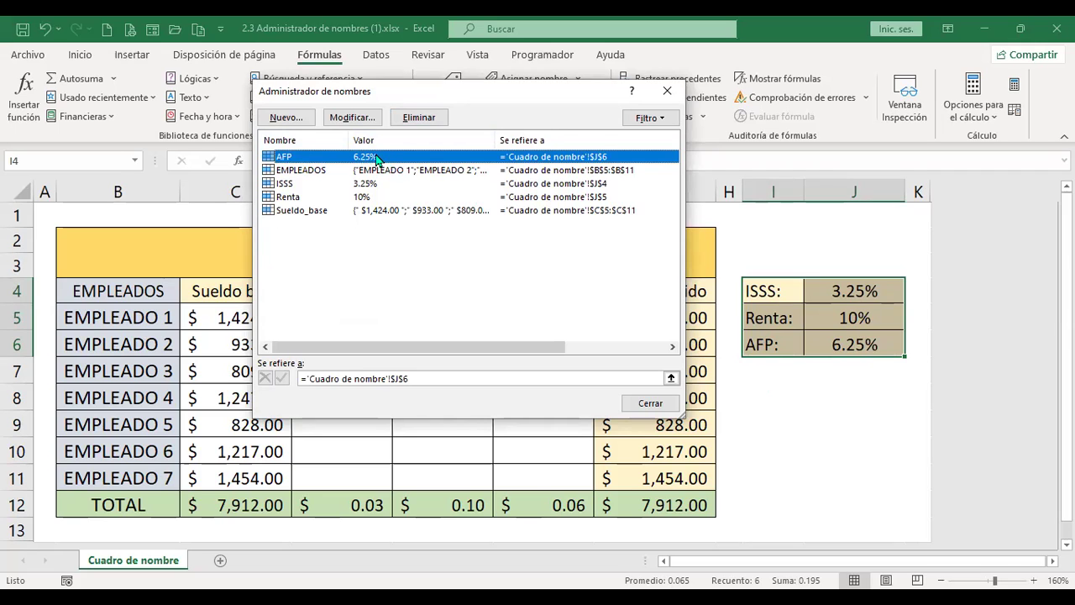
left_click(312, 171)
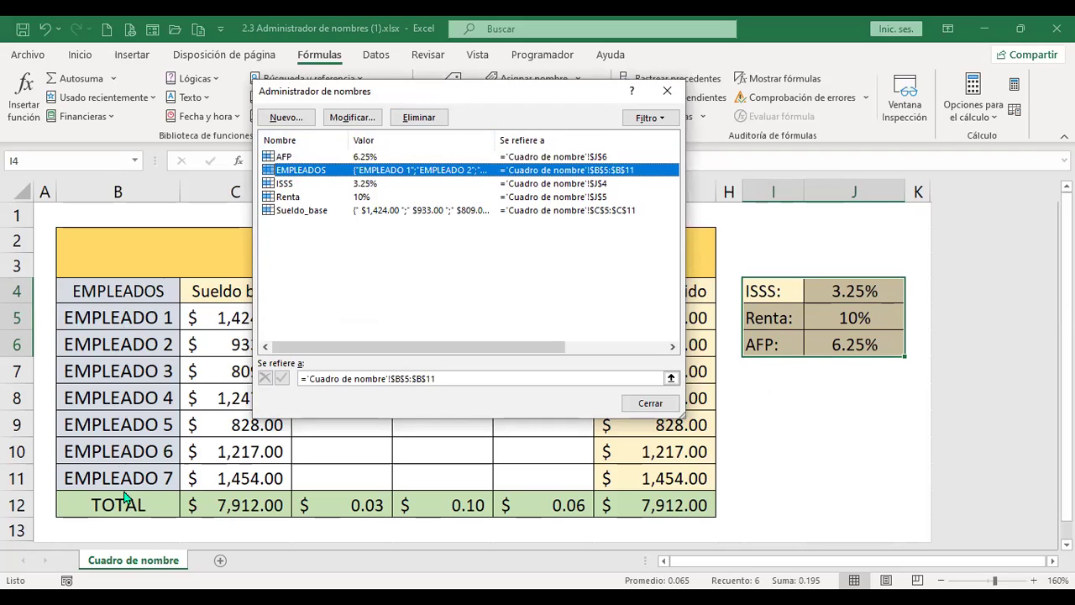
left_click(291, 184)
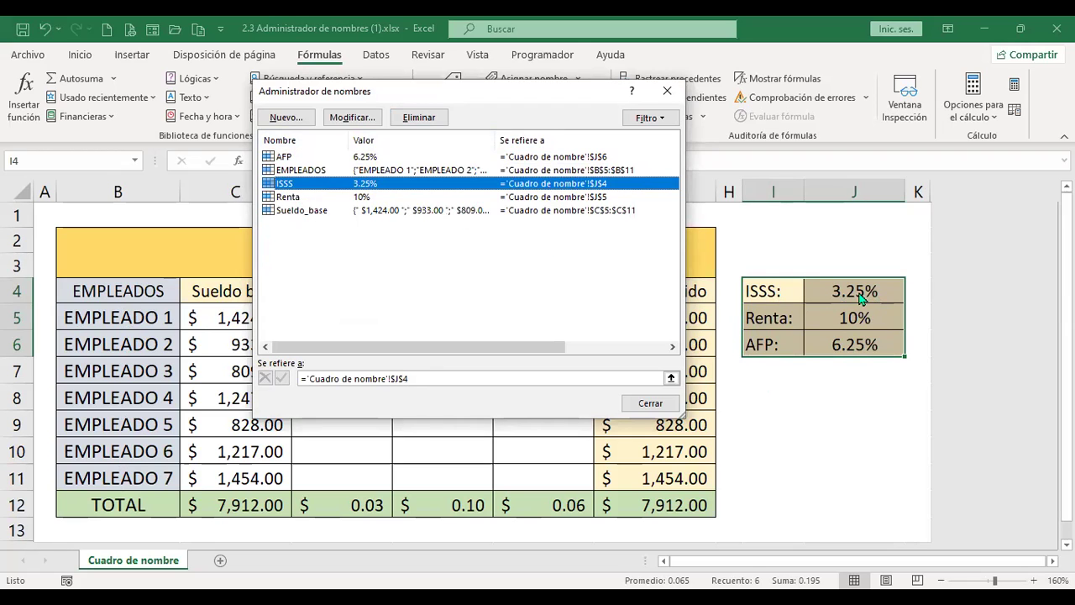
left_click(287, 198)
left_click(301, 212)
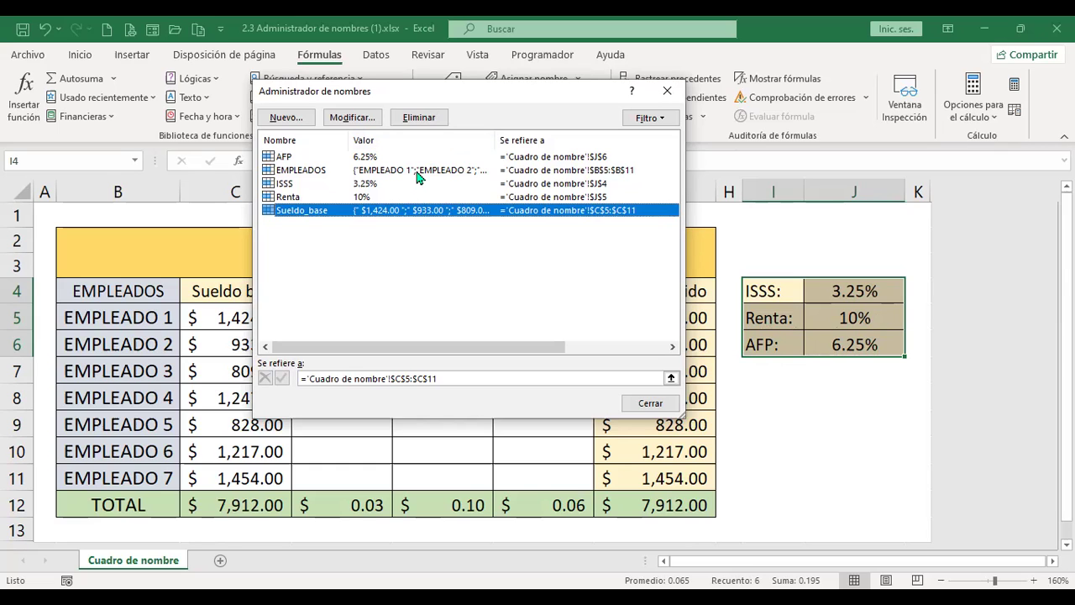
left_click(651, 405)
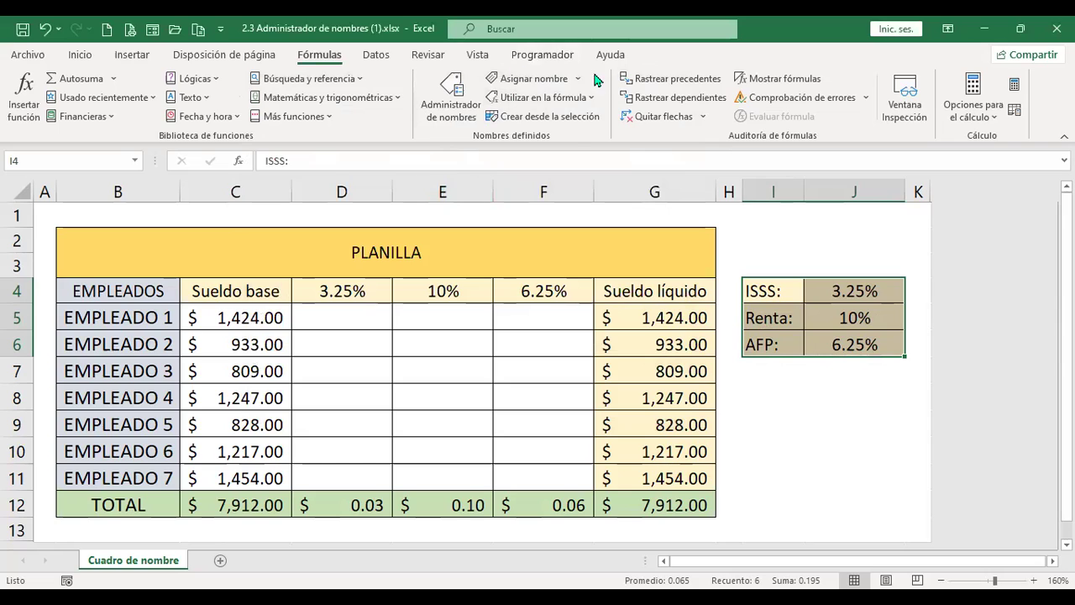
- Enter the ISSS deduction formula +C5*ISSS for EMPLEADO 1 in D5, using the defined name ISSS
left_click(342, 313)
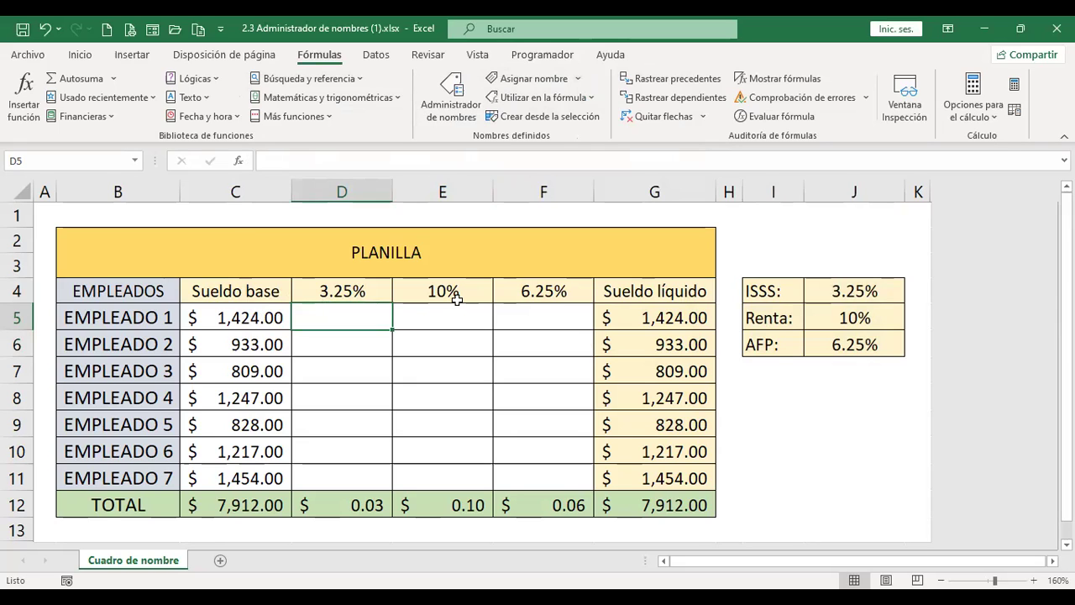
type("+")
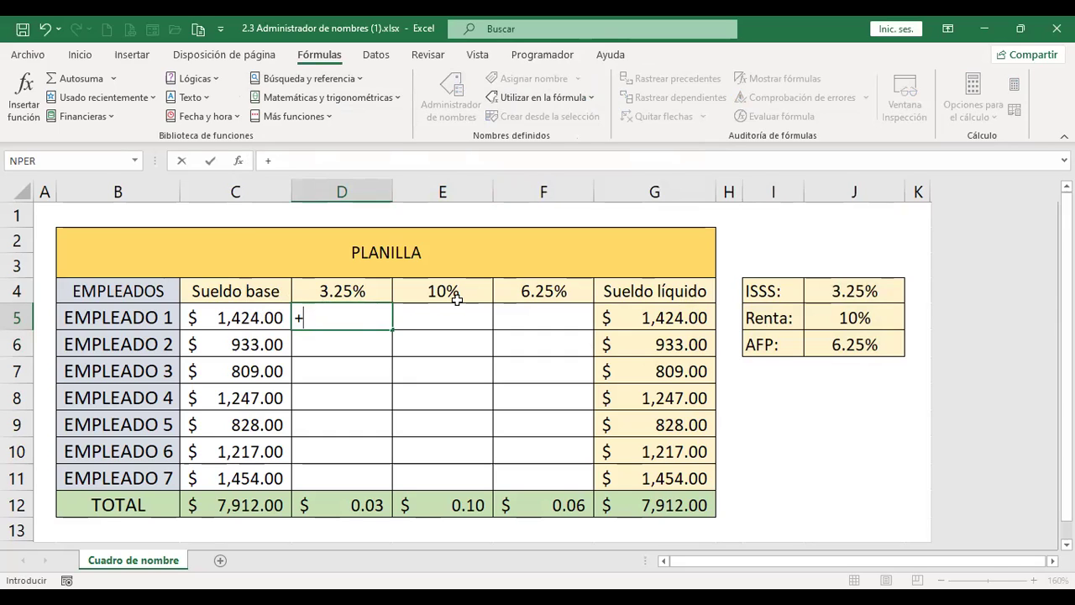
key("Escape")
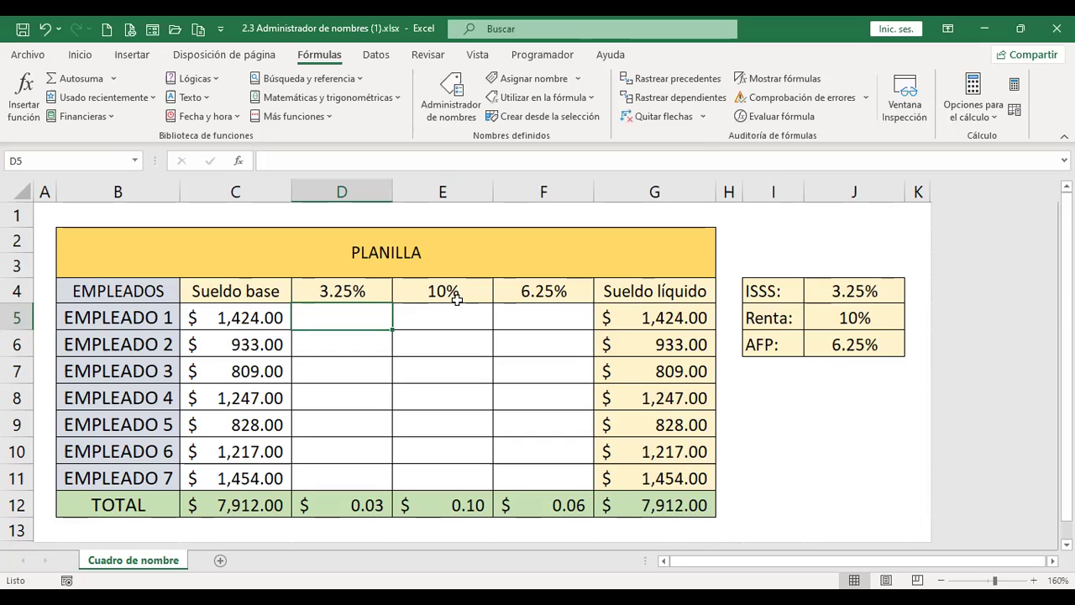
type("+")
key("Left")
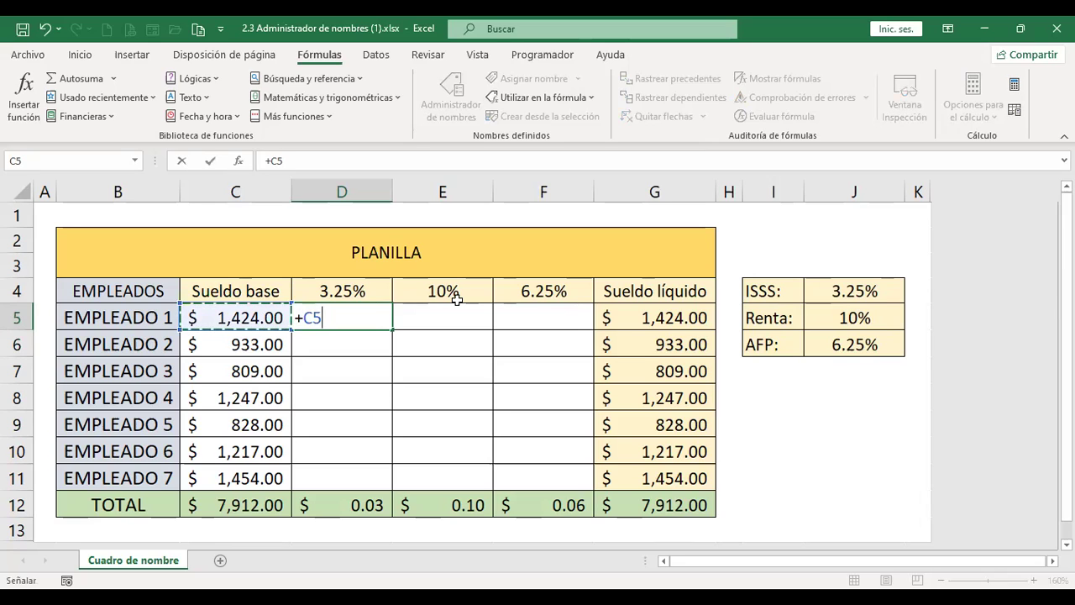
type("*iss")
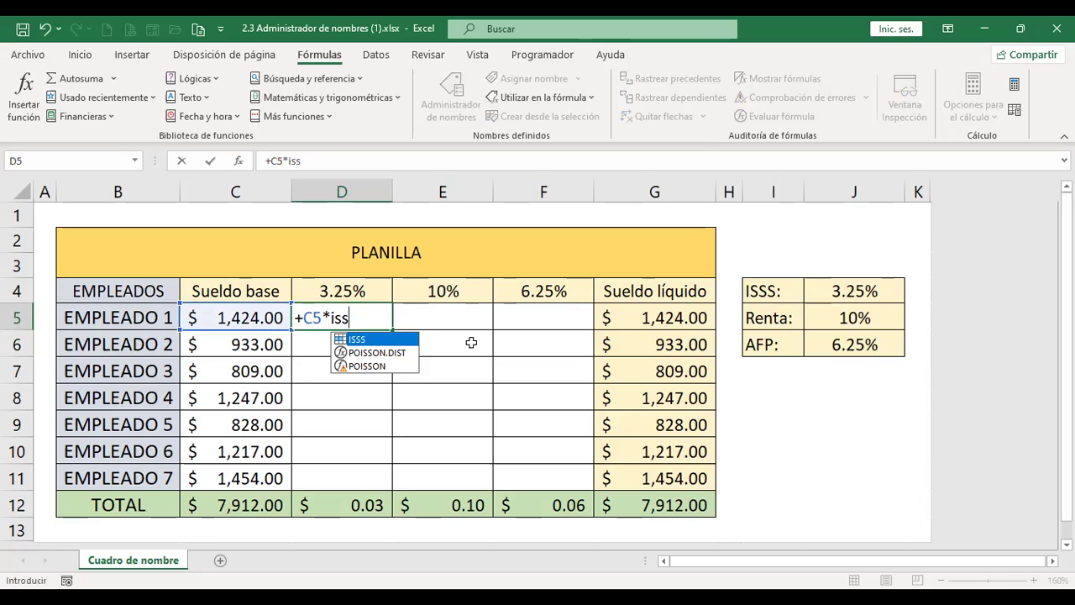
key("Tab")
key("Return")
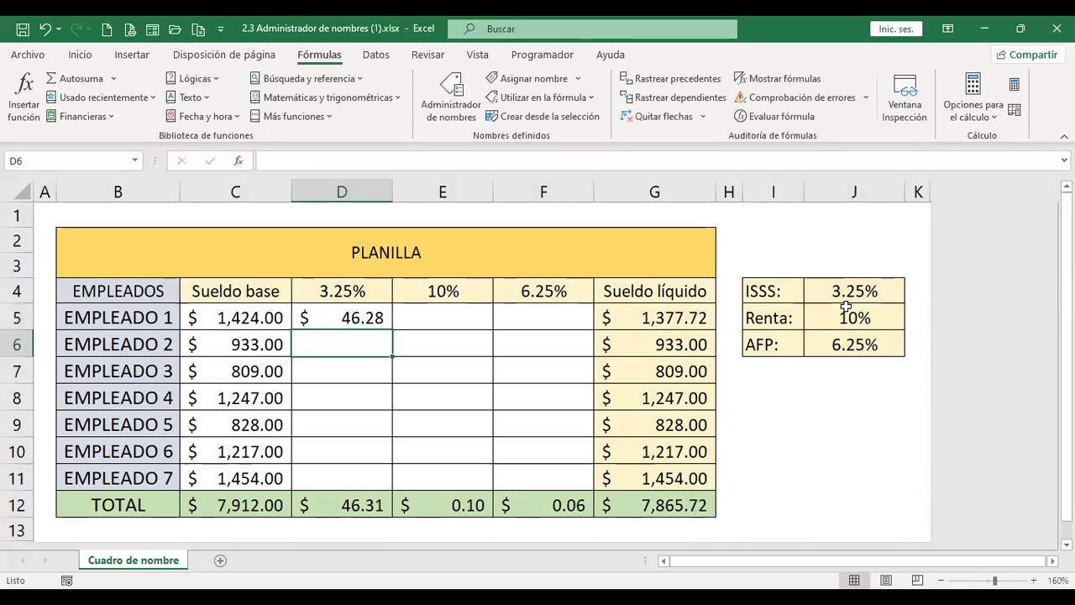
- Check the cell references of the ISSS formula in D5 and fill it down through D11
left_click(363, 317)
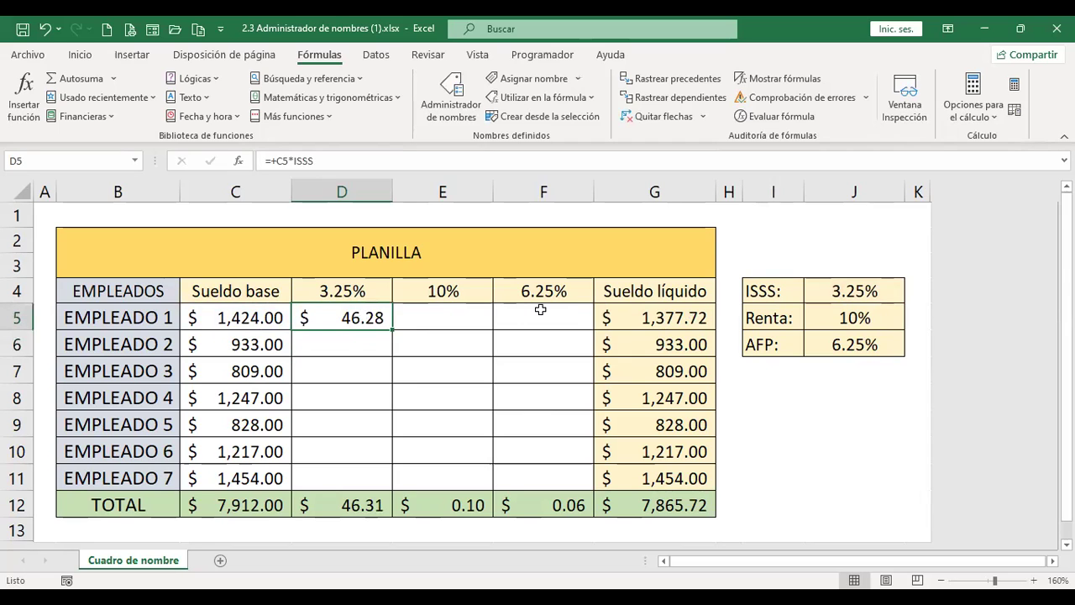
key("F2")
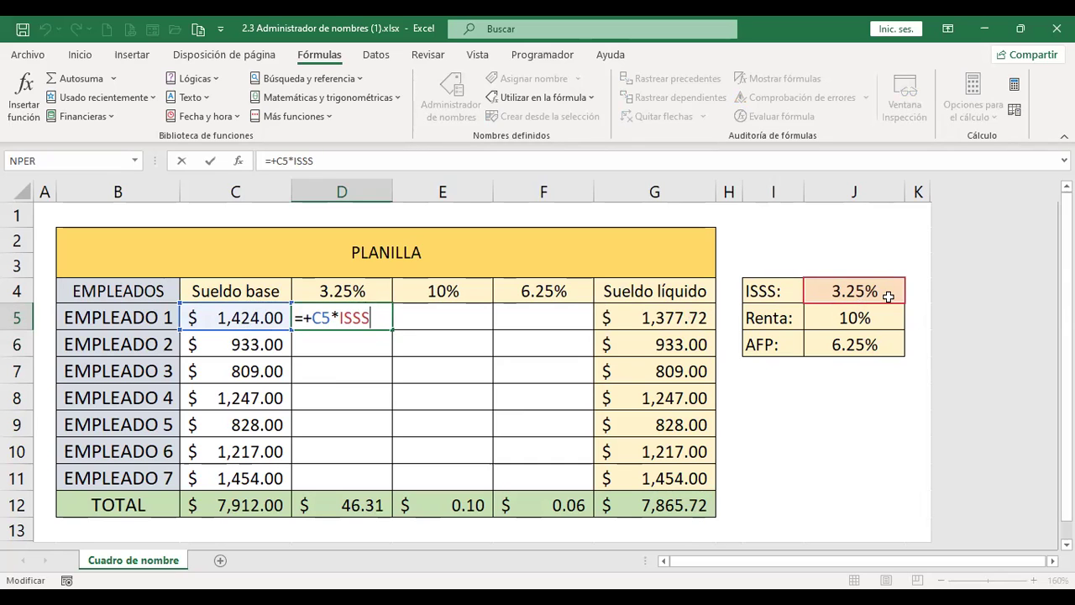
key("Return")
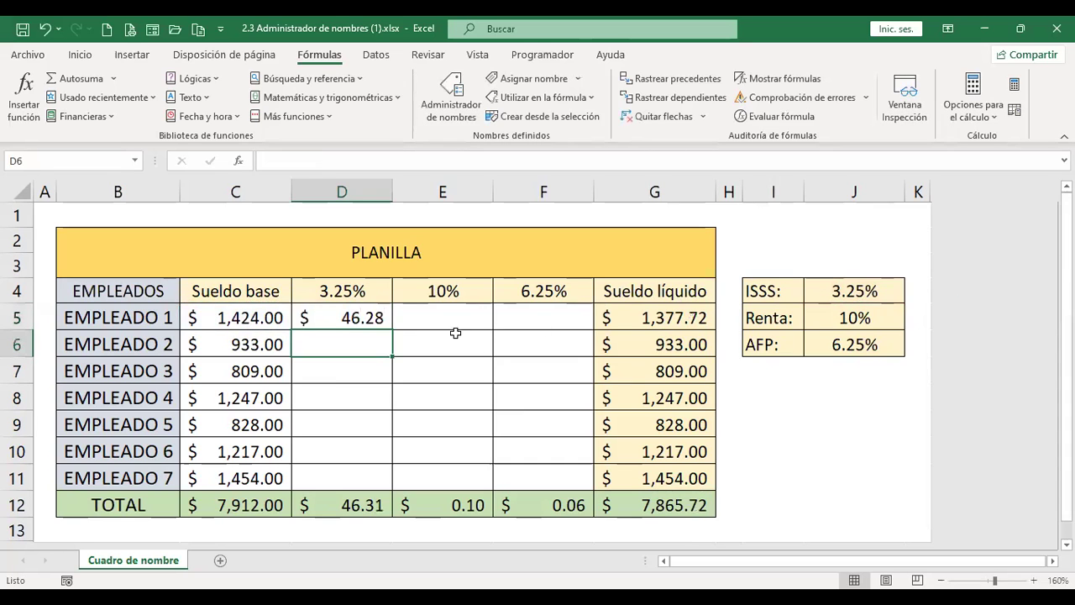
left_click(361, 318)
double_click(392, 326)
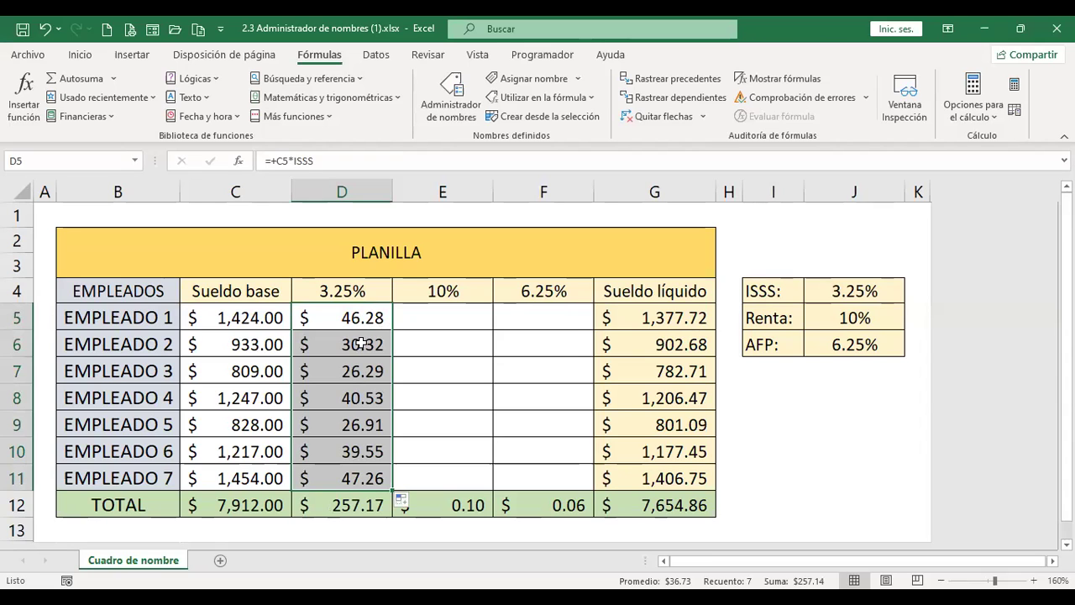
- Inspect the filled ISSS formulas in D6 and D9 to verify which cells they reference
left_click(361, 342)
key("F2")
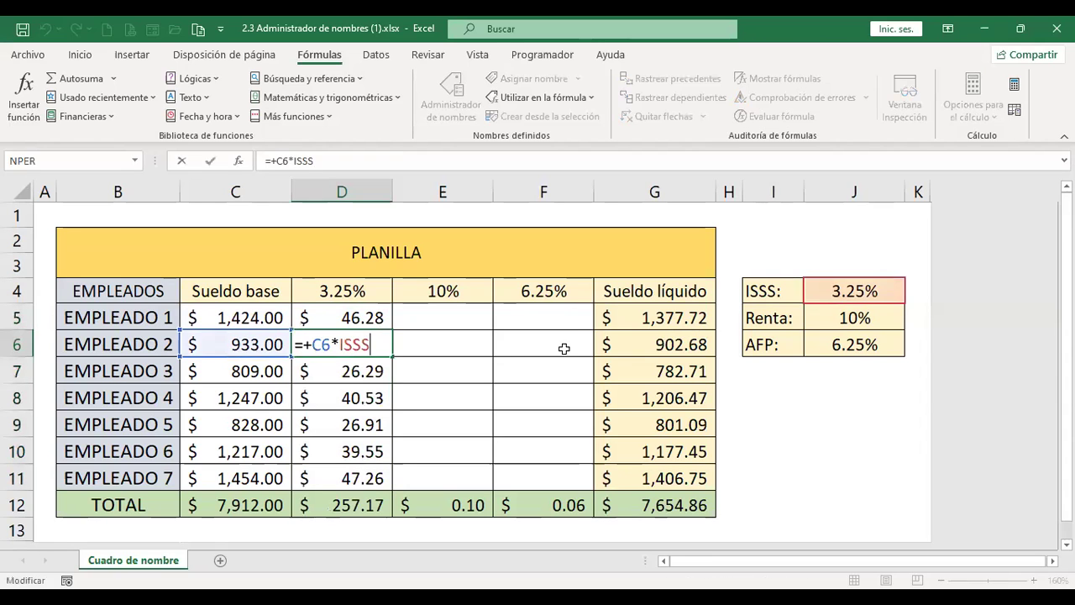
key("Return")
key("Down")
key("Down")
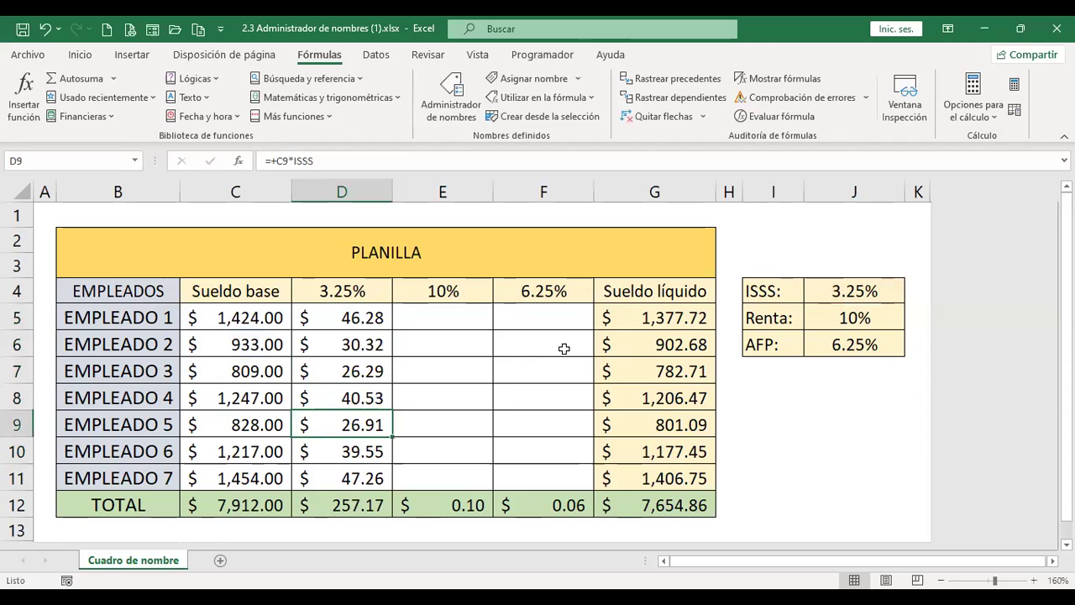
key("F2")
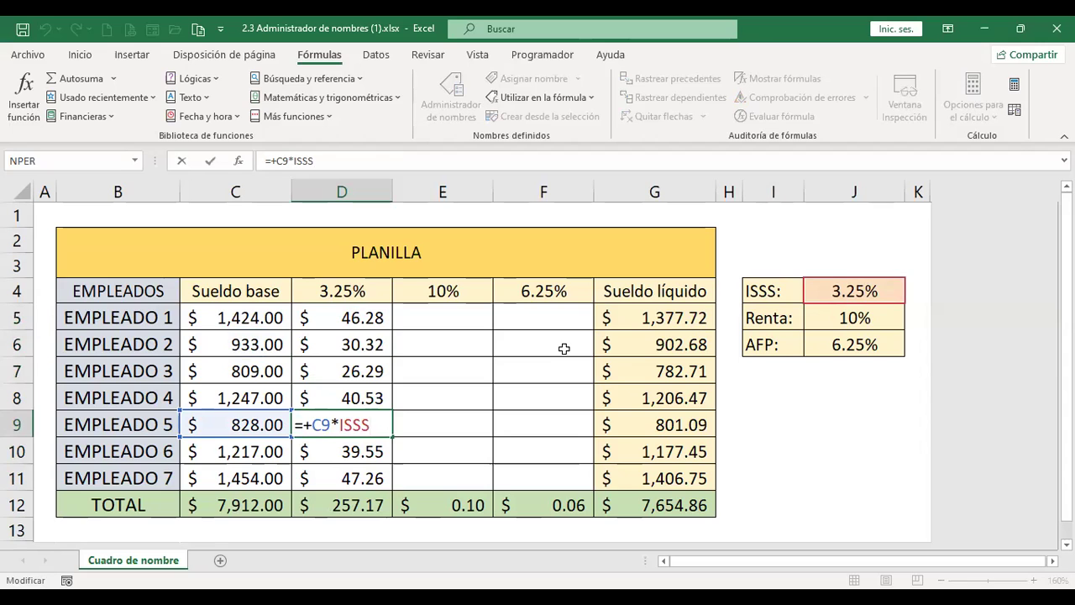
key("Return")
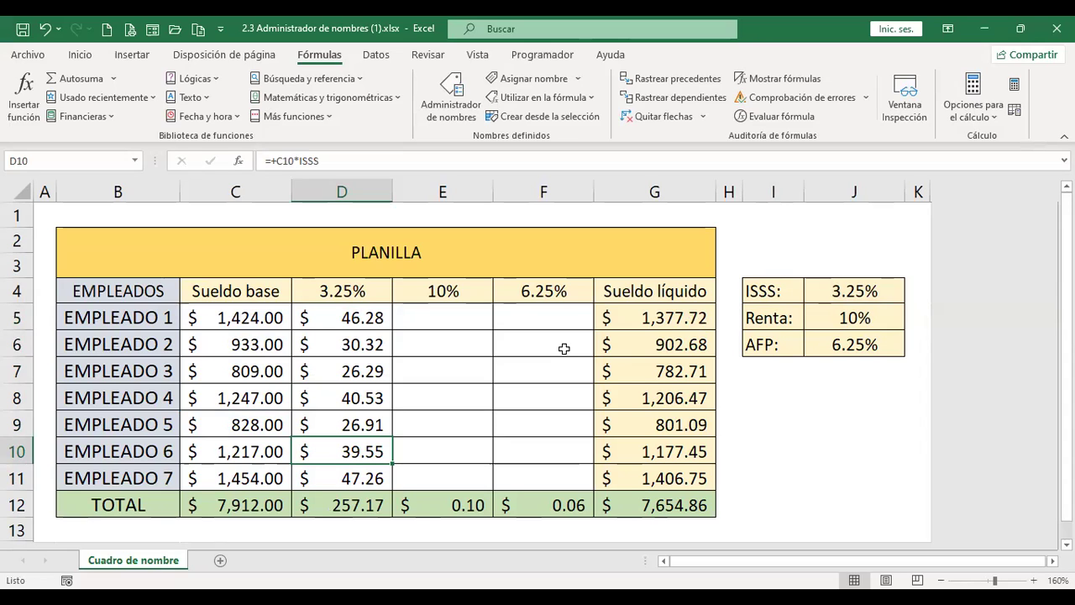
- Enter the Renta deduction formula +C5*Renta in E5 using the defined name, and fill it down through E11
key("Right")
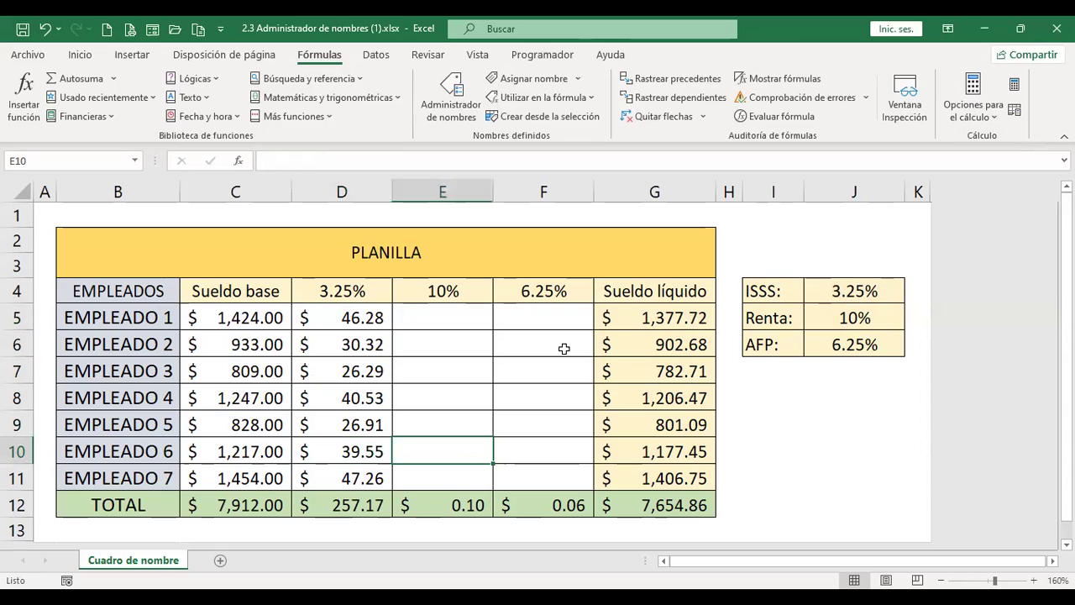
key("Up")
key("Up")
key("Up")
key("Up")
key("Up")
key("Up")
key("Down")
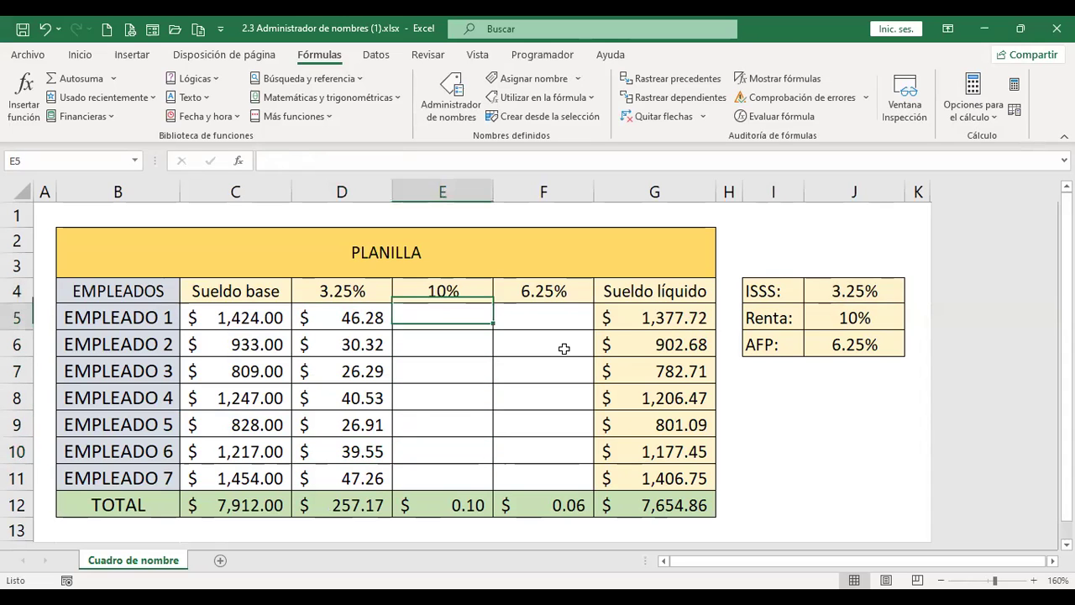
type("+")
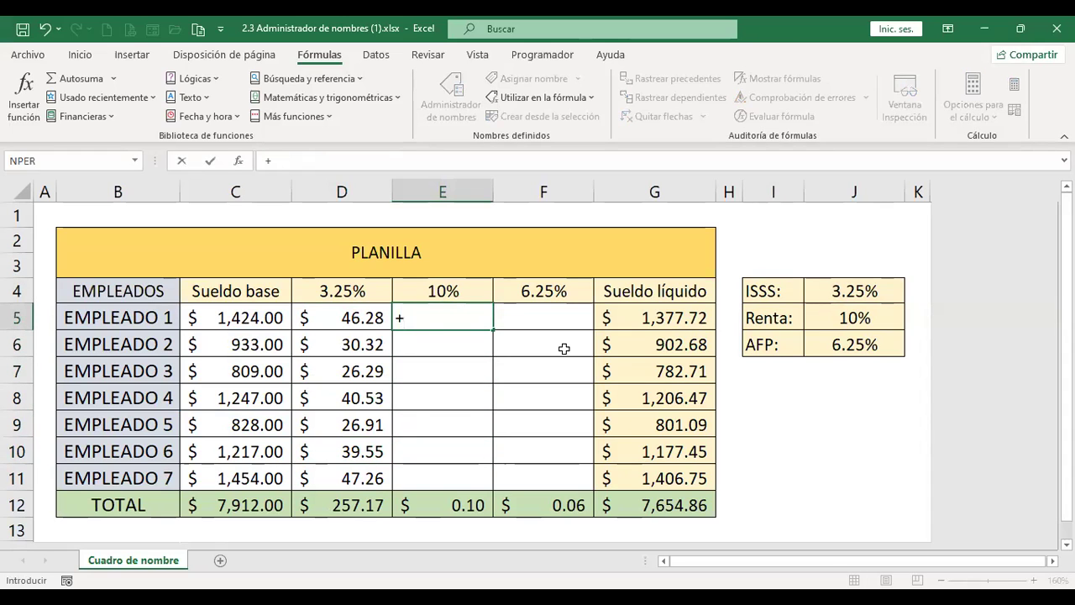
key("Left")
key("Left")
type("*")
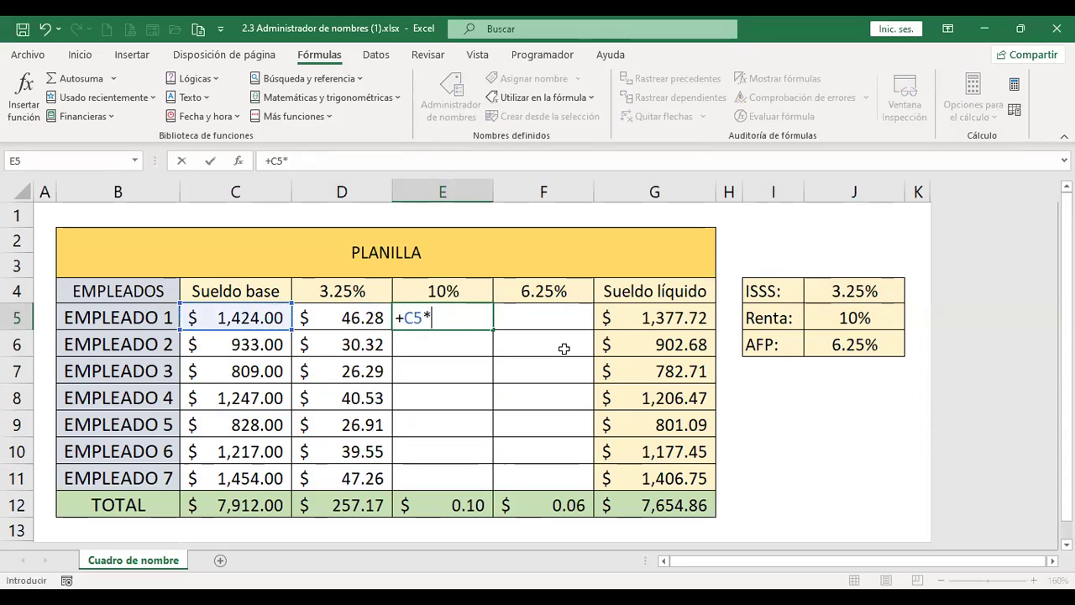
type("rent")
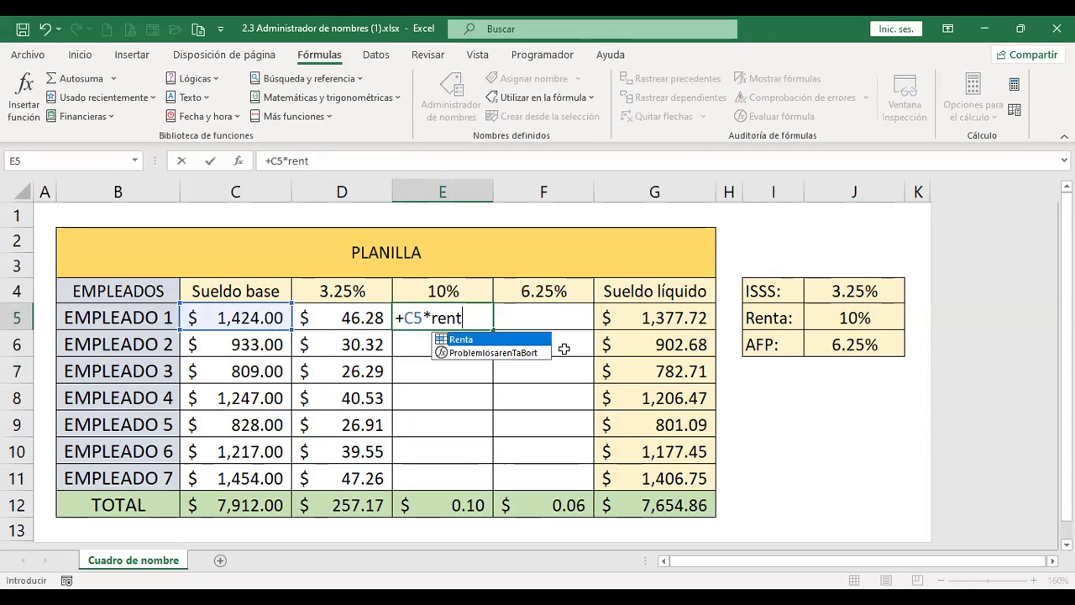
double_click(458, 340)
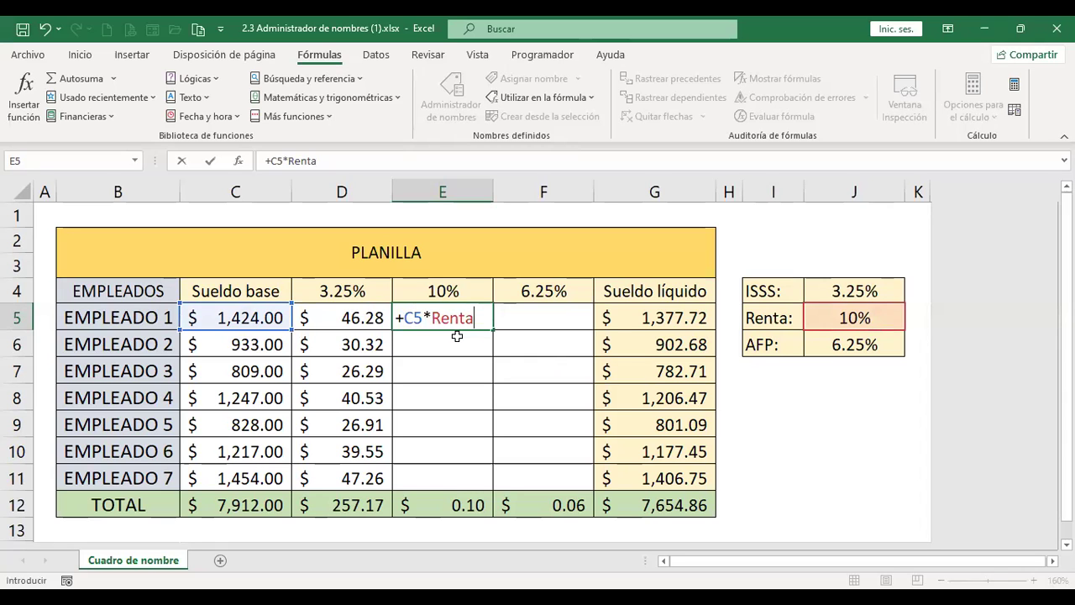
key("Return")
left_click(465, 317)
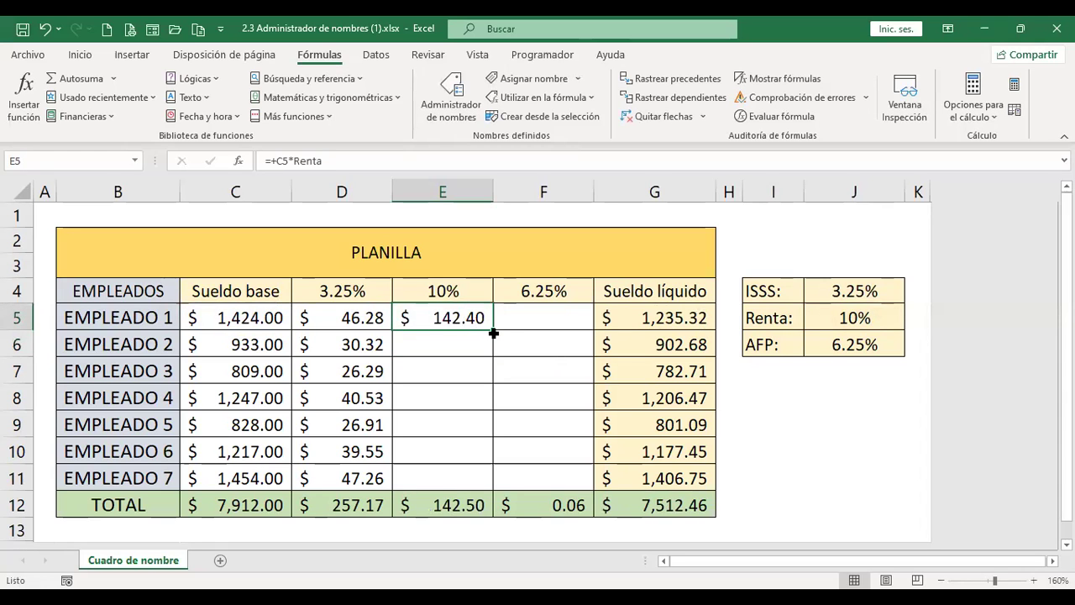
double_click(493, 333)
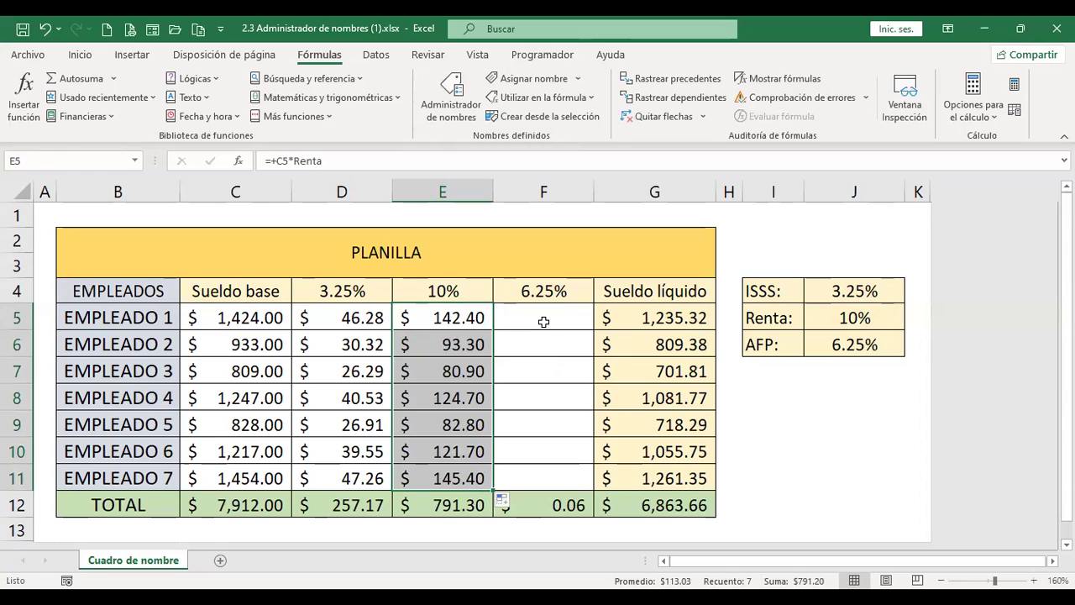
- Enter the AFP deduction formula +C5*AFP in F5 and fill it down through F11
left_click(544, 321)
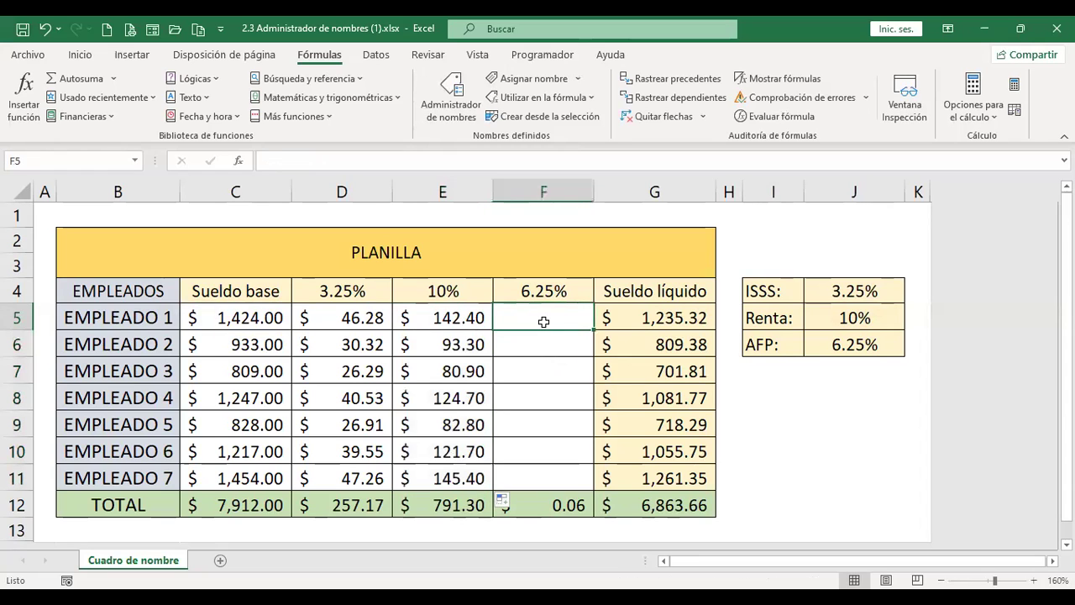
type("+")
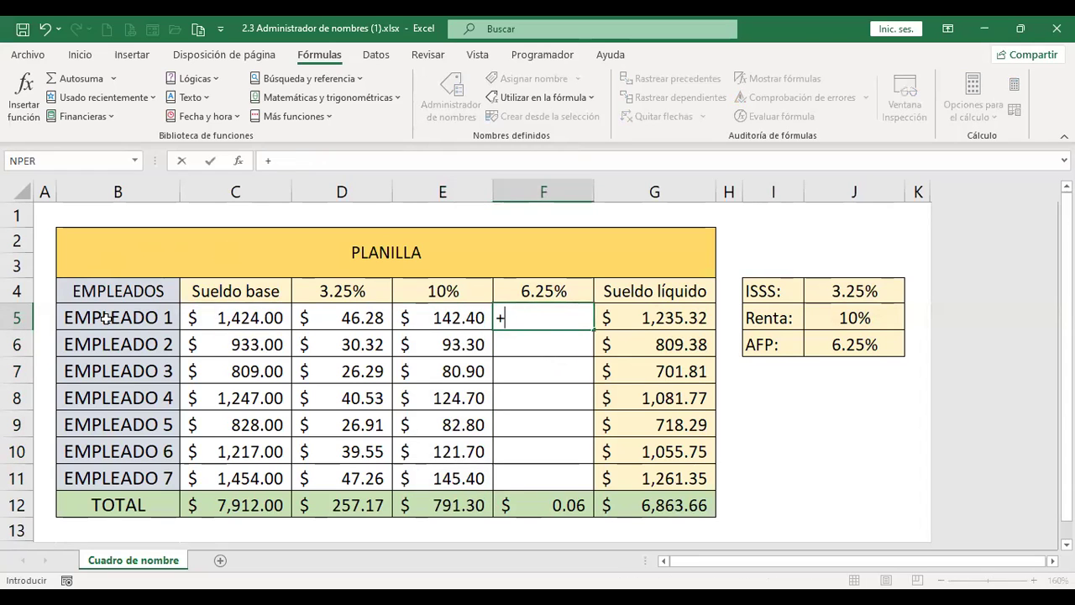
left_click(202, 318)
type("*")
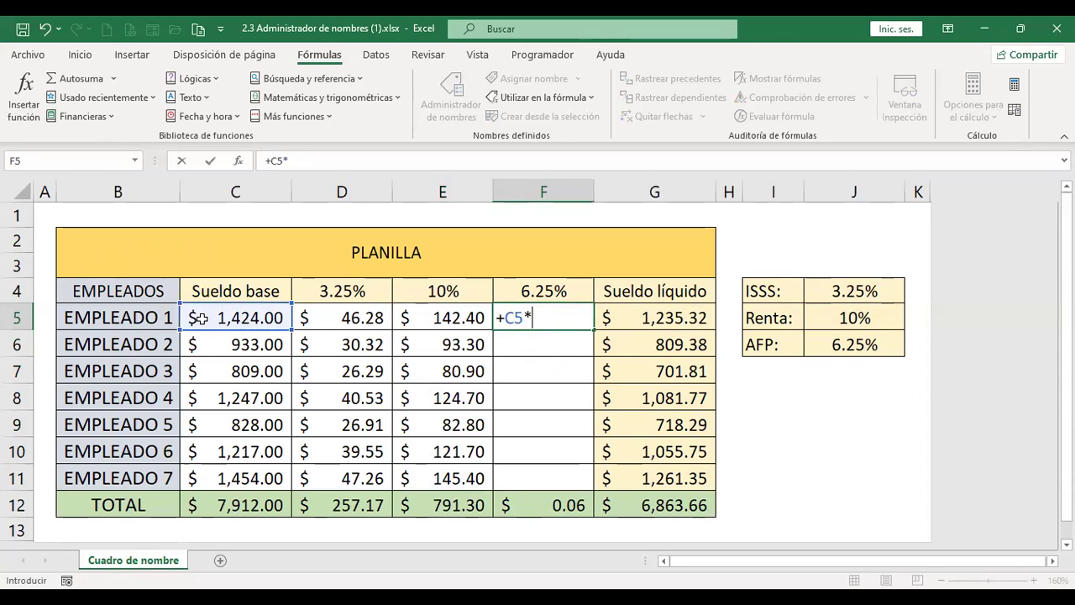
type("afp")
key("Return")
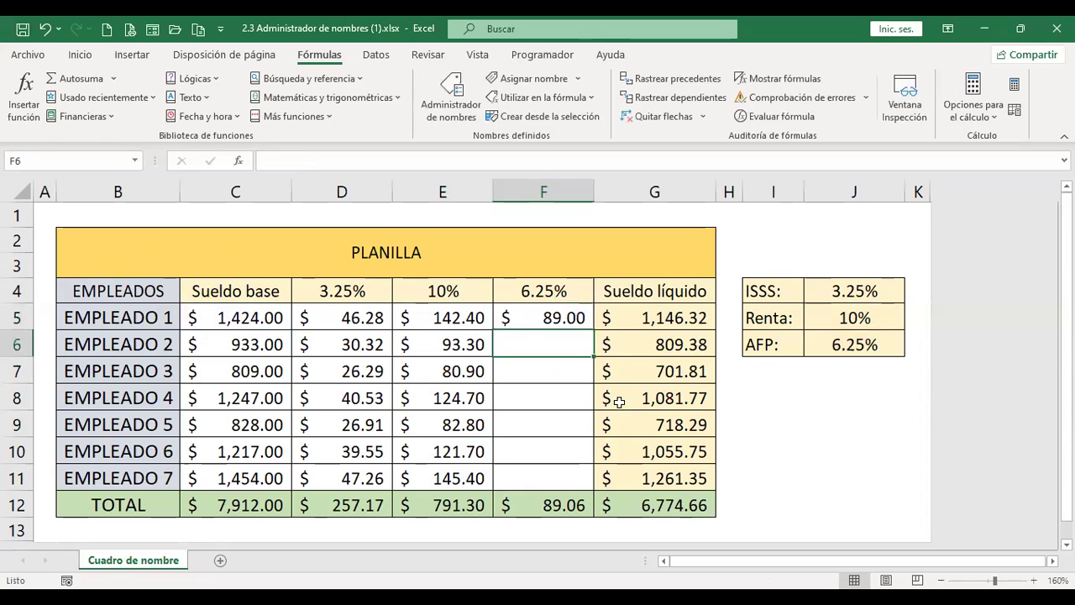
left_click(586, 324)
double_click(593, 331)
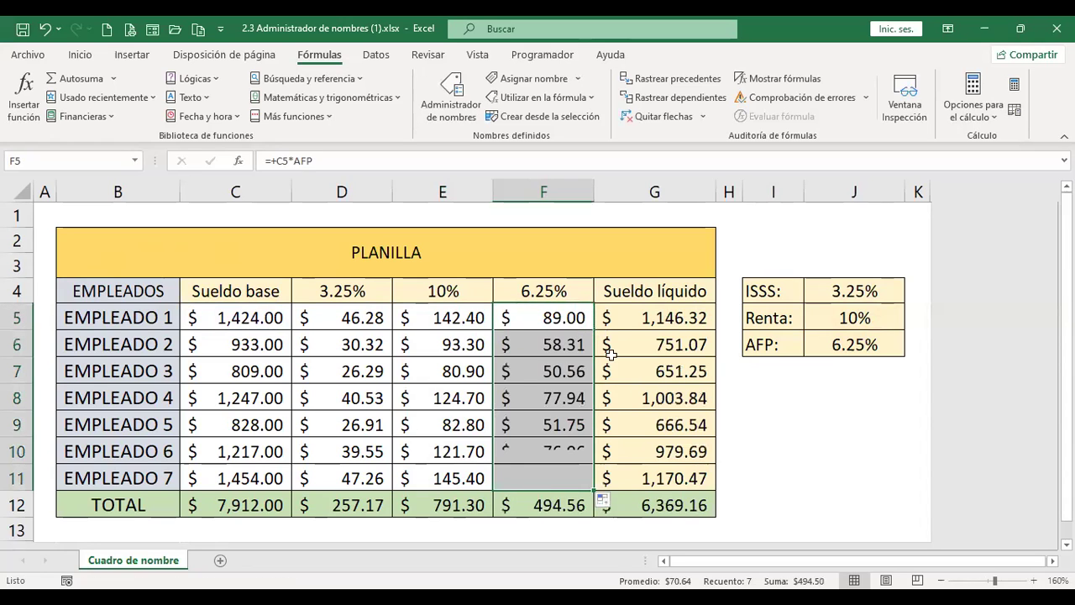
- Clear the AFP deduction formulas from F5:F11
left_click(568, 321)
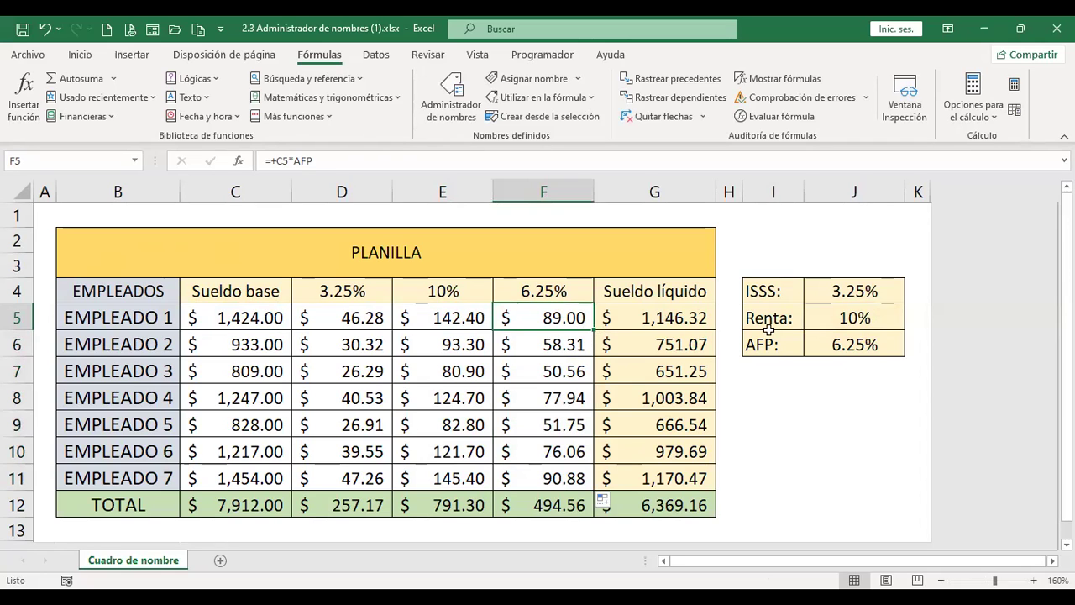
key("shift+Down")
key("shift+Down")
key("shift+Down")
key("shift+Down")
key("shift+Down")
key("shift+Down")
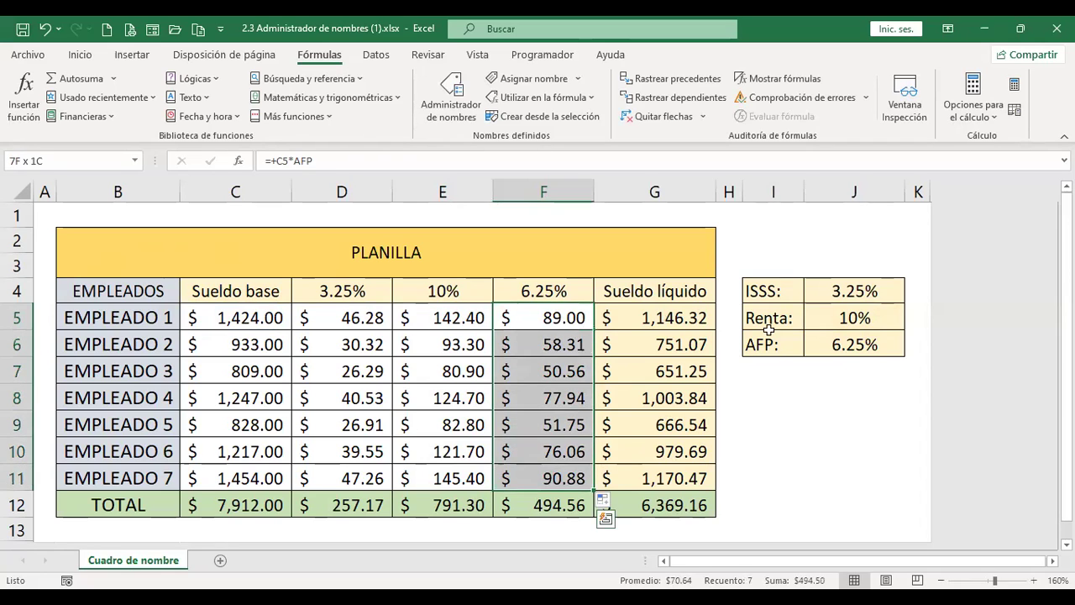
key("Delete")
- Build the formula +C5*AFP in F5, inserting the name AFP with the Use in Formula command and multiplying instead of adding
type("+")
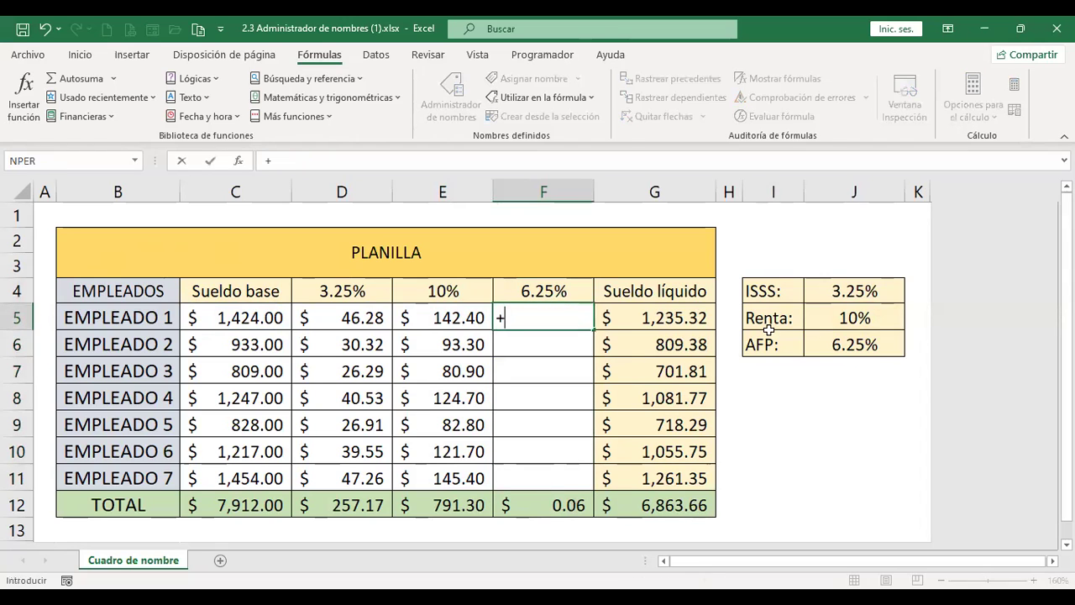
left_click(228, 318)
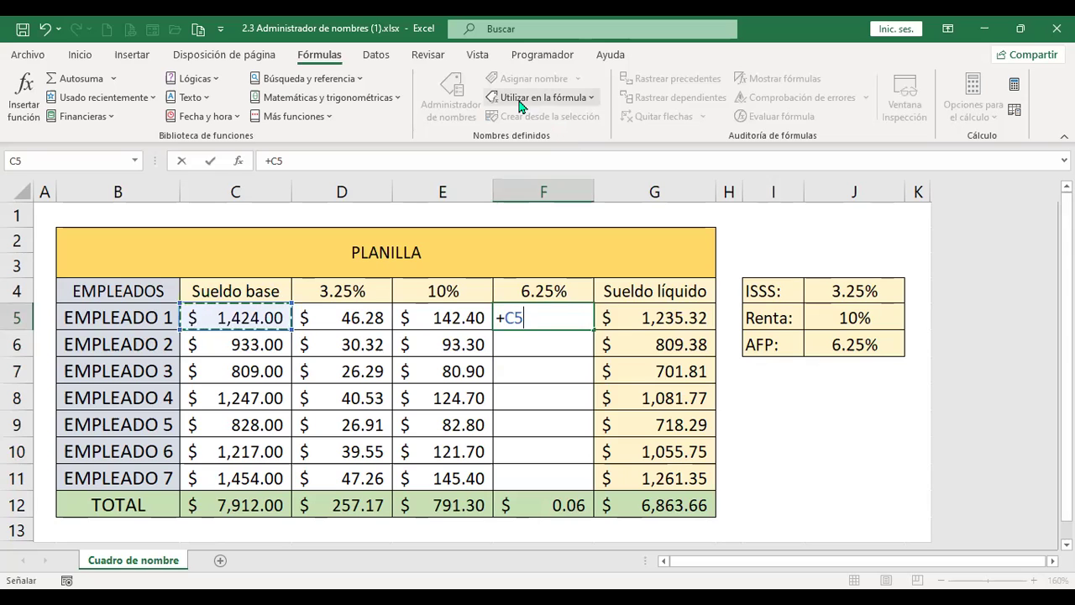
left_click(593, 99)
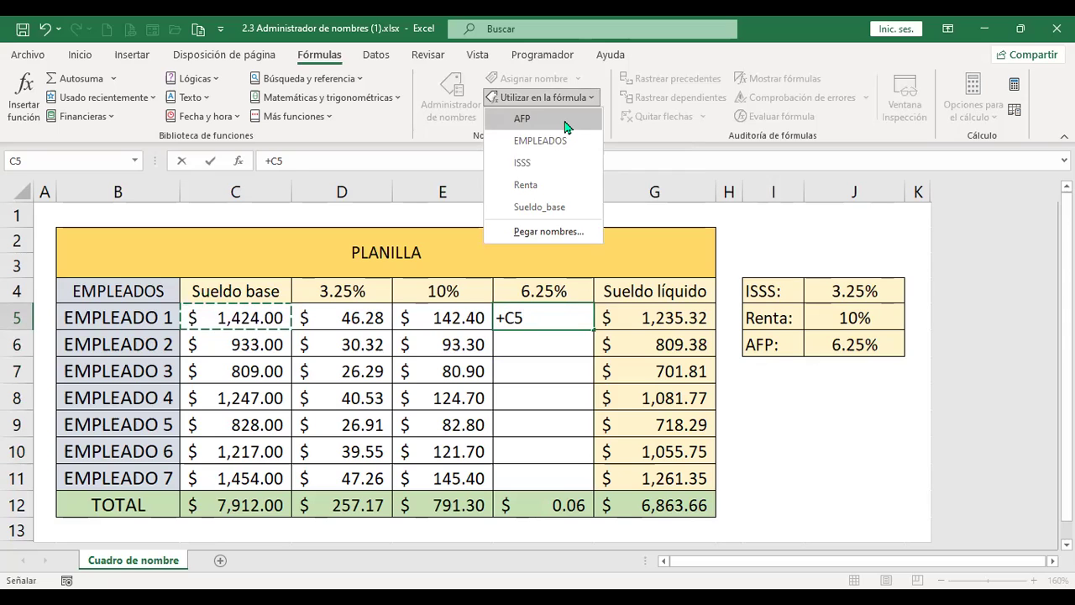
left_click(565, 124)
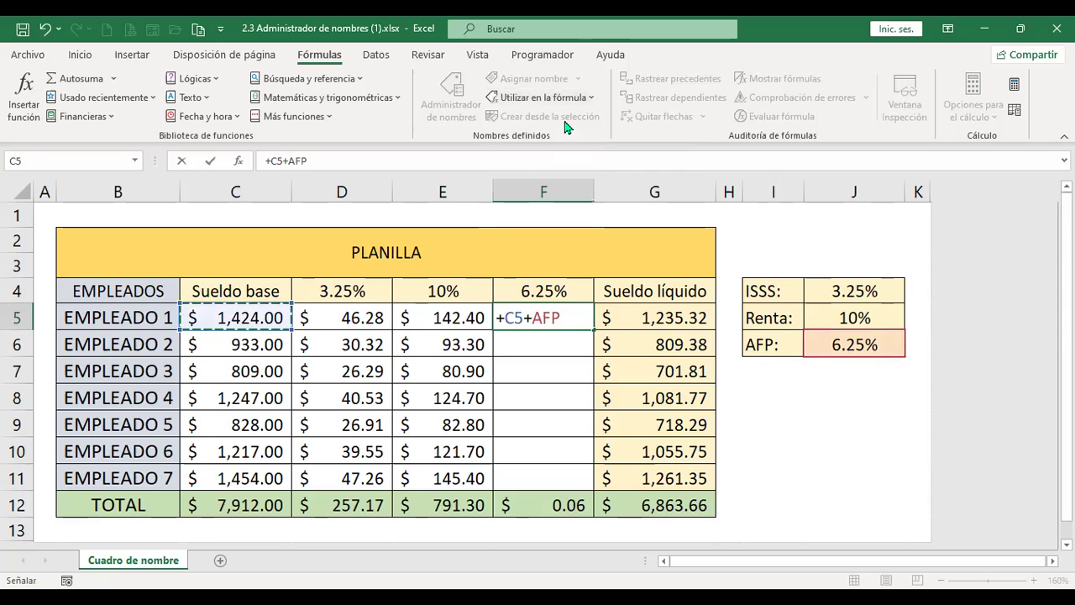
left_click(534, 319)
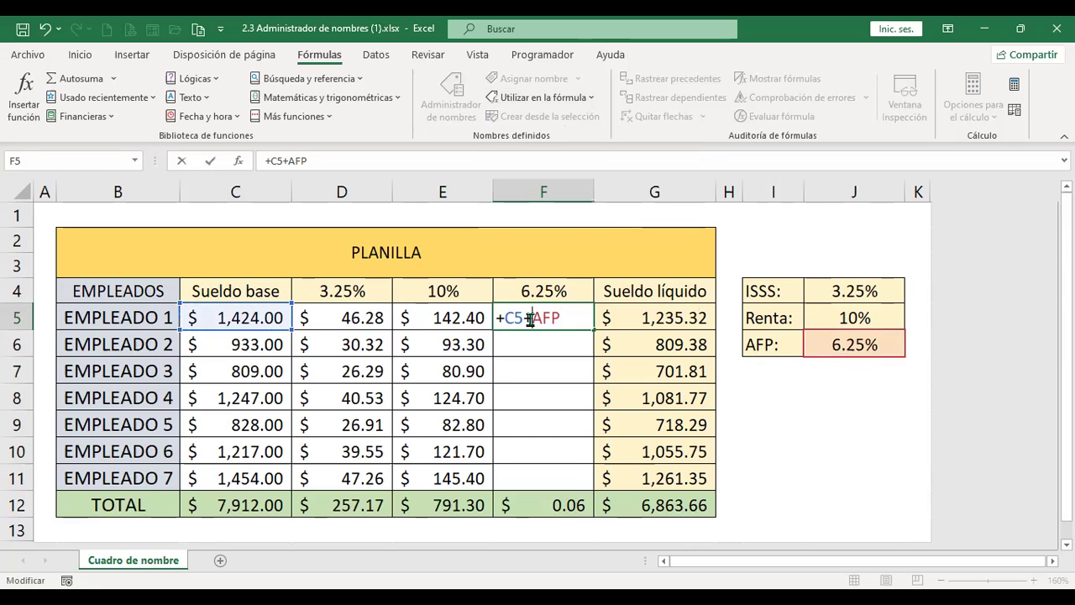
key("BackSpace")
type("*")
key("Return")
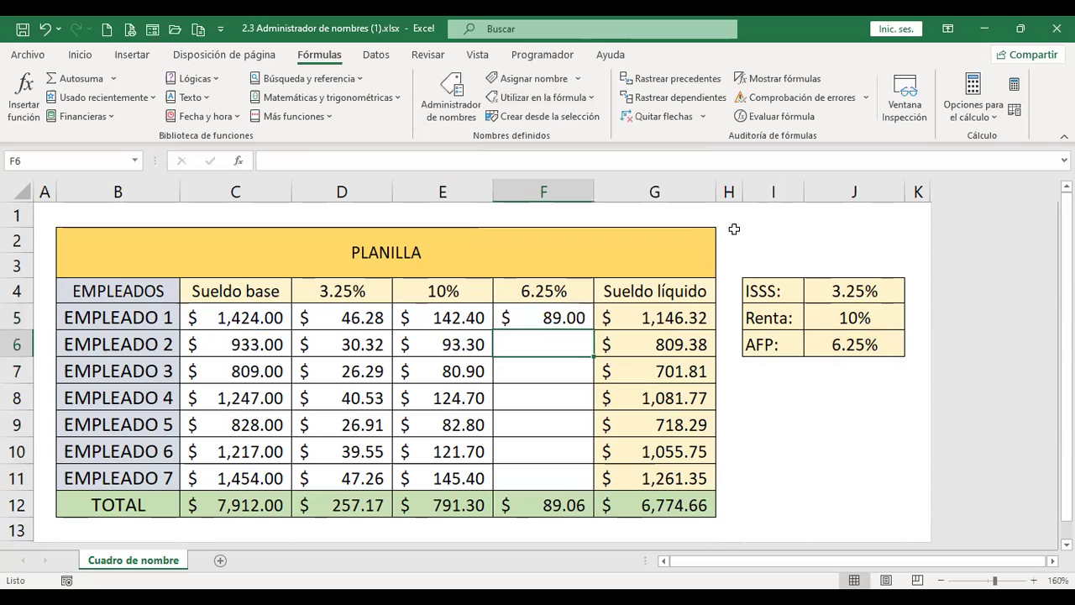
- Fill the AFP deduction formula from F5 down through F11
left_click(565, 316)
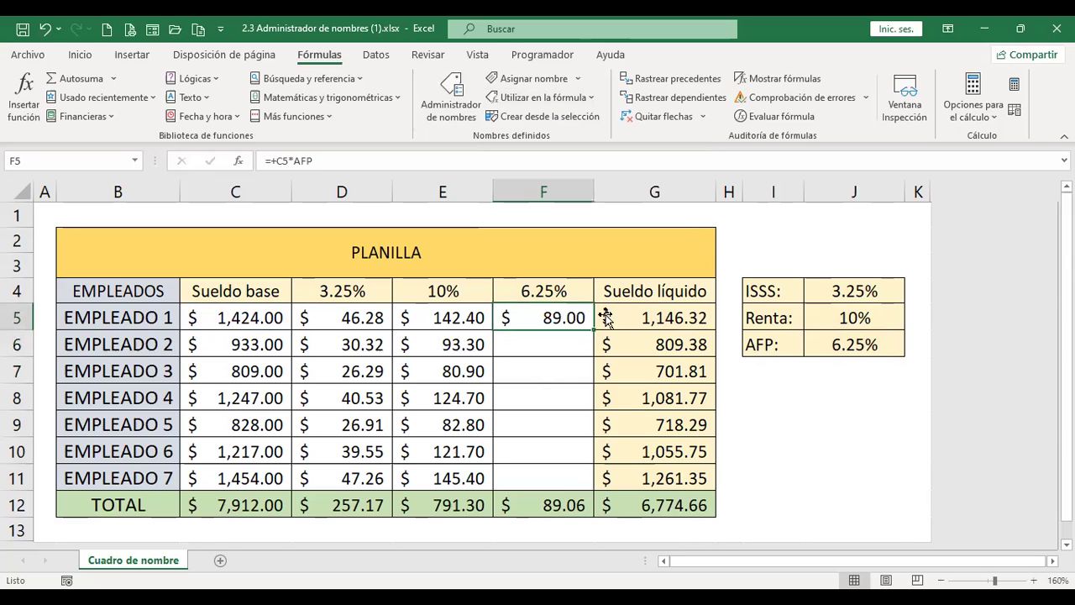
left_click(593, 99)
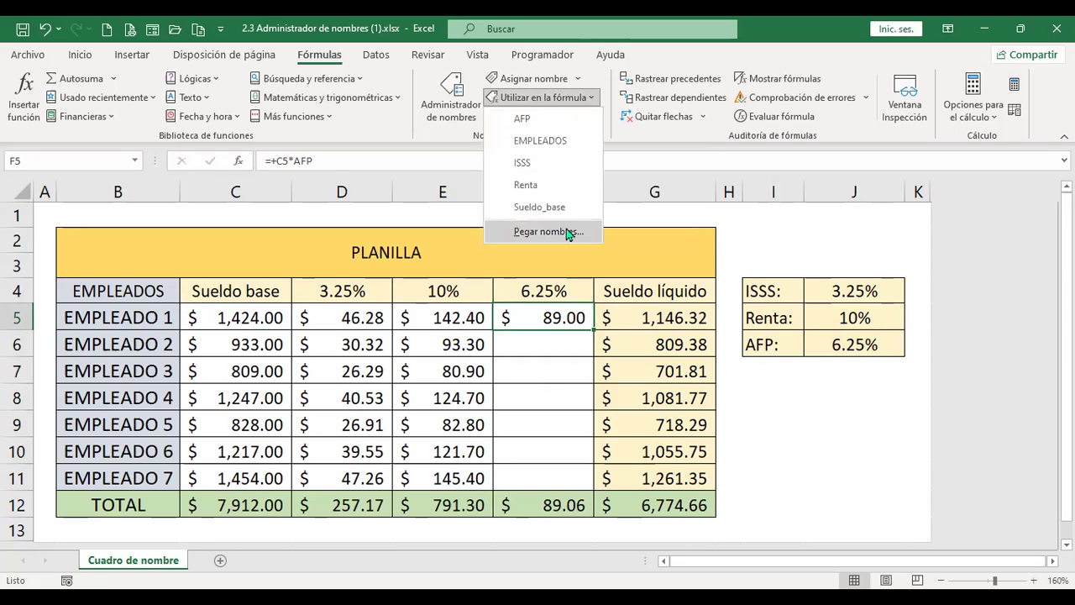
left_click(579, 326)
left_click_drag(591, 331, 591, 478)
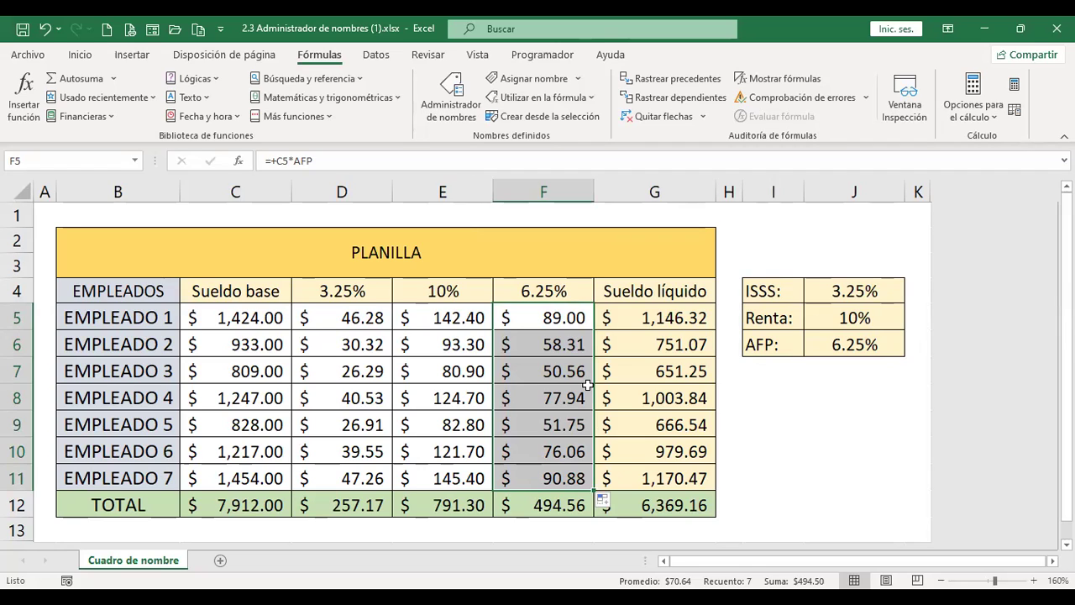
- Review the defined-name tools, checking the new name settings for F5:F11 and the names available for formulas, without creating anything
left_click(453, 114)
left_click(647, 402)
left_click(529, 78)
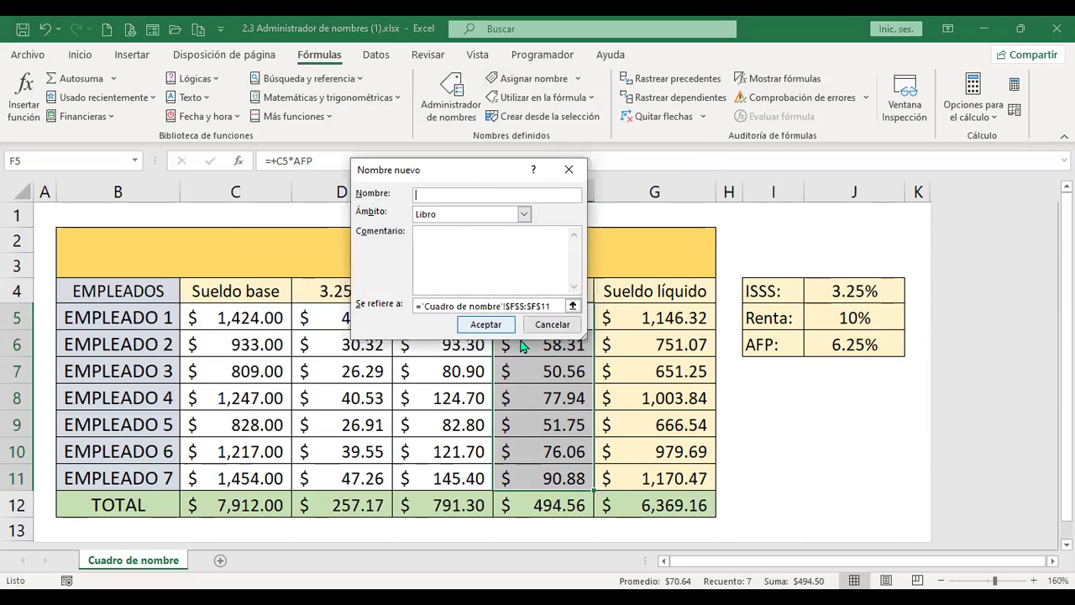
left_click(552, 324)
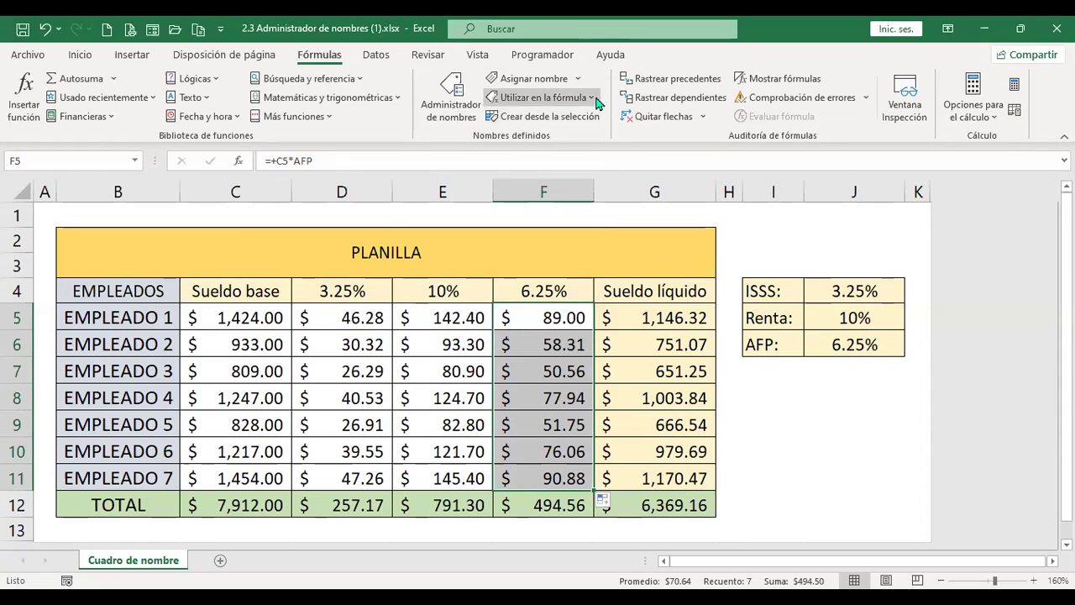
left_click(593, 98)
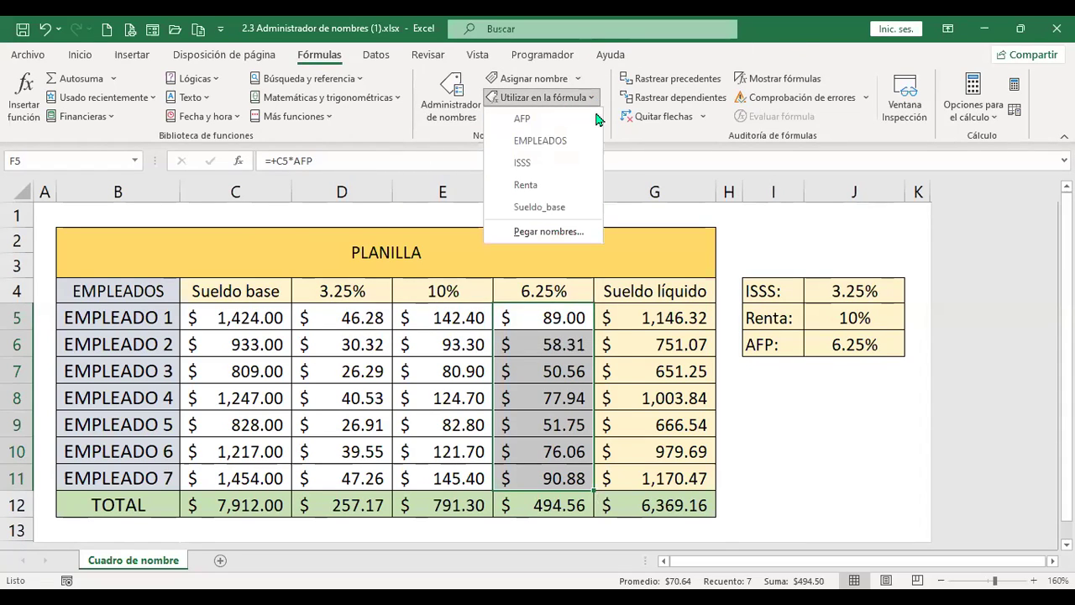
key("Escape")
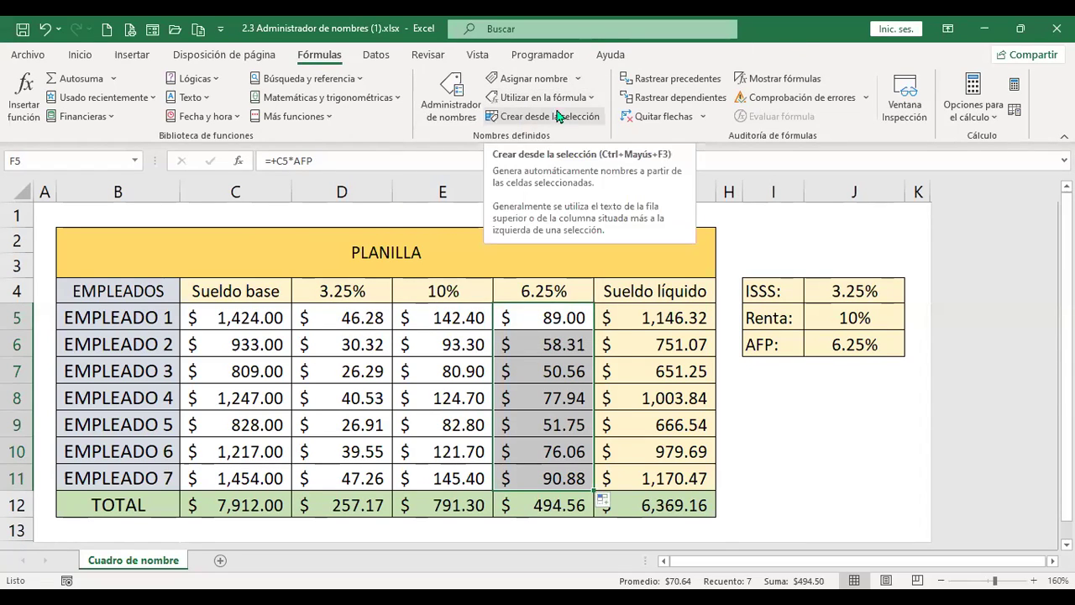
left_click(538, 345)
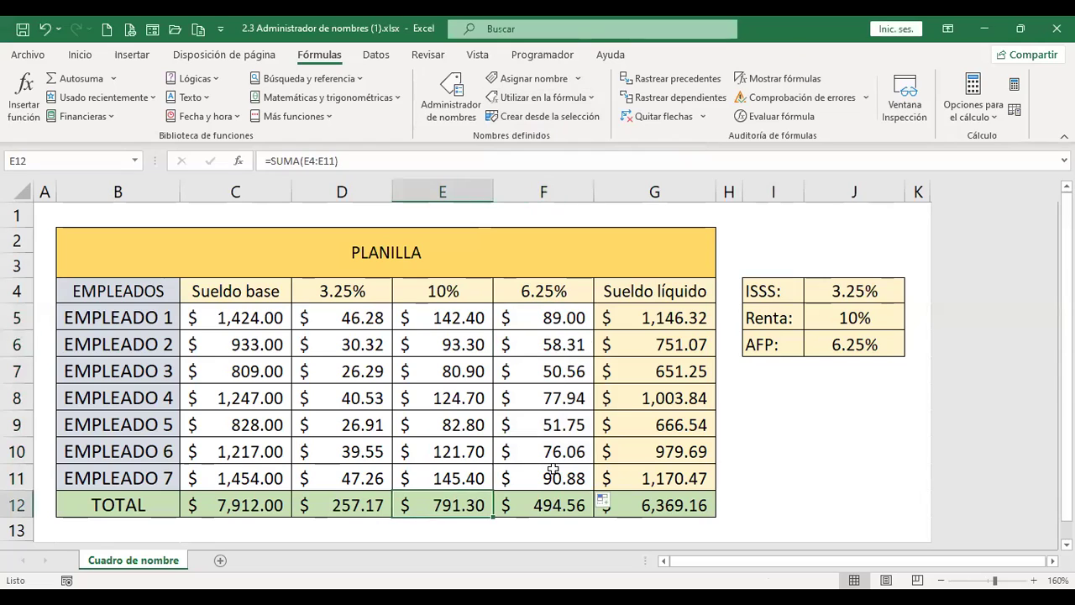
key("Right")
key("Right")
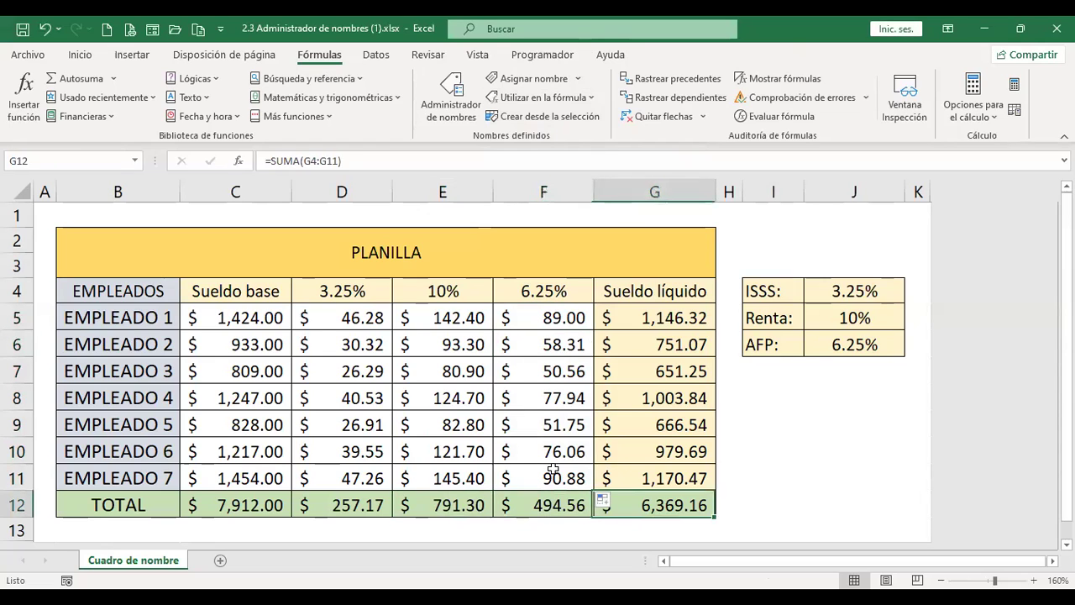
key("Right")
key("Up")
key("Up")
key("Up")
key("Up")
key("Up")
key("Up")
key("Left")
key("Up")
key("Up")
key("Up")
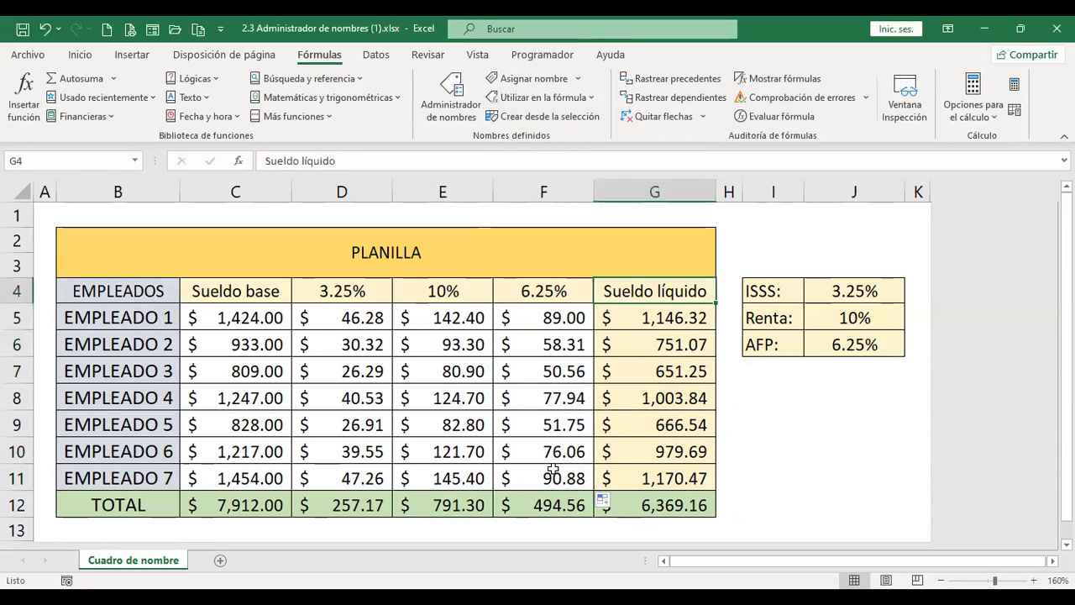
- Review the list of the workbook's defined names and inspect the AFP and Sueldo líquido formulas for EMPLEADO 1
left_click(793, 432)
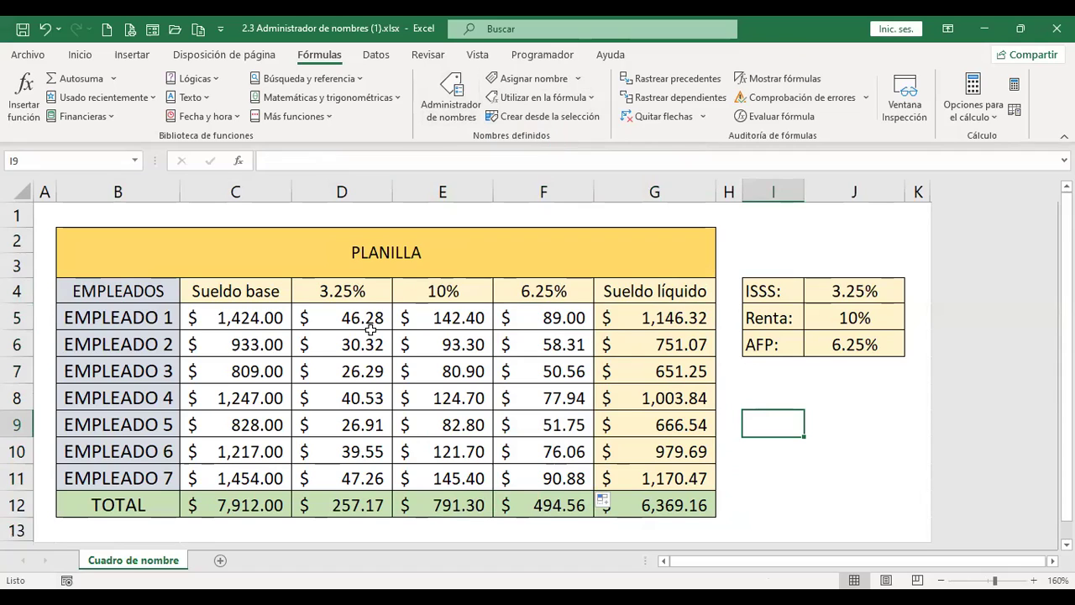
left_click(137, 161)
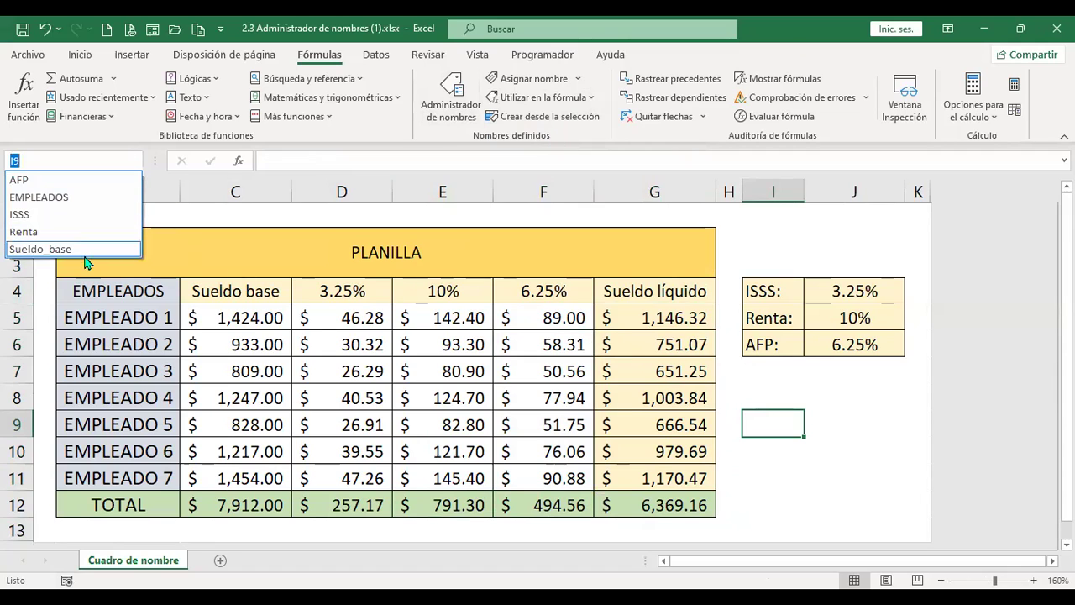
left_click(326, 213)
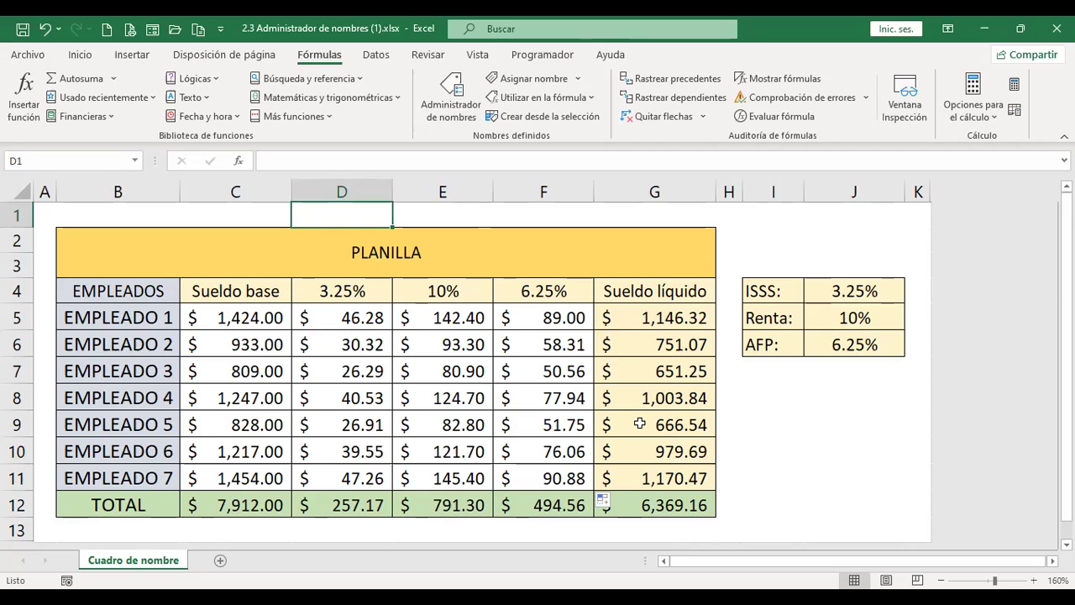
left_click(568, 317)
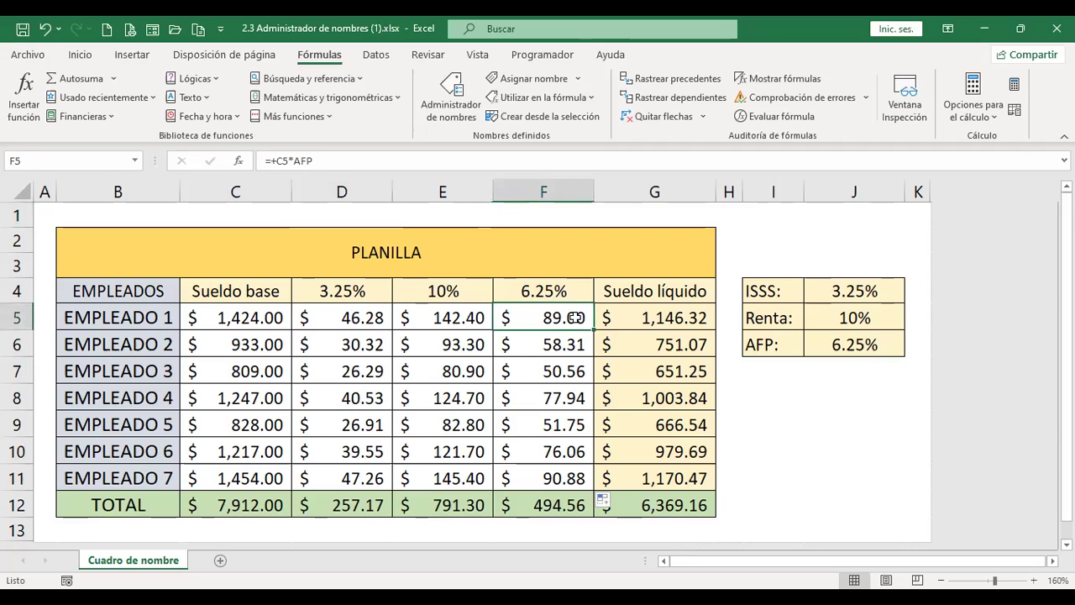
left_click(644, 317)
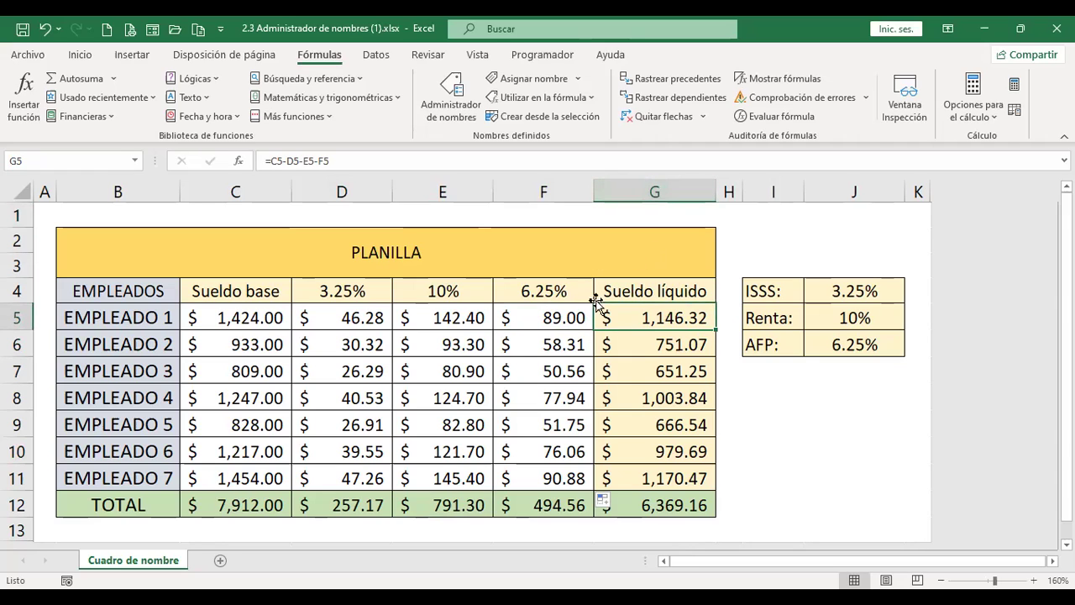
- Insert a blank column before the Sueldo líquido column
left_click(670, 192)
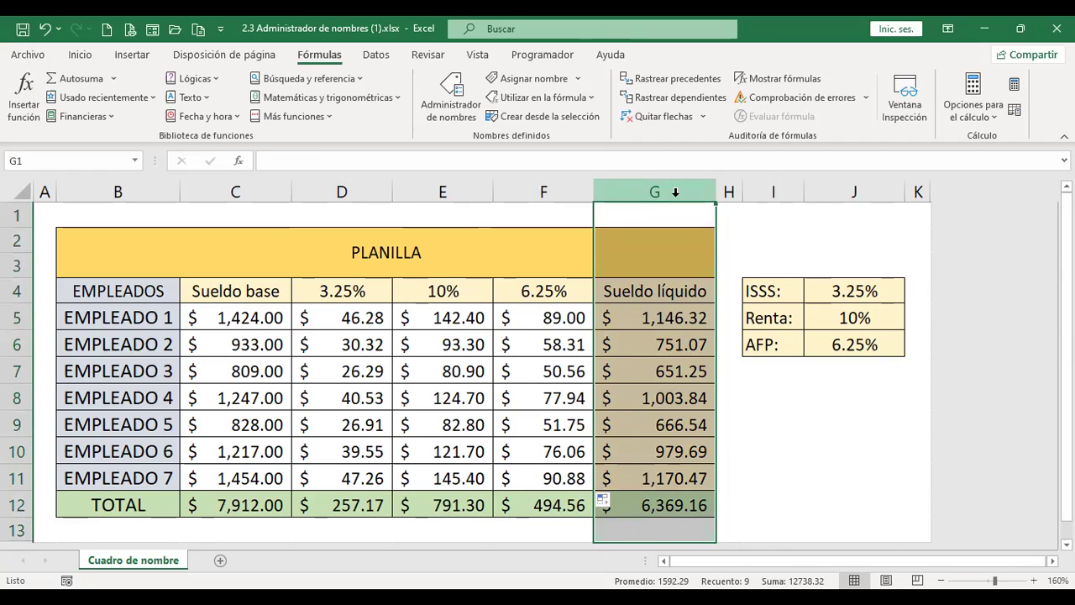
right_click(676, 201)
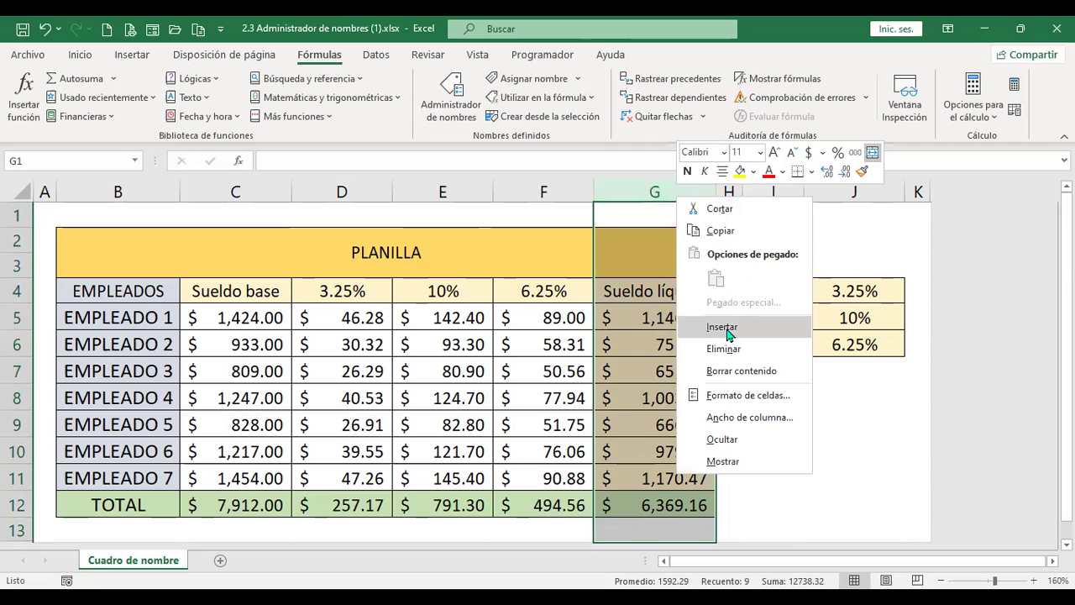
left_click(723, 327)
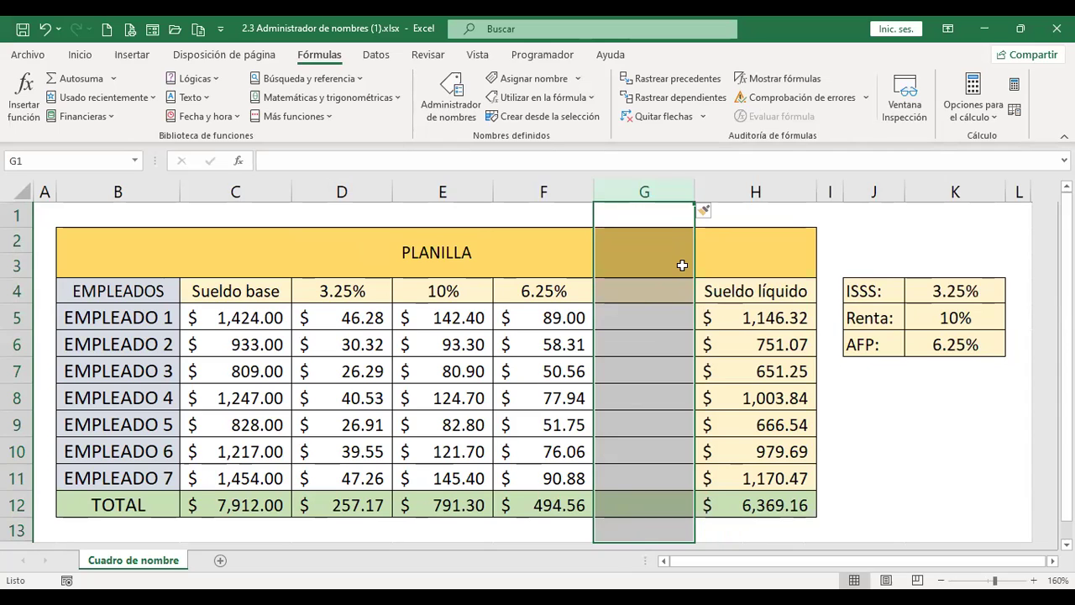
- Inspect the cell references in the Sueldo líquido formula in H5
left_click(753, 324)
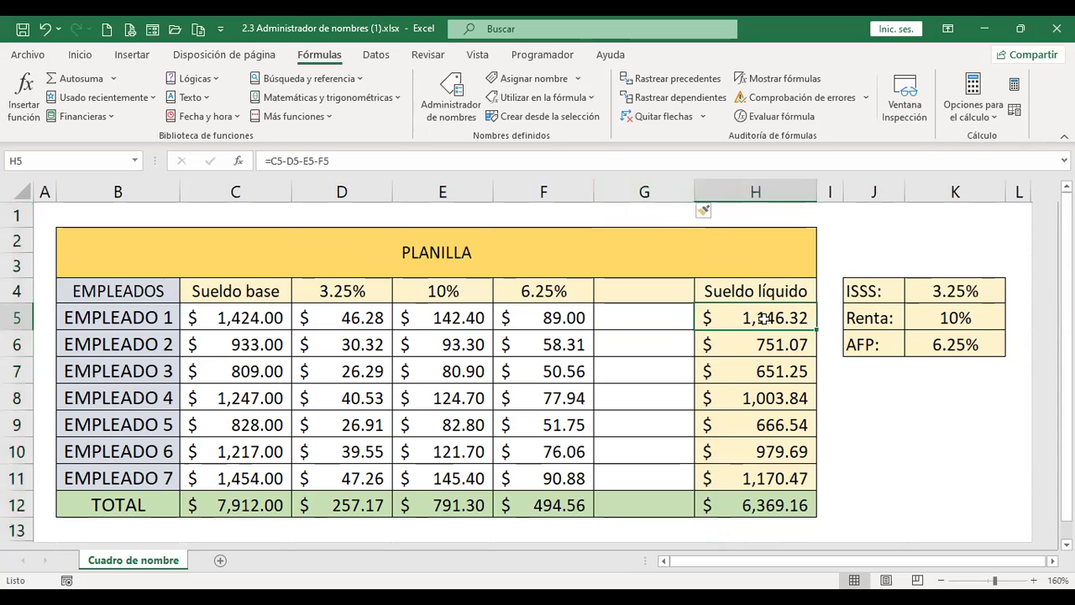
double_click(760, 318)
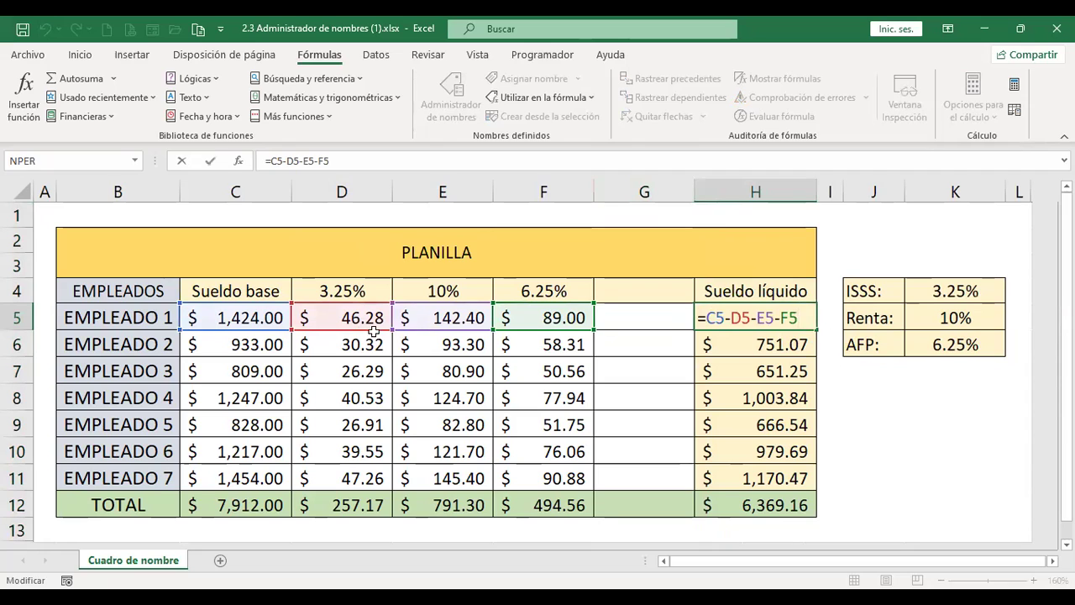
key("Return")
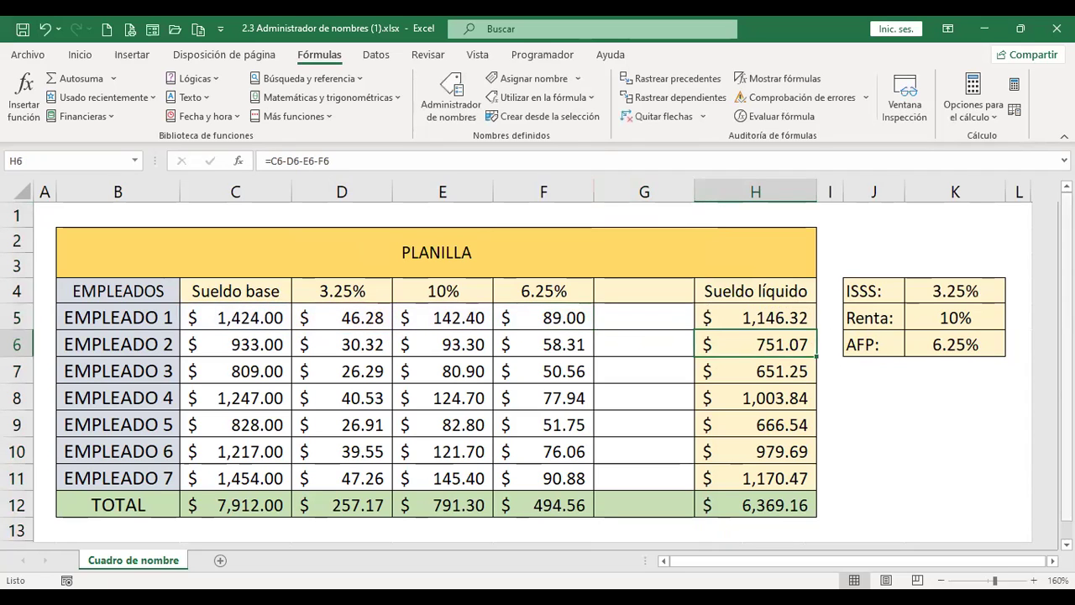
- Enter the header "Total descuentos" in G4 and wrap its text within the cell
left_click(644, 317)
left_click(644, 290)
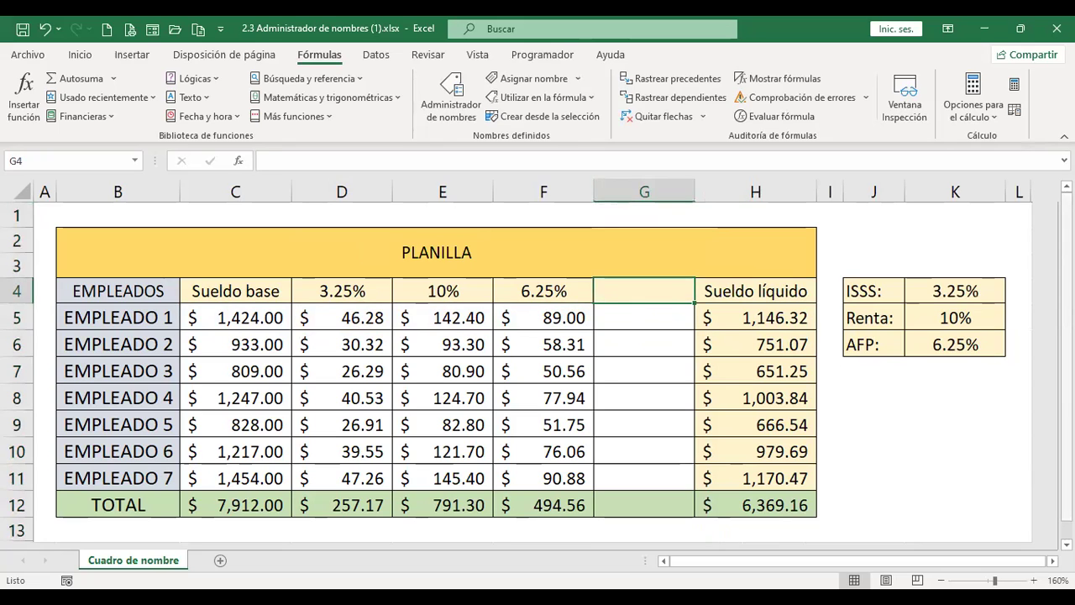
type("Total descuento")
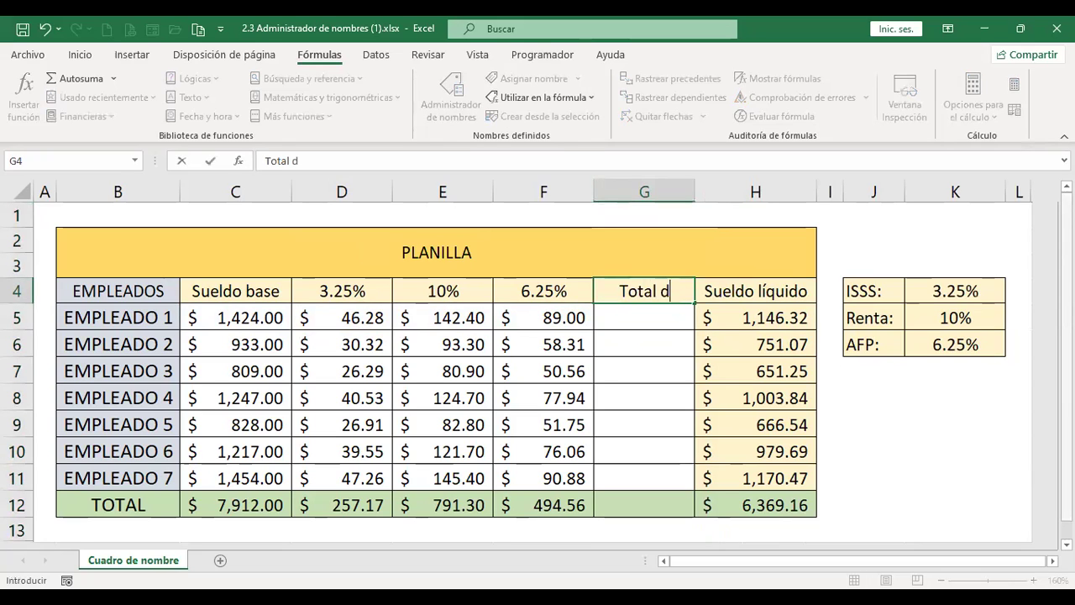
key("Return")
key("Up")
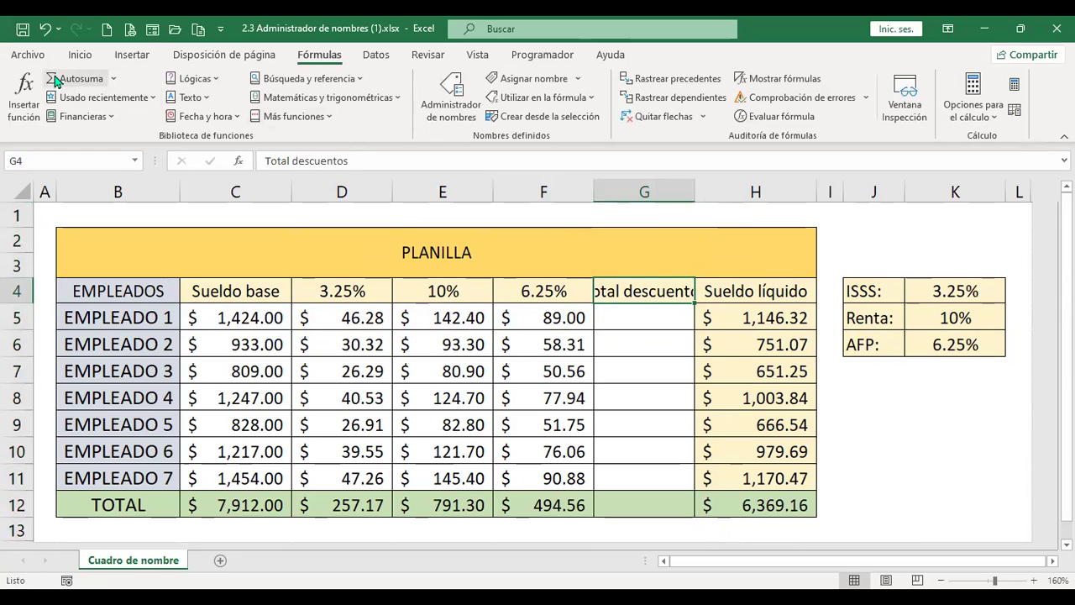
left_click(80, 55)
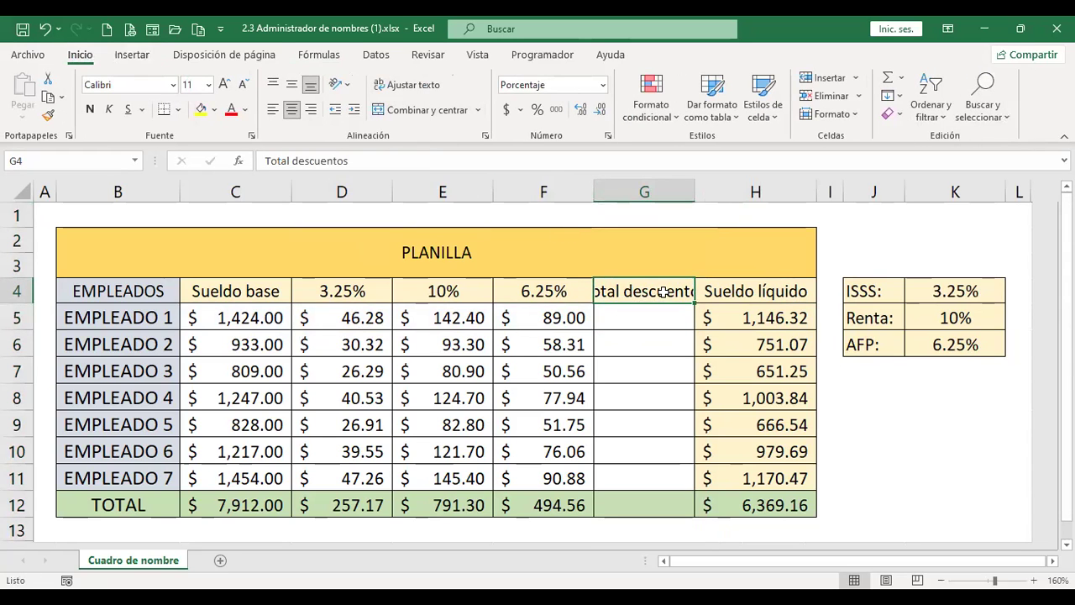
left_click(409, 84)
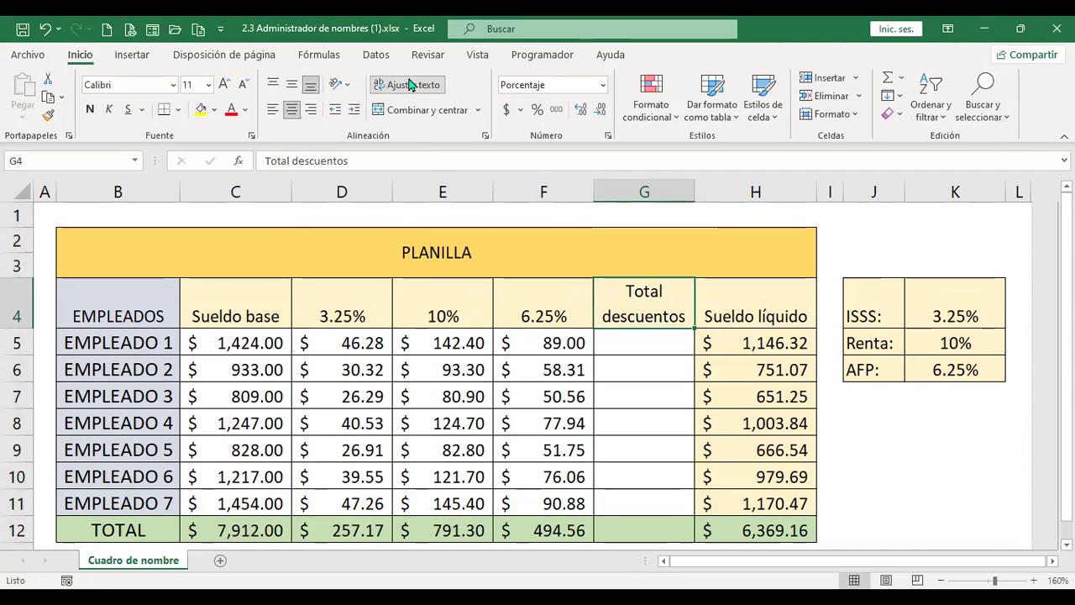
- Align the header cells B4:H4 vertically to the middle
left_click(147, 305)
left_click_drag(147, 304, 797, 307)
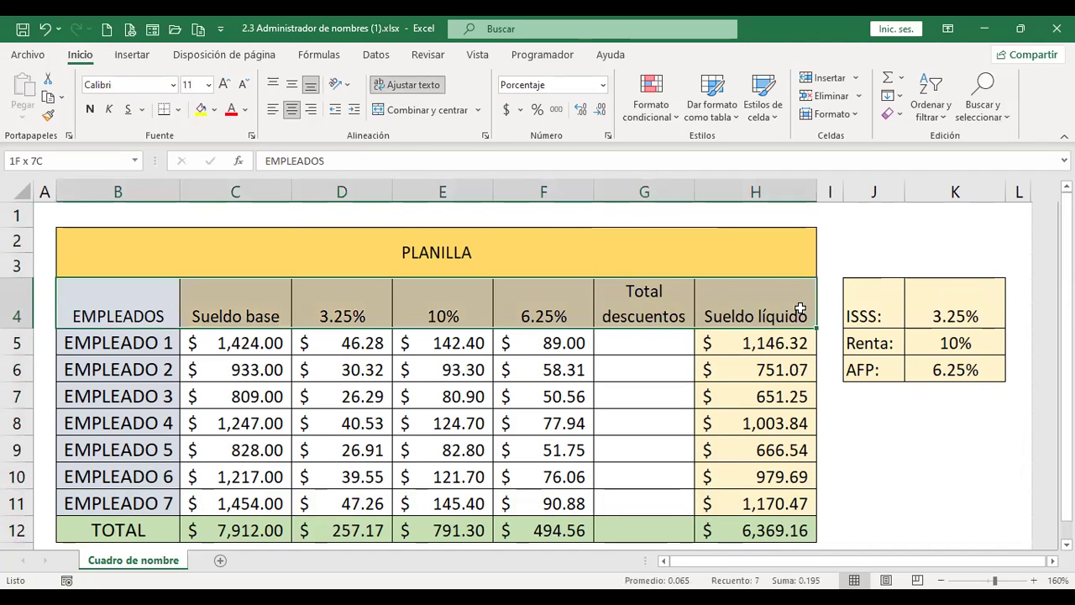
left_click(292, 84)
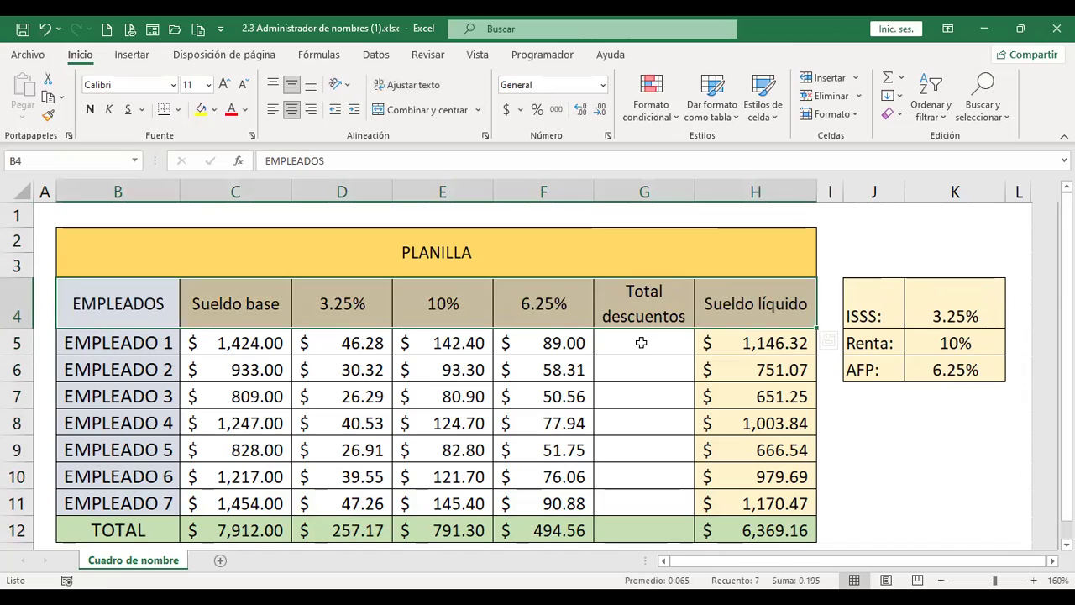
- Try to total the deductions of EMPLEADO 1 in G5 with the formula +D5:F5
left_click(641, 340)
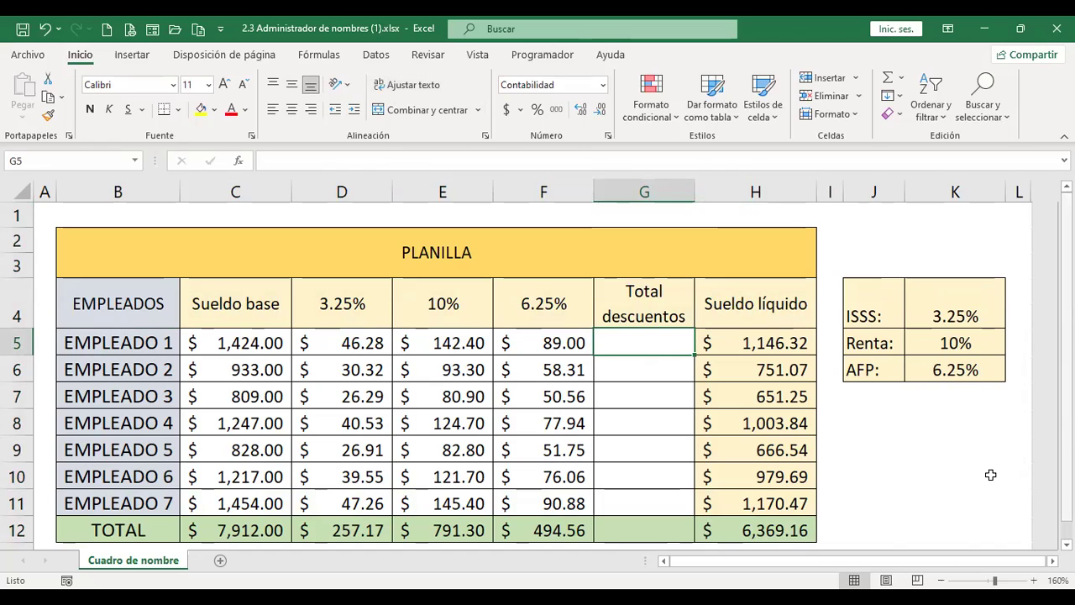
type("+")
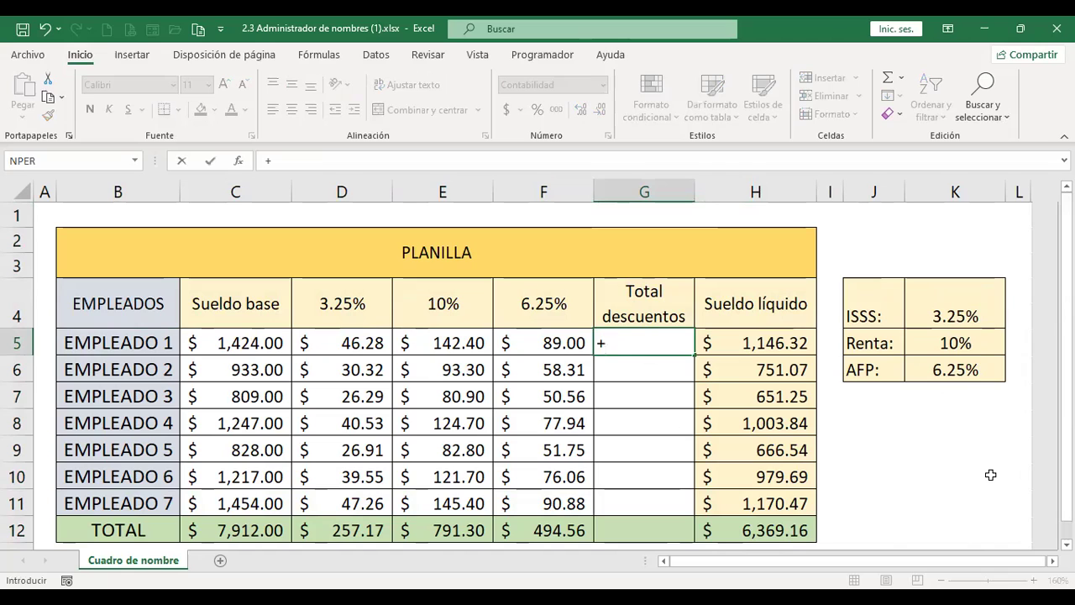
left_click(359, 344)
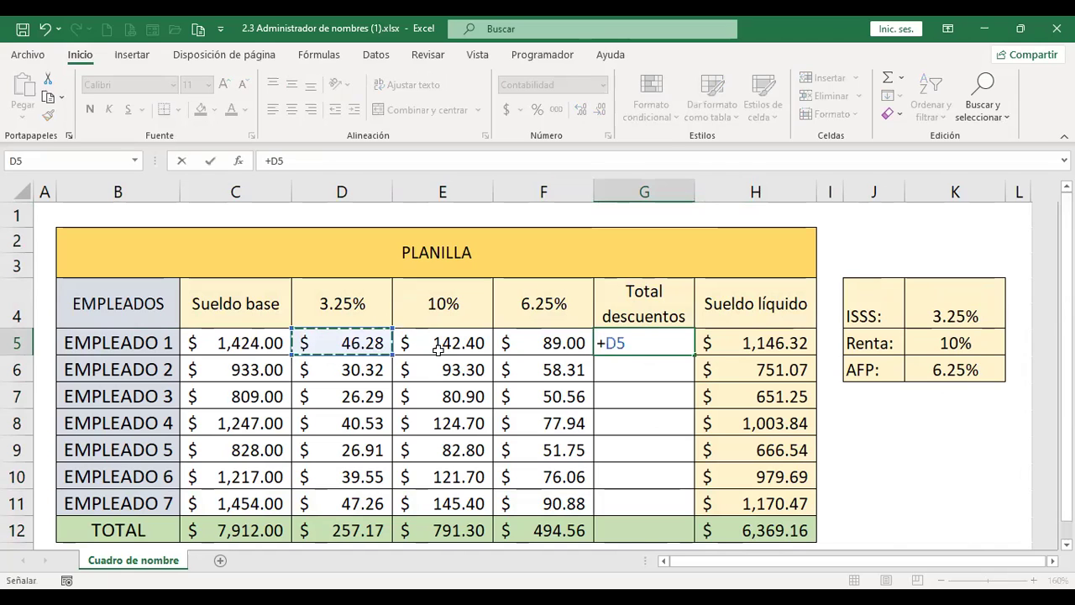
left_click(555, 343, "shift")
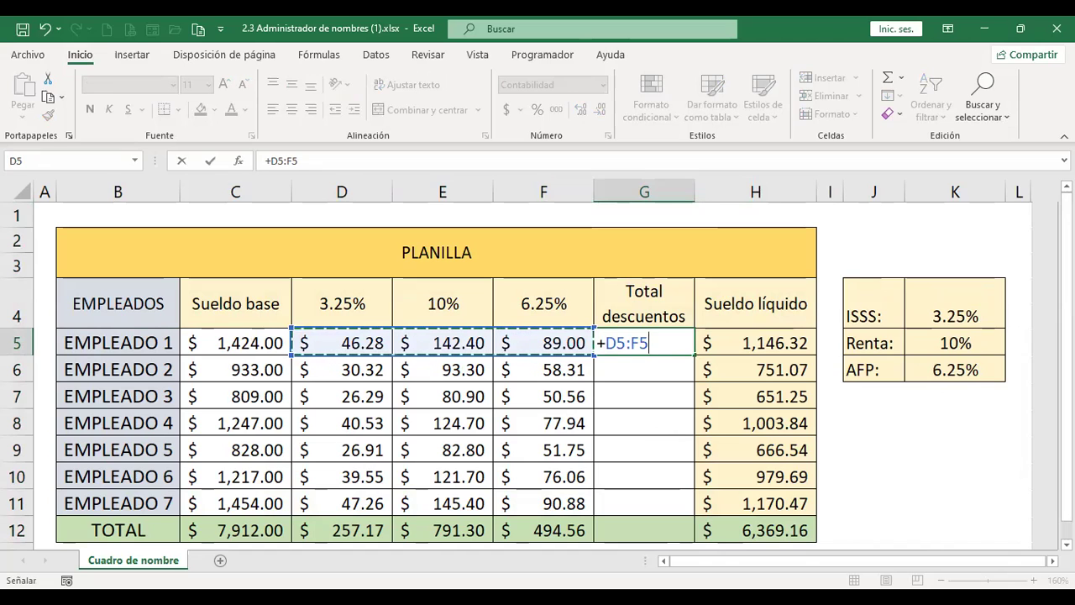
key("Return")
- Replace the formula in G5 with +D5+E5+F5 to add the three deductions of EMPLEADO 1
left_click(644, 343)
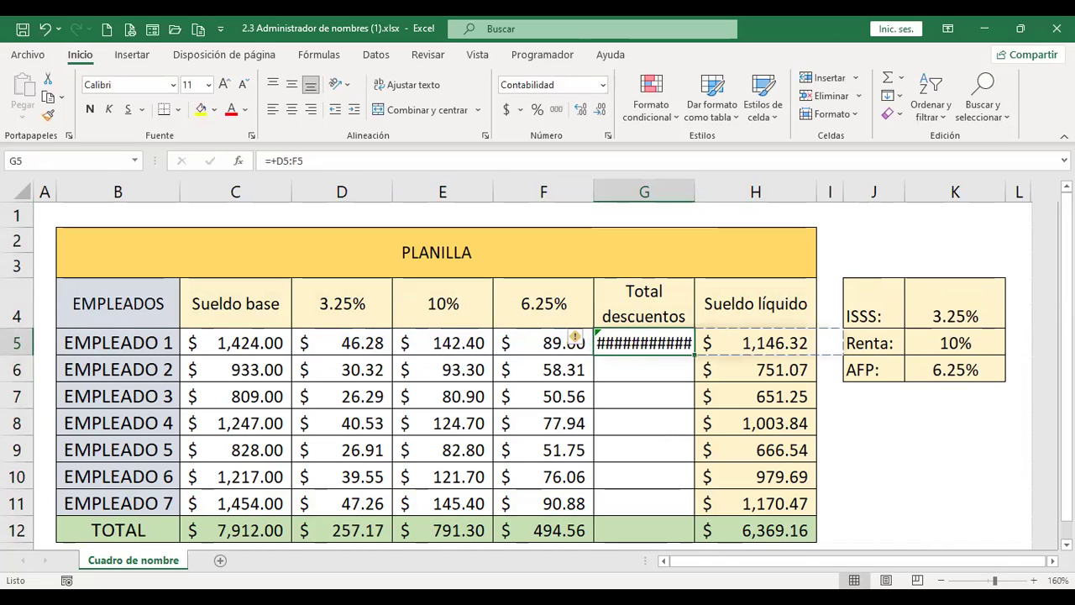
type("+")
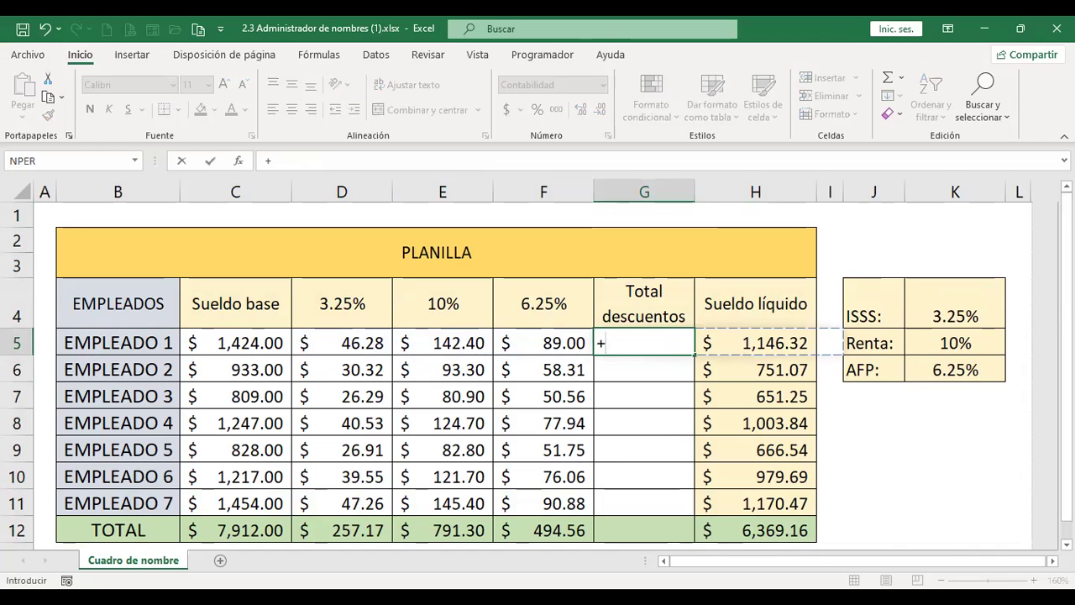
left_click(362, 340)
type("+")
left_click(467, 337)
type("+")
left_click(543, 342)
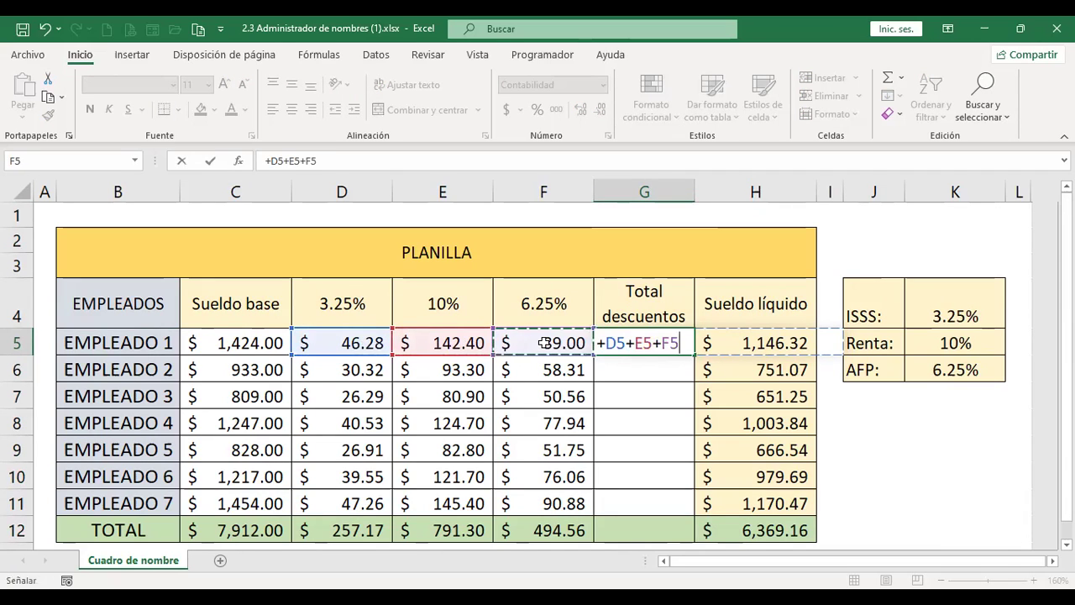
key("Return")
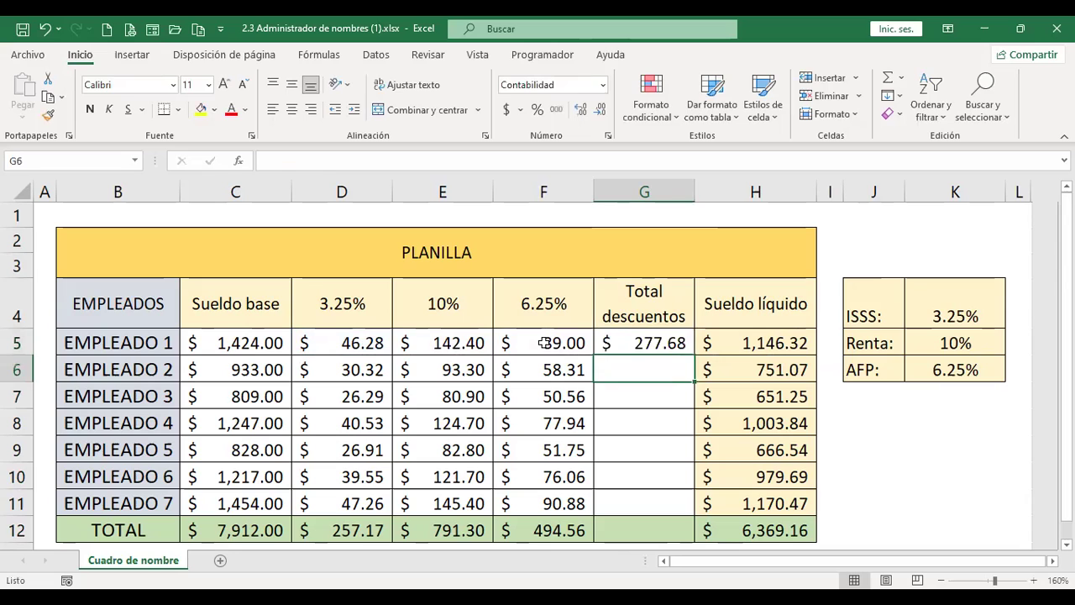
- Inspect the cell references in the Sueldo líquido formula in H5 and the Total descuentos formula in G5
key("Up")
key("Right")
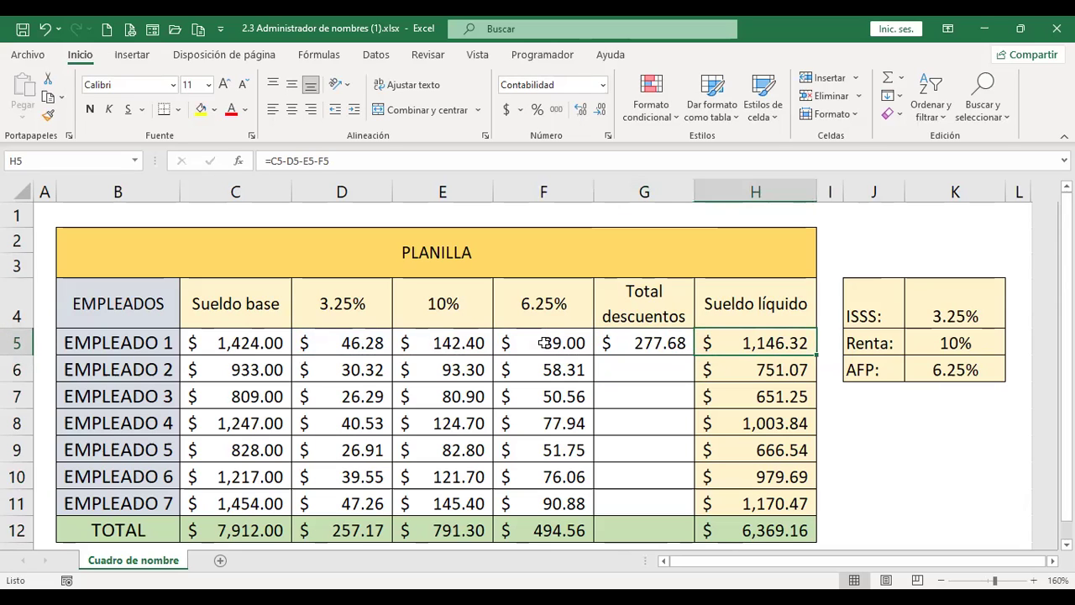
key("F2")
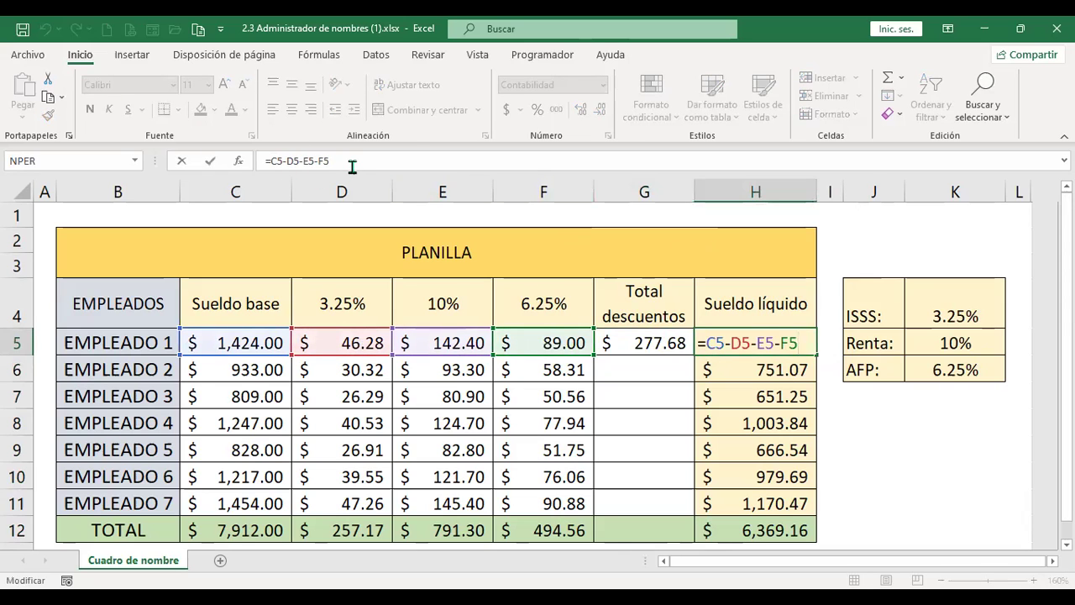
key("Return")
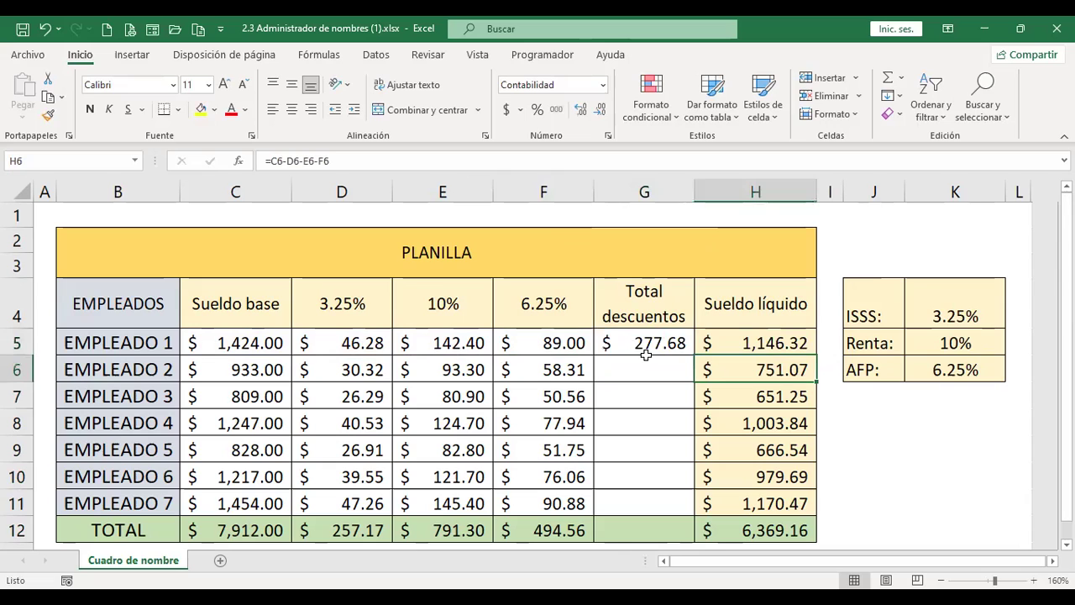
left_click(647, 344)
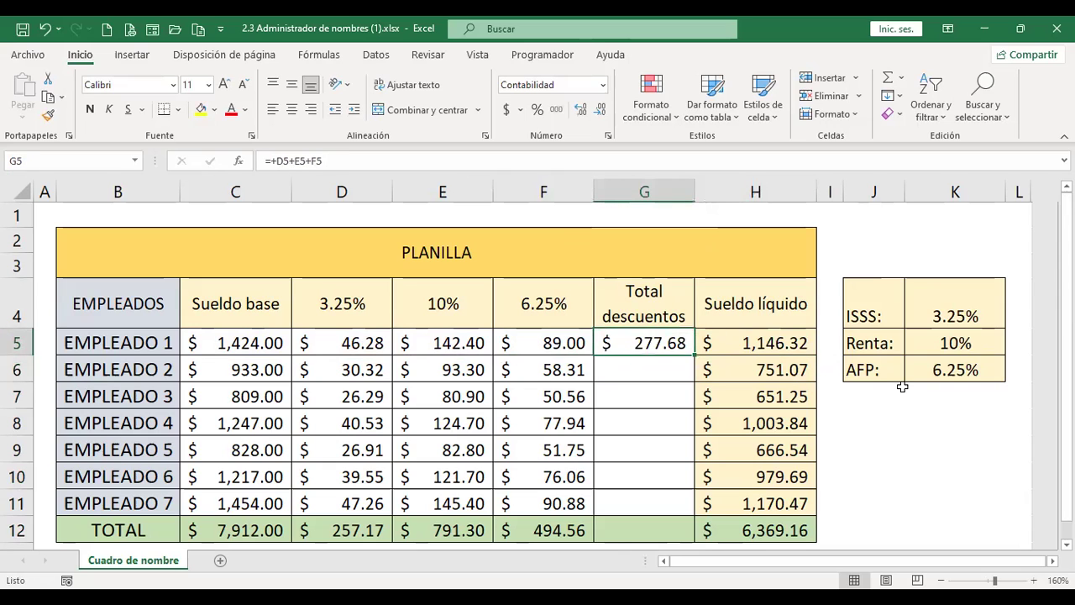
key("F2")
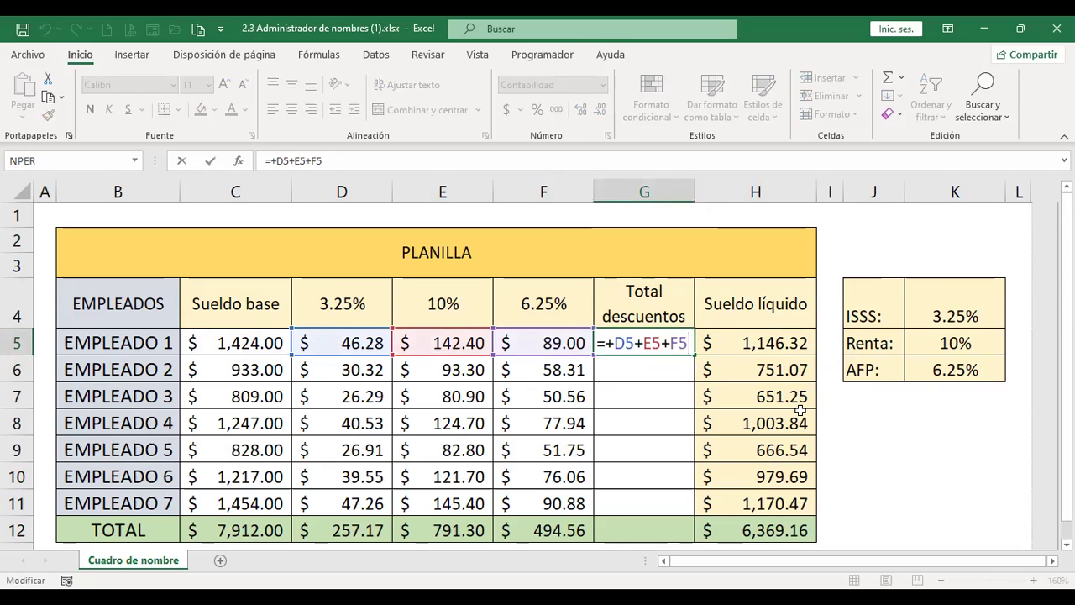
key("ctrl+Return")
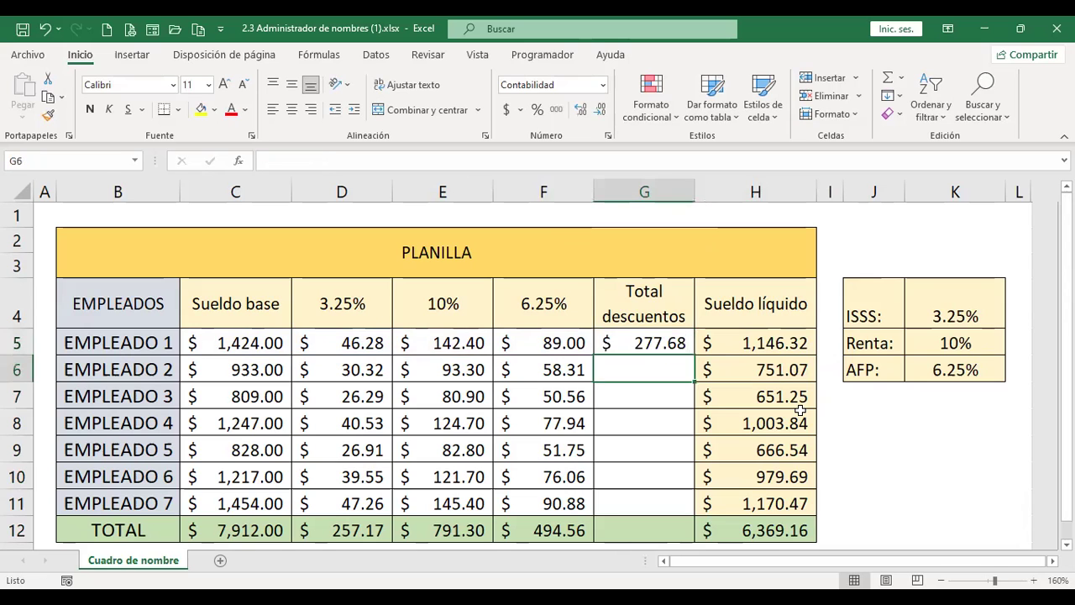
- Try the formula +SUMA(D5:F5) in G5, and clear the cell again
type("+")
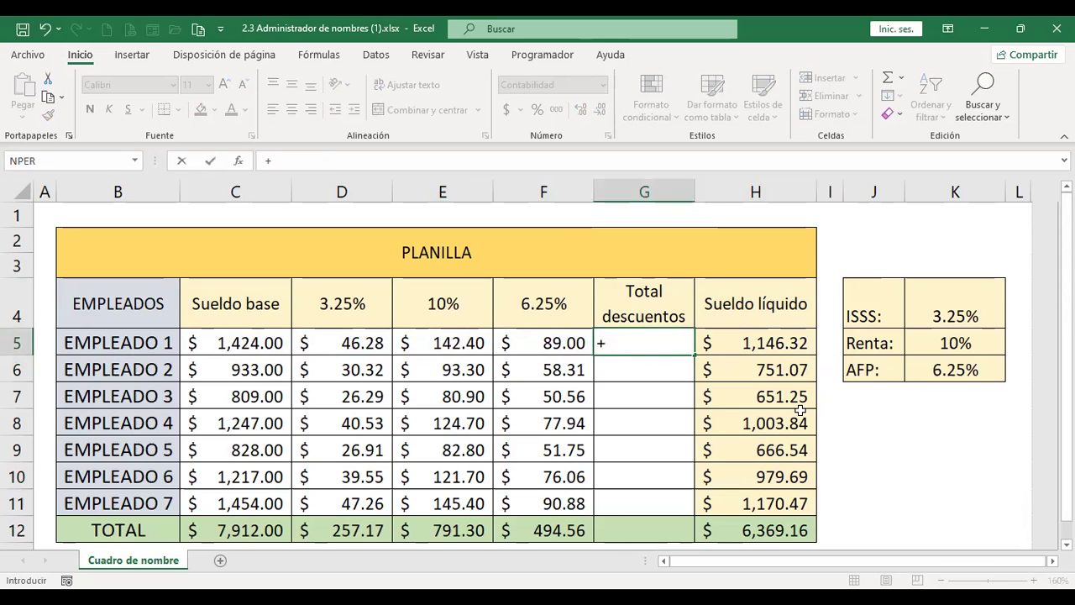
type("suma")
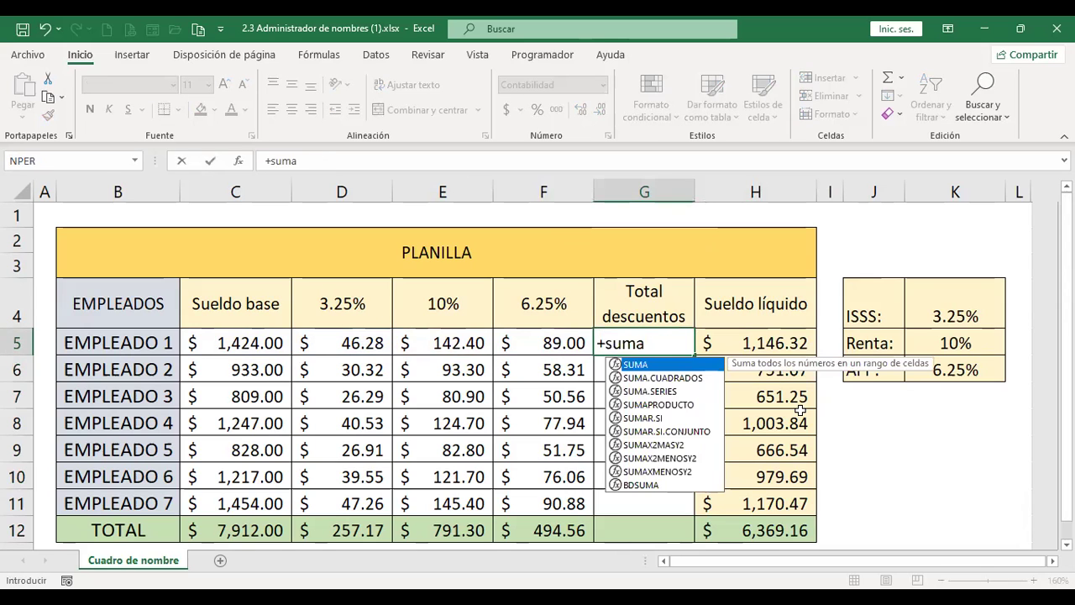
double_click(646, 366)
left_click_drag(361, 342, 404, 341)
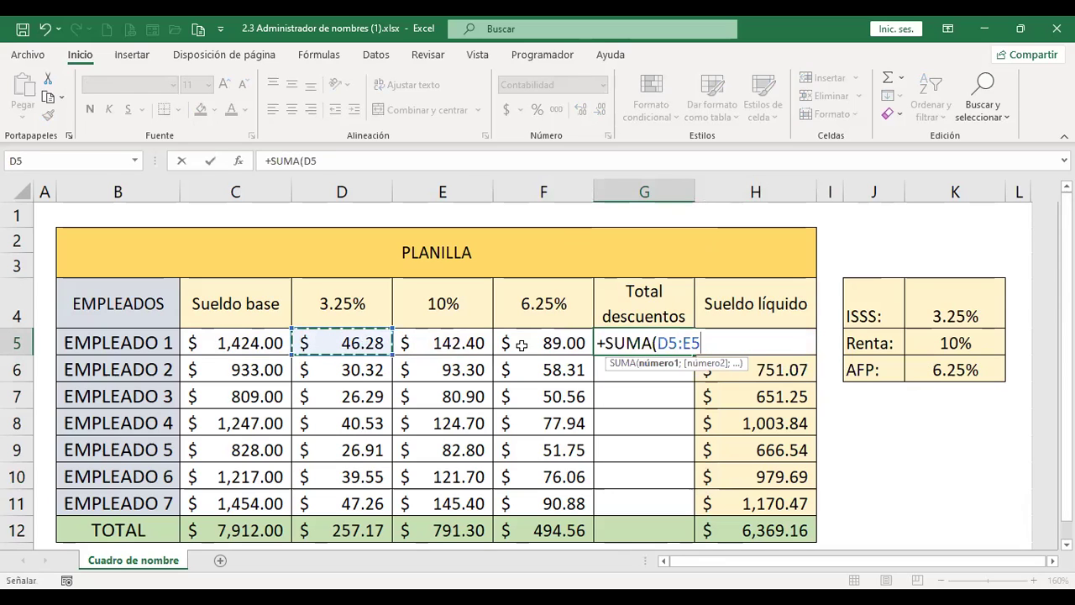
left_click_drag(520, 345, 524, 344)
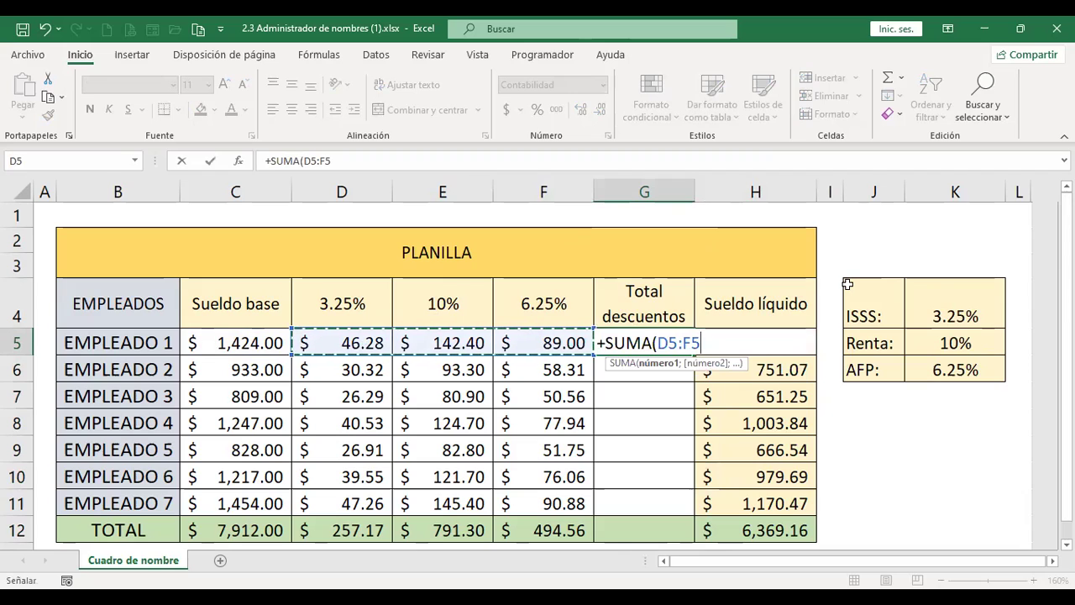
key("ctrl+Return")
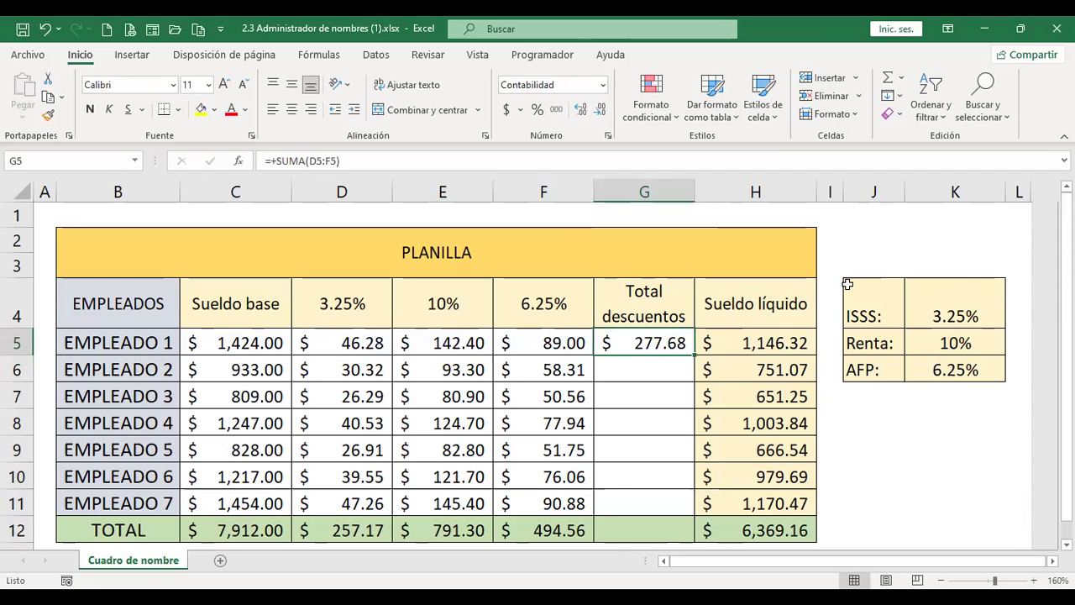
key("Delete")
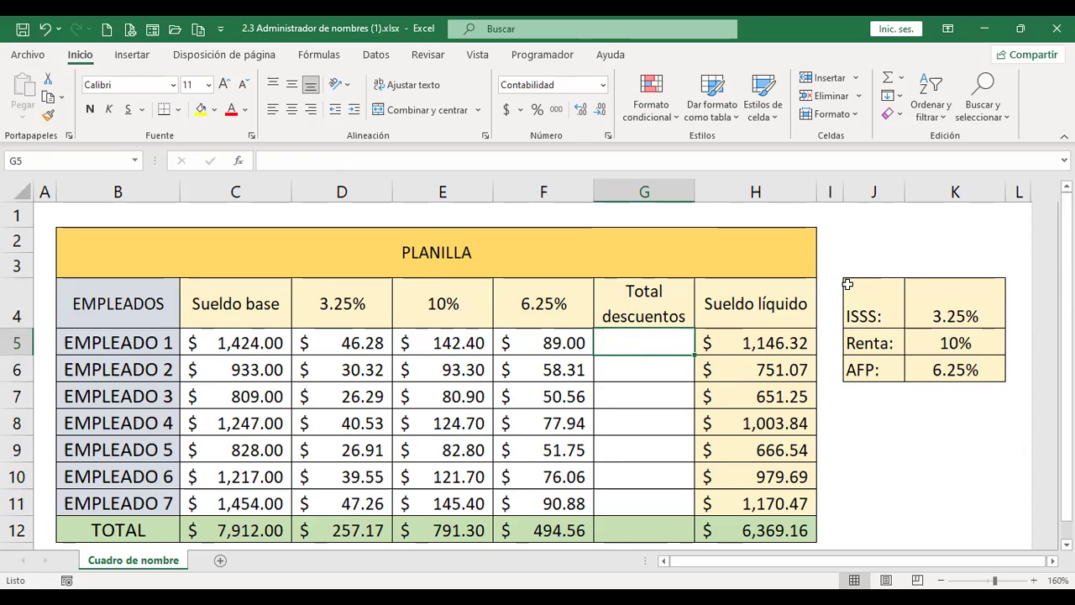
- Check the formulas of the 3.25% deduction column for each employee, from D5 down to D11
left_click(354, 341)
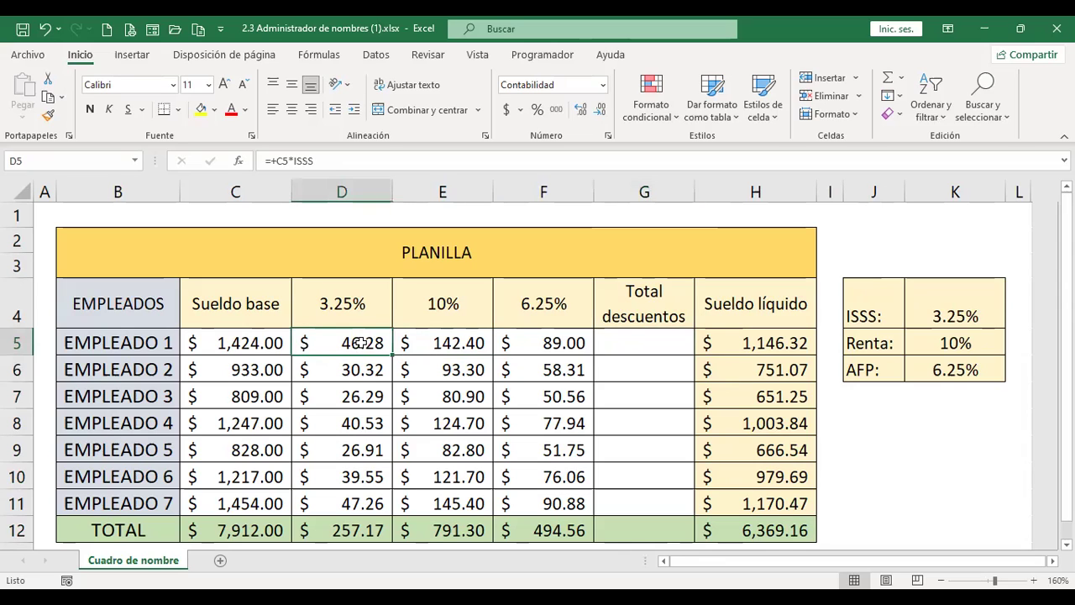
left_click(347, 369)
left_click(352, 397)
left_click(362, 425)
left_click(359, 451)
left_click(358, 476)
left_click(358, 503)
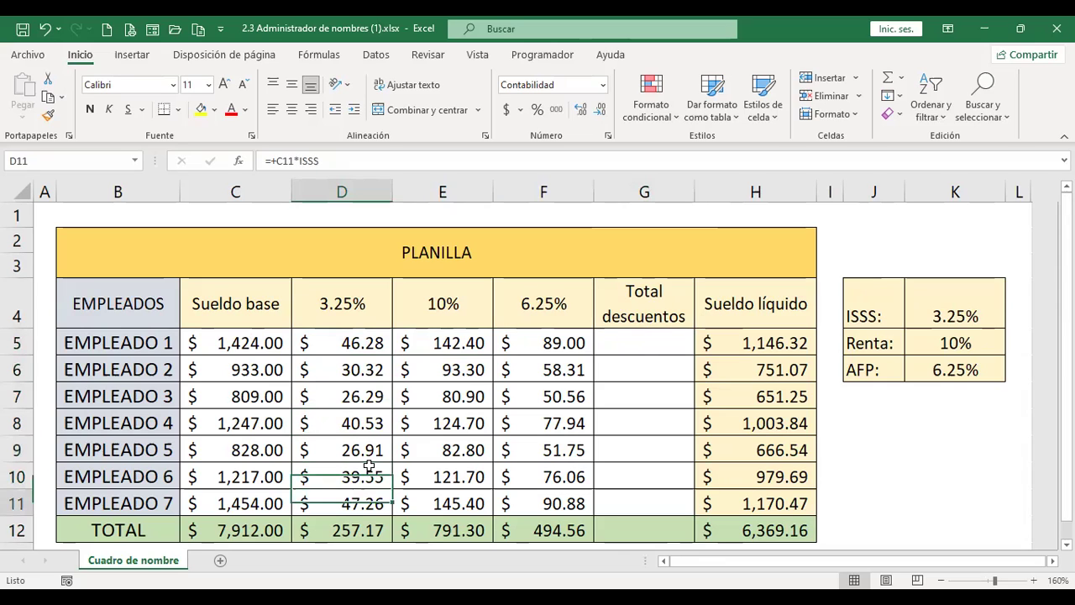
- Enter a SUMA formula in G5 with the defined name ISSS as its argument
left_click(641, 346)
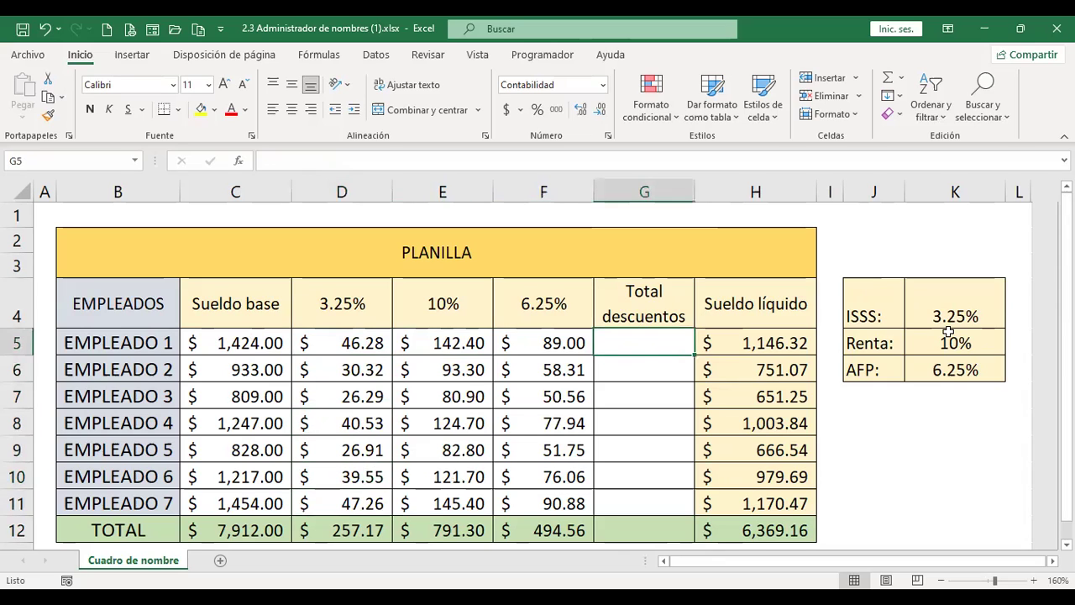
type("+")
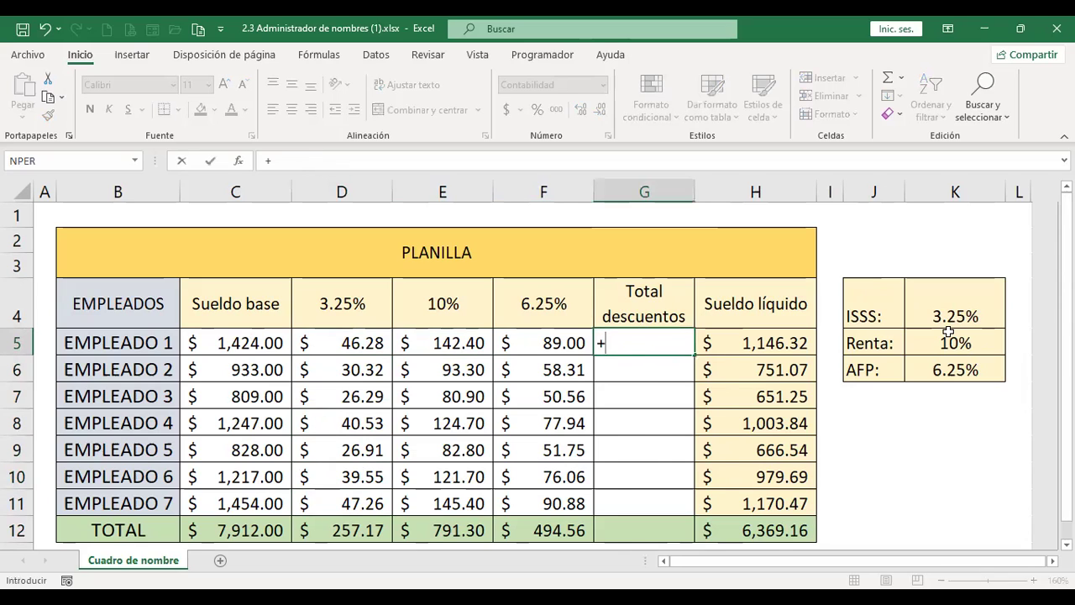
type("suma(")
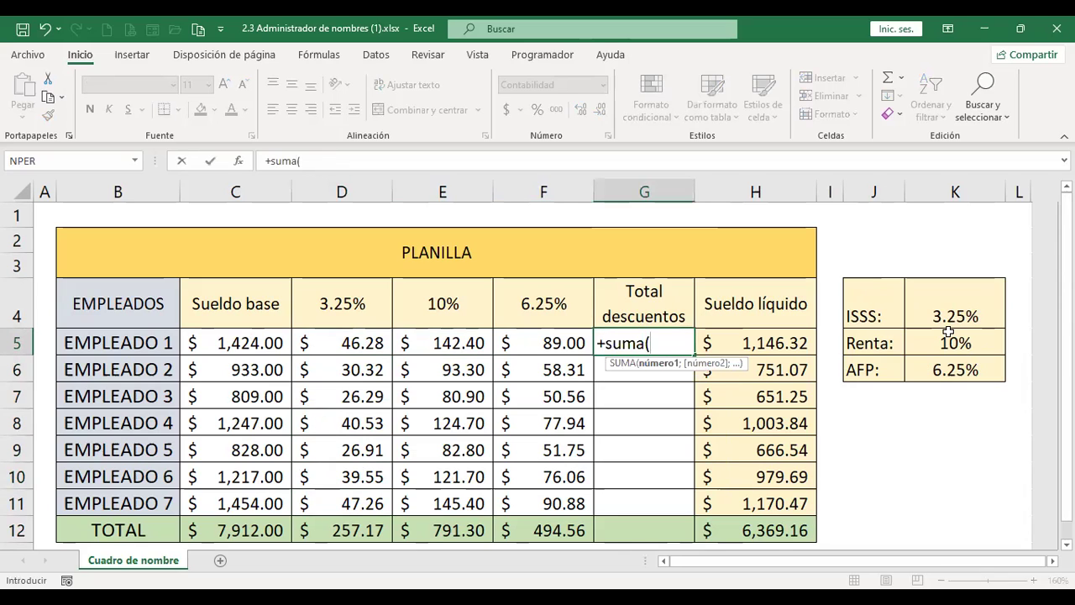
type("isss")
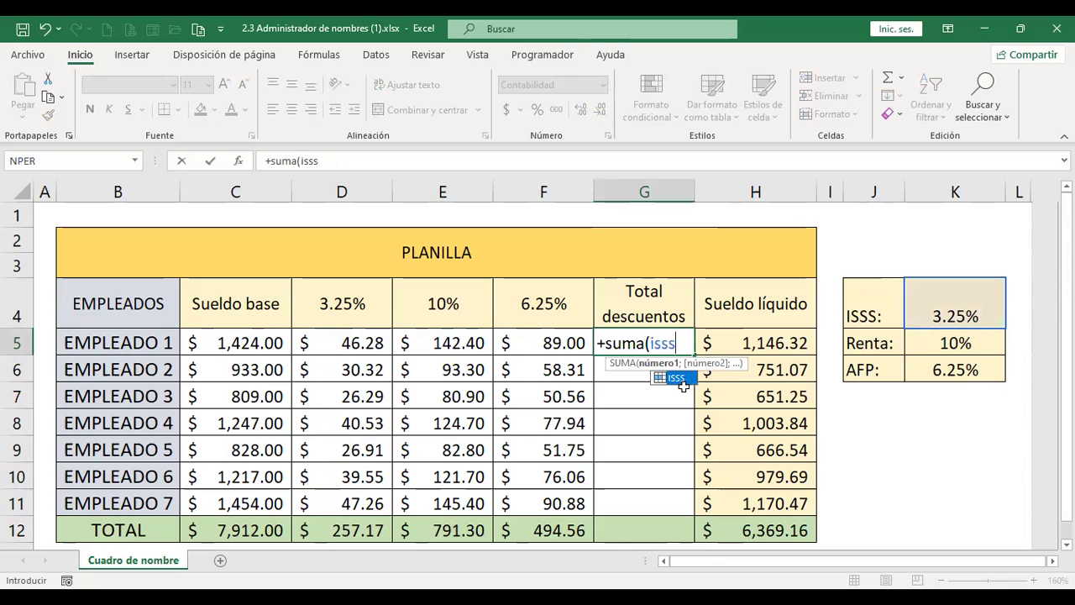
key("Return")
- Extend the SUMA formula in G5 with the defined names Renta and AFP as further arguments
key("Up")
key("F2")
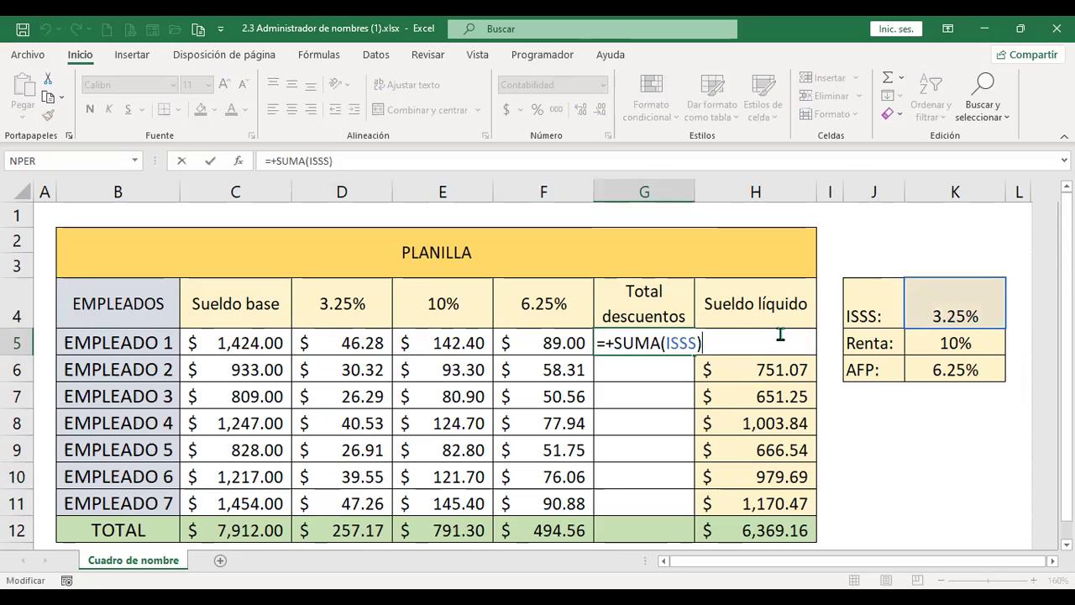
key("BackSpace")
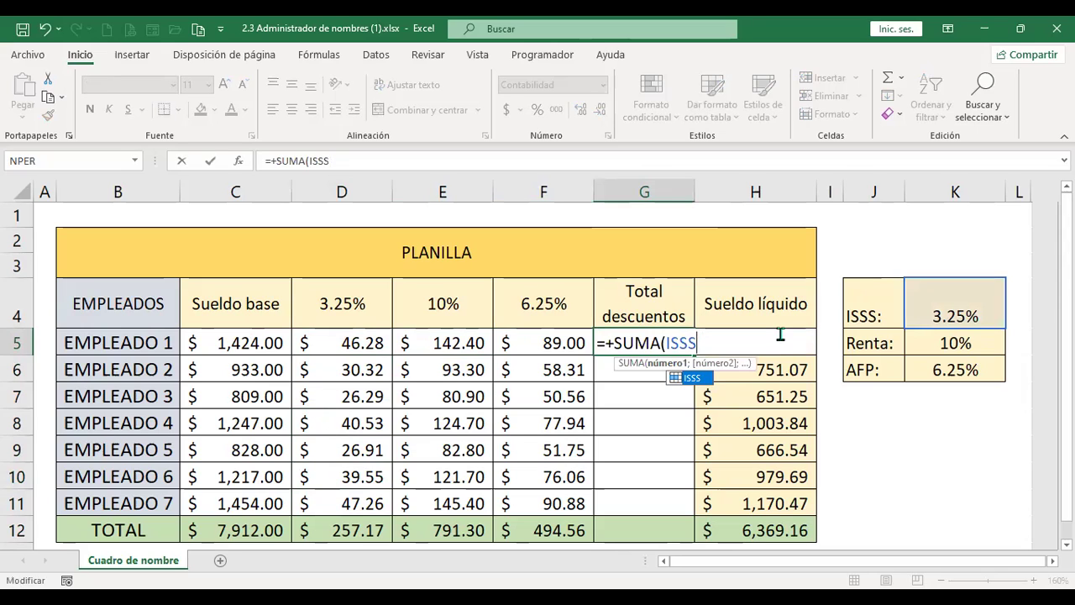
type(";r")
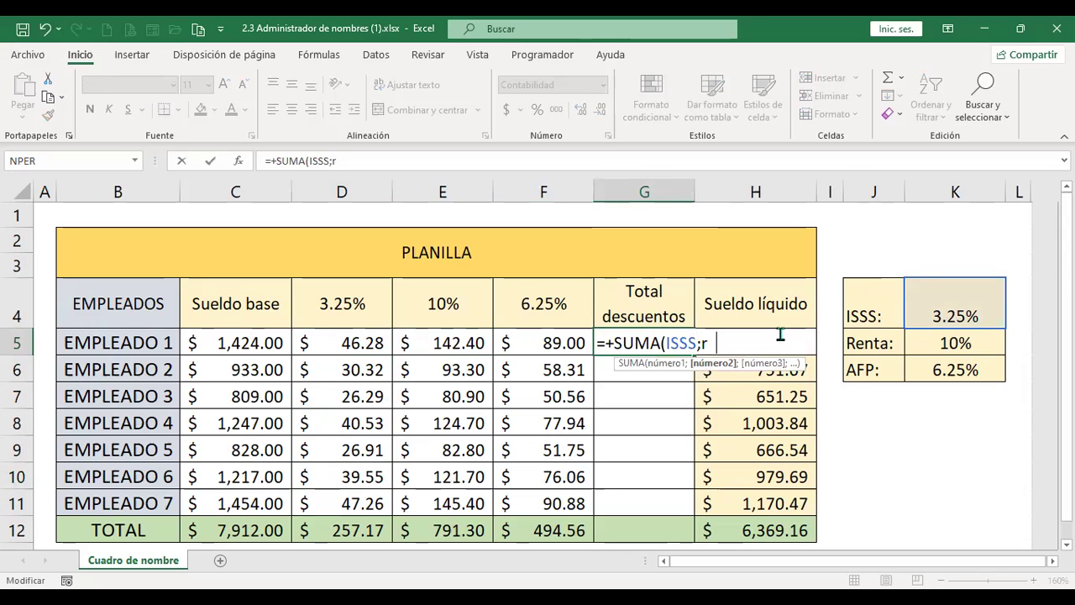
type("enta")
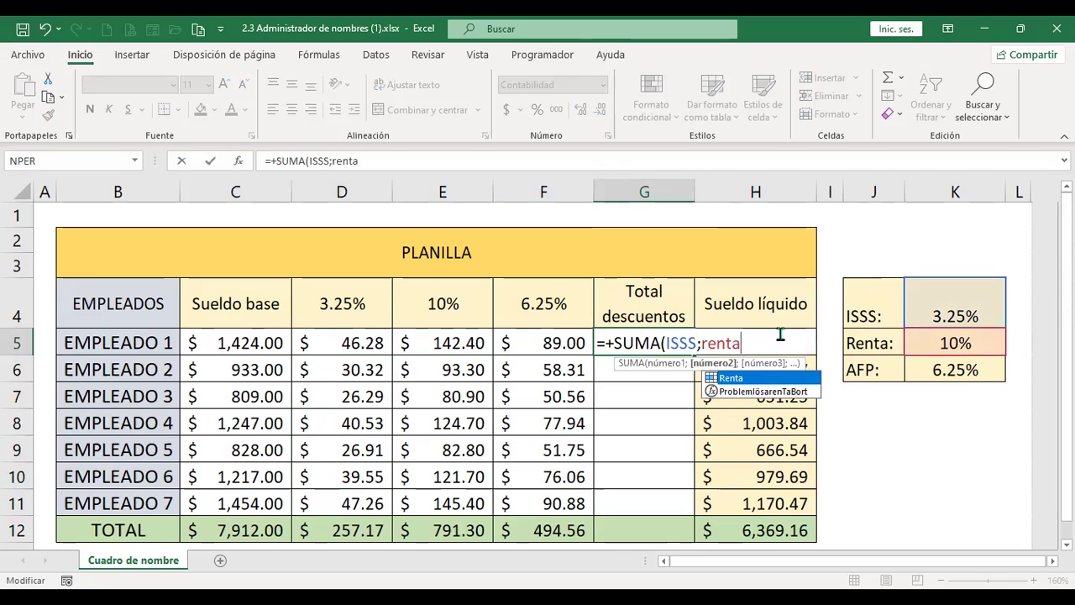
type(";afp")
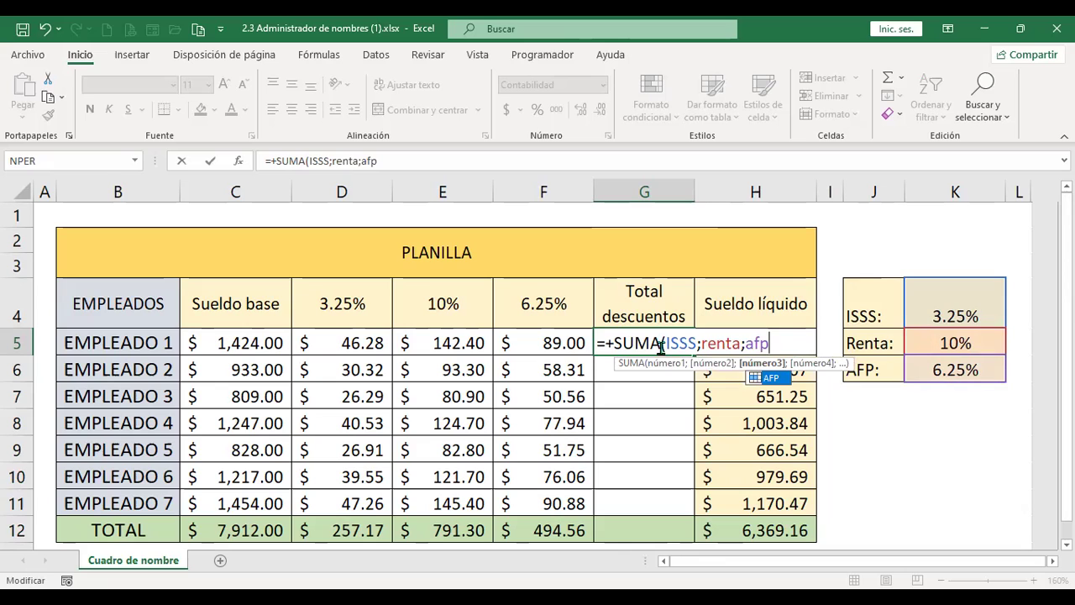
key("Return")
key("Up")
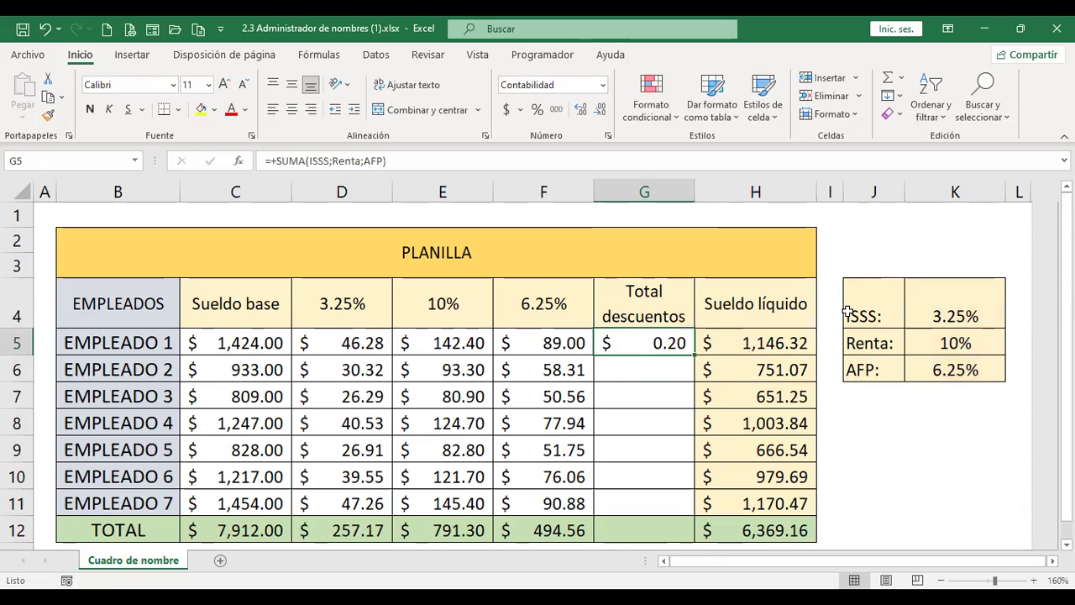
- Review the formula with the defined names in G5 and clear it from the cell
key("F2")
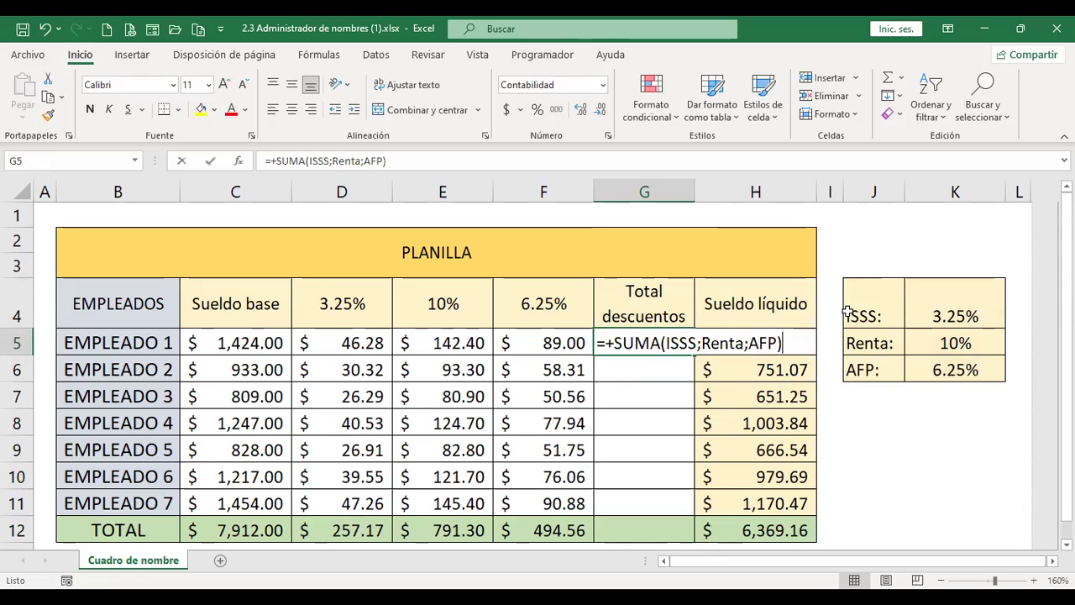
key("Escape")
type("+")
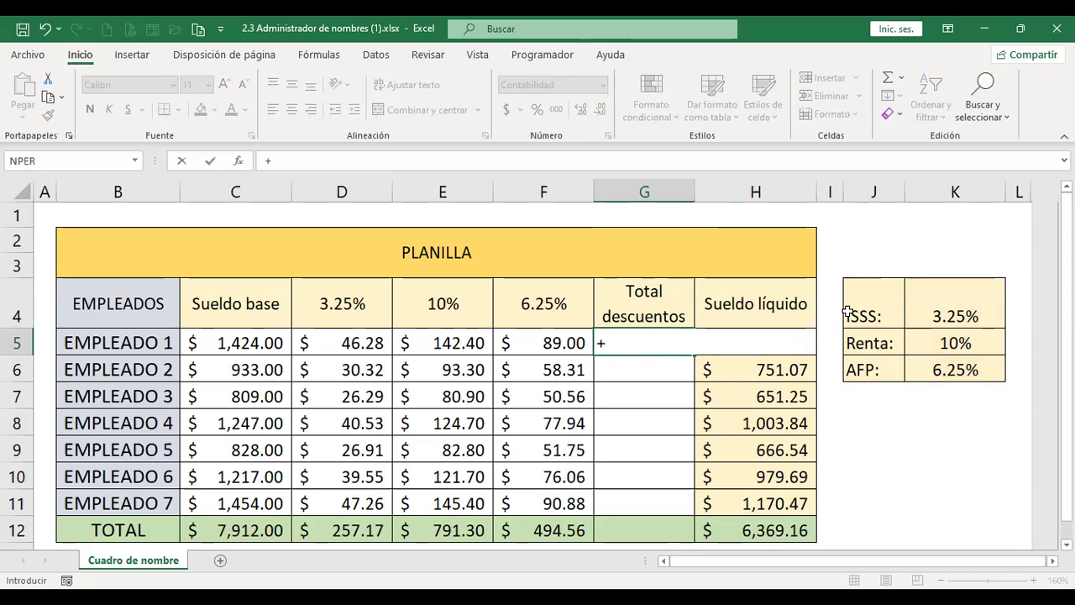
key("Escape")
key("Delete")
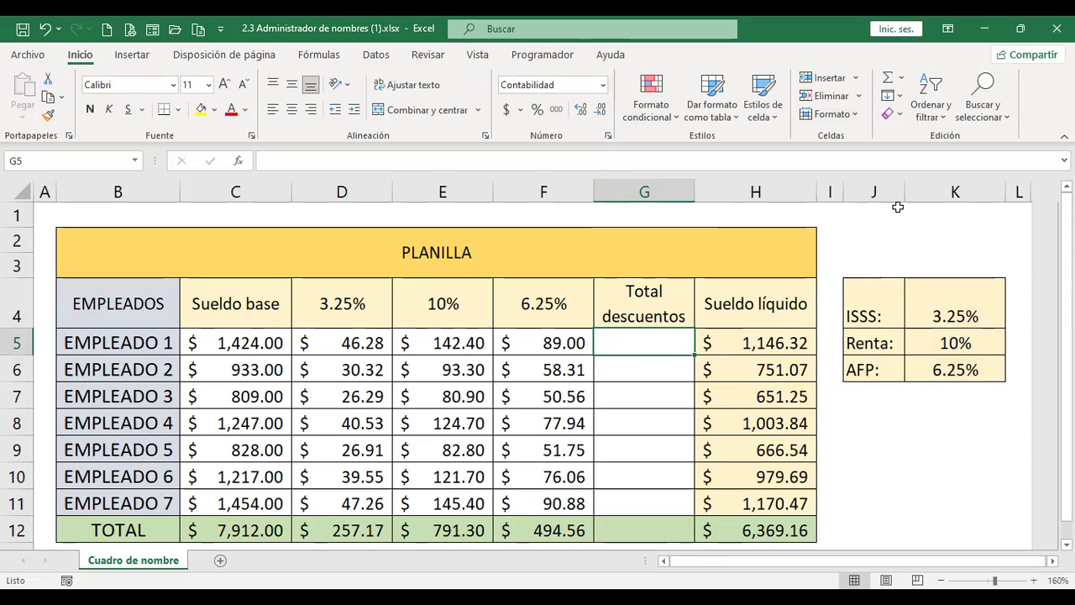
- Total the deductions of EMPLEADO 1 in G5 with the AutoSum function Suma over the range D5:F5
left_click(904, 78)
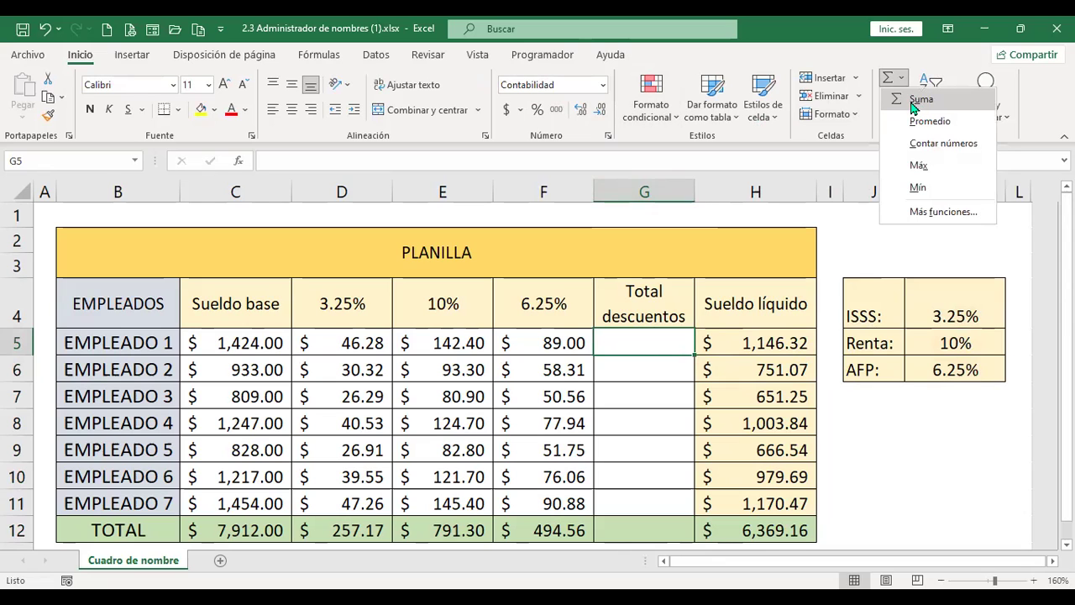
left_click(913, 100)
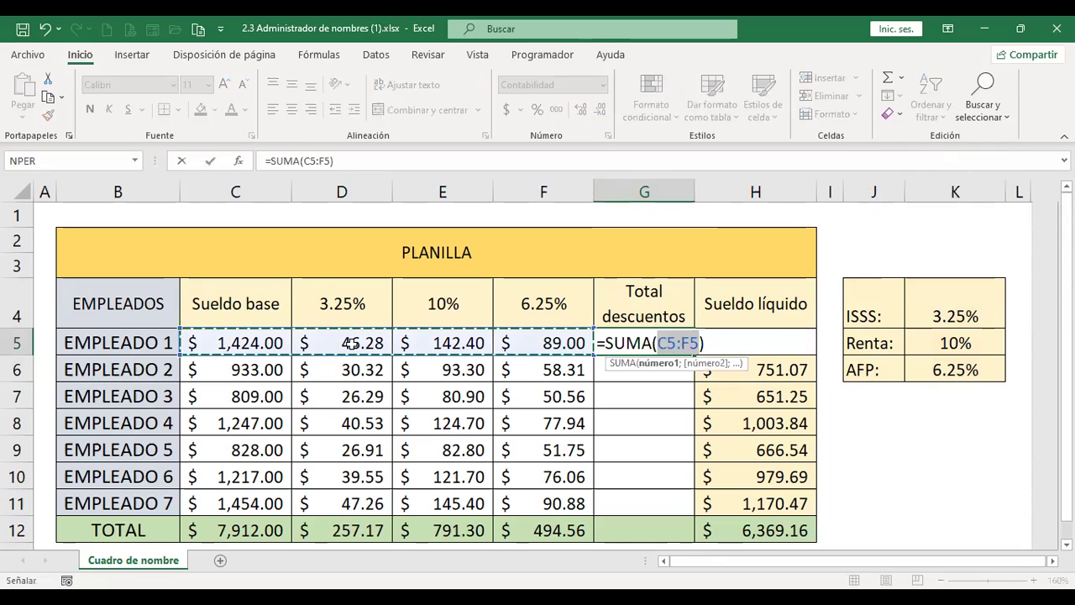
left_click(378, 343)
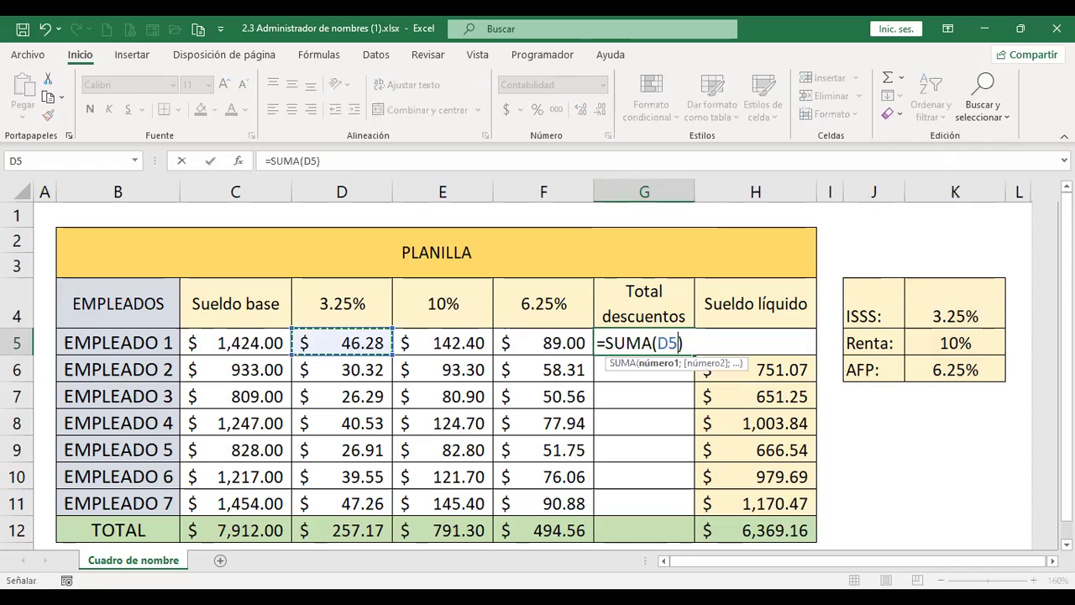
left_click(546, 342, "shift")
key("Return")
left_click(638, 343)
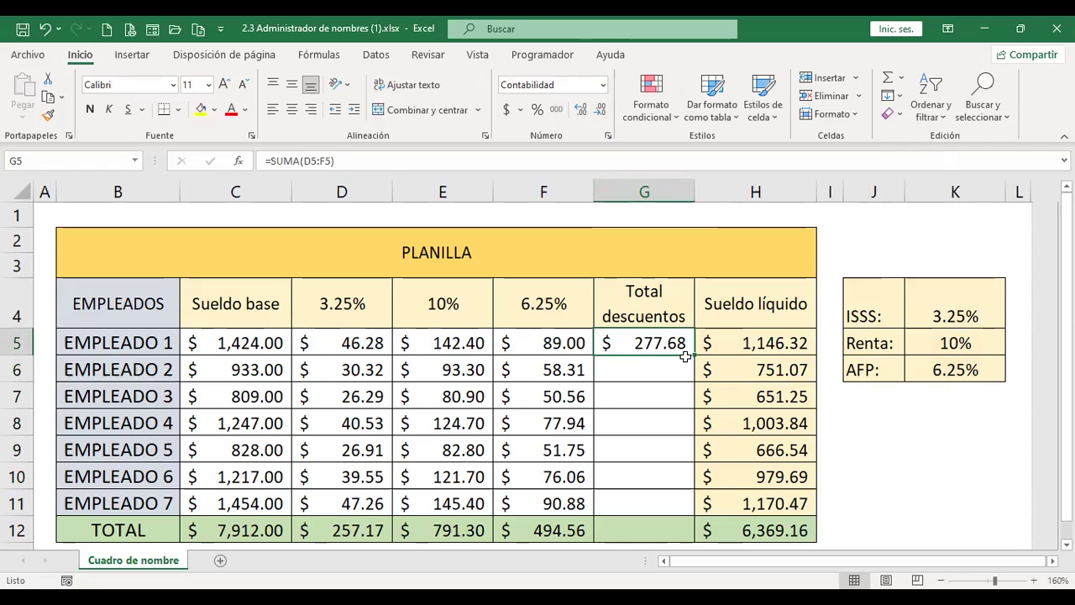
- Fill the Total descuentos formula from G5 down to G11 and inspect the Sueldo líquido formula in H5
double_click(695, 359)
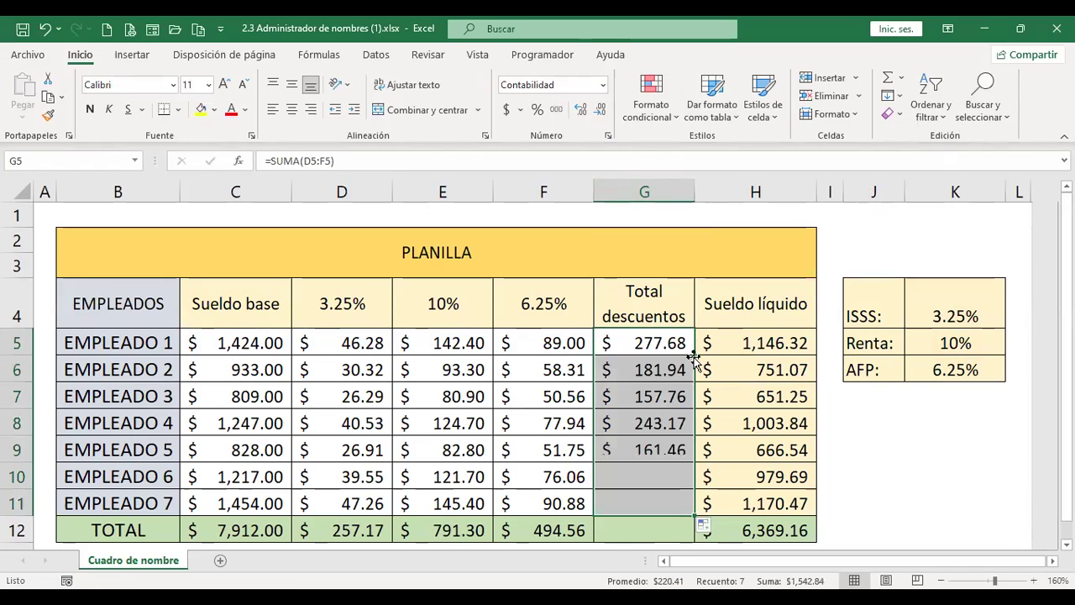
left_click(744, 341)
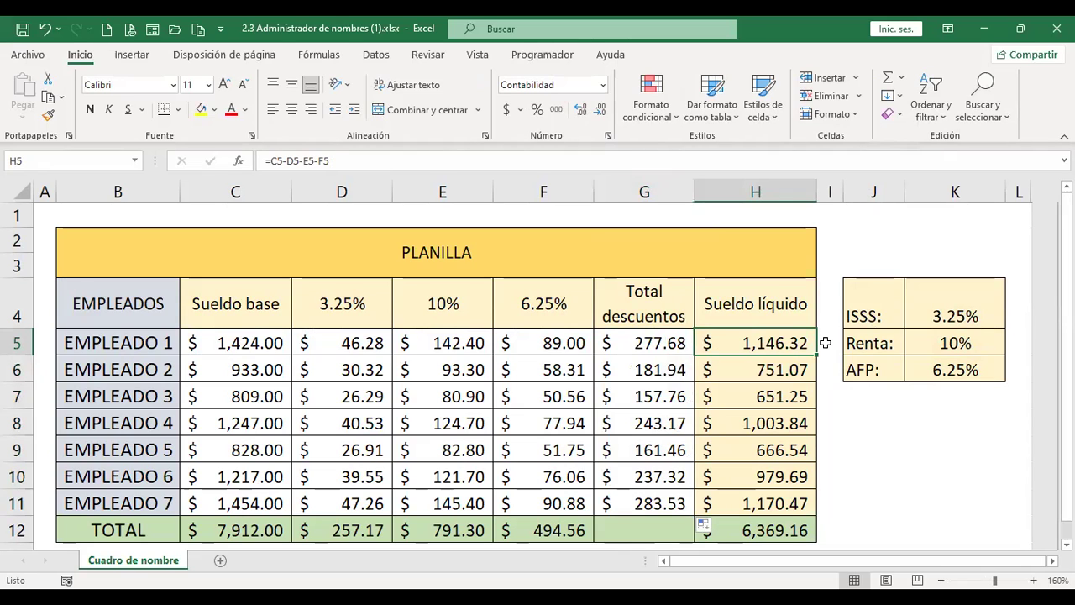
double_click(802, 343)
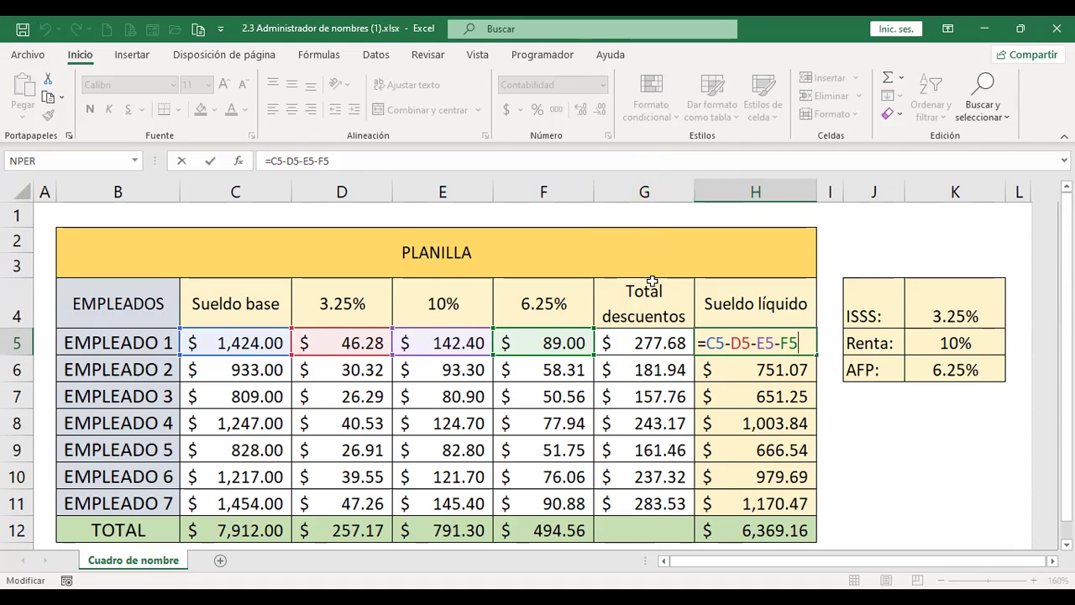
key("Return")
- Replace the formula in H5 with base salary minus total deductions, +C5-G5, and fill it down to H11
key("Up")
type("+")
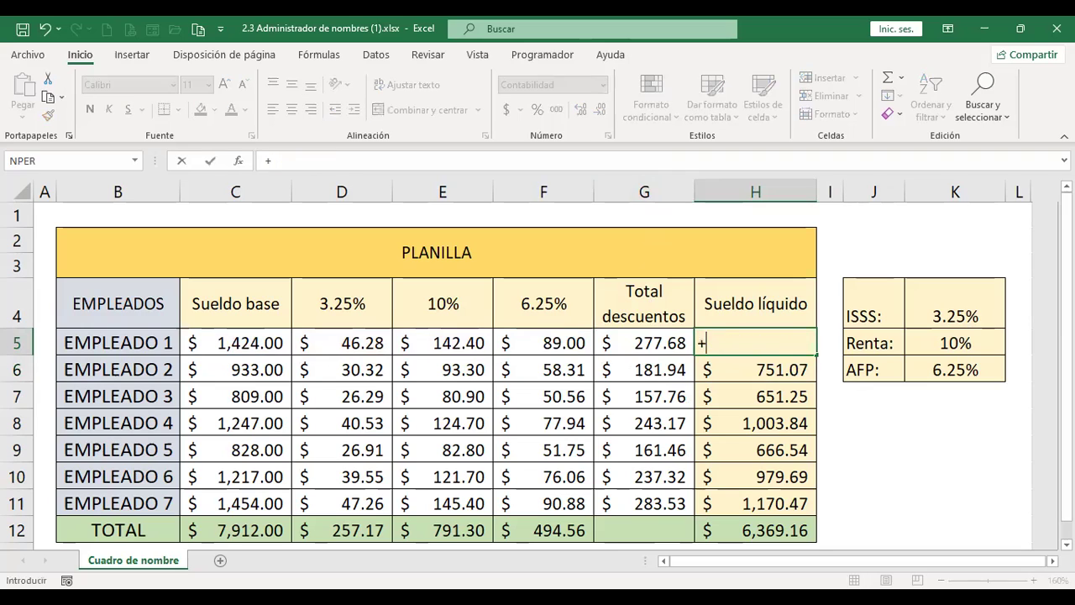
left_click(245, 343)
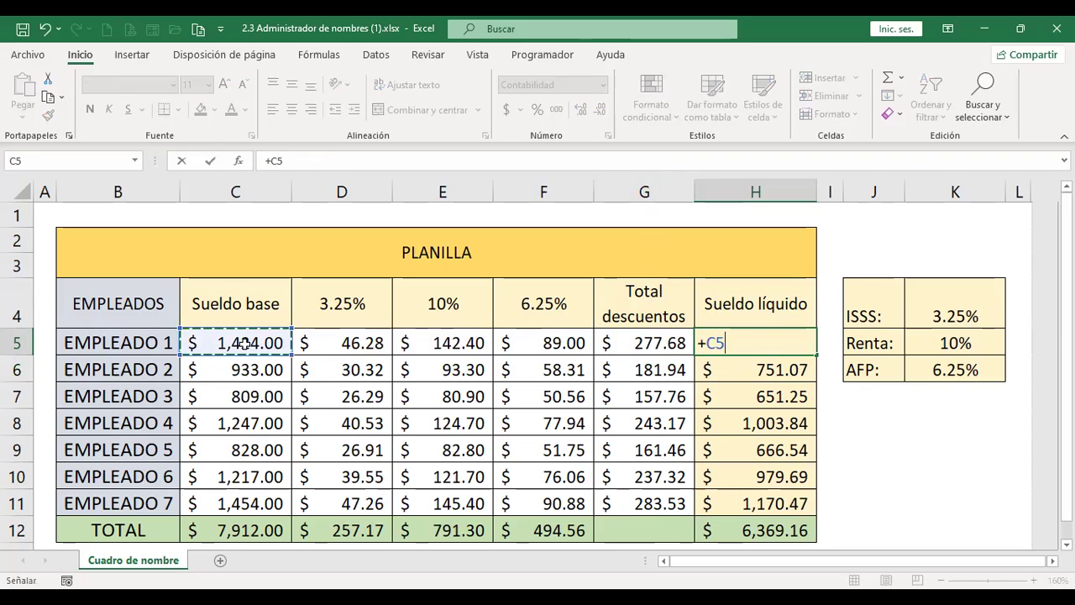
type("-")
left_click(656, 342)
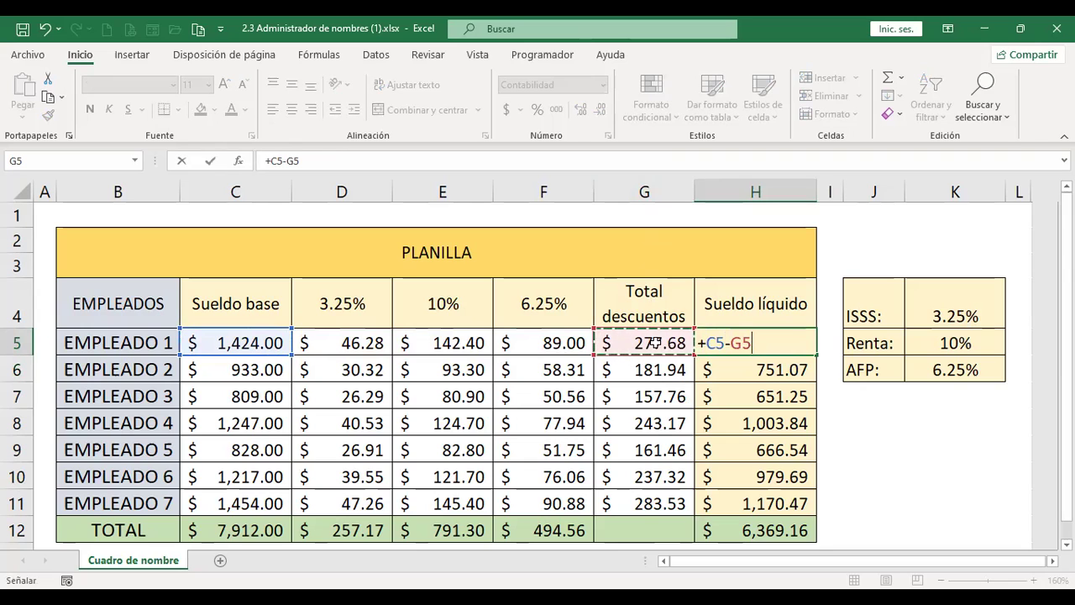
key("ctrl+Return")
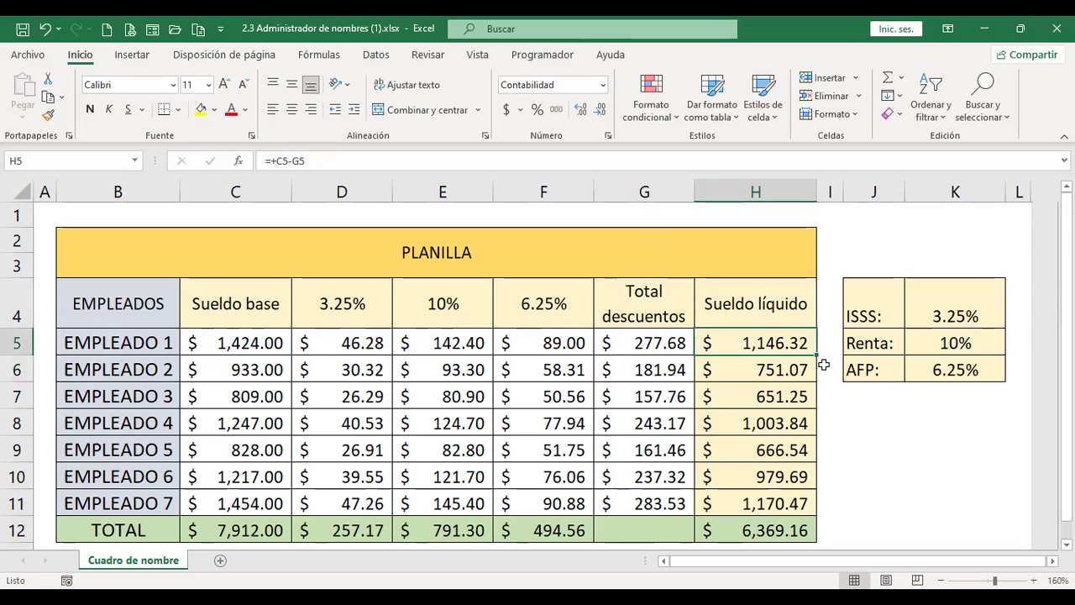
left_click_drag(816, 355, 821, 506)
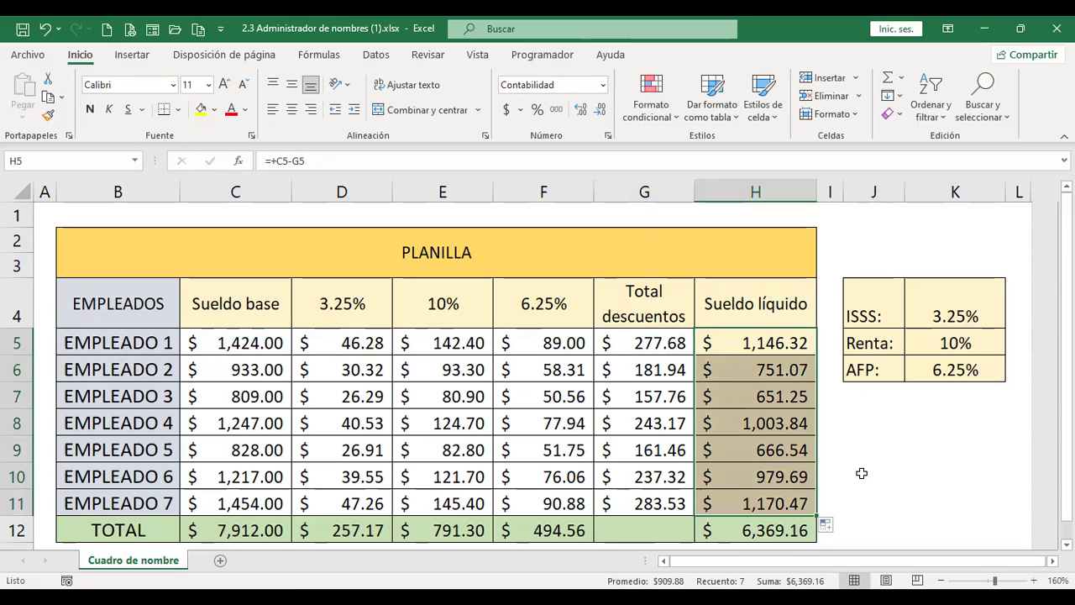
- Check the TOTAL formula in H12 and the employee formulas throughout the Sueldo líquido column
scroll(858, 476, "down", 1)
left_click(783, 467)
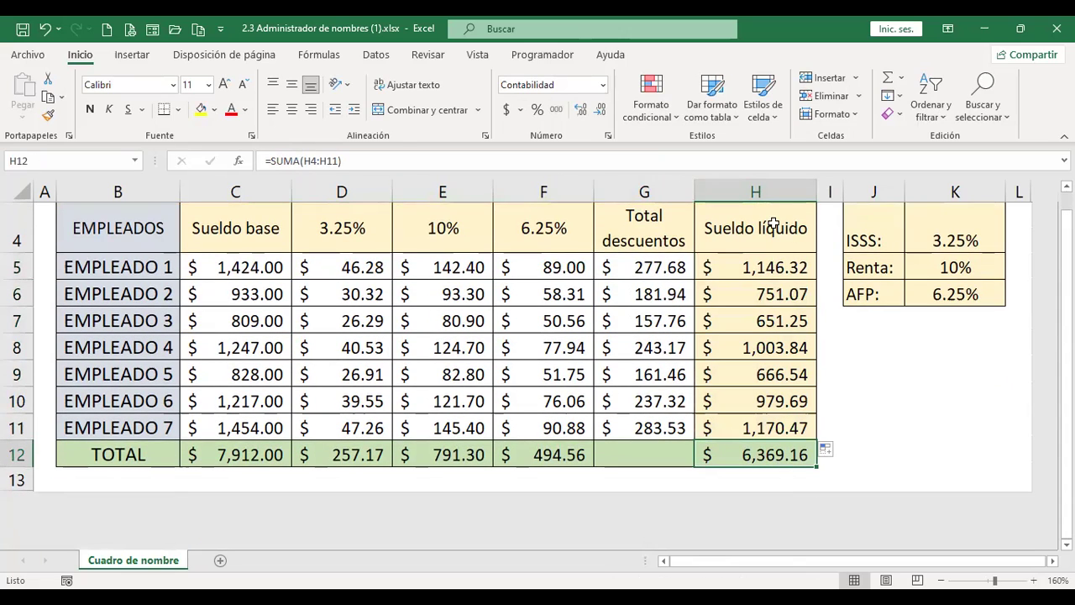
scroll(847, 388, "up", 1)
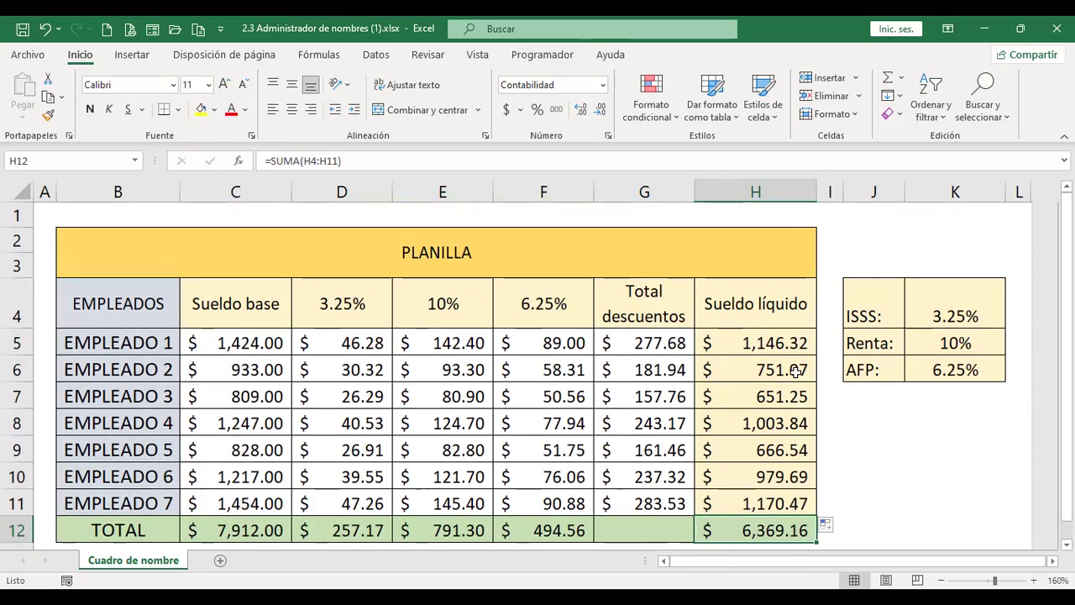
left_click(795, 371)
key("Down")
key("Down")
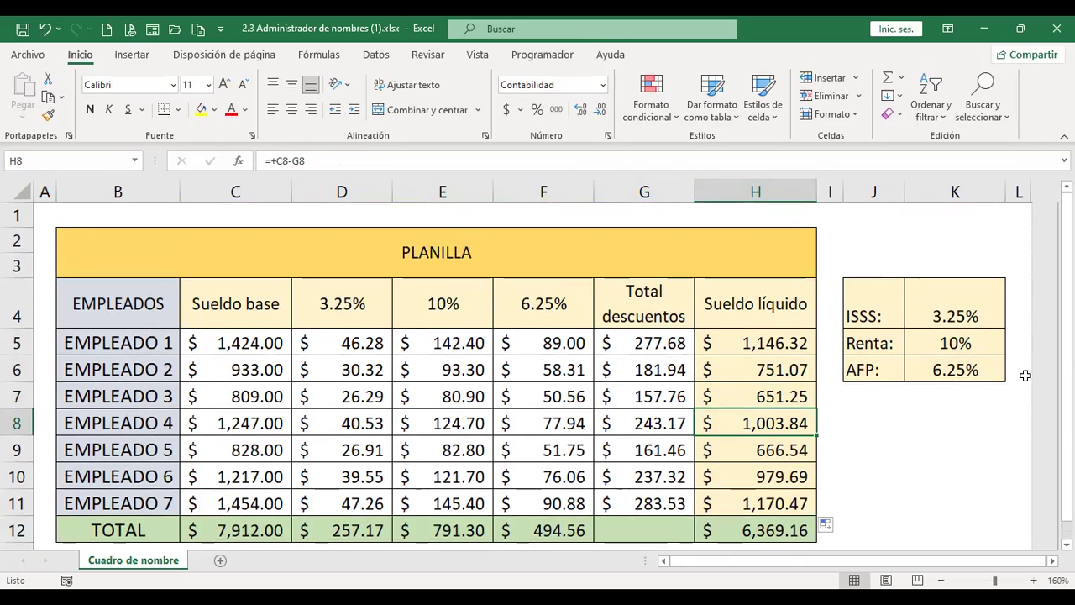
key("Down")
key("Down")
key("Down")
key("Down")
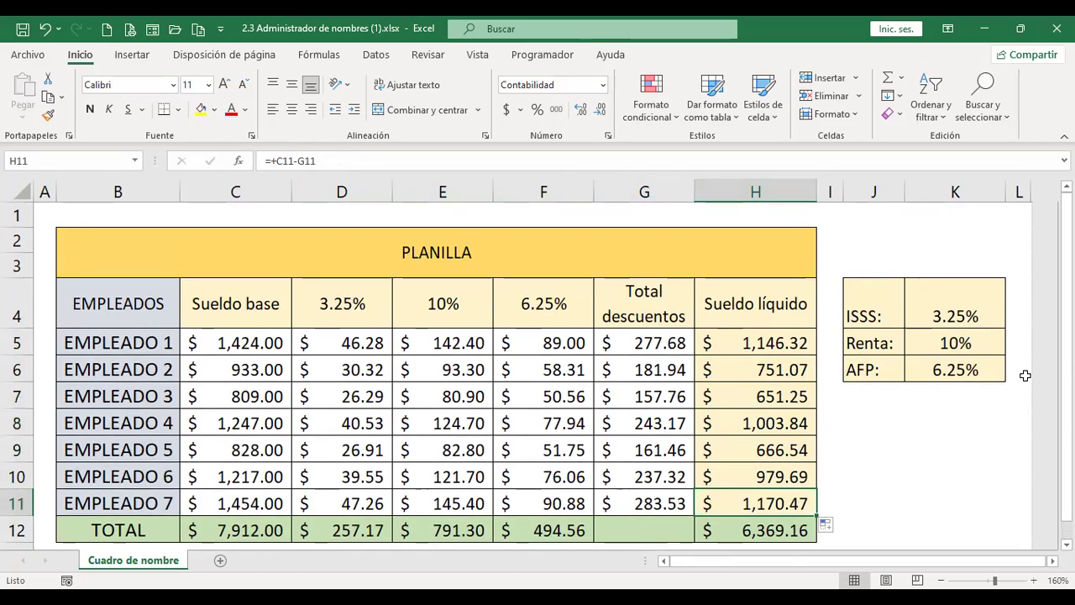
key("Up")
key("Up")
key("Up")
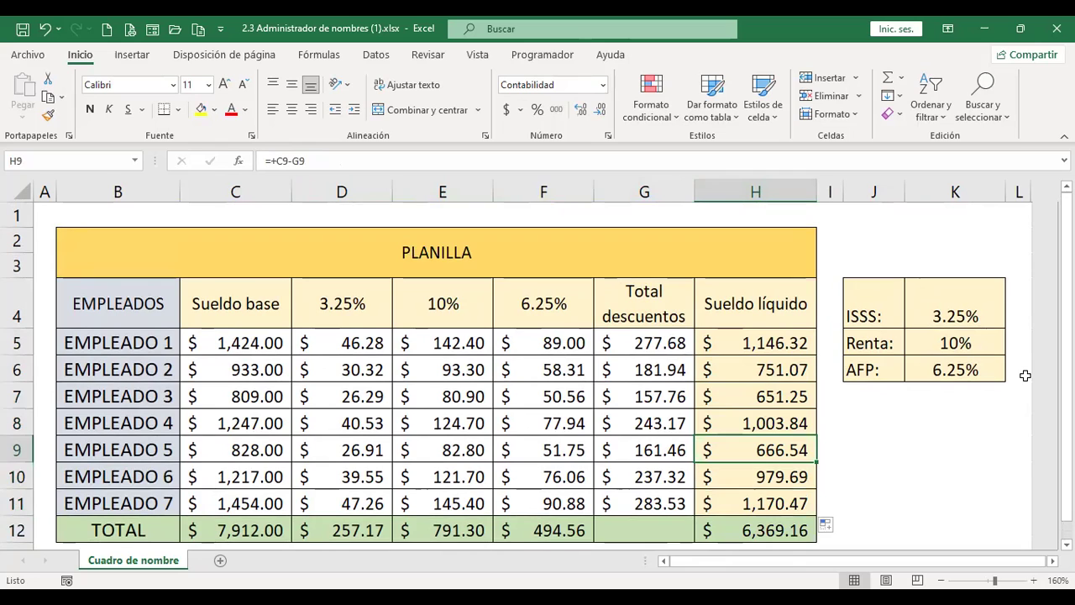
key("Up")
key("Up")
key("Up")
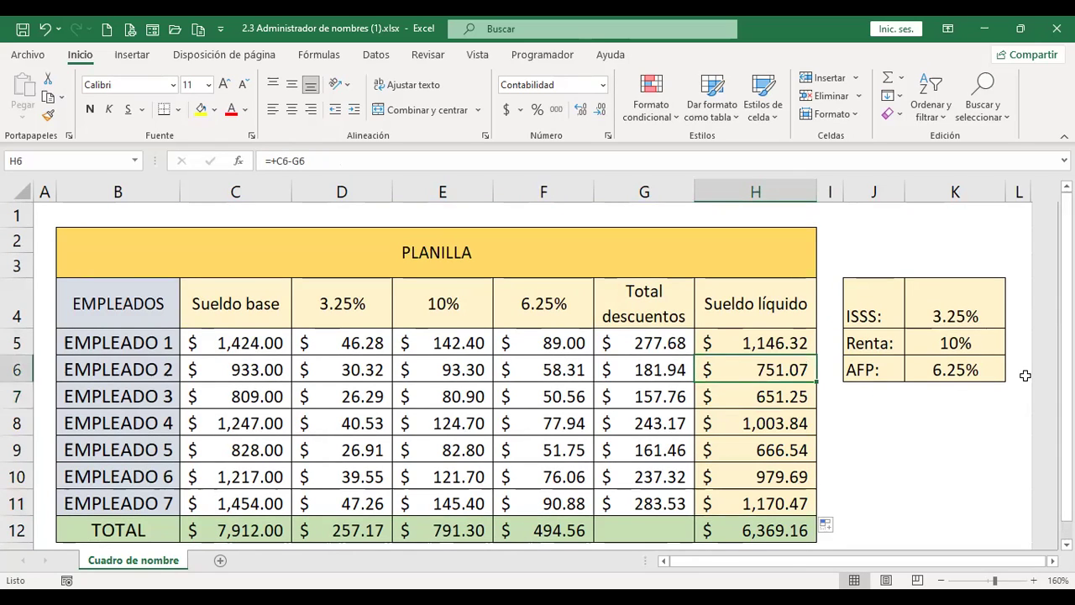
key("Up")
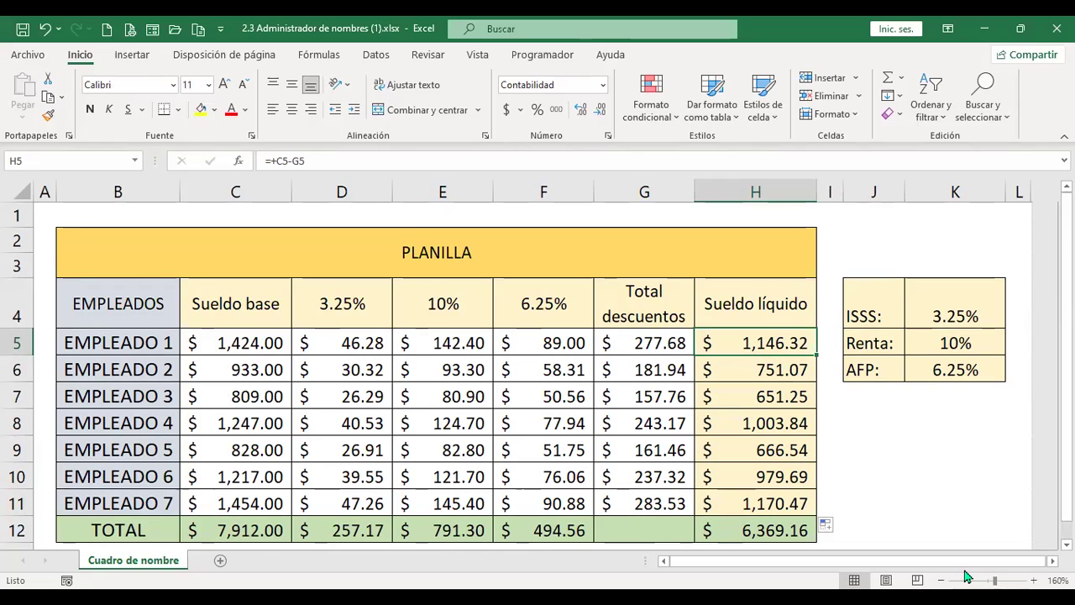
left_click(750, 397)
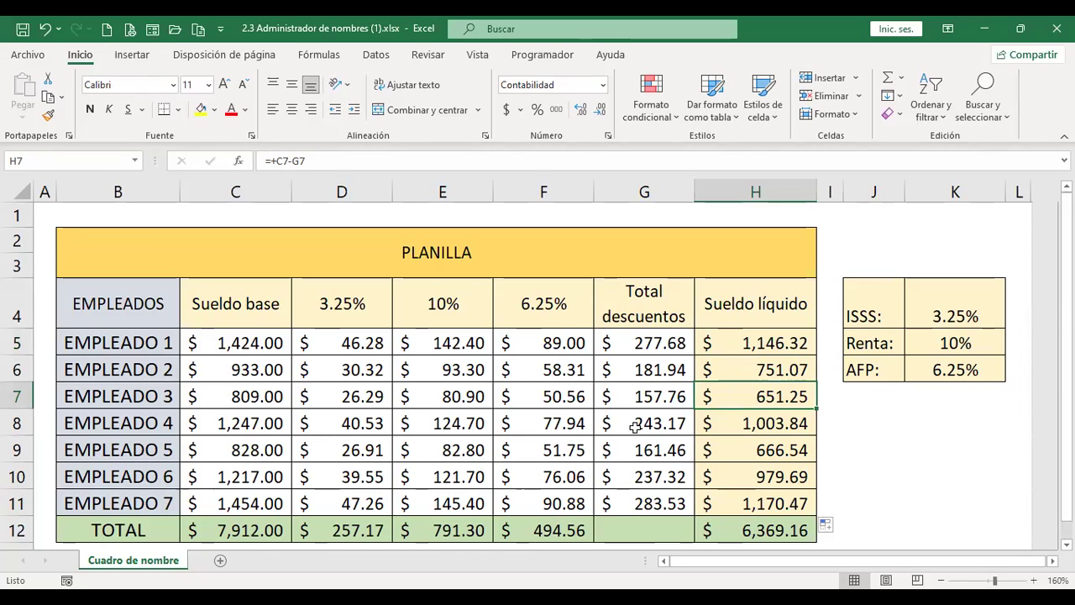
- Browse the Financiera and Fecha y hora categories of the Insert Function dialog and close it without inserting anything
left_click(326, 55)
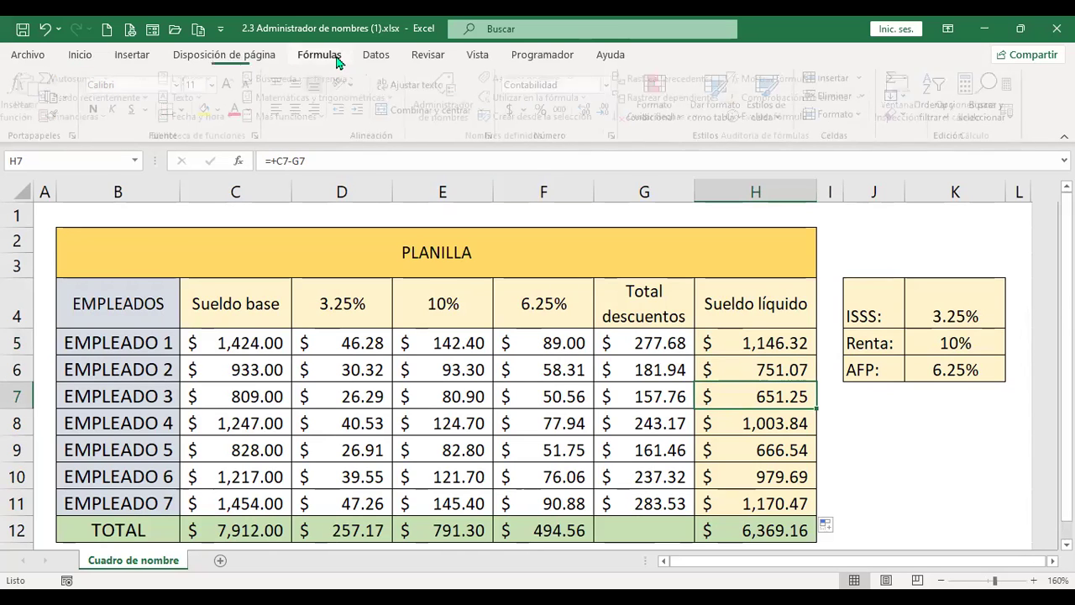
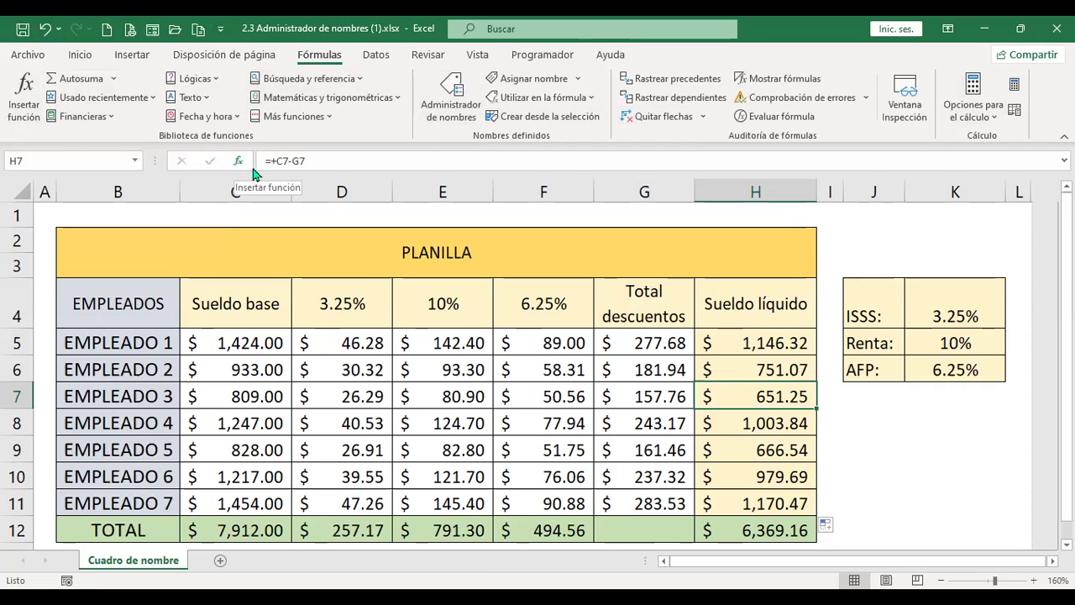
left_click(25, 123)
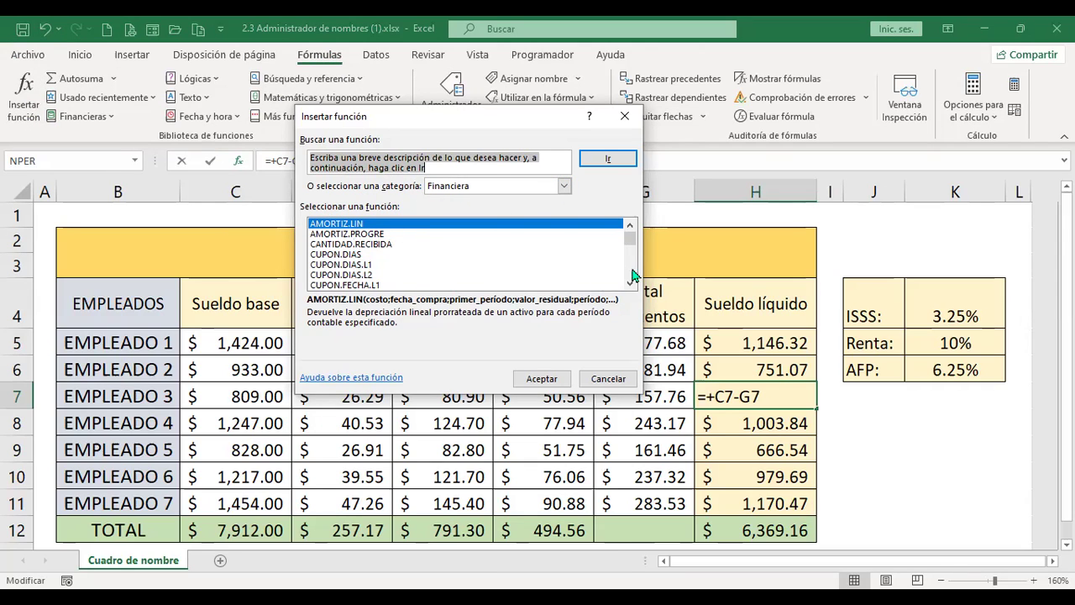
scroll(633, 275, "down", 7)
scroll(634, 269, "down", 6)
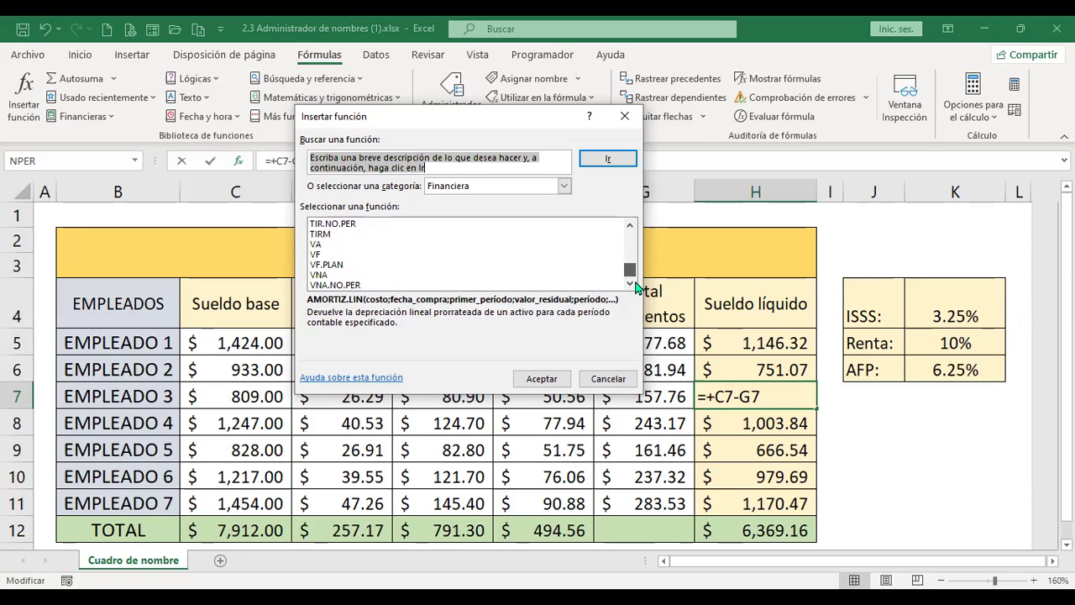
left_click(564, 187)
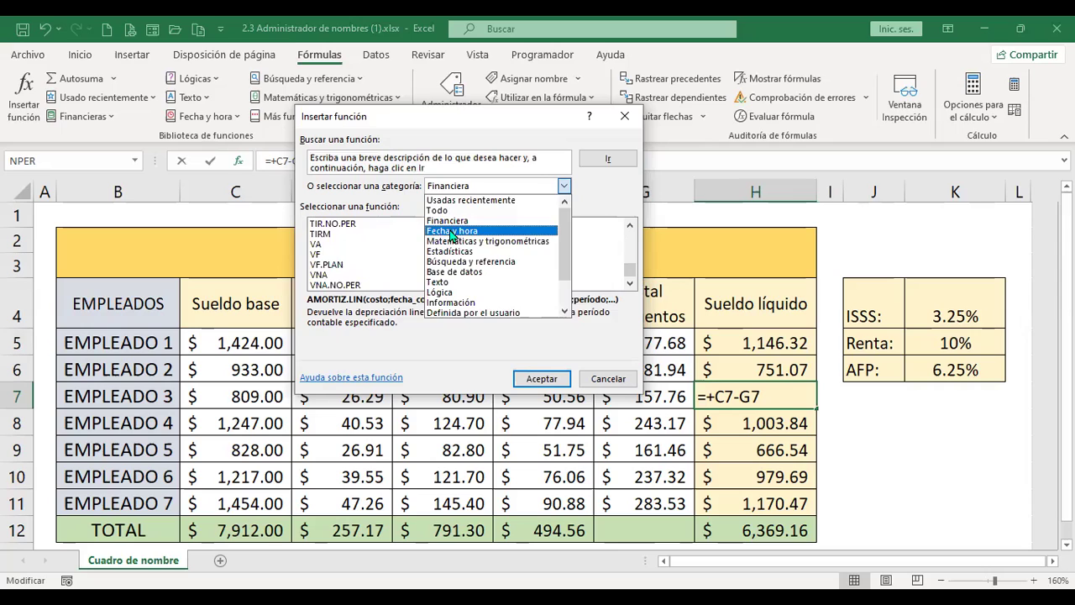
left_click(451, 232)
scroll(629, 277, "down", 4)
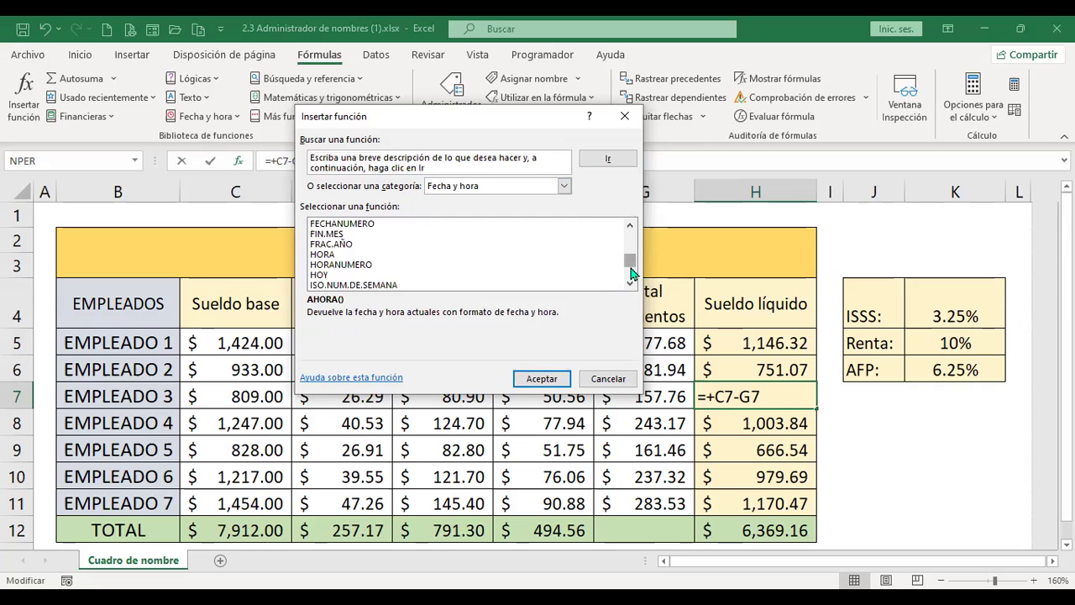
left_click(564, 186)
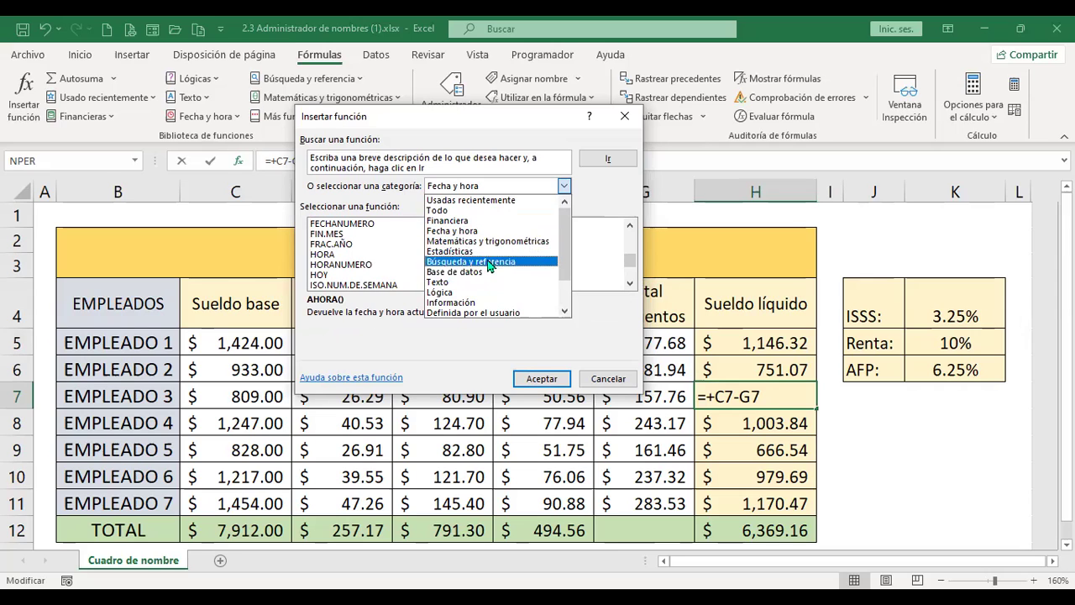
left_click(473, 126)
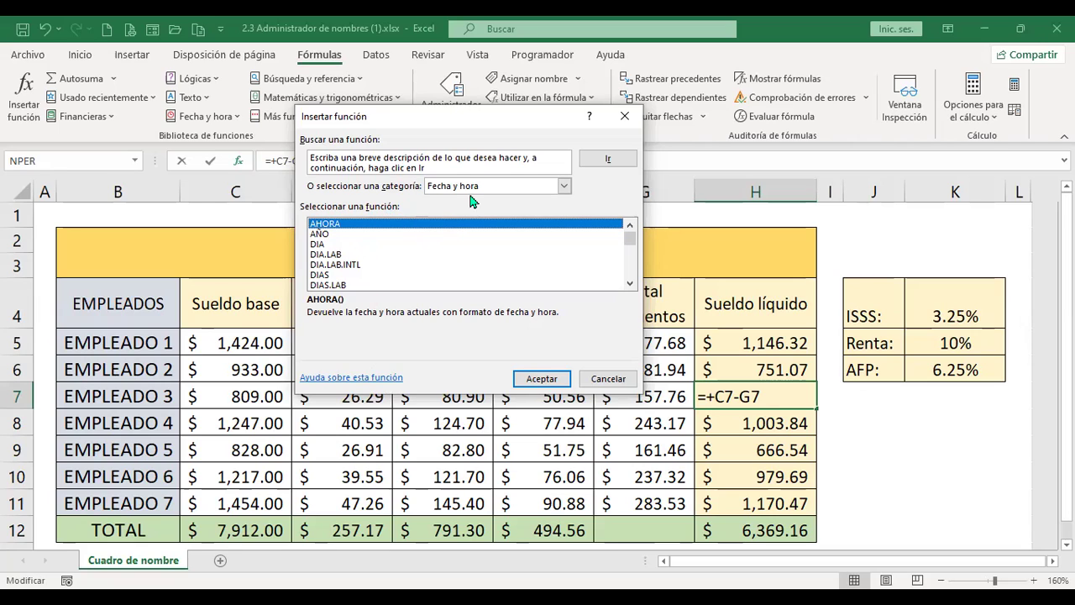
left_click(621, 382)
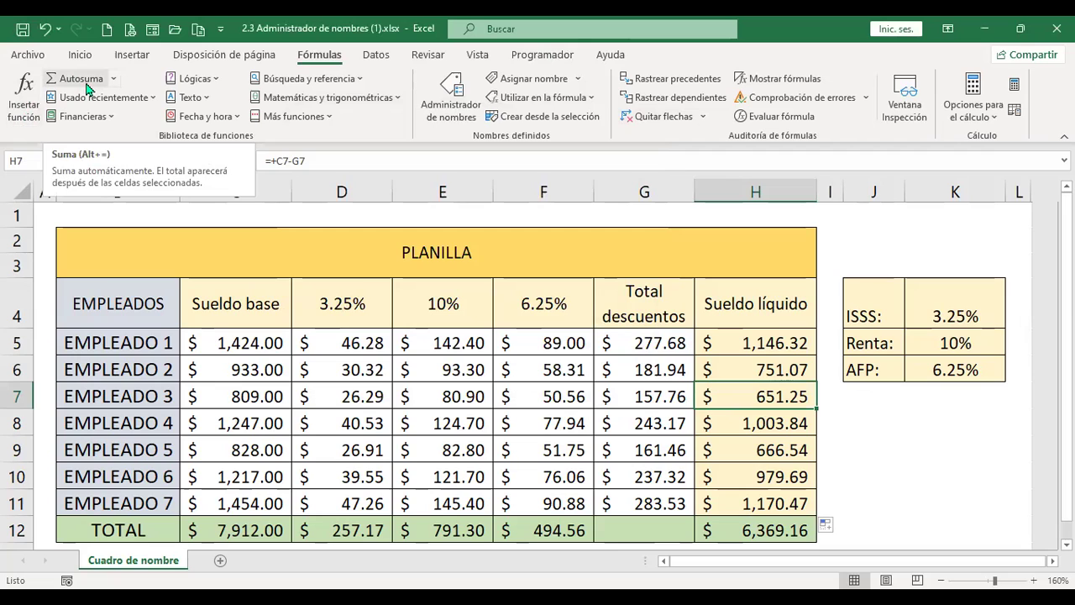
- Review the AutoSum function options in both places they are offered, including Más funciones, without inserting any function
left_click(79, 54)
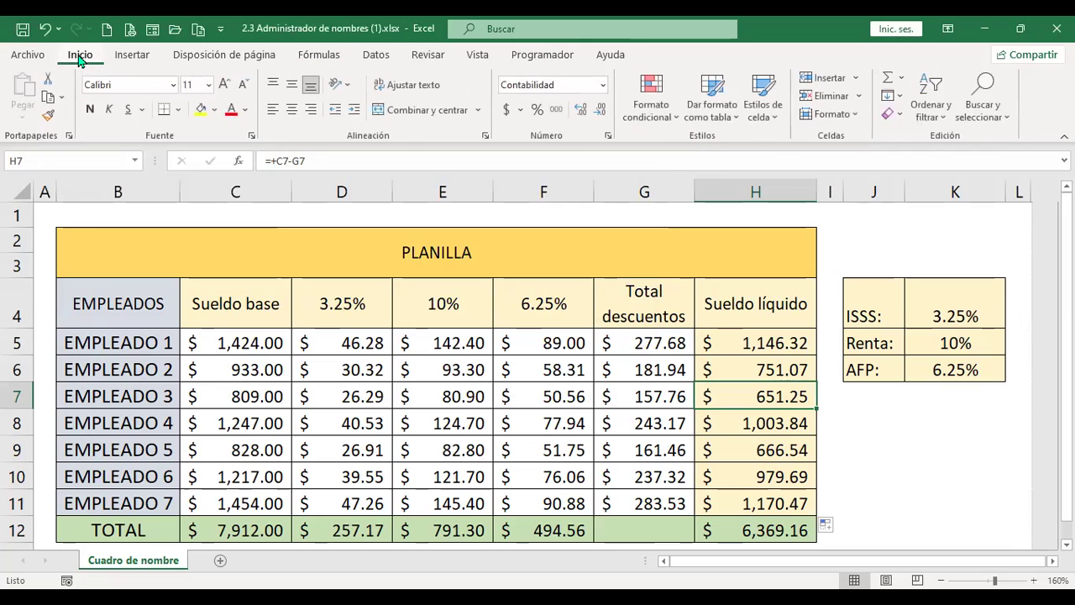
left_click(900, 77)
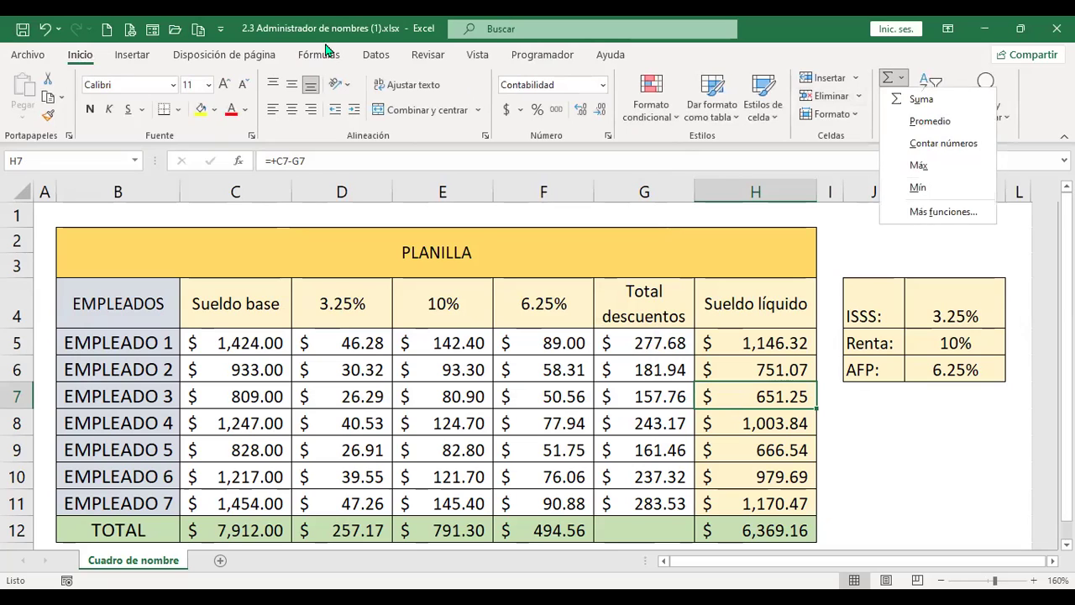
left_click(322, 53)
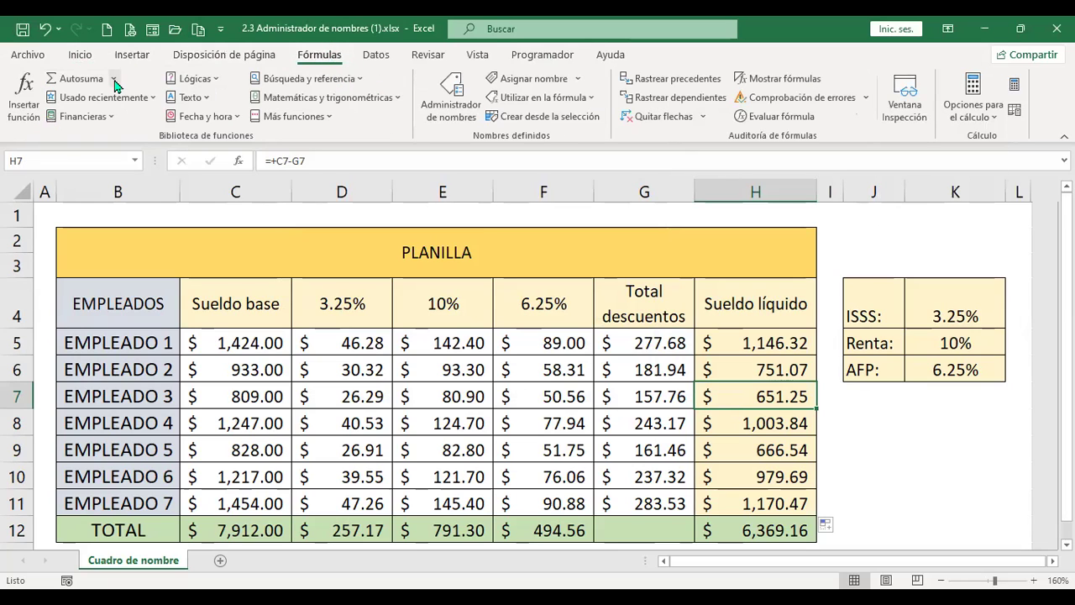
left_click(115, 80)
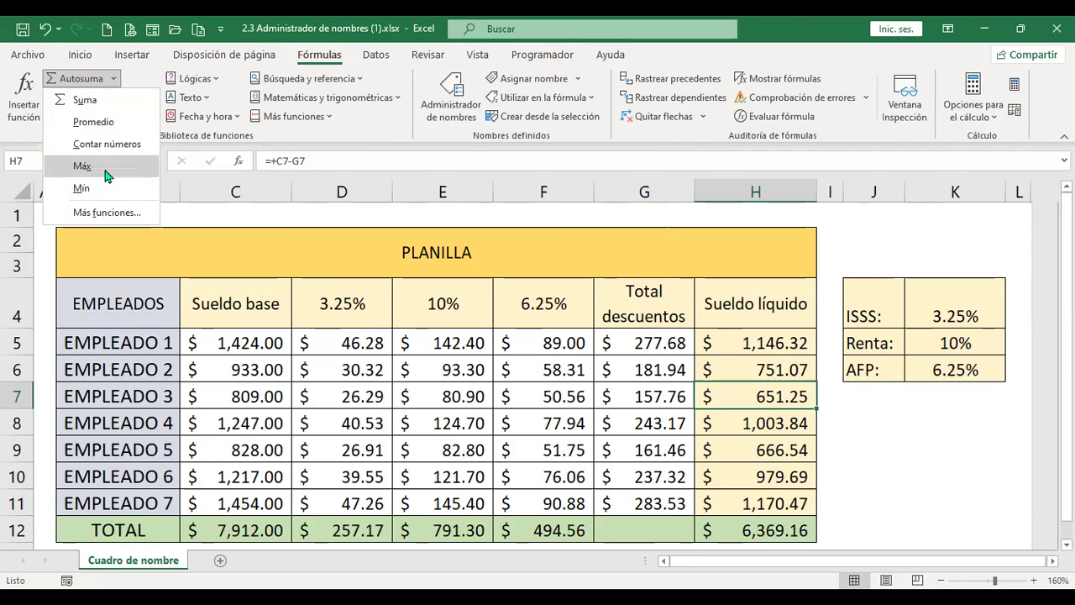
left_click(121, 214)
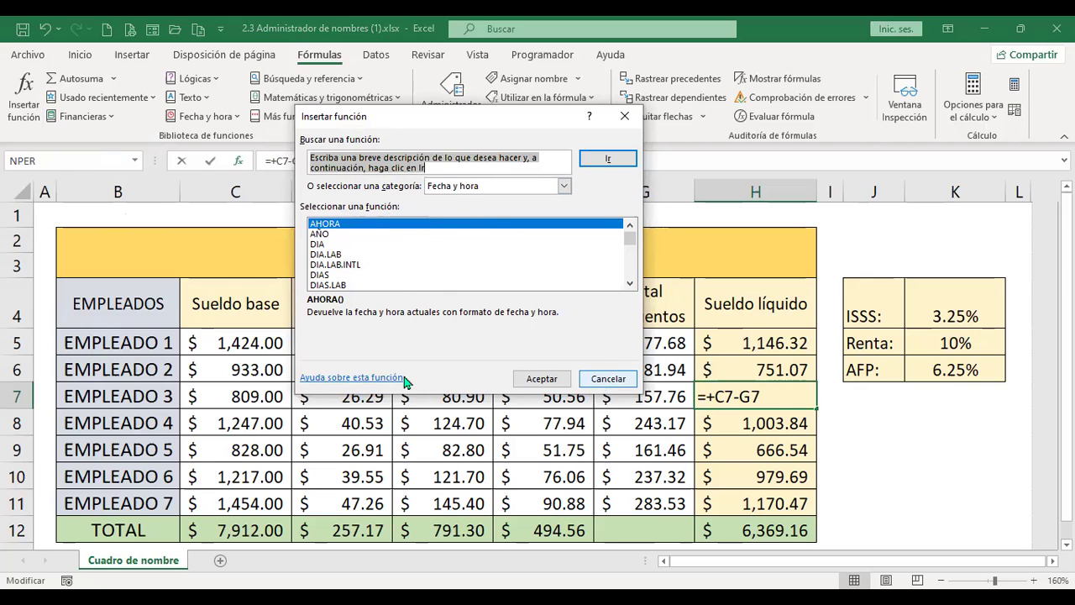
left_click(622, 381)
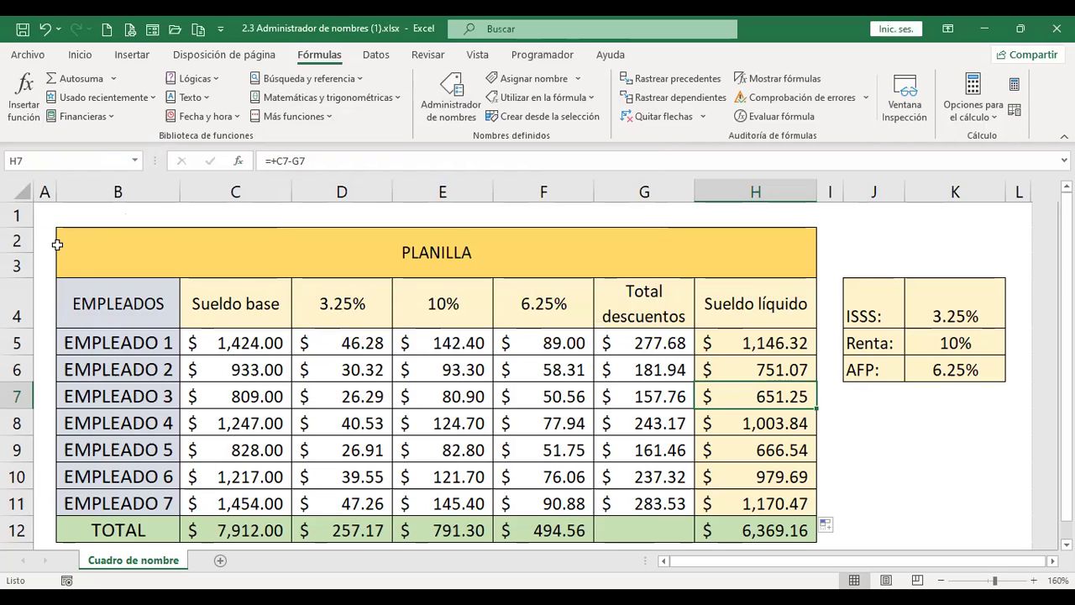
- Look through the recently used functions and the full list of financial functions in the function library
left_click(153, 98)
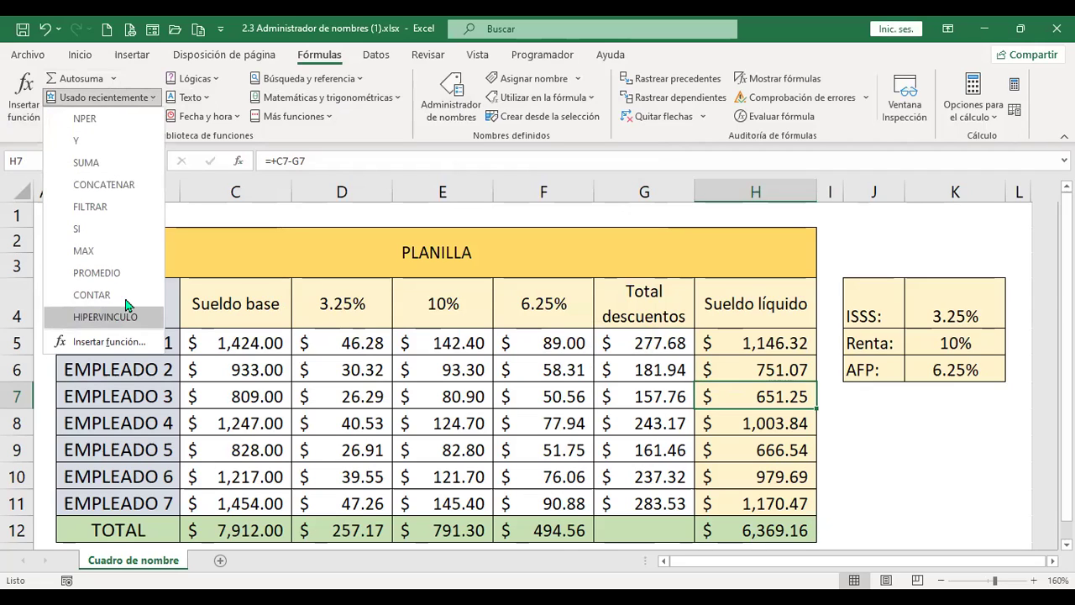
left_click(302, 215)
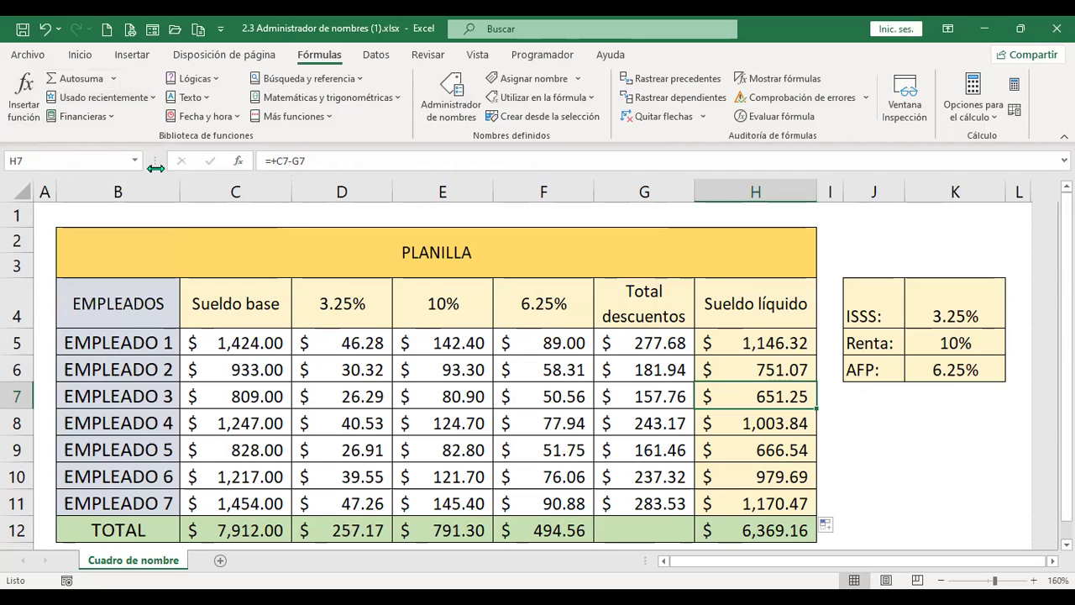
left_click(110, 120)
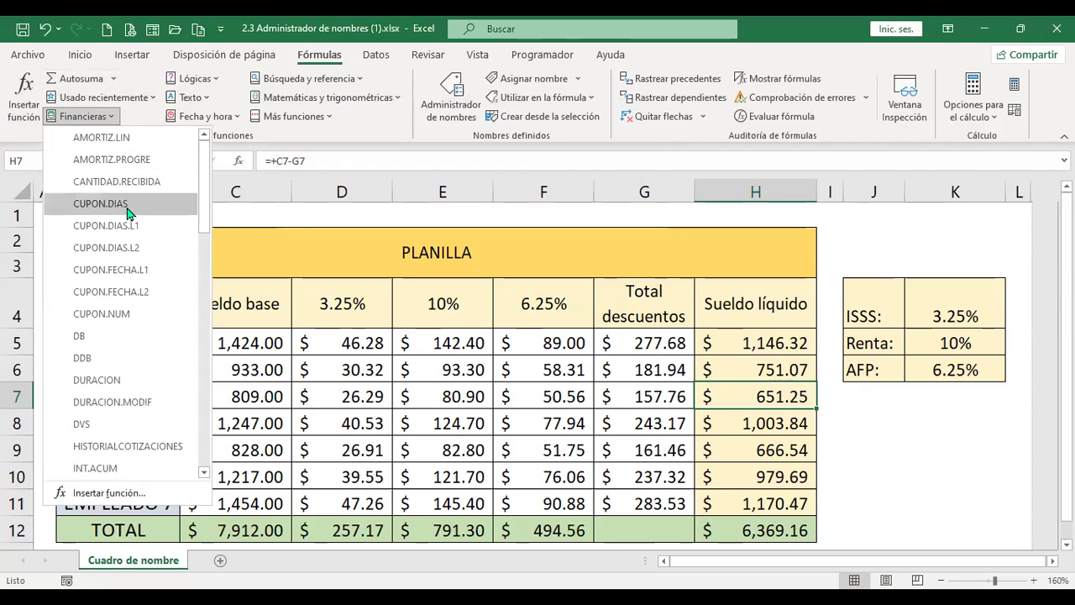
left_click_drag(206, 195, 210, 433)
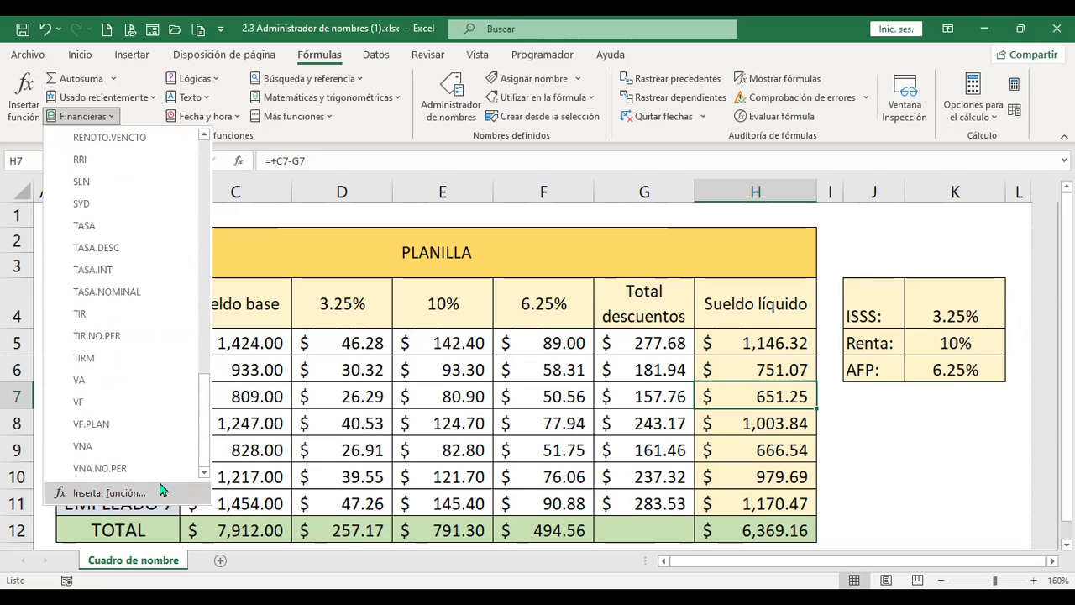
- Close the list of financial functions and add a blank worksheet after the Cuadro de nombre sheet
left_click_drag(211, 461, 206, 217)
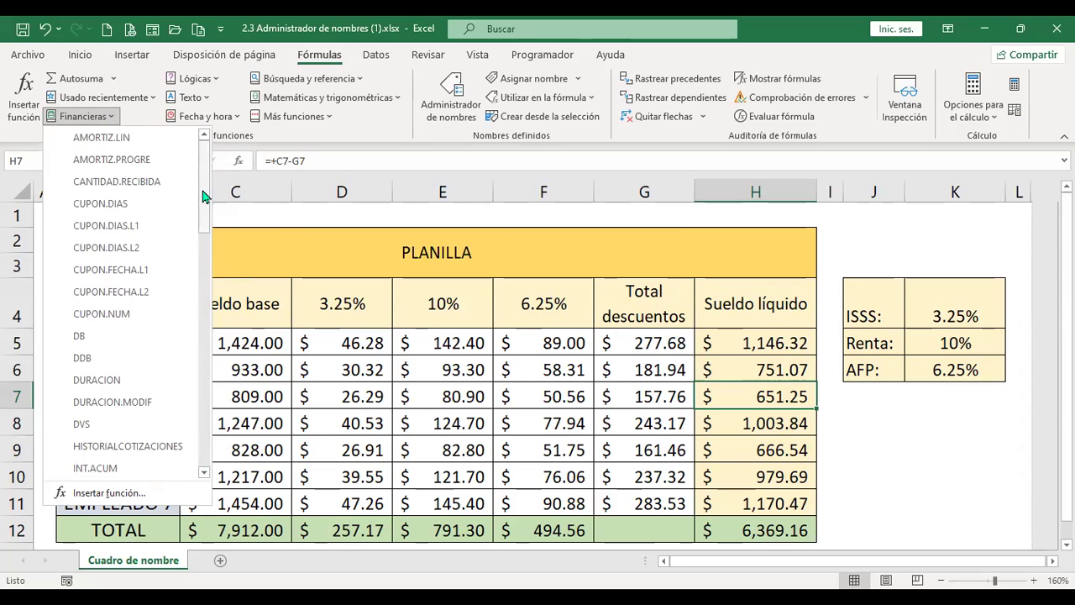
left_click(266, 558)
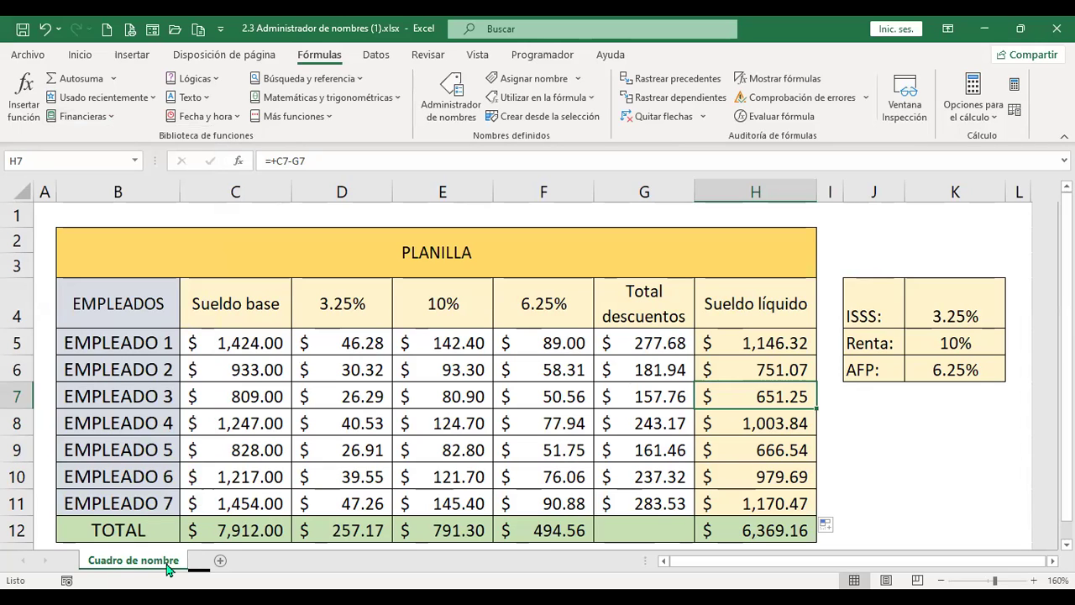
left_click(220, 560)
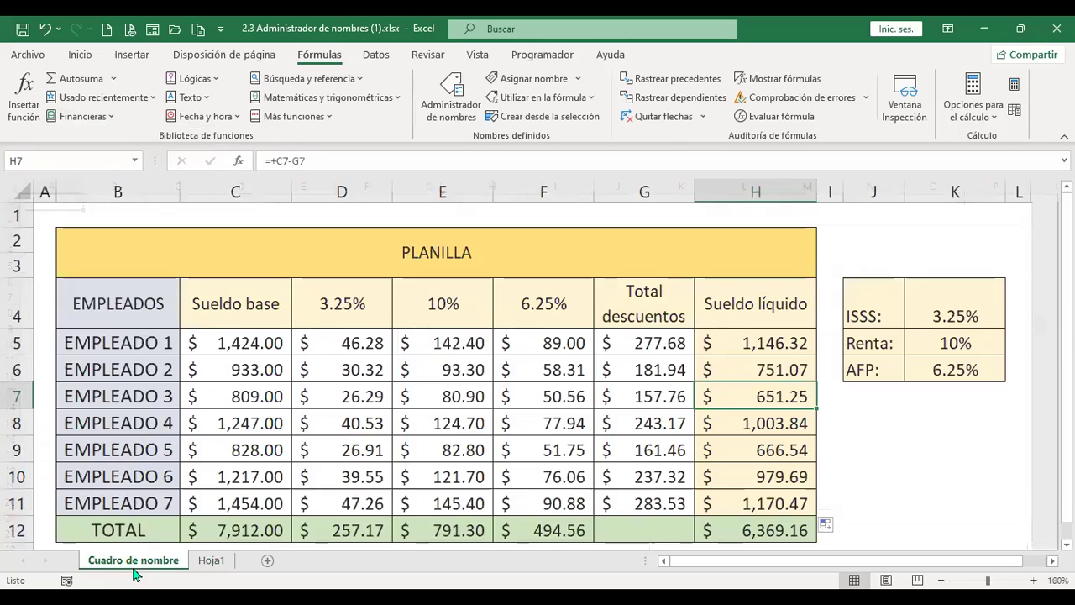
left_click(210, 560)
- Set the font size of all cells in the new worksheet to 14 and select cell A1
left_click(11, 185)
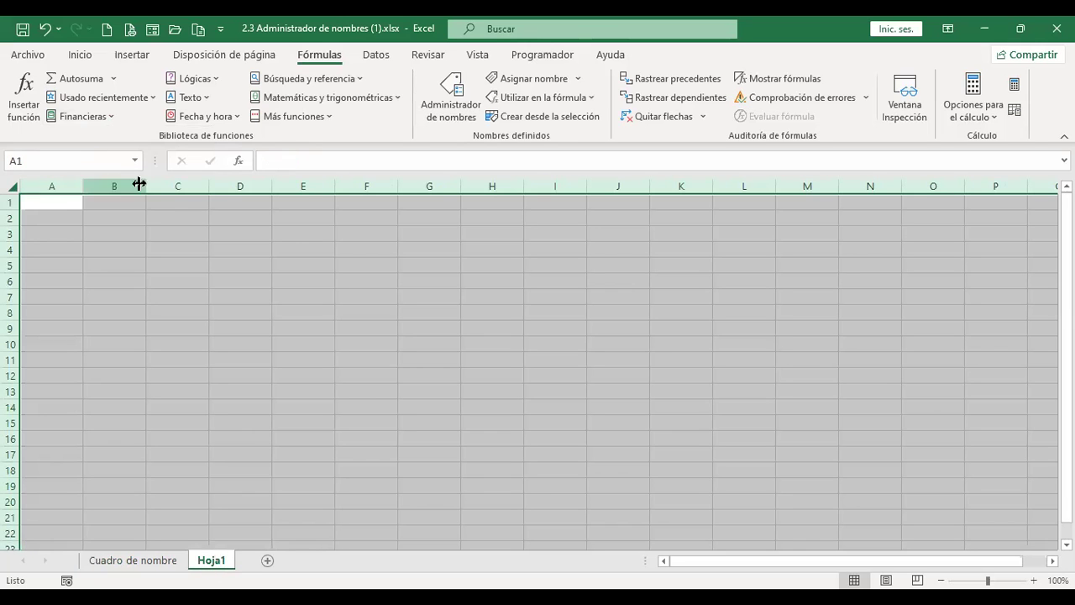
scroll(320, 362, "up", 3)
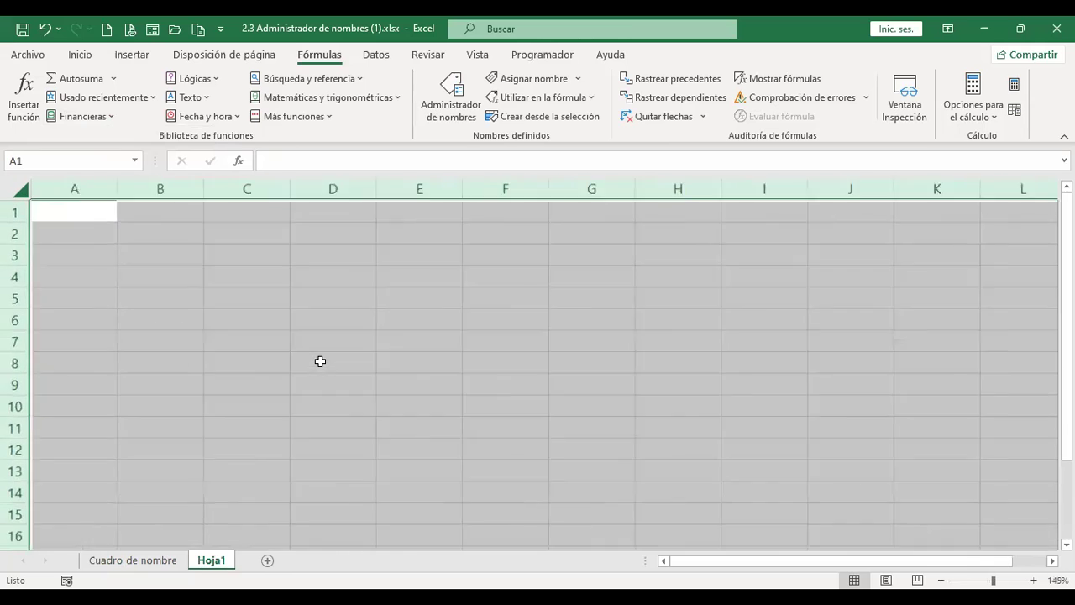
left_click(92, 53)
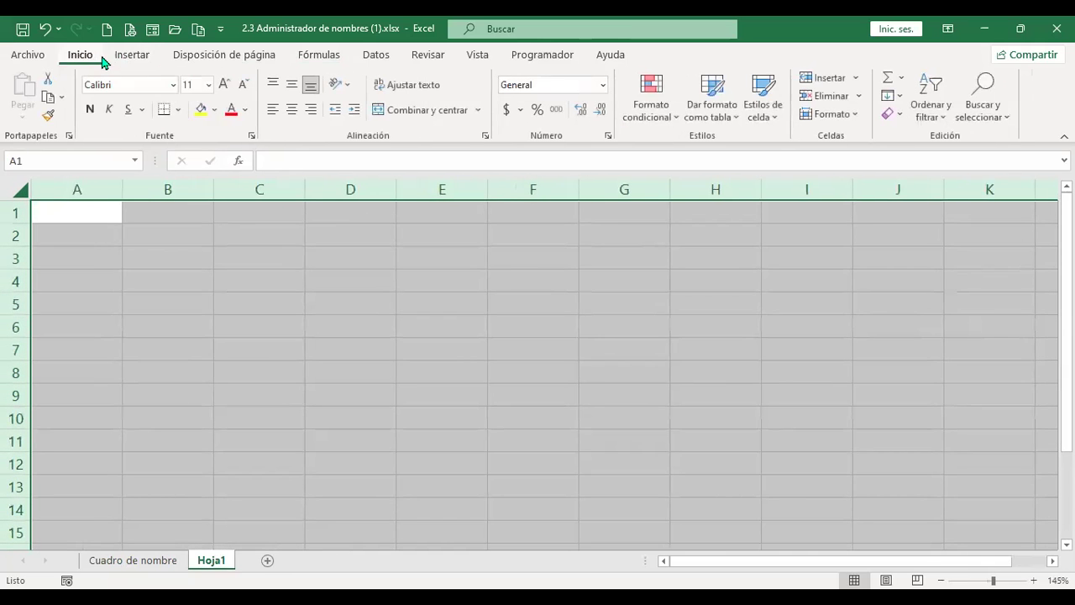
left_click(224, 85)
left_click(224, 85)
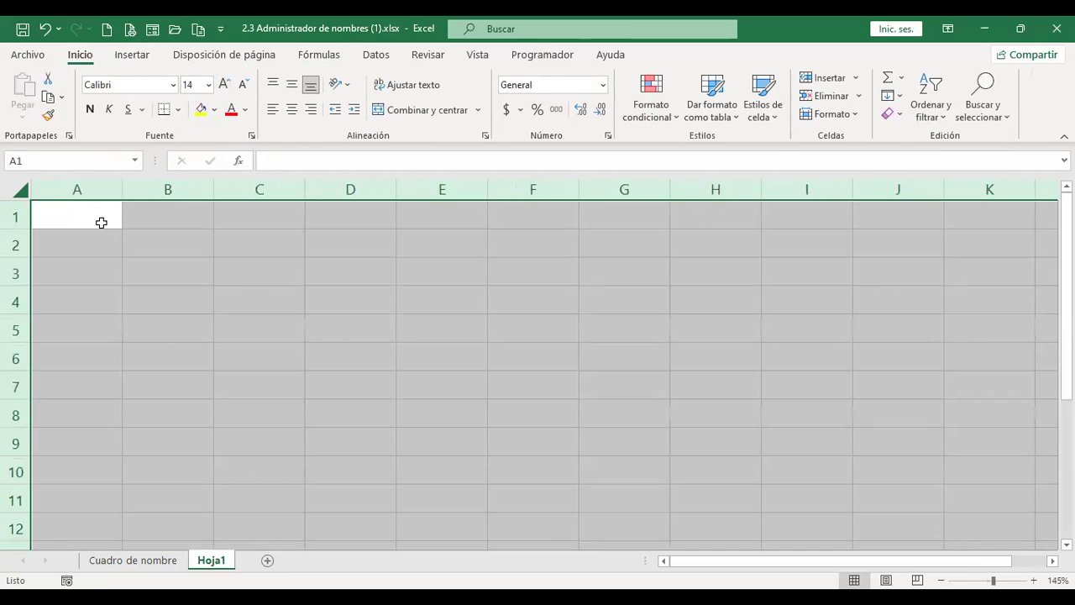
left_click(99, 220)
- Start the financial function NPER in cell A1 of the new sheet to bring up its arguments
left_click(319, 54)
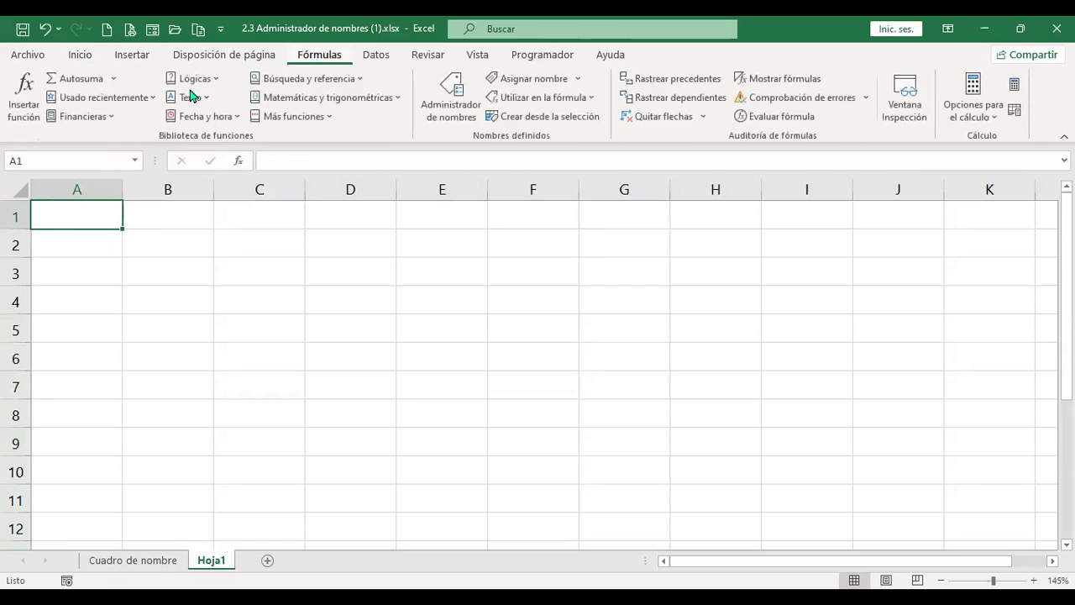
left_click(110, 123)
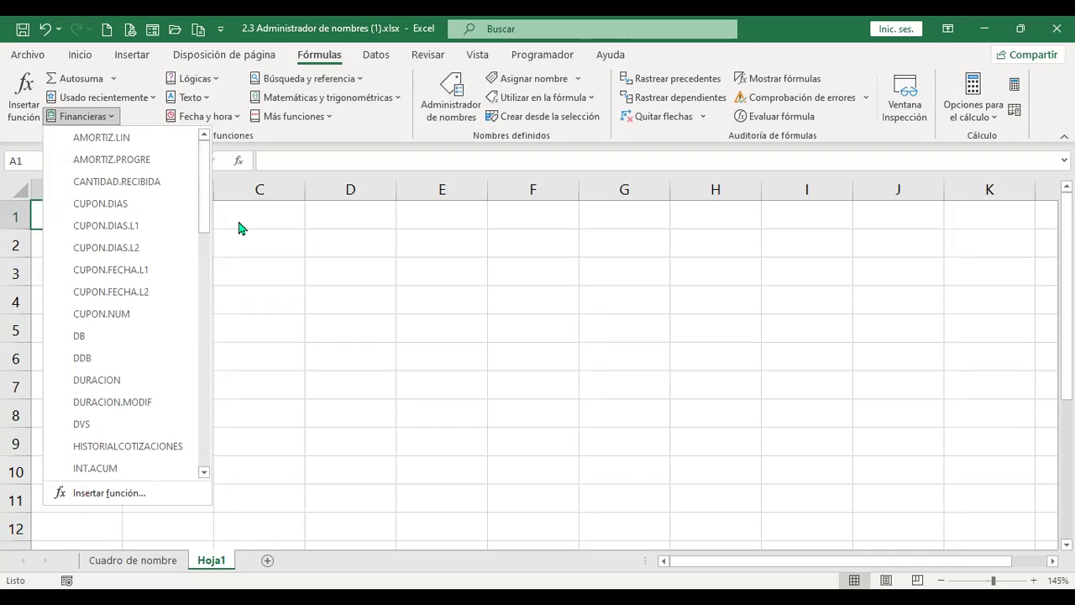
mouse_move(205, 195)
left_mouse_down()
mouse_move(207, 216)
mouse_move(206, 181)
left_mouse_up()
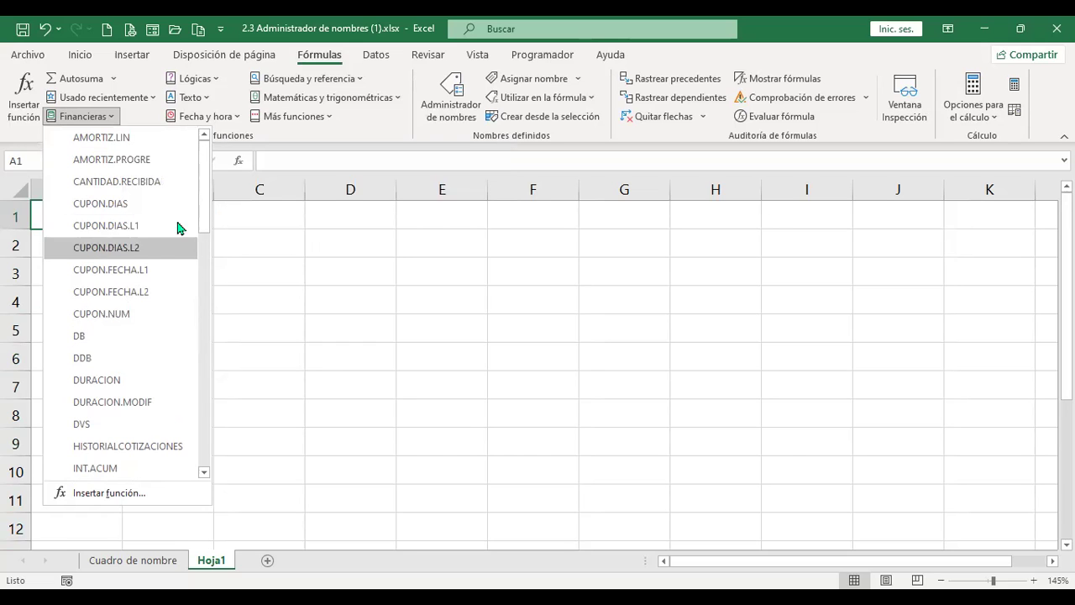
left_click_drag(207, 213, 203, 307)
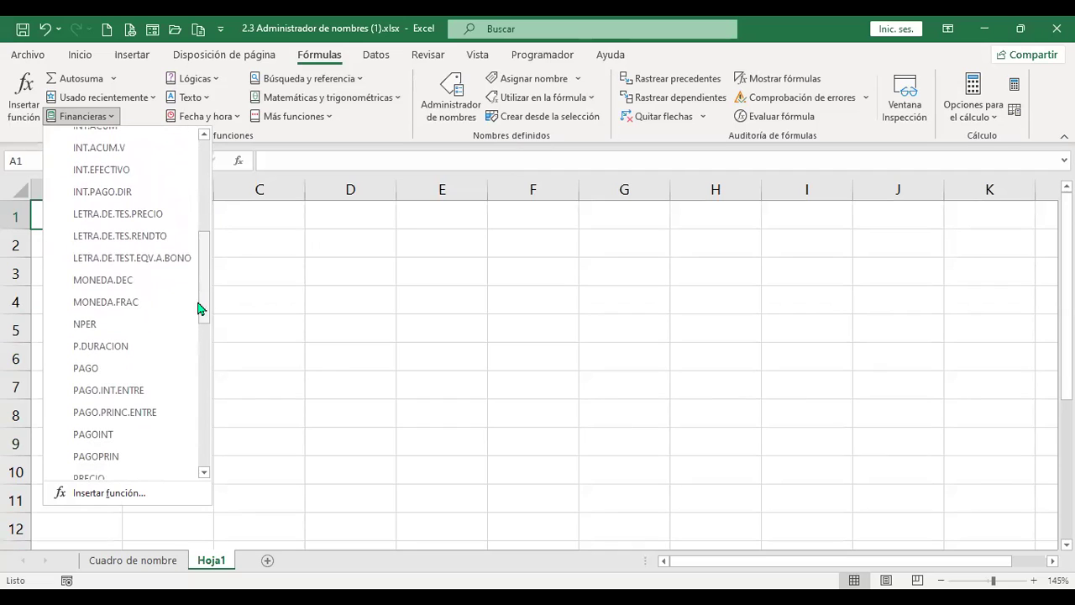
left_click(112, 324)
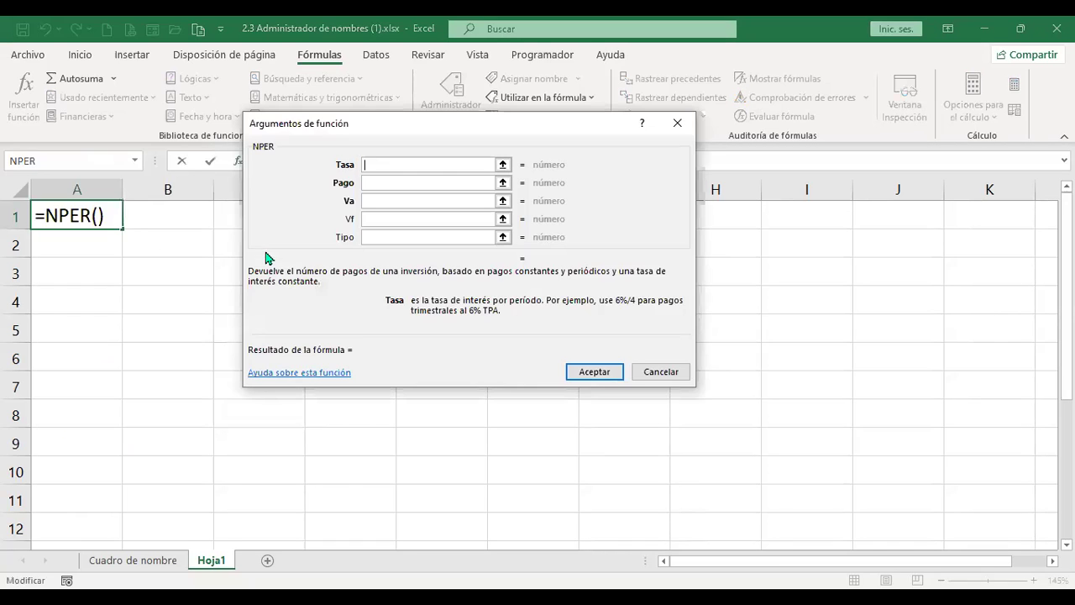
- Open the help for the NPER function, and cancel the empty NPER formula in cell A1
left_click(342, 374)
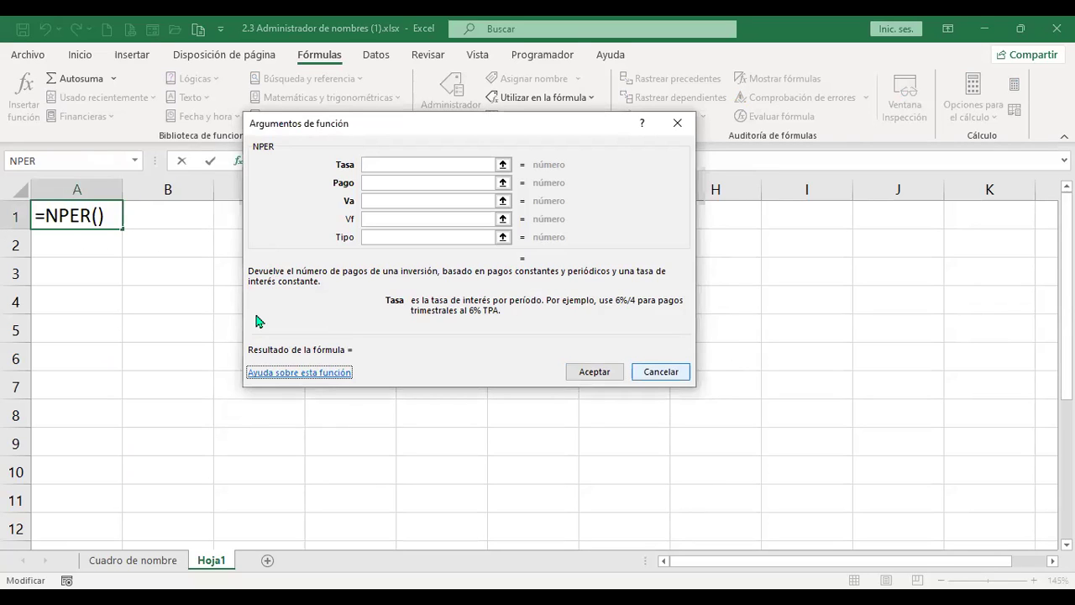
key("Escape")
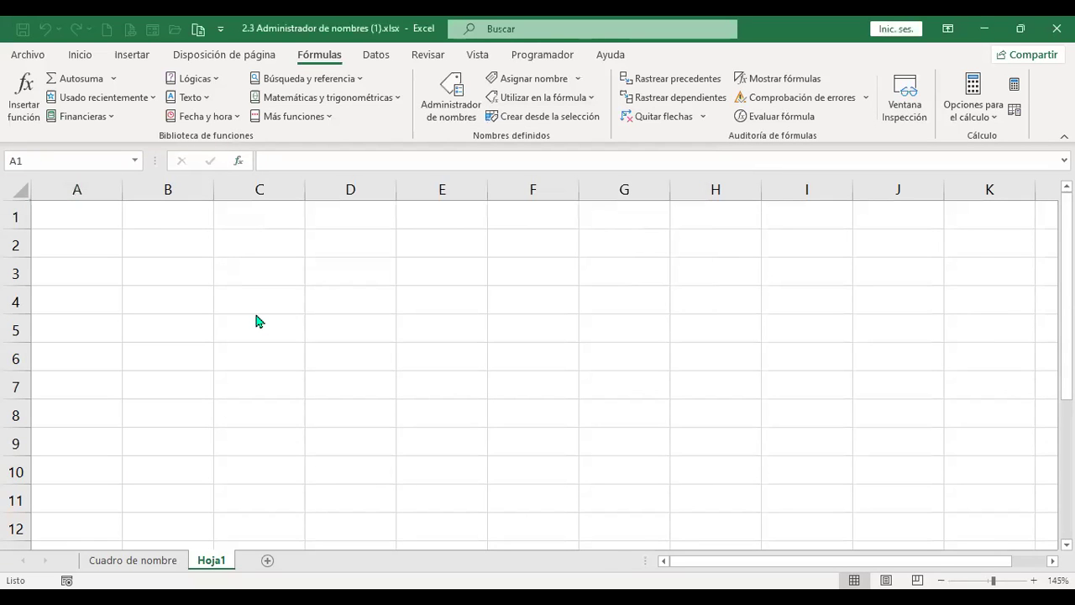
- Enter the title "Funciones financieras" in A1 and the subtitle "Función NPER" in A2
type("Funciones")
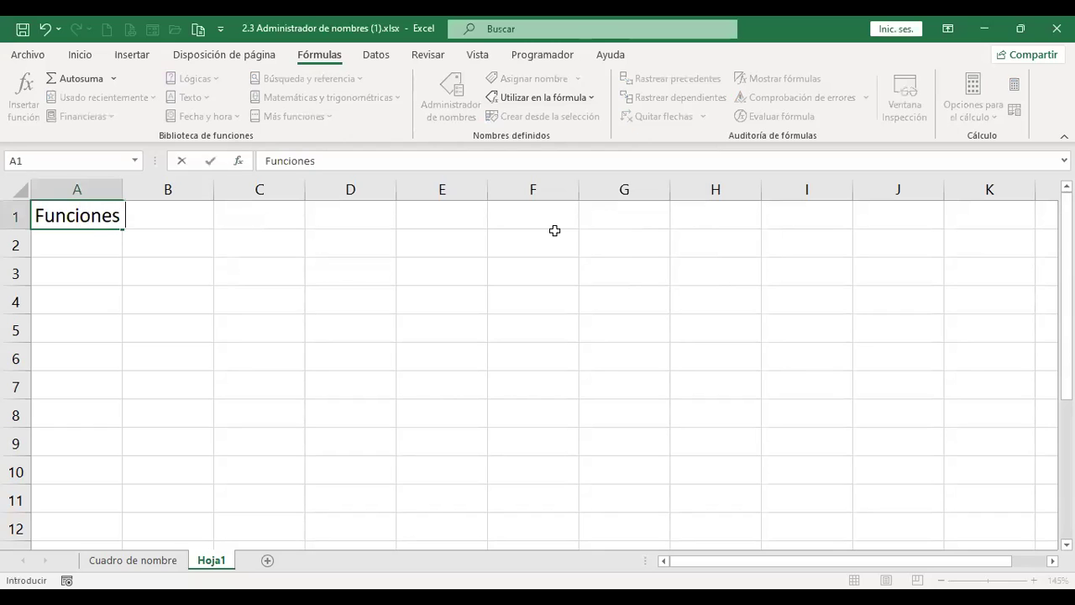
type(" financieras")
key("Return")
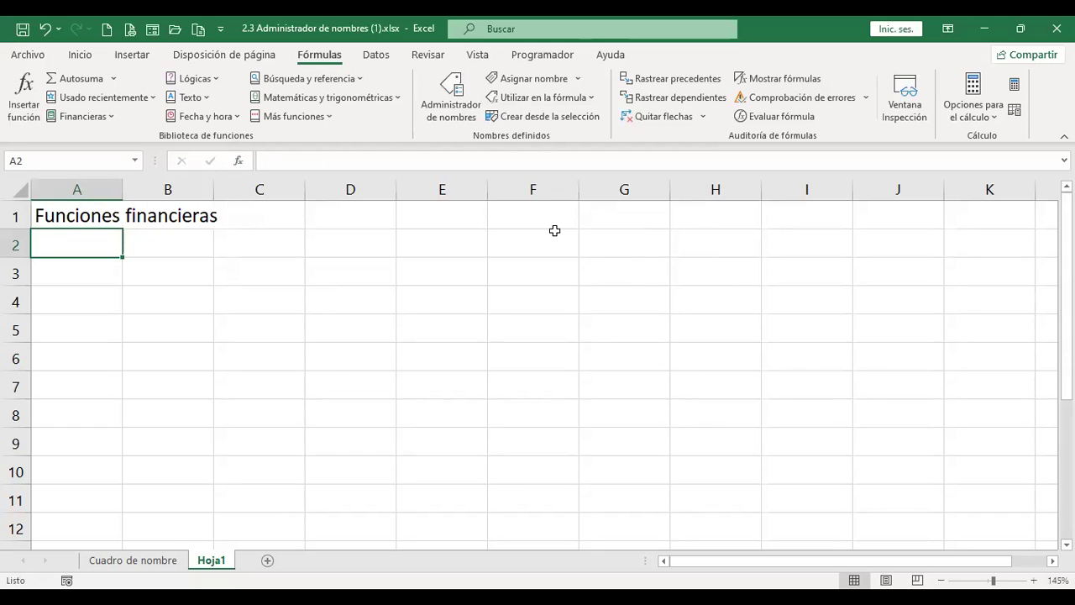
type("Función NPER")
key("Return")
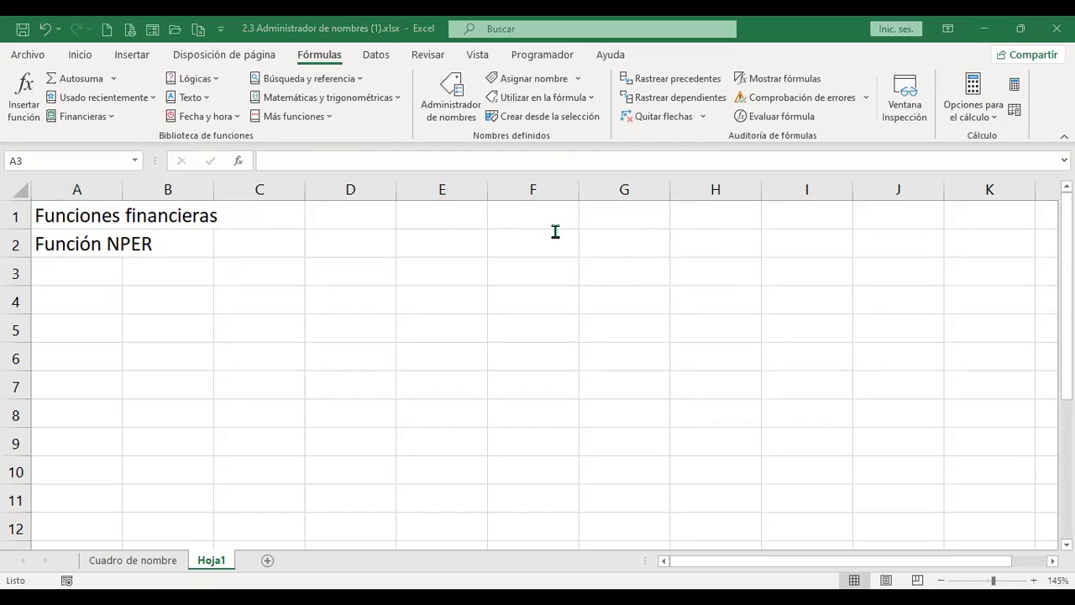
- Enter the heading "Argumentos" in A4 and list Tasa, Pago, Va, Vf and Tipo below it in A5:A9
key("Down")
type("Arg")
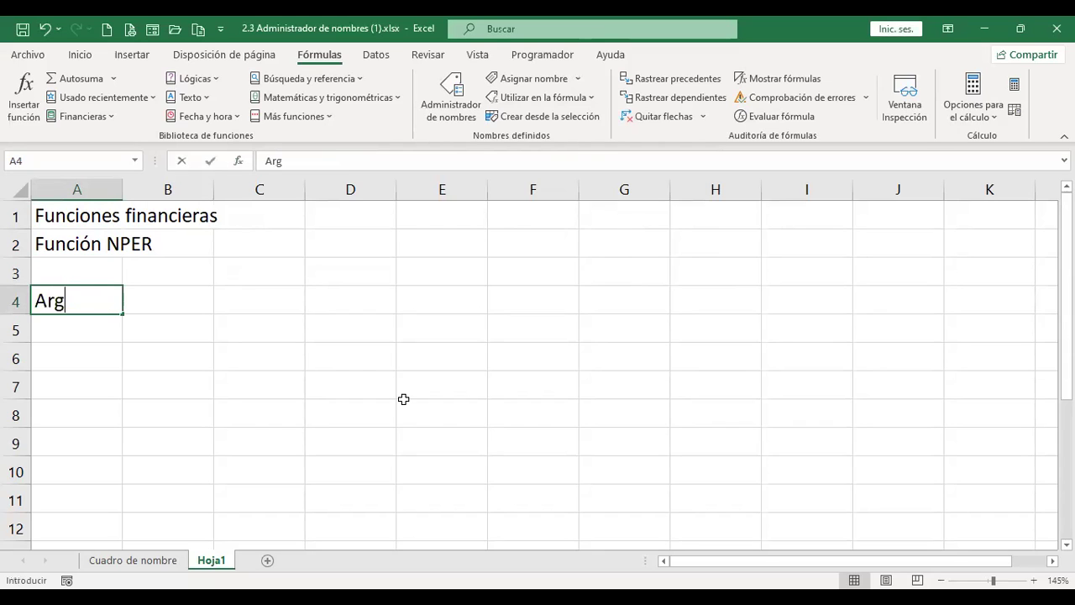
type("umentos")
key("Return")
type("Tasa")
key("Return")
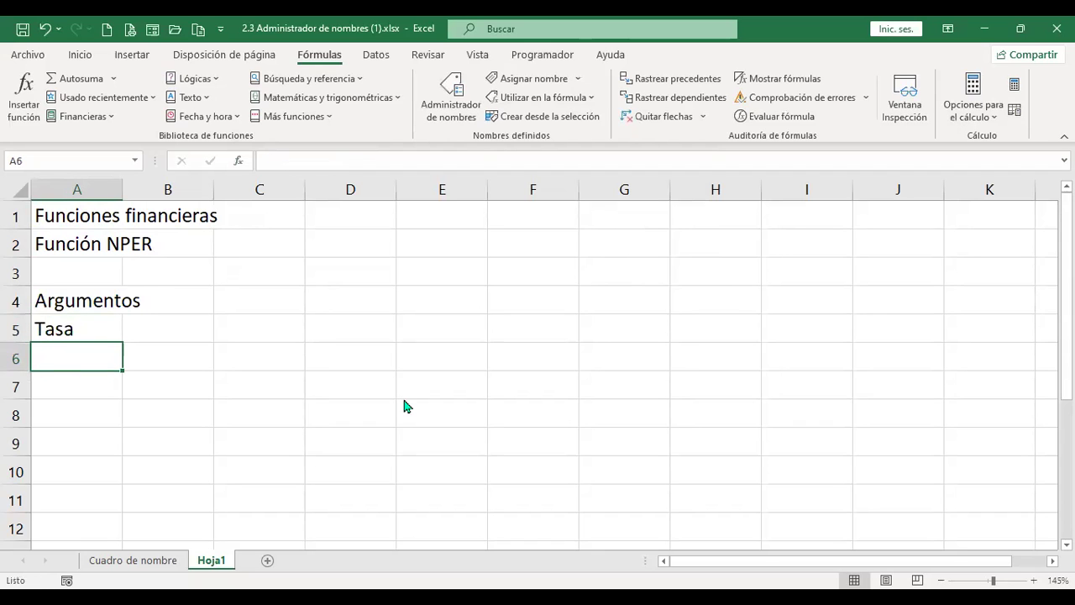
type("Pago")
key("Return")
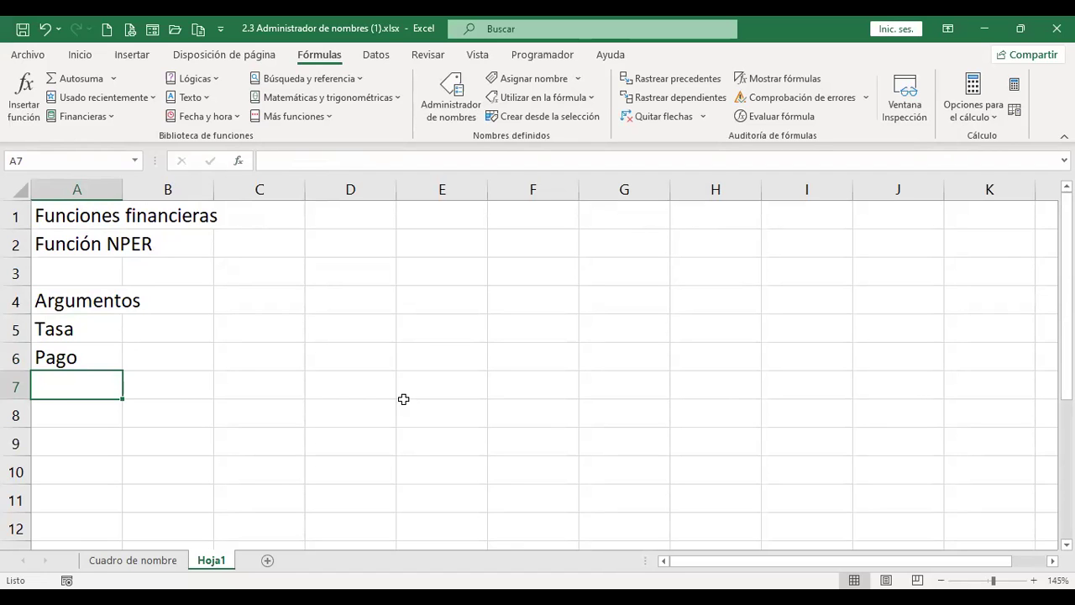
type("Va")
key("Return")
type("Vf")
key("Return")
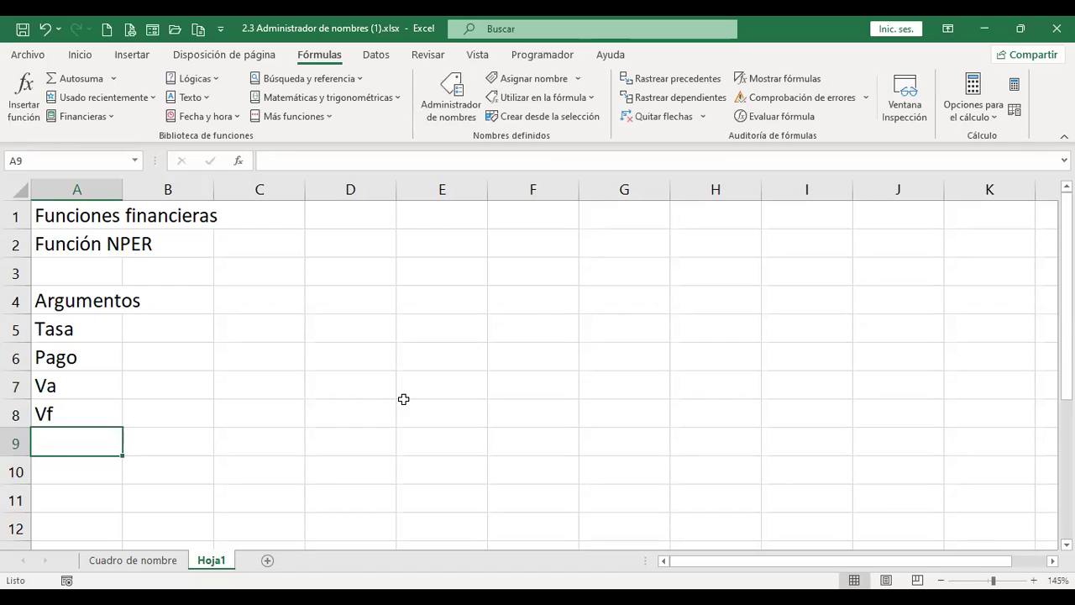
type("Tipo")
key("Return")
- Enter a rate of 7% in B5, beside the Tasa label
key("Up")
key("Up")
key("Up")
key("Up")
key("Up")
key("Up")
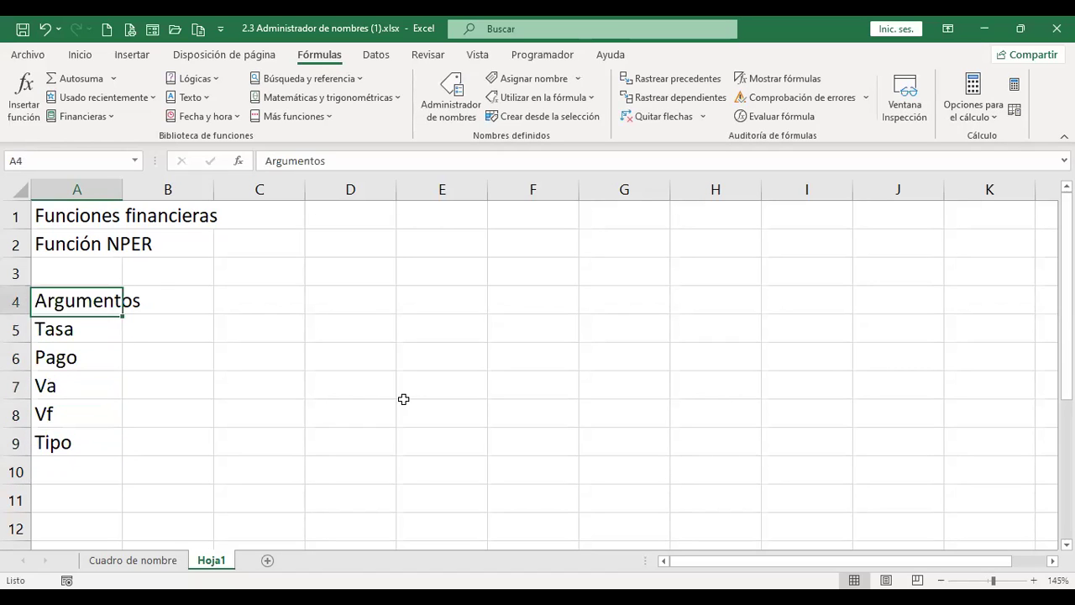
key("Right")
key("Down")
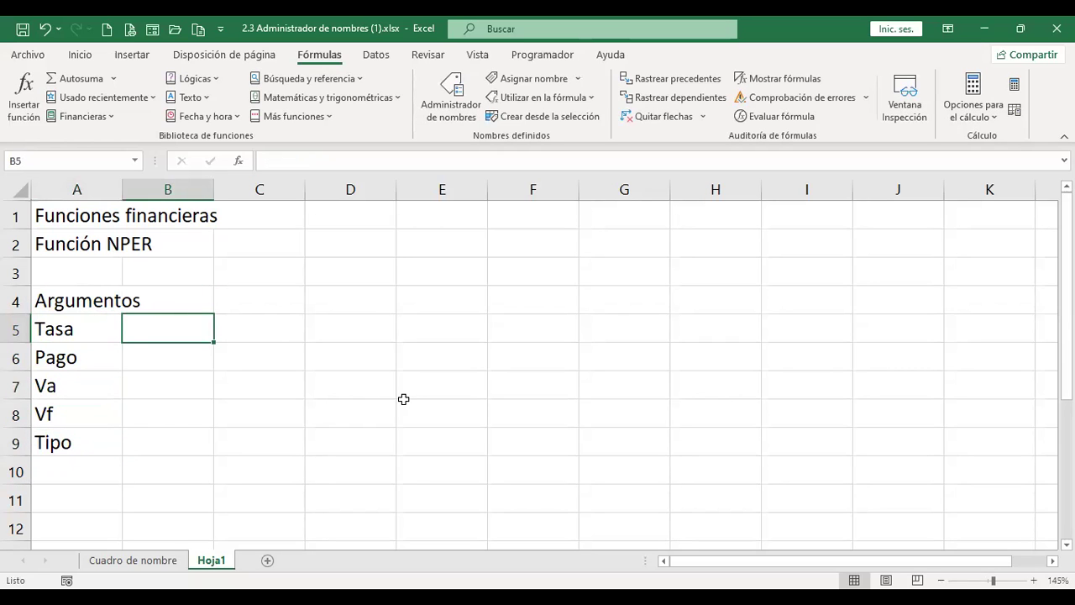
key("Up")
key("Right")
key("Left")
key("Down")
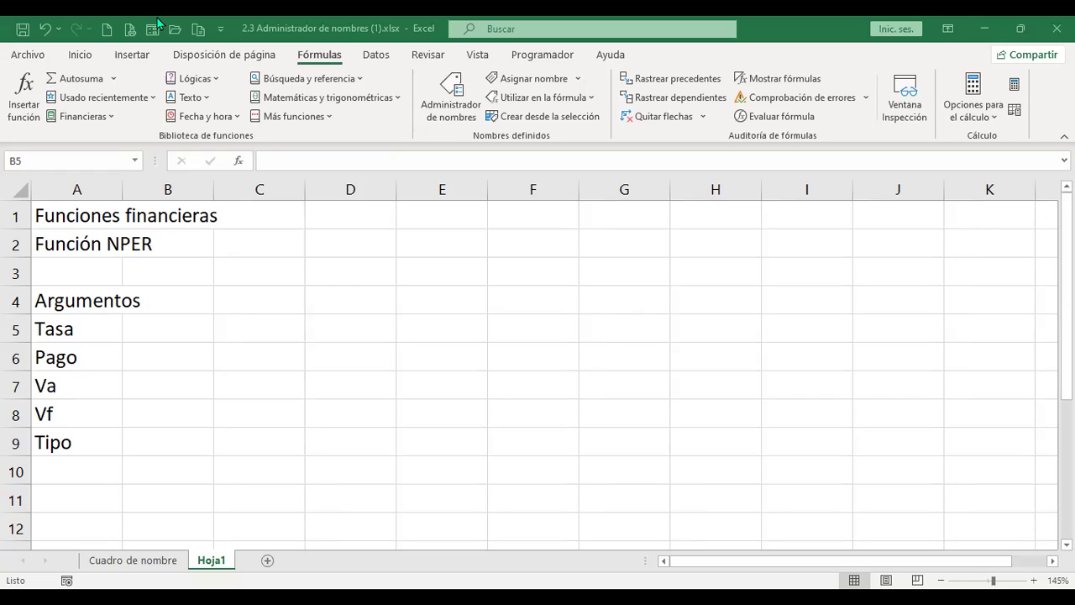
type("7%")
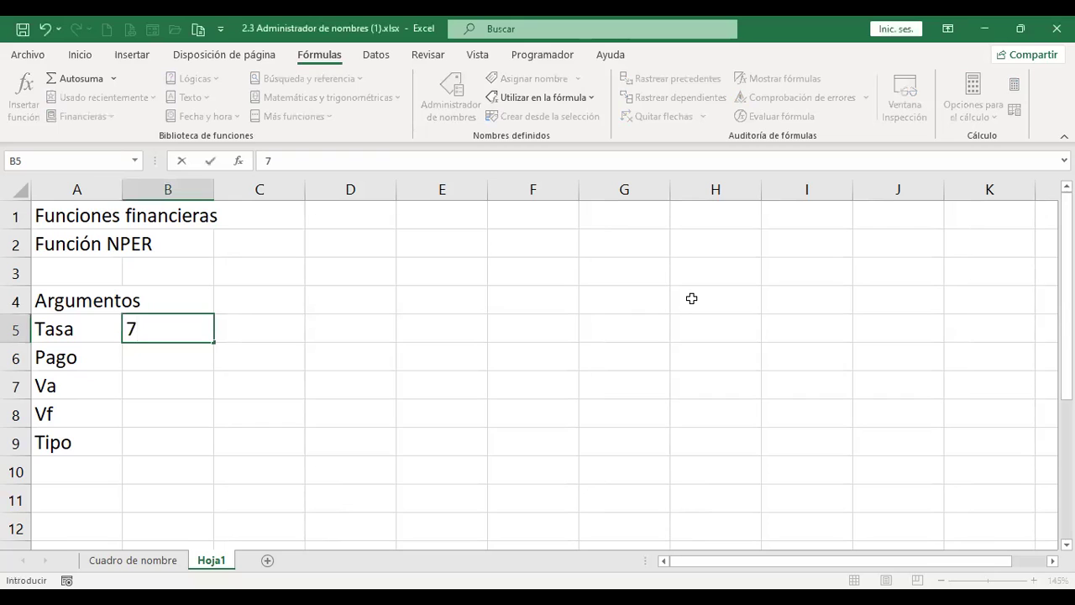
key("Return")
- Label the rate as "anual" in C5
key("Up")
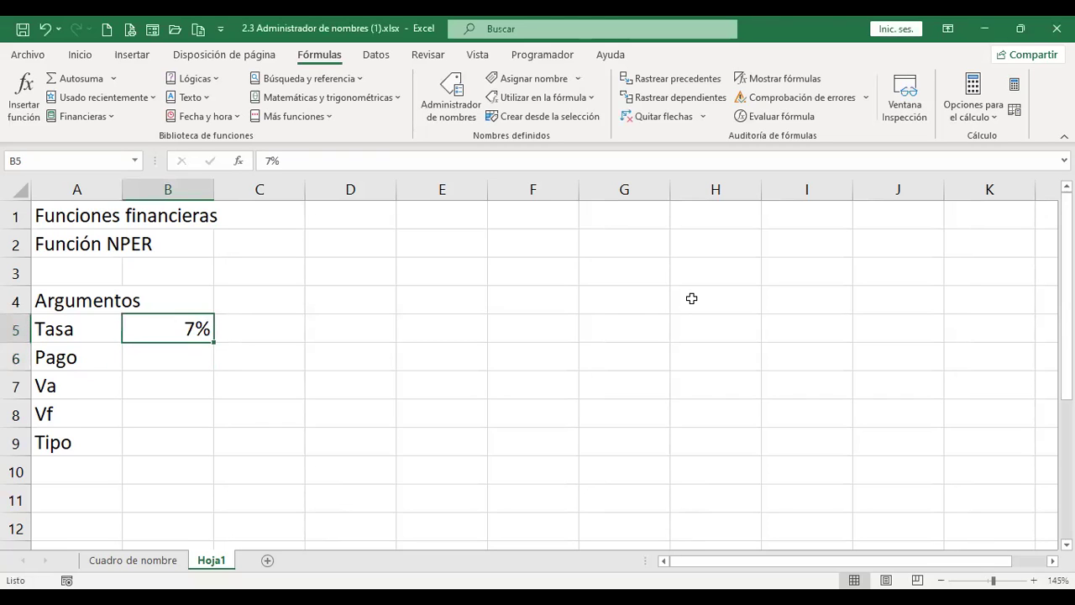
key("Right")
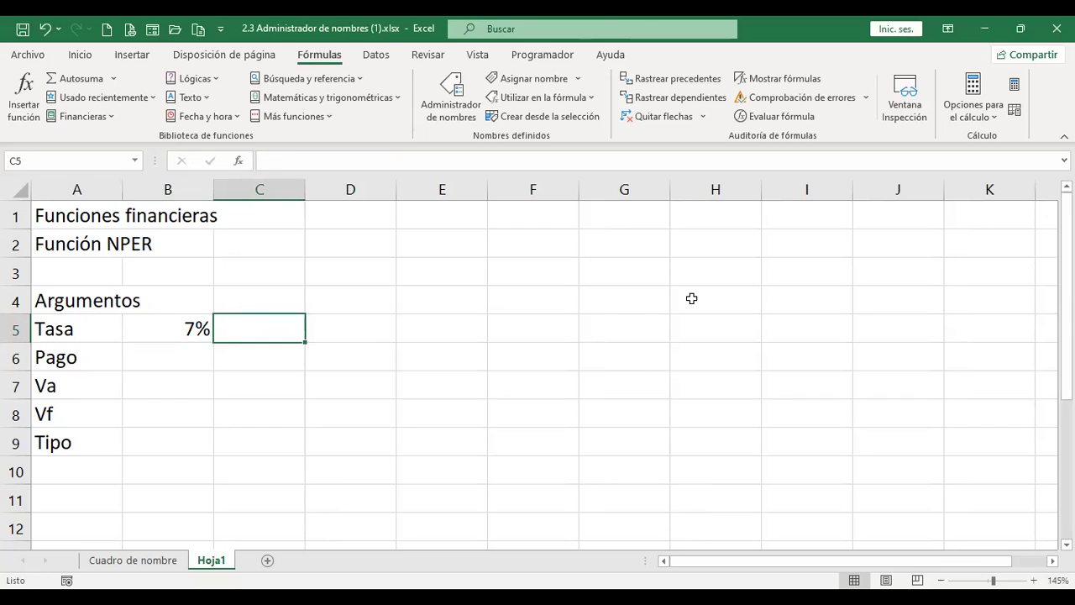
type("anual")
key("Return")
- Enter the argument values 100 for Pago in B6, 1000 for Va in B7 and 0 for Vf in B8
key("Left")
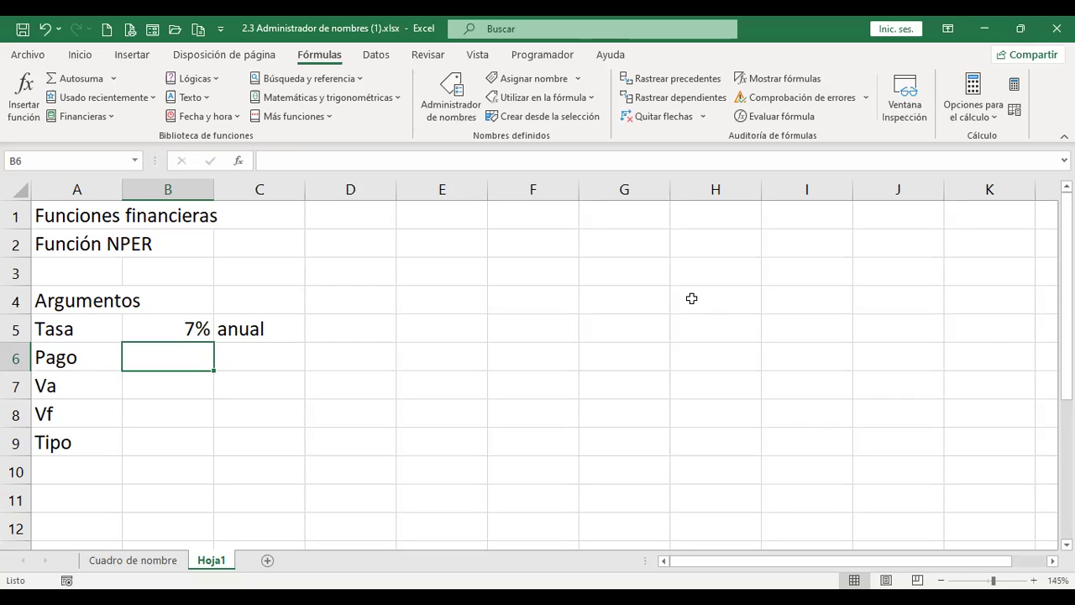
type("100")
key("Return")
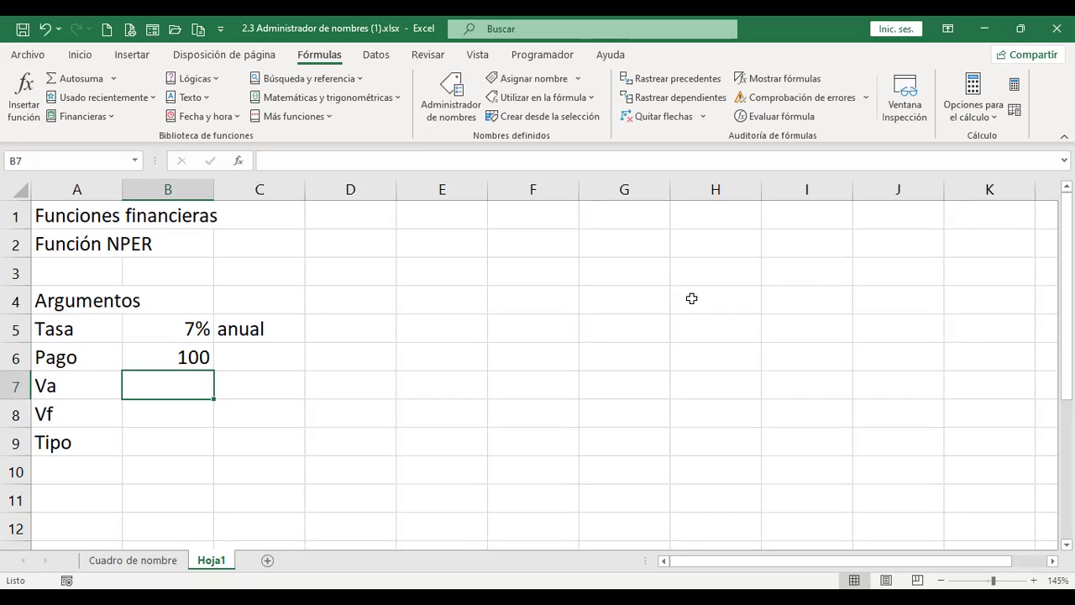
type("0")
key("Return")
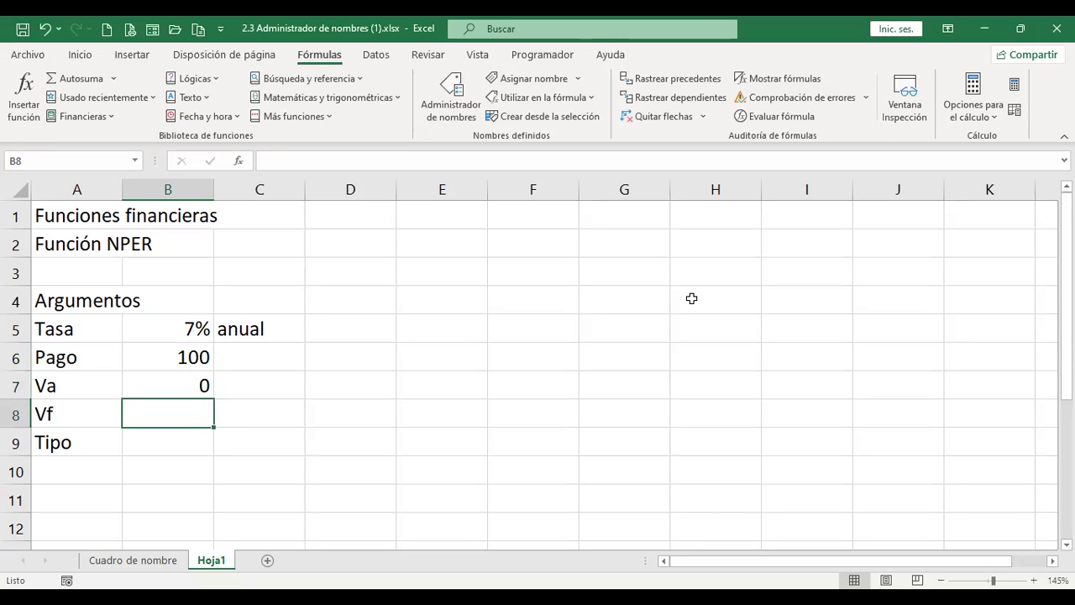
key("Up")
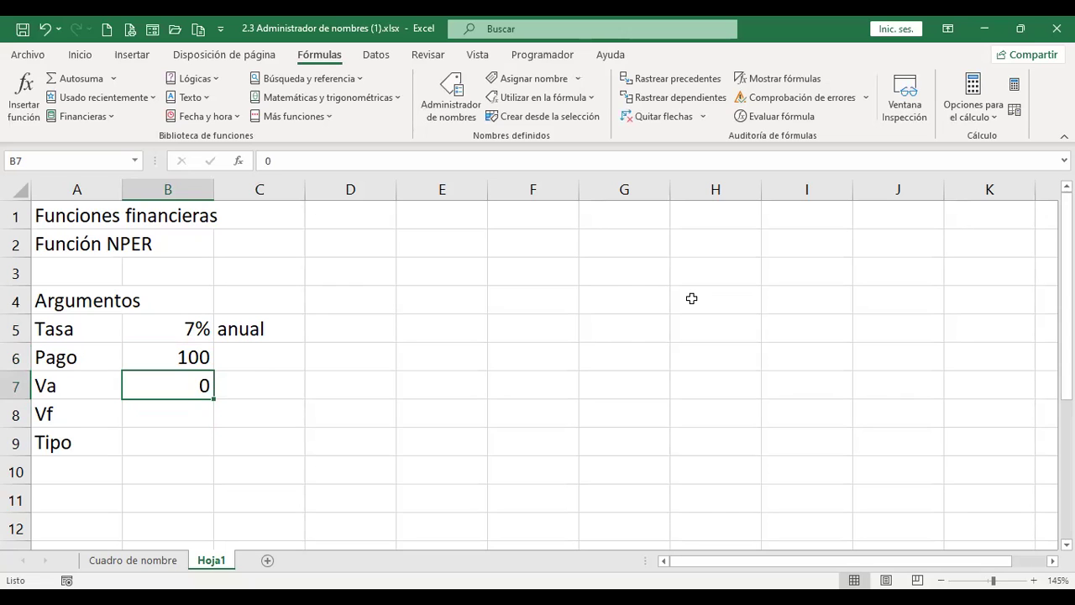
type("1000")
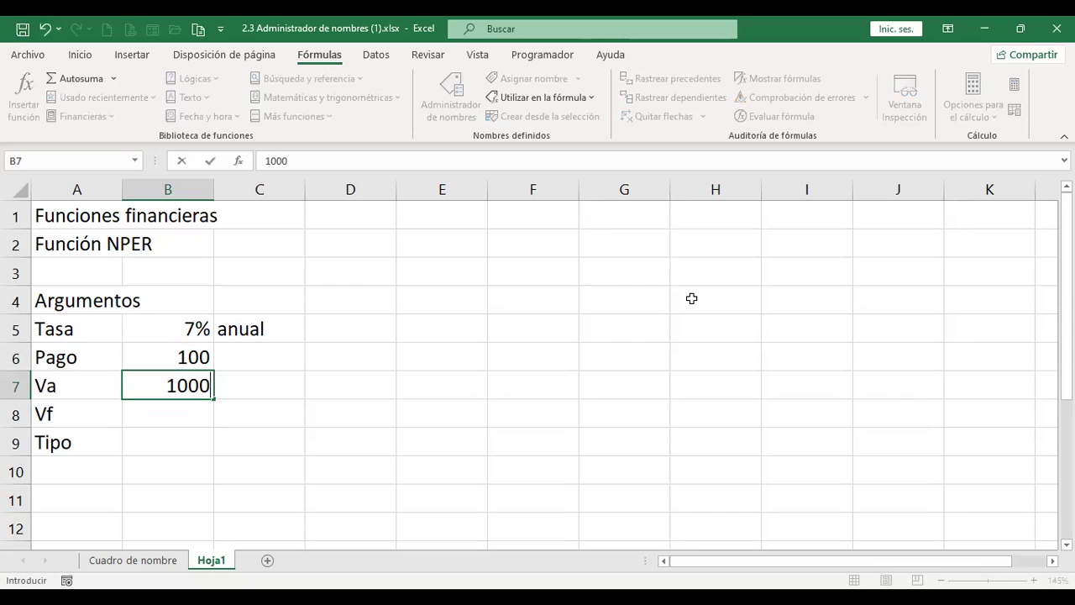
key("Return")
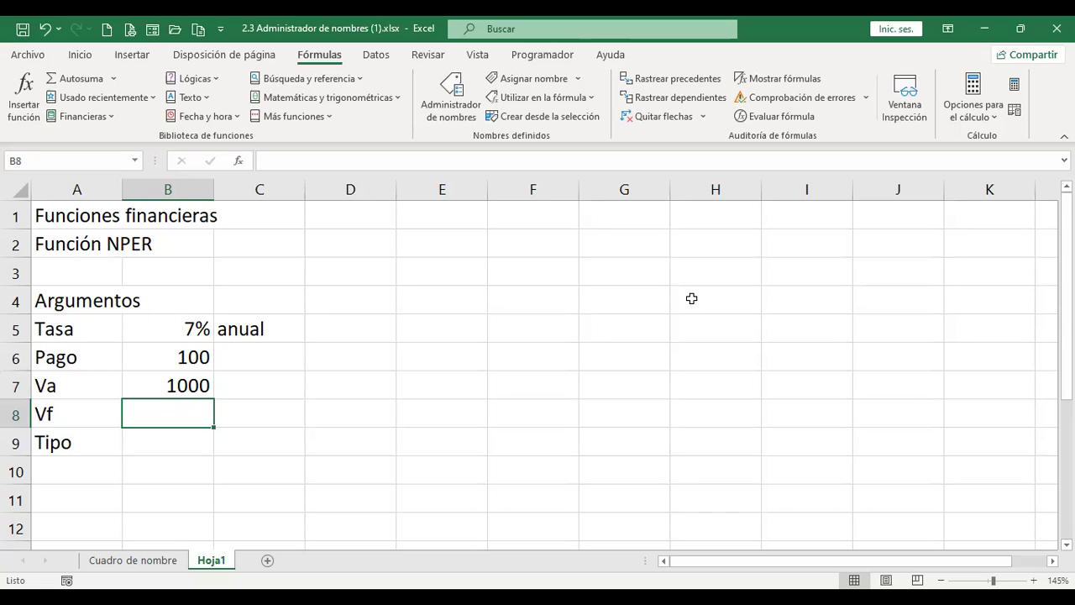
type("0")
key("Return")
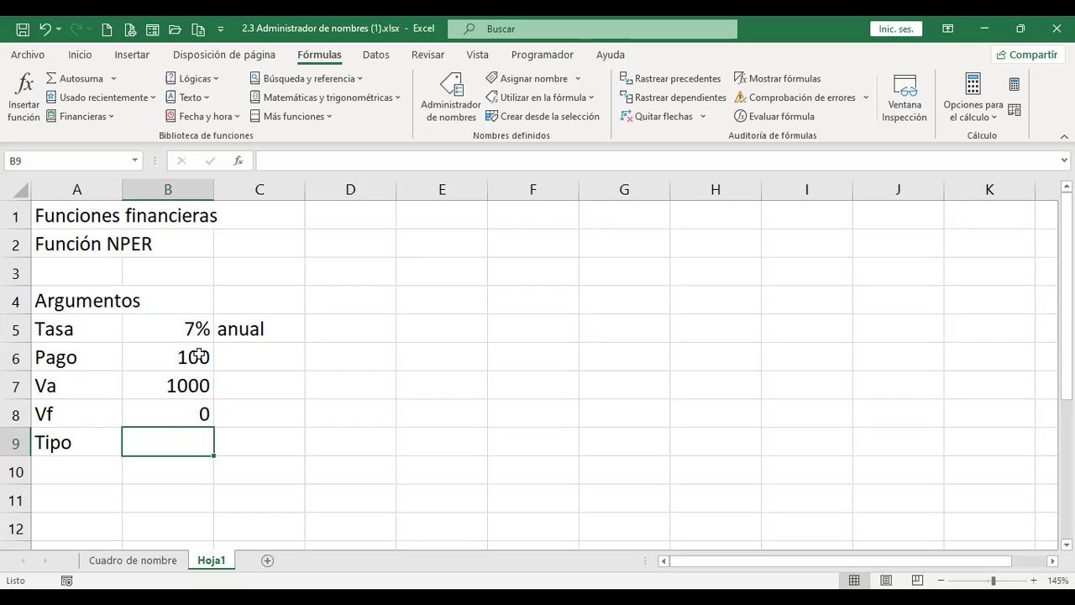
- Insert the financial function NPER in D4 and set its Tasa argument to B5/12, keeping the argument values uncovered by the dialog
left_click(353, 302)
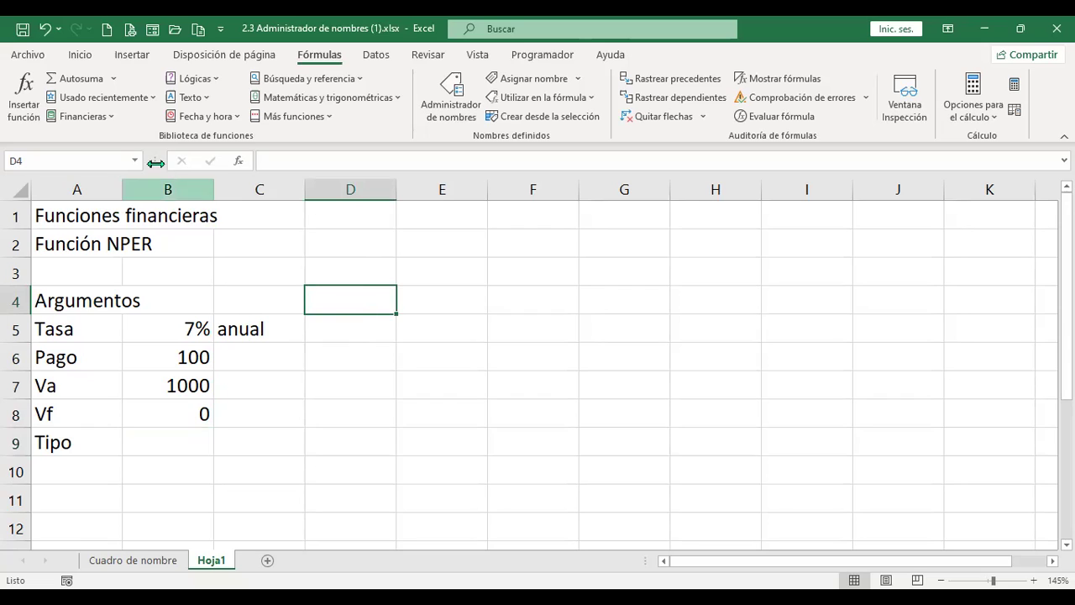
left_click(107, 122)
scroll(113, 389, "down", 5)
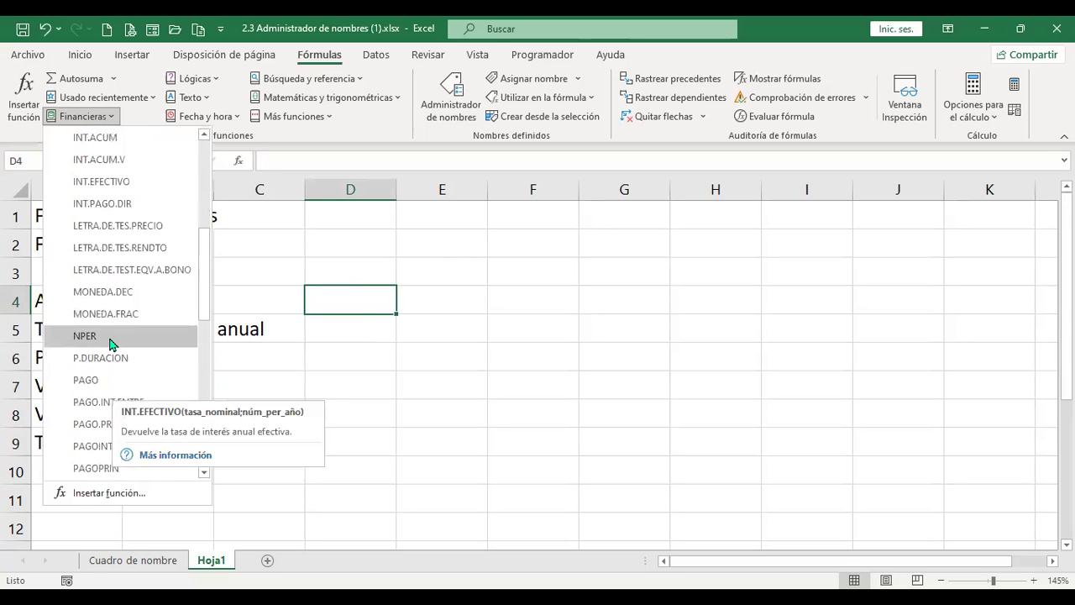
left_click(112, 339)
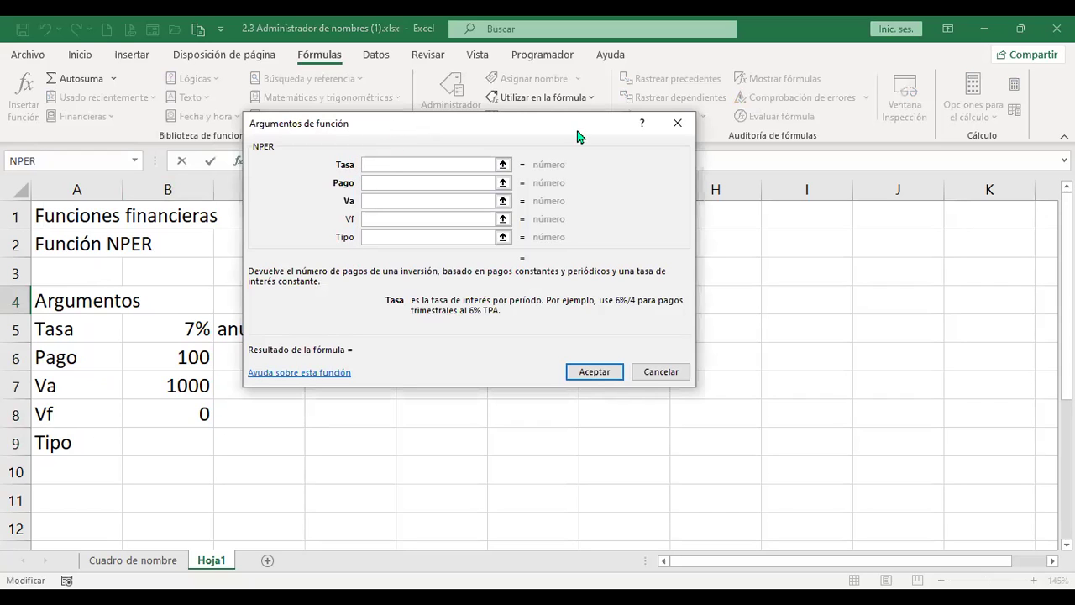
left_click_drag(423, 130, 606, 137)
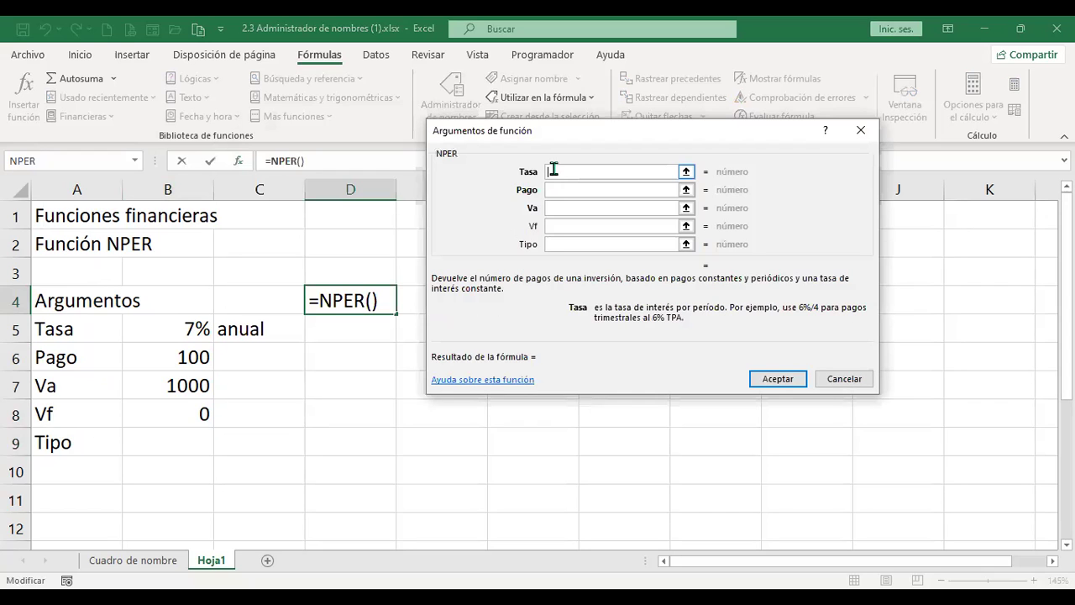
left_click(165, 328)
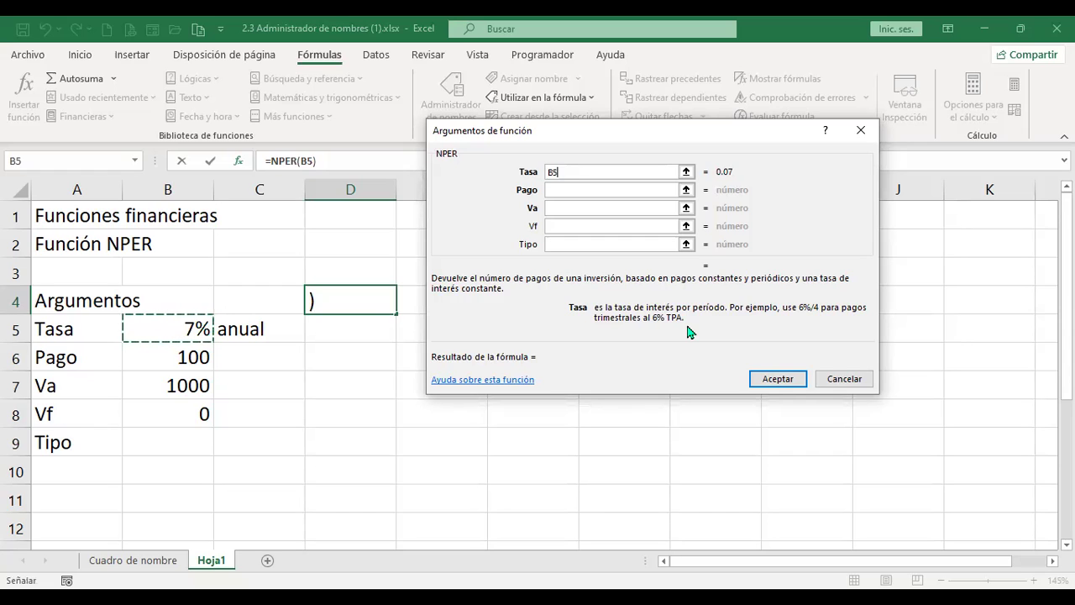
type("/12")
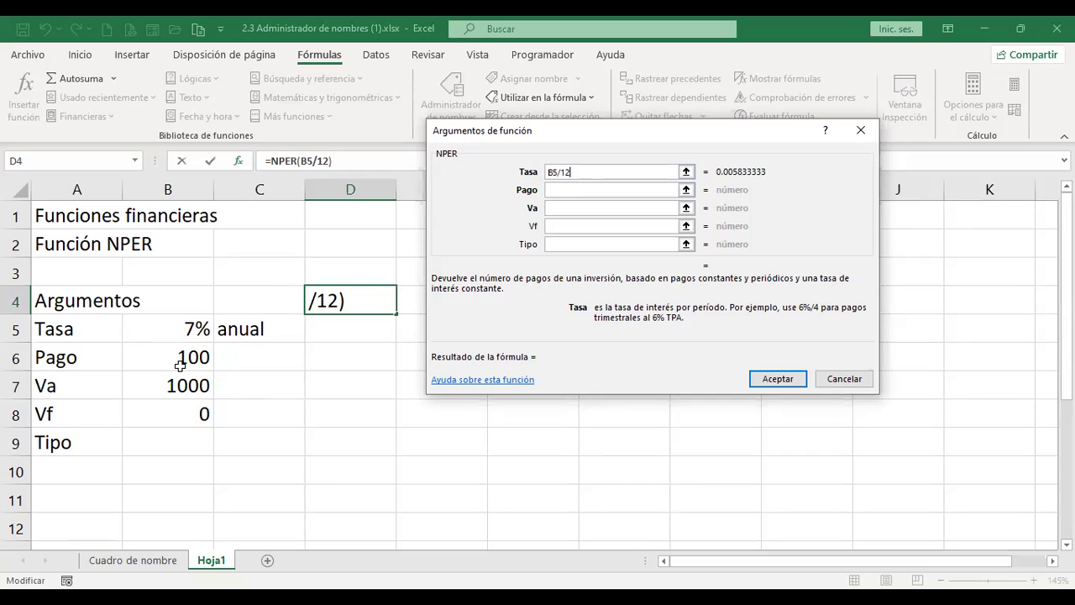
- Set the NPER function's Pago argument to cell B6 and its Va argument to cell B7
left_click(566, 190)
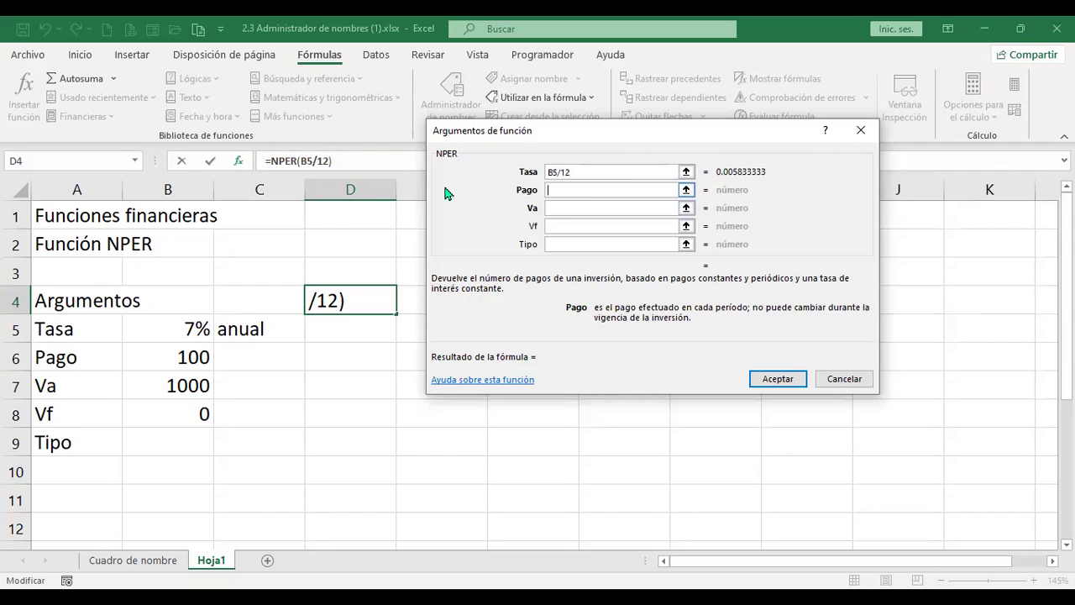
left_click(145, 358)
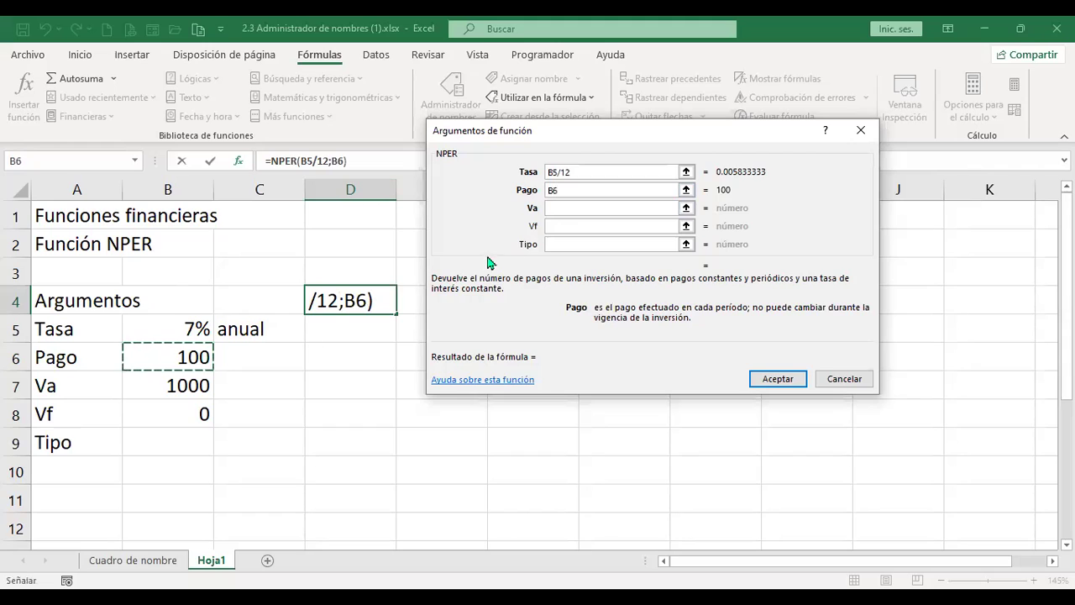
left_click(563, 208)
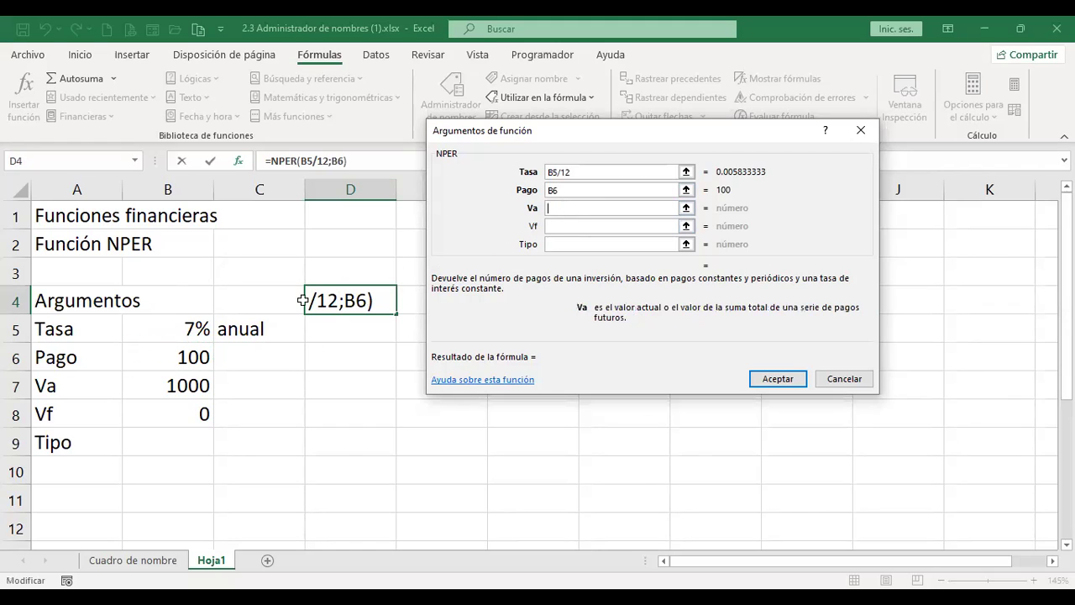
left_click(162, 387)
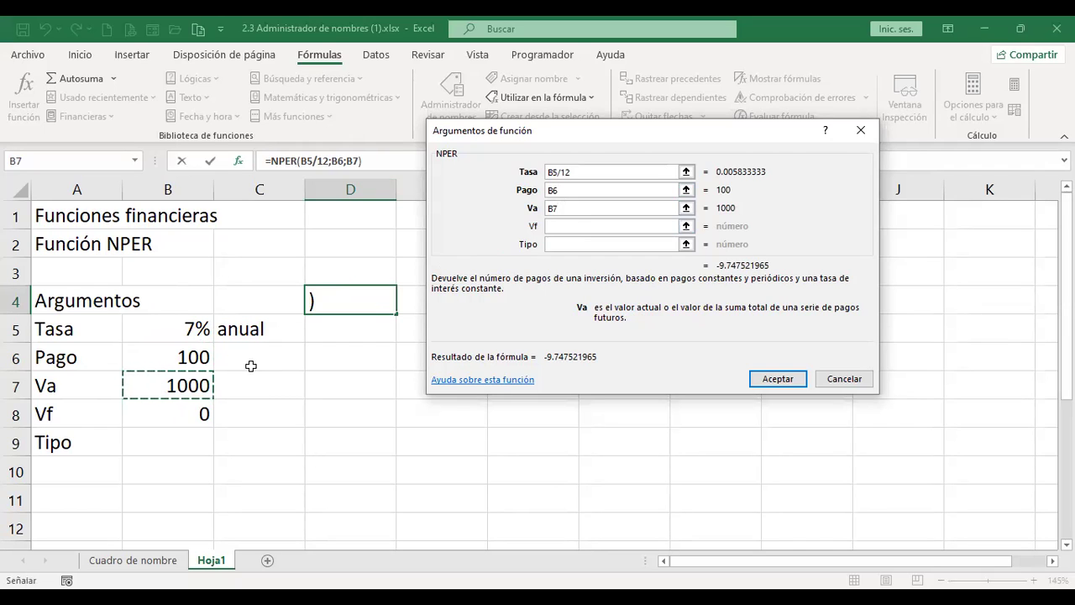
- Set the NPER function's Vf argument to 0 and leave its Tipo argument empty
left_click(585, 226)
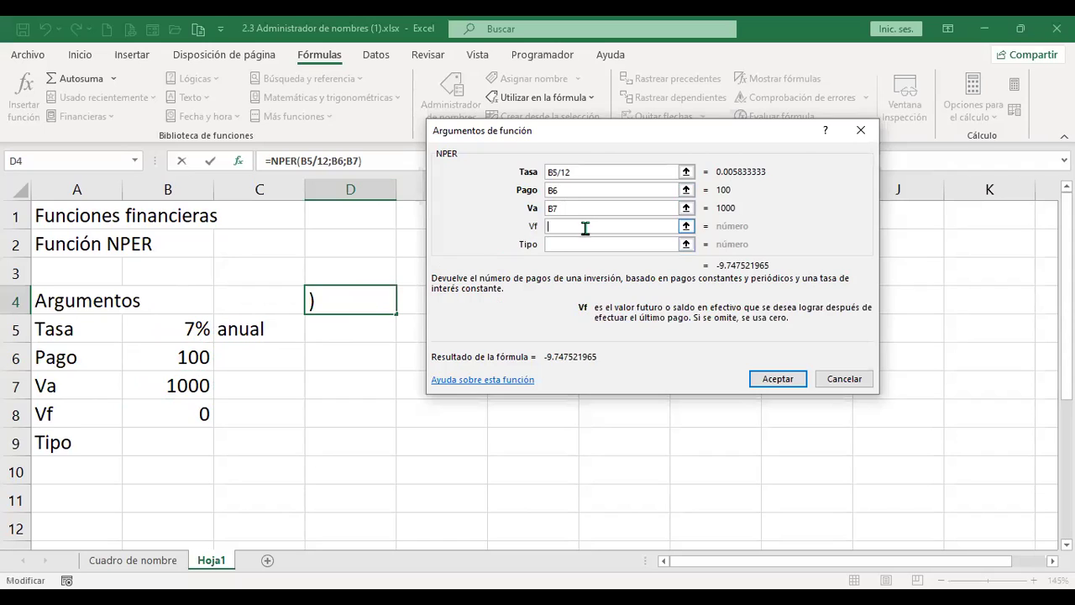
type("0")
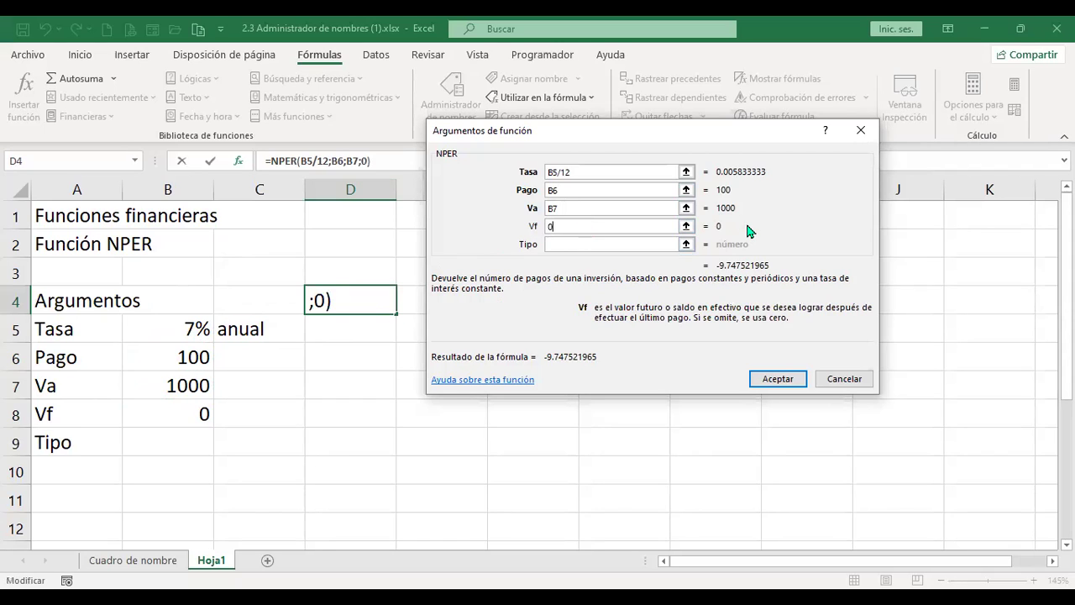
left_click(648, 246)
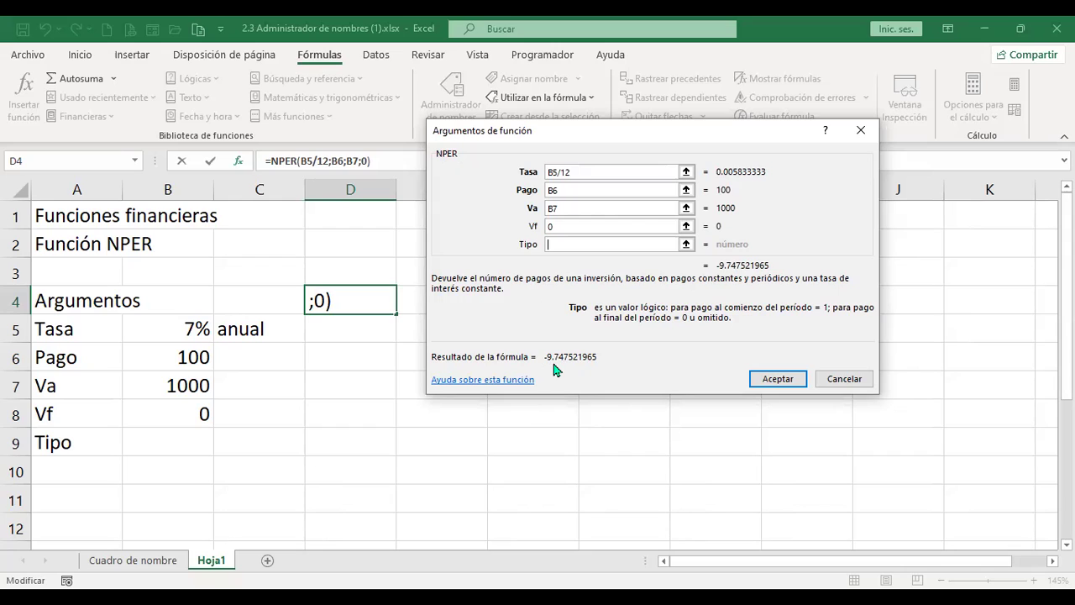
- Make the NPER function's Pago argument negative as -B6 and accept the function in D4
left_click(554, 189)
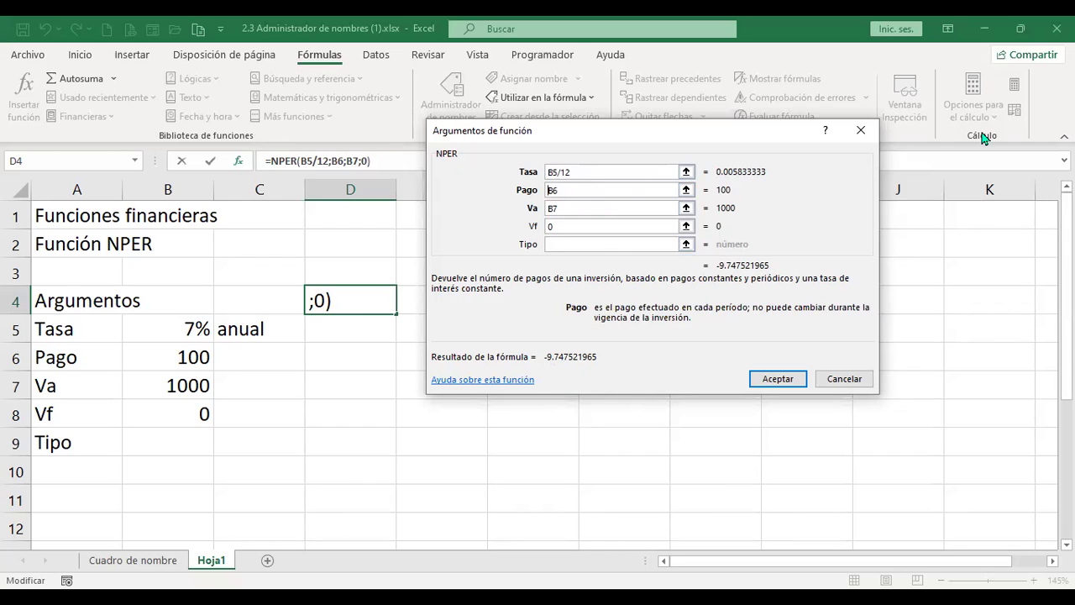
type("-")
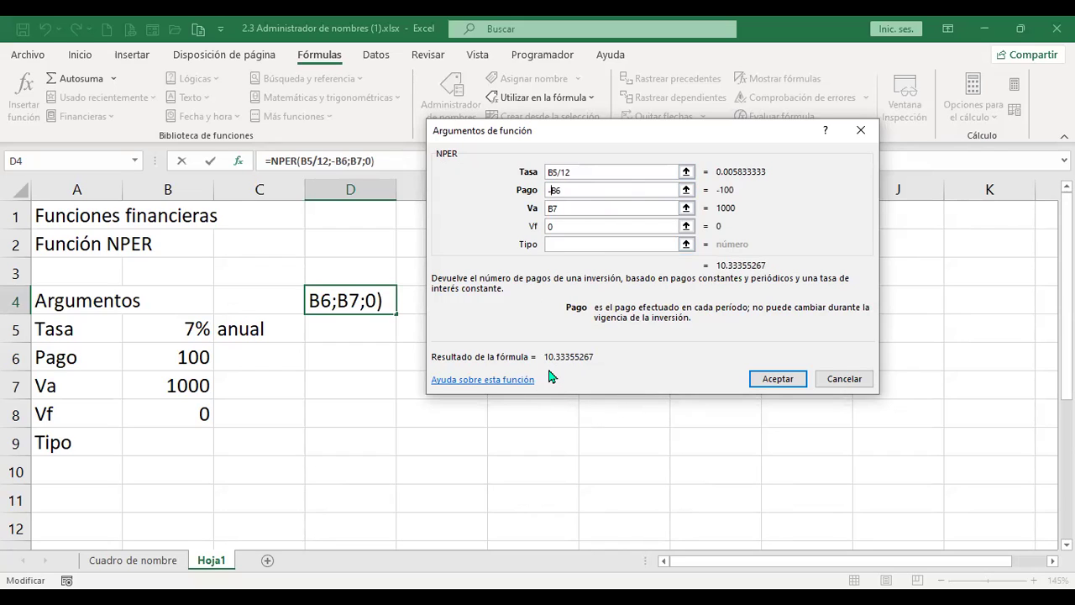
key("BackSpace")
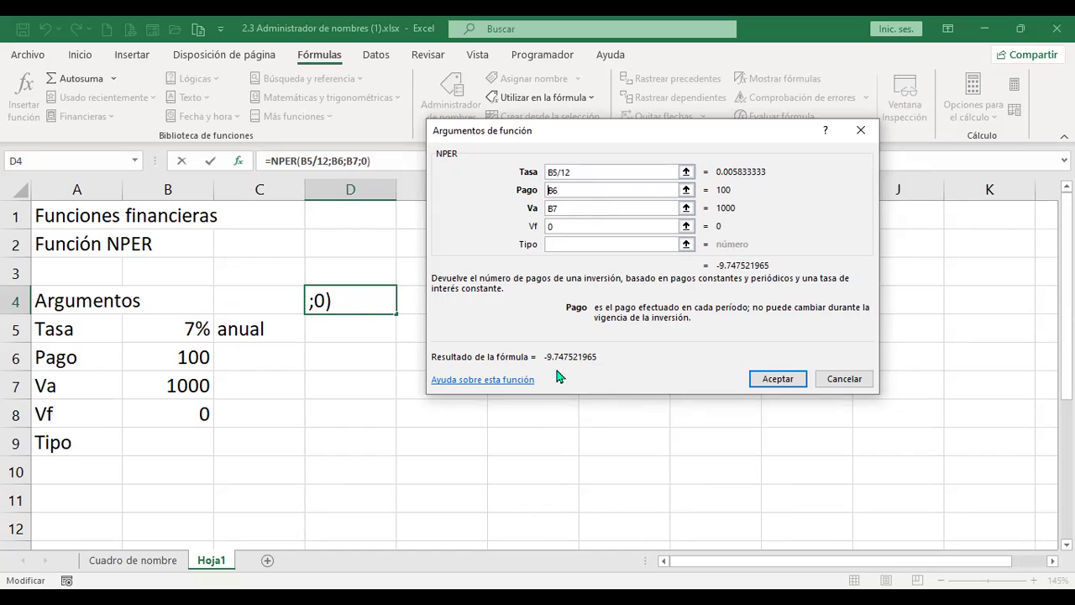
type("-")
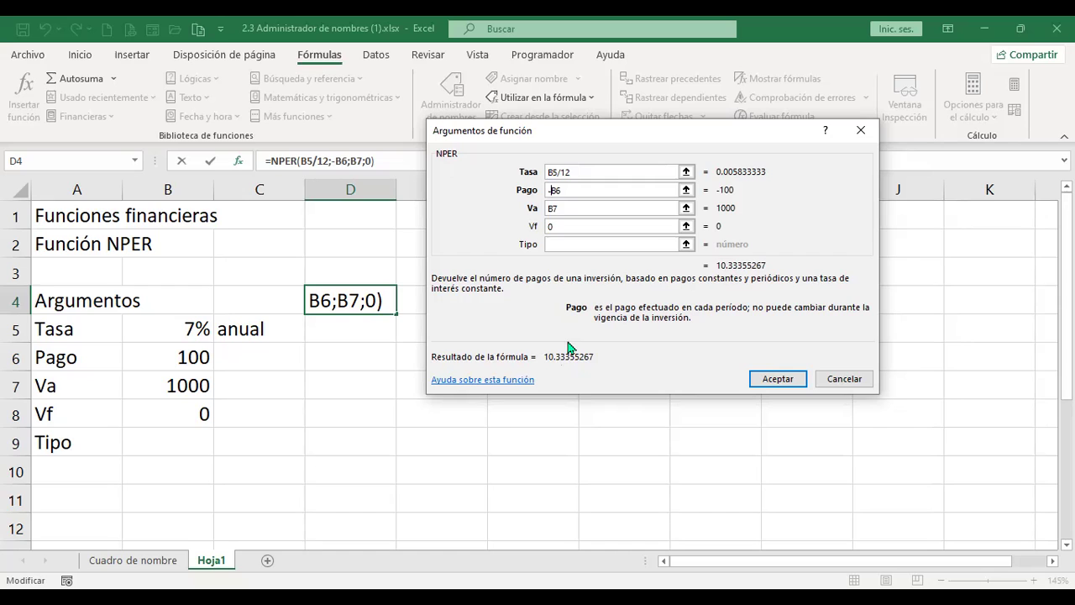
left_click(777, 379)
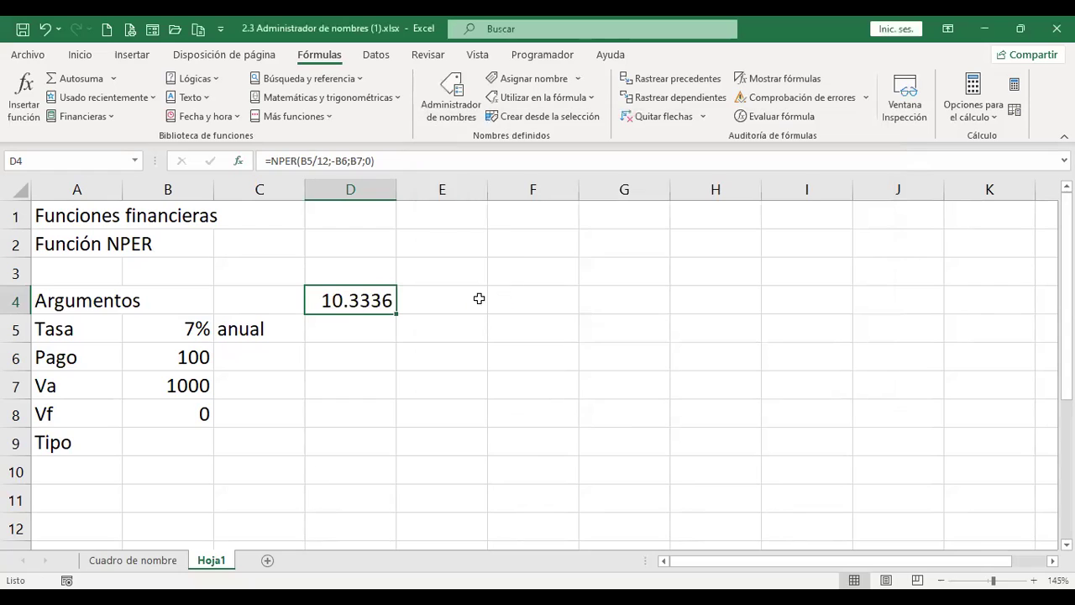
- Label the NPER result with "Número de periodos" in E4
key("Right")
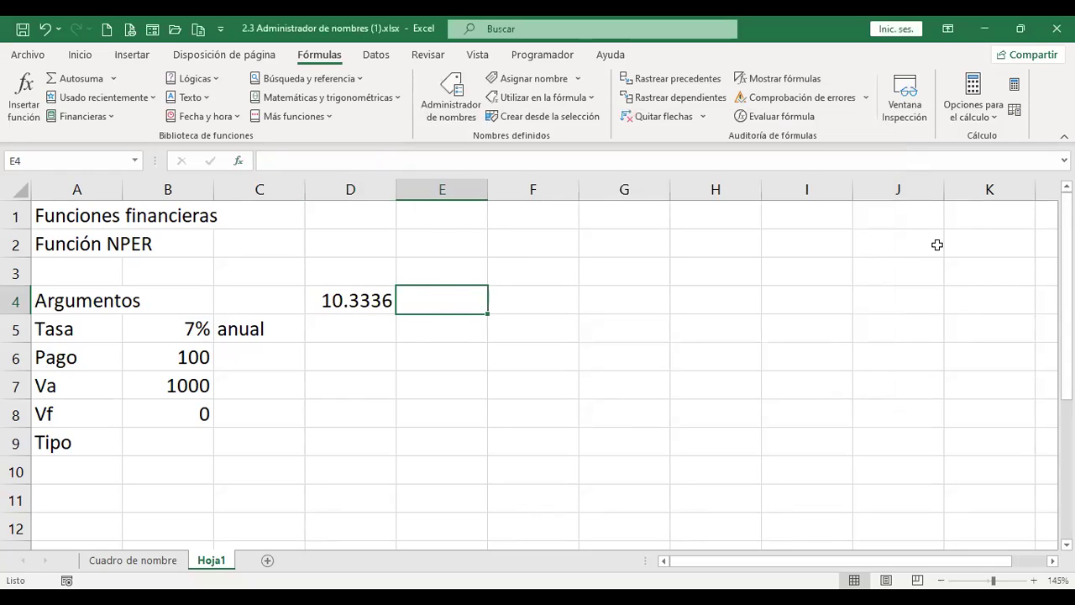
type("Número d")
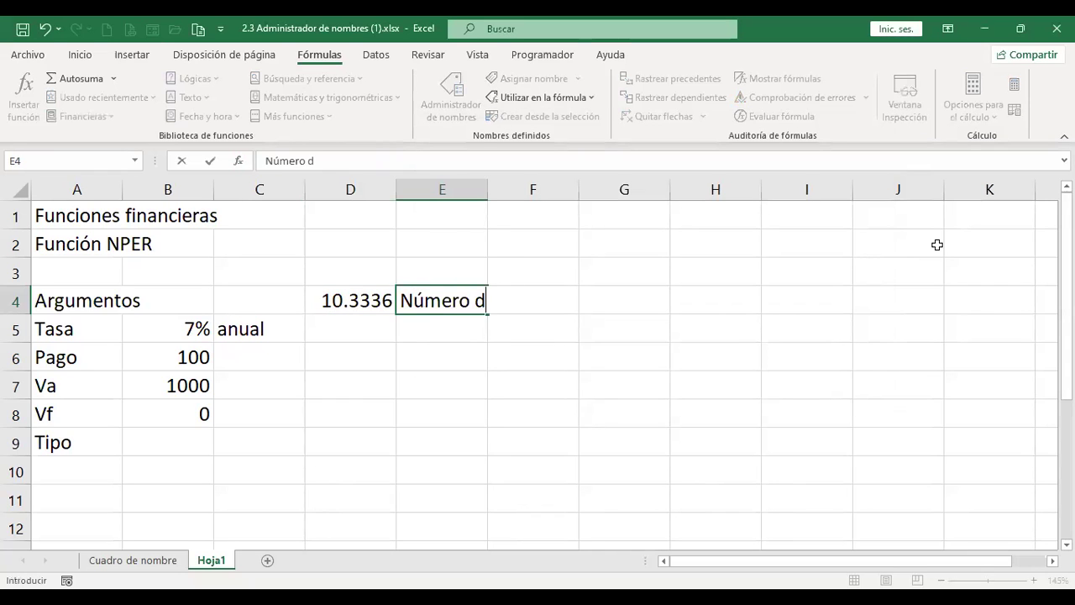
type("e periodos")
key("Return")
- Format the NPER result in D4 to show two decimal places
key("Up")
key("Left")
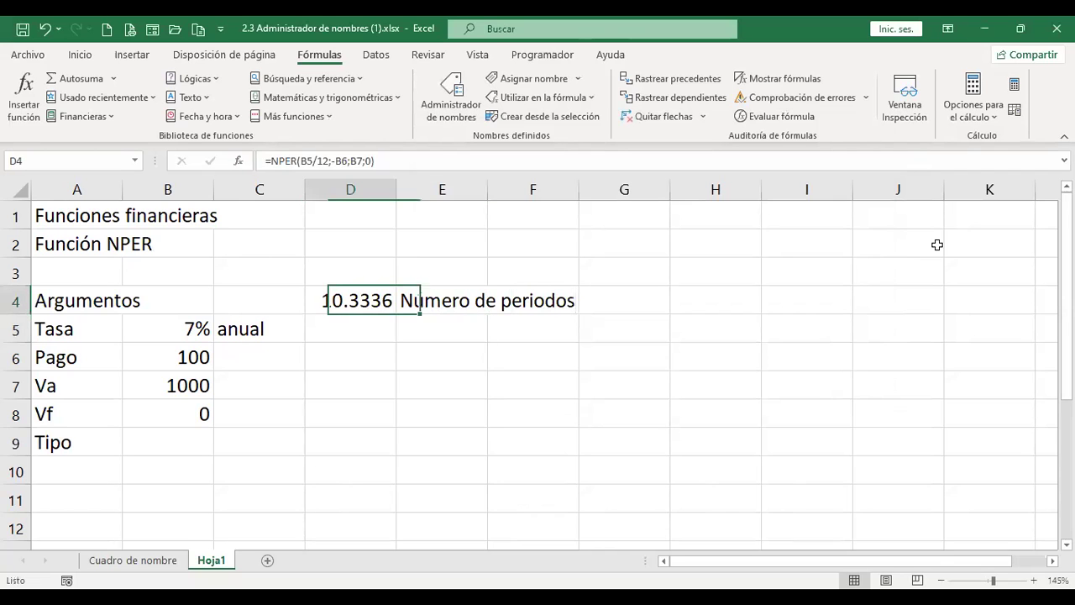
left_click(93, 51)
left_click(600, 111)
left_click(601, 111)
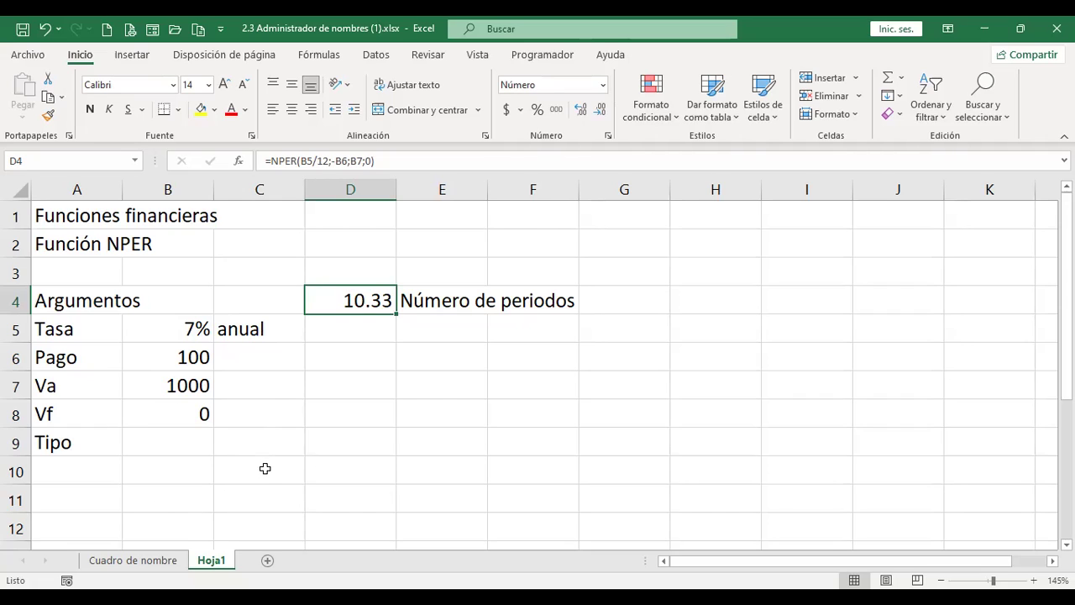
left_click(319, 62)
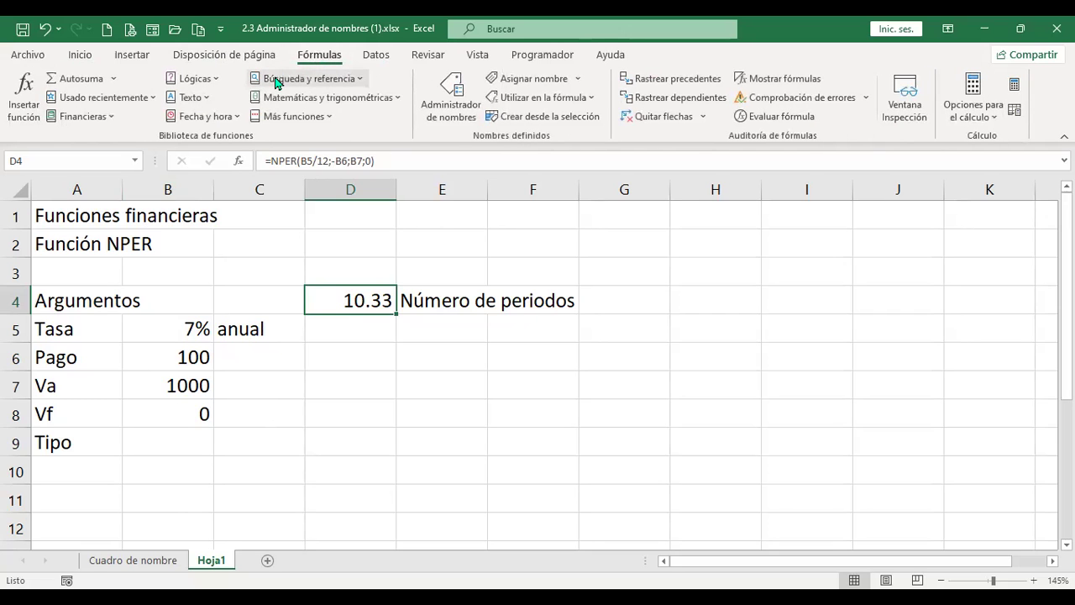
left_click(362, 327)
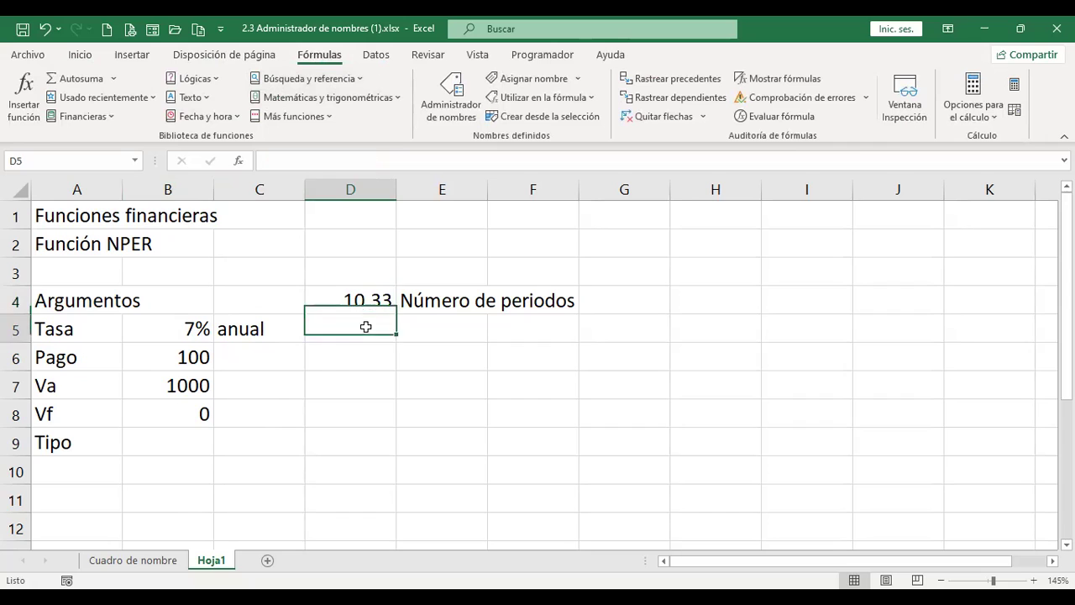
left_click(237, 162)
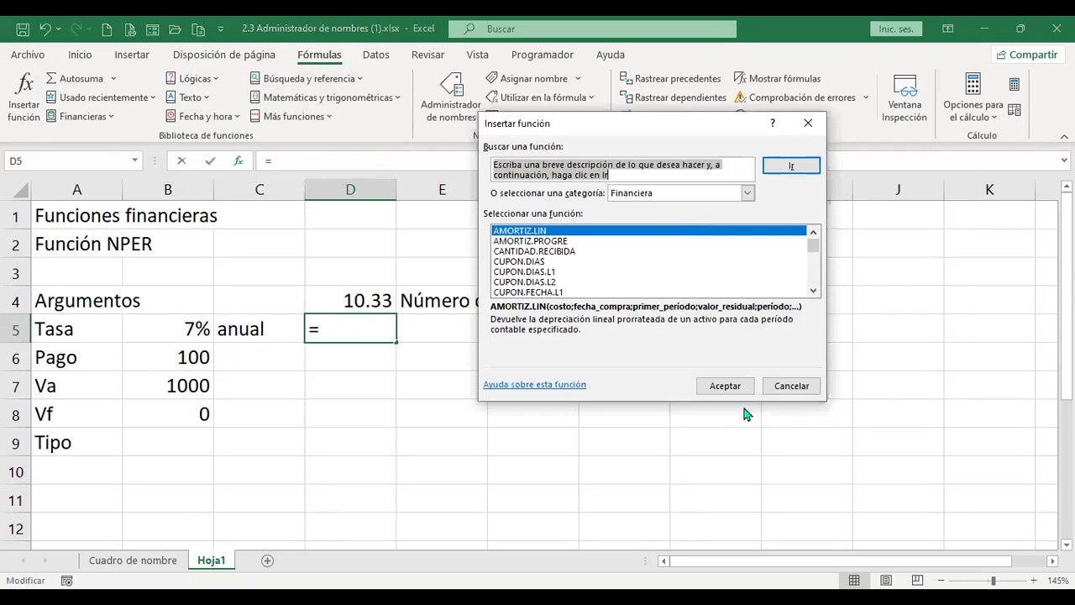
left_click(792, 386)
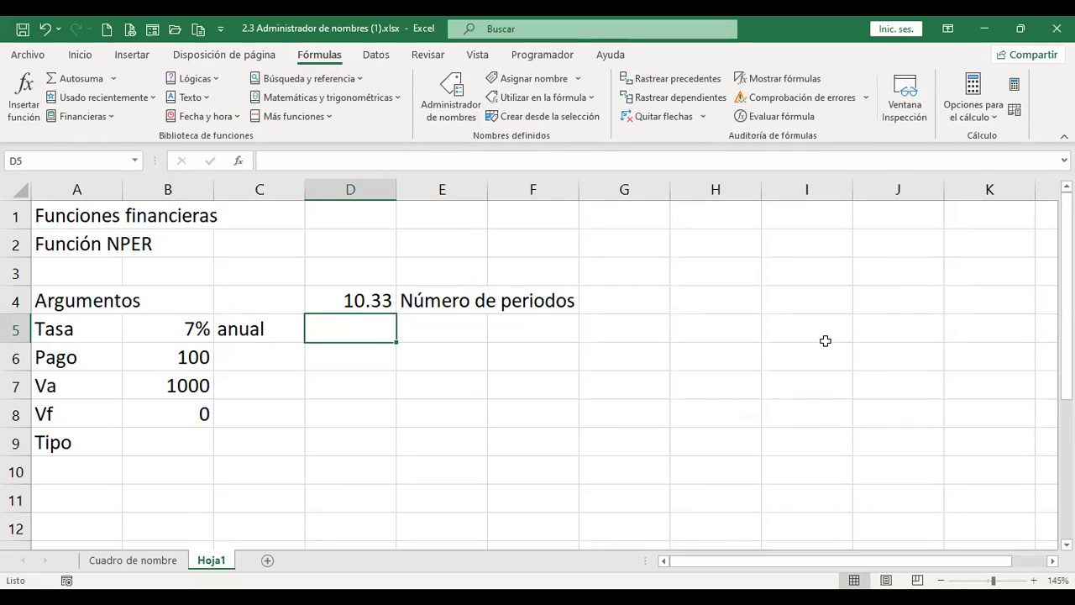
type("+")
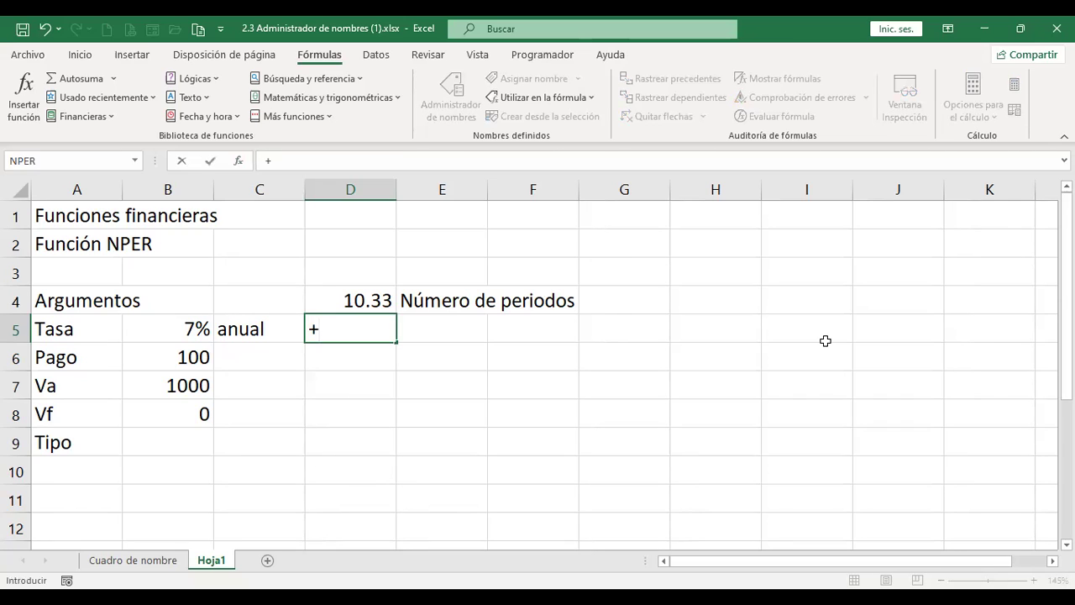
type("nper")
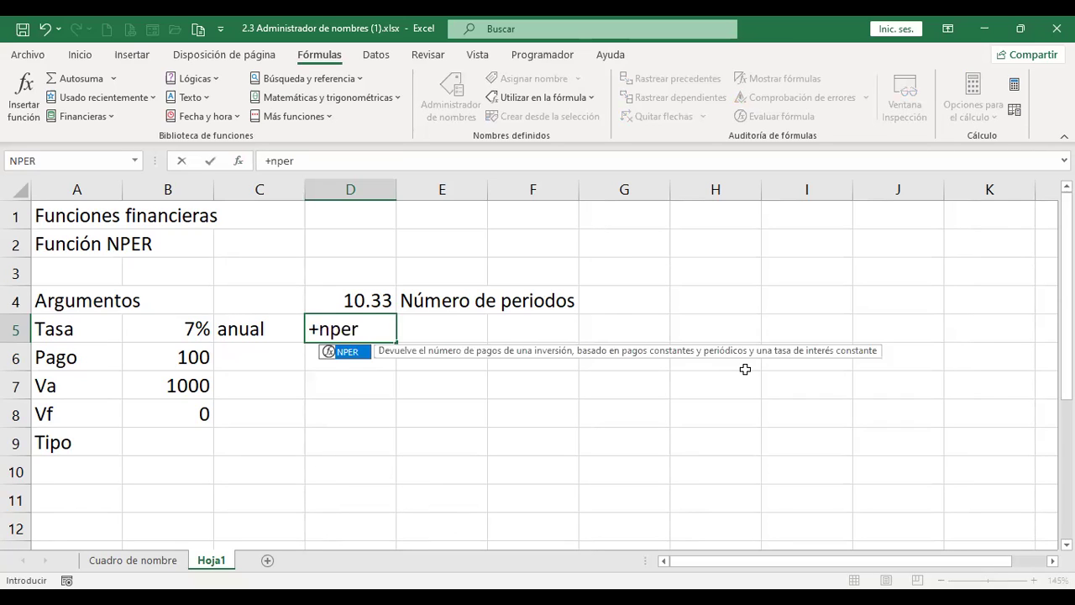
double_click(362, 353)
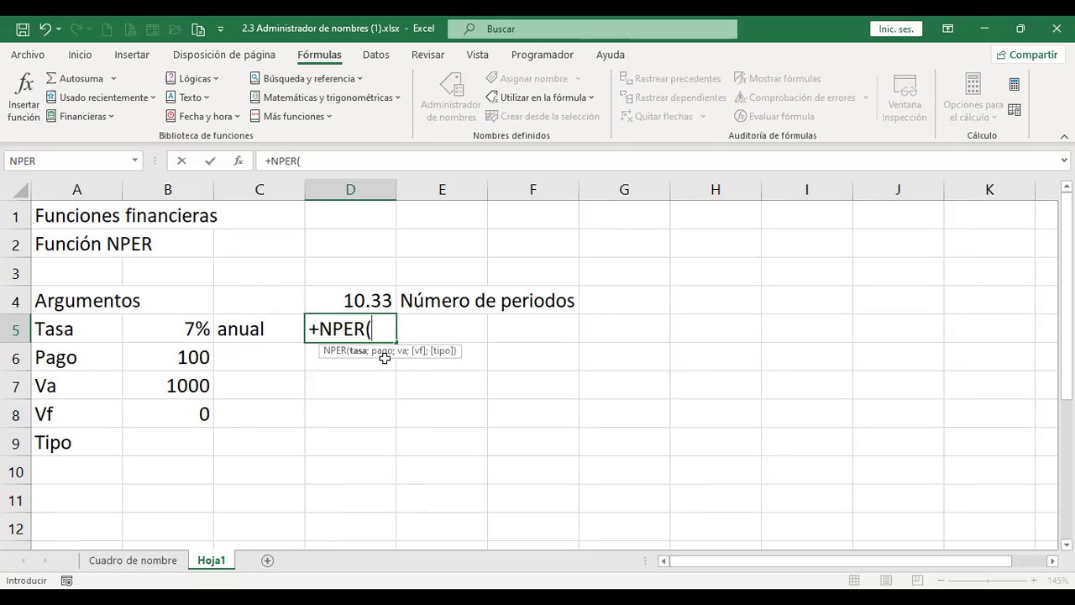
key("Escape")
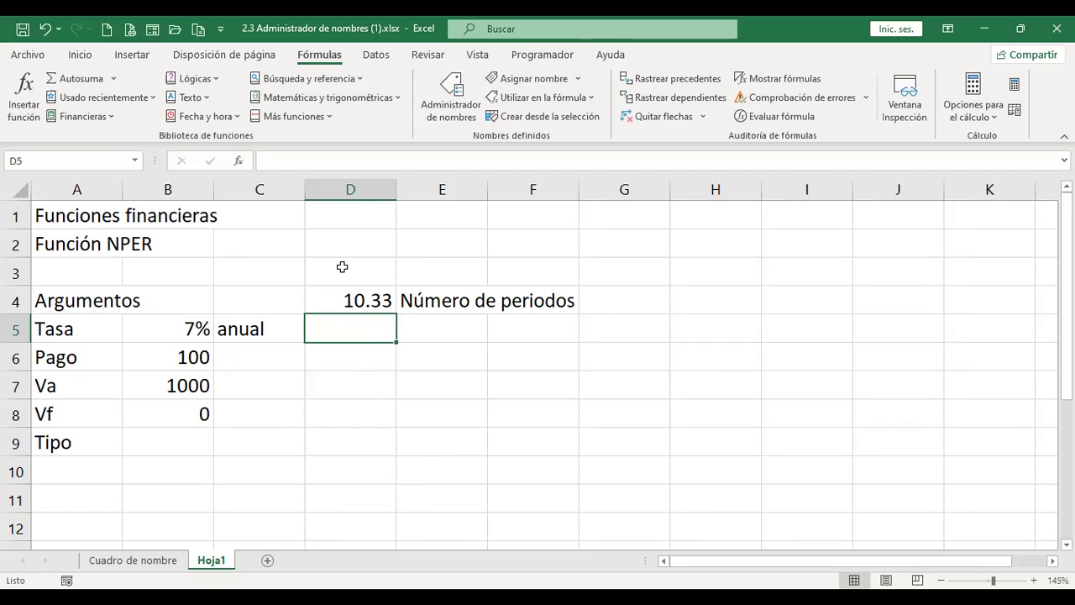
left_click(110, 118)
scroll(204, 215, "down", 1)
left_click_drag(204, 215, 204, 305)
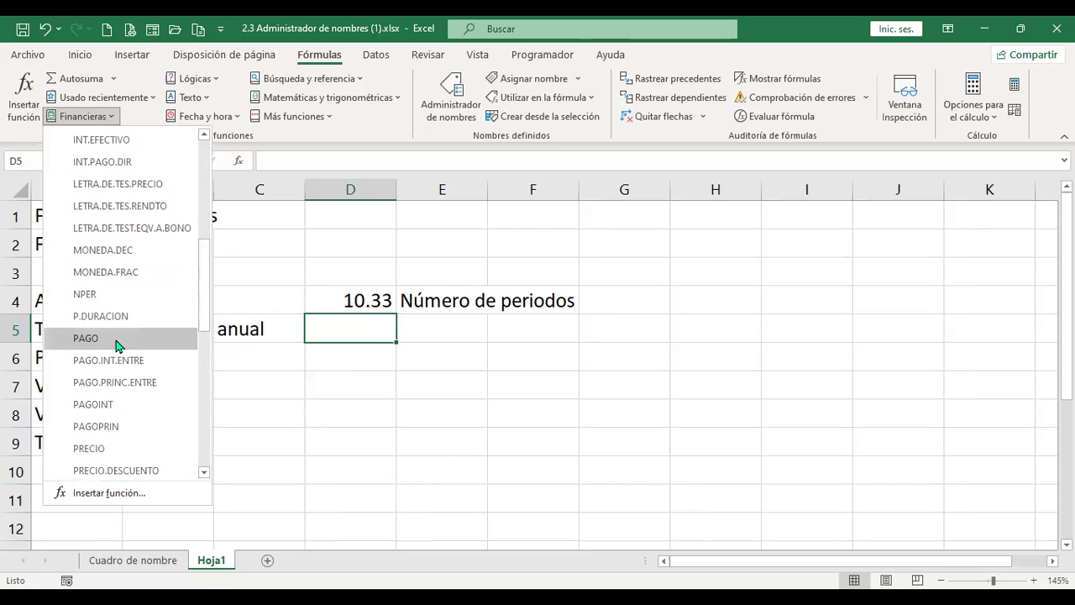
left_click(367, 325)
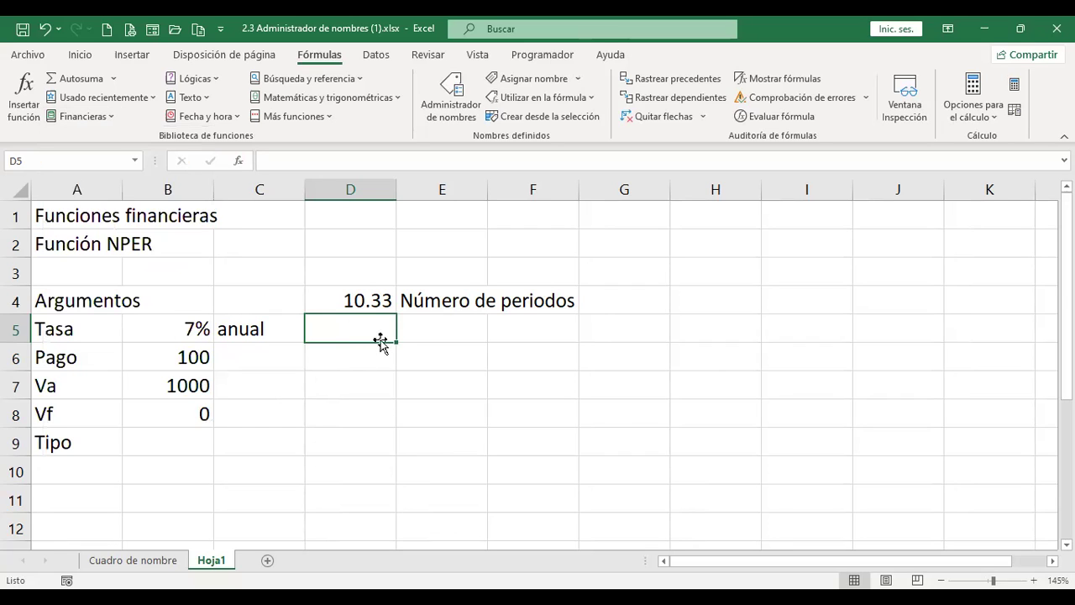
- Enter the label "Función PAGO" in E5
left_click(456, 322)
type("Función ")
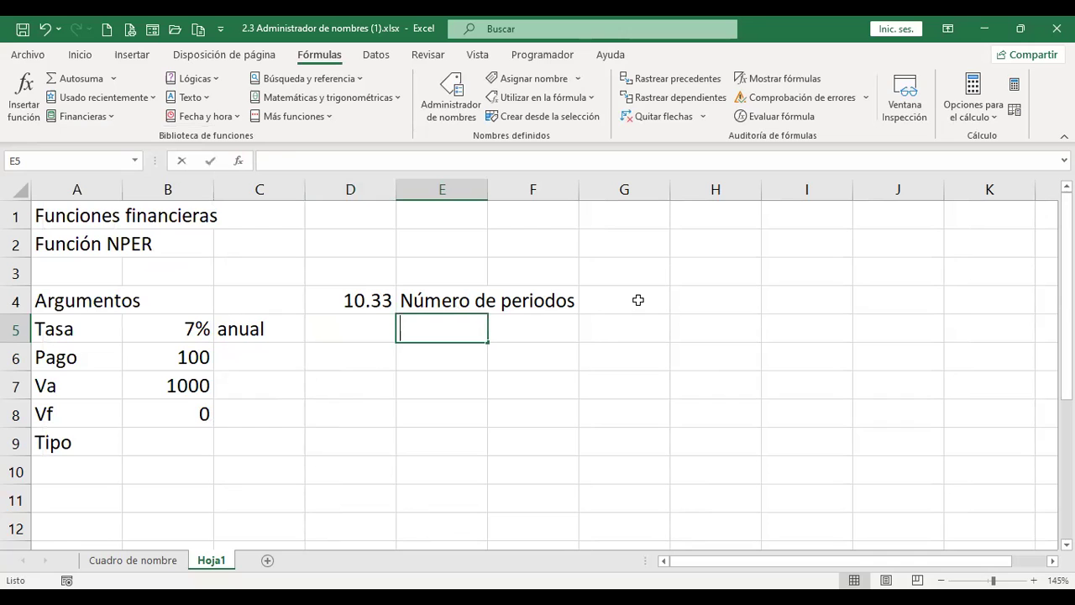
type("PAGO")
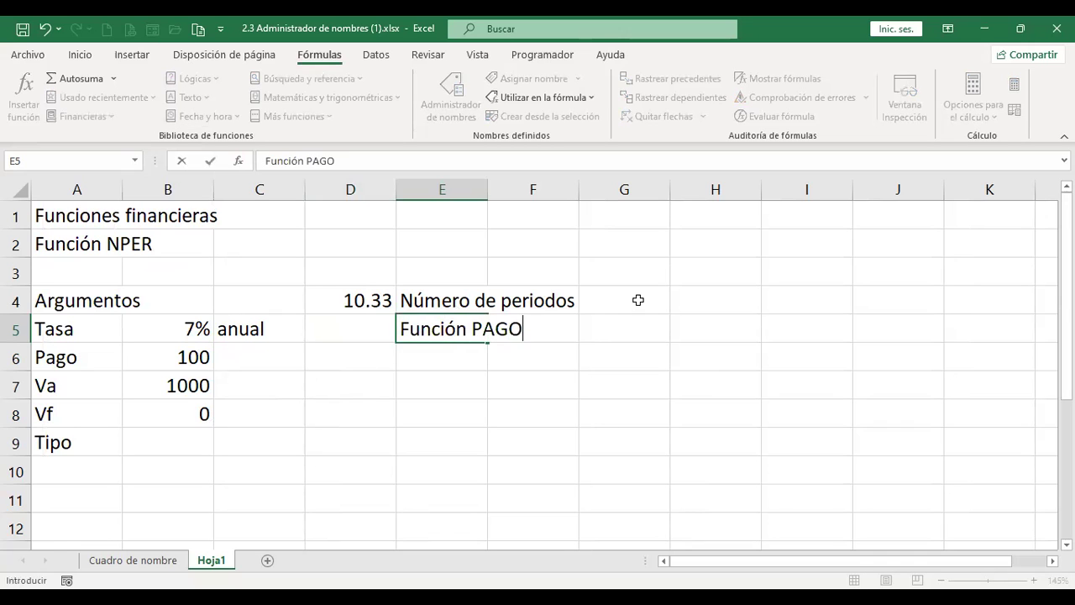
key("Return")
- Start a PAGO formula in D5 with B5/12 as its tasa argument
key("Up")
key("Left")
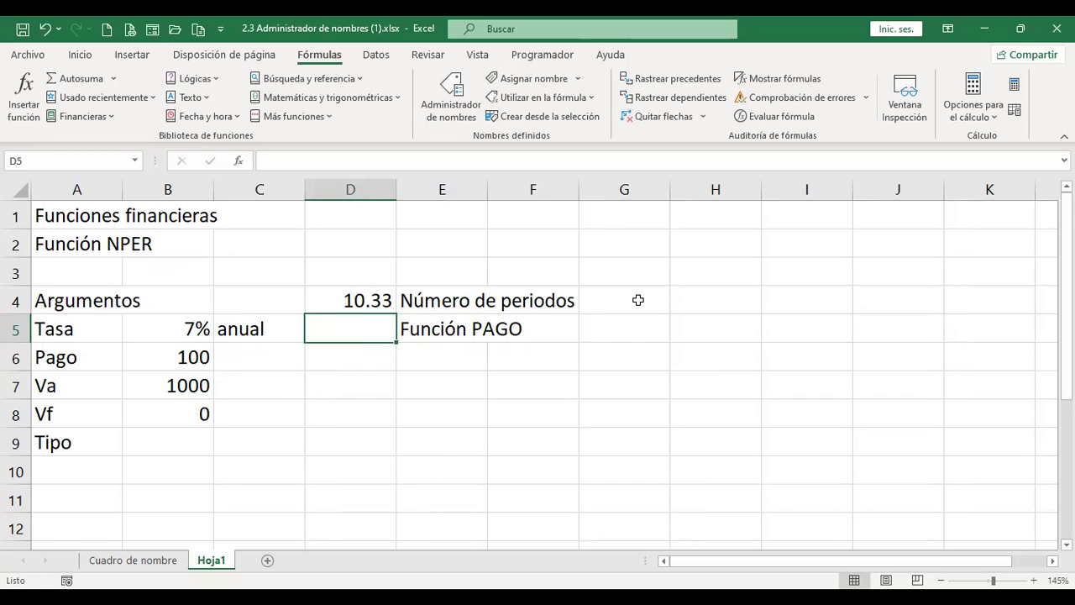
type("+")
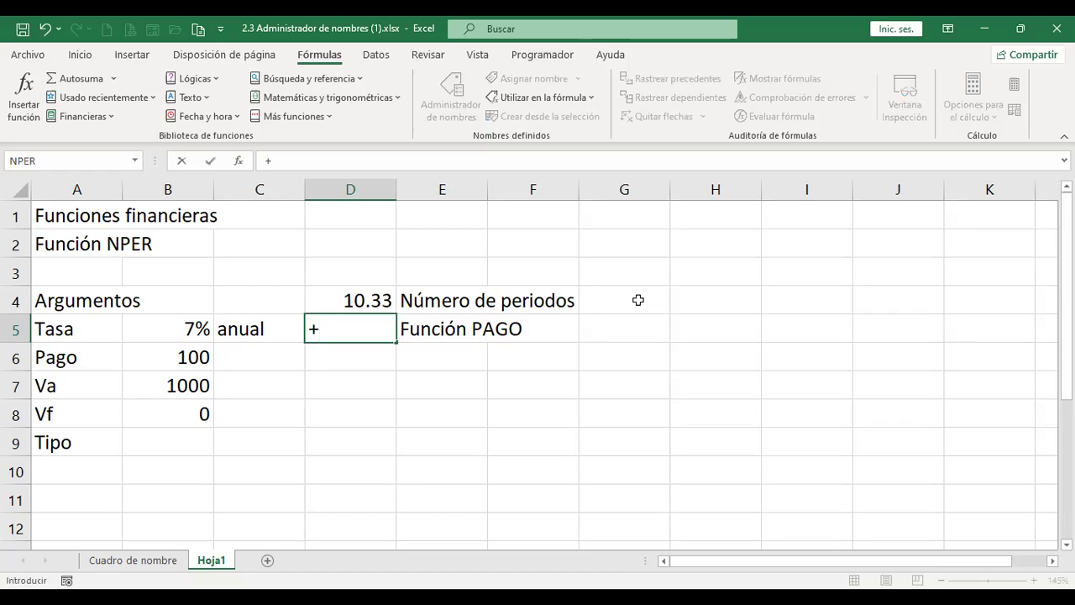
type("pag")
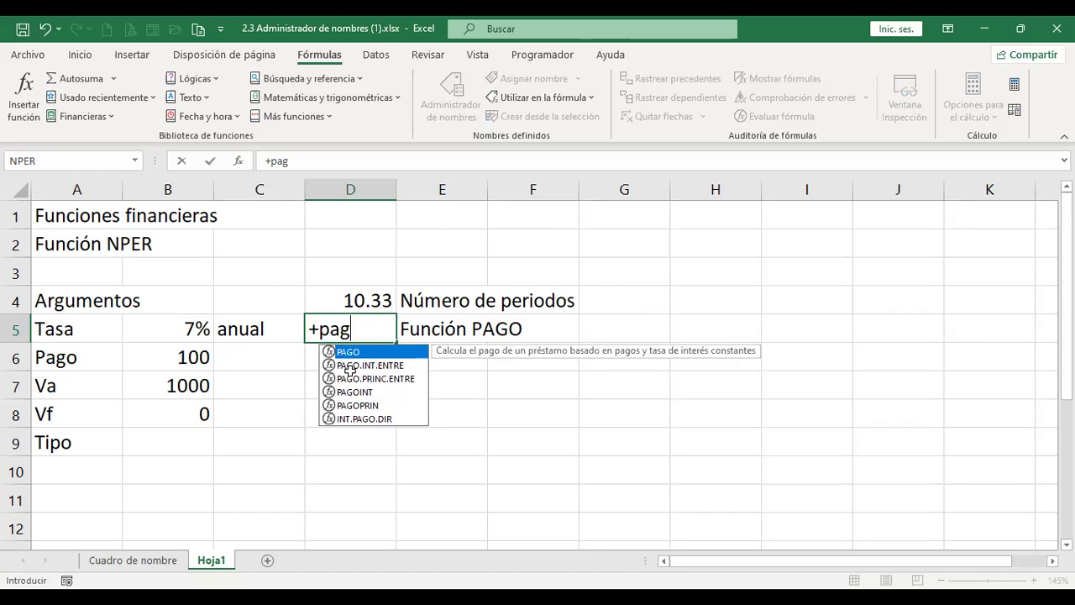
double_click(358, 352)
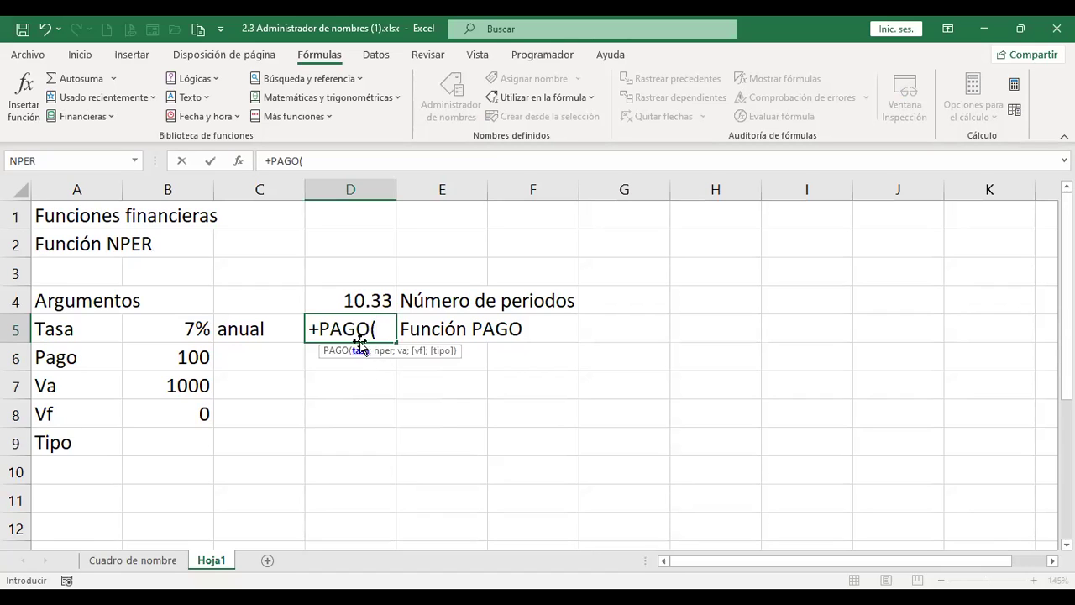
left_click(182, 329)
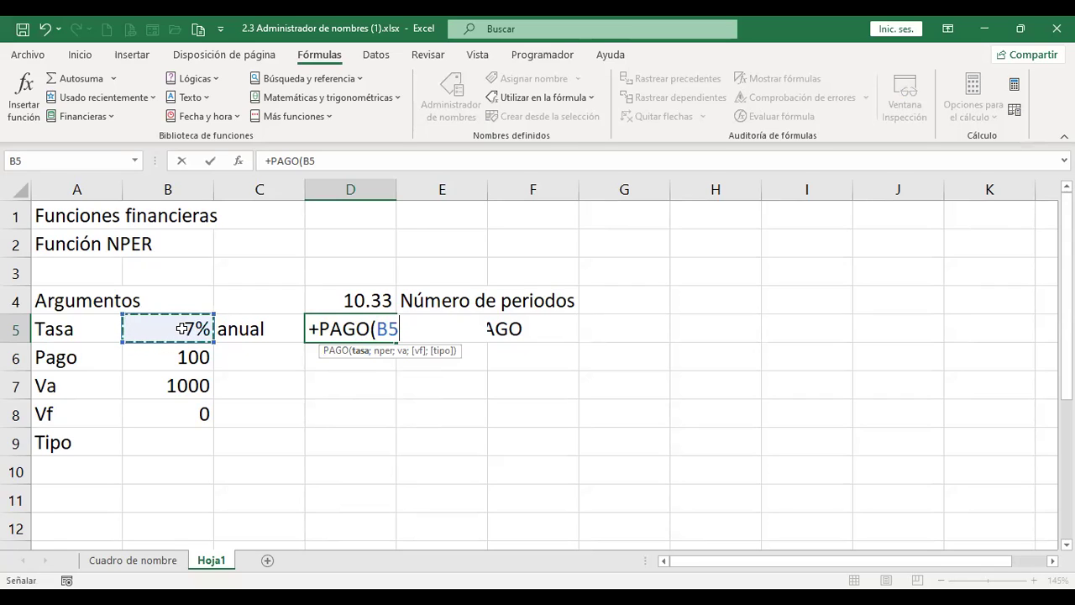
type("/12")
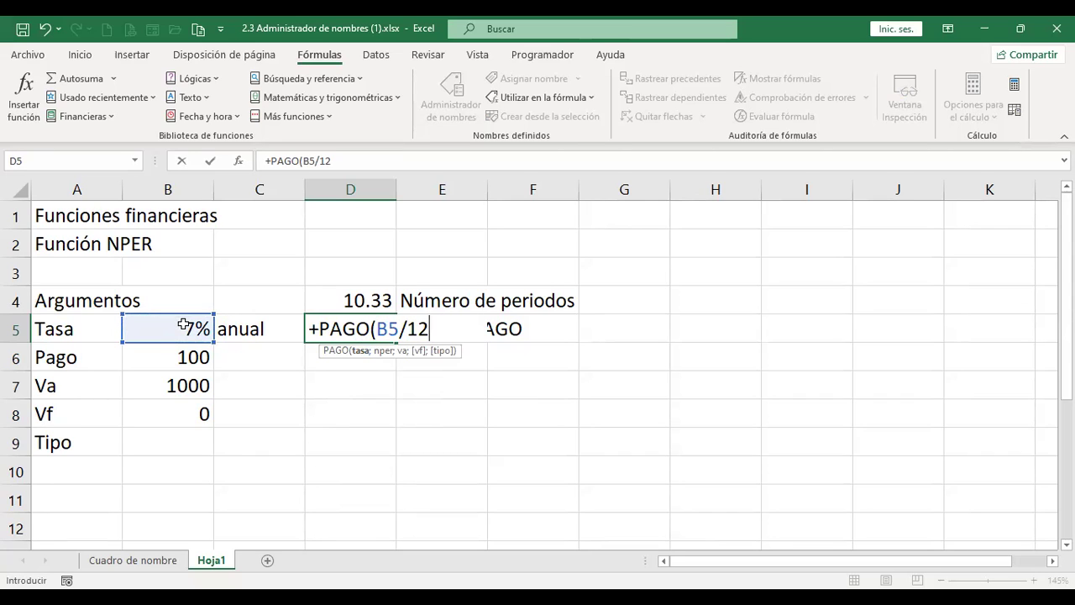
- Complete the PAGO formula in D5 with D4 as nper and B7 as va
type(";")
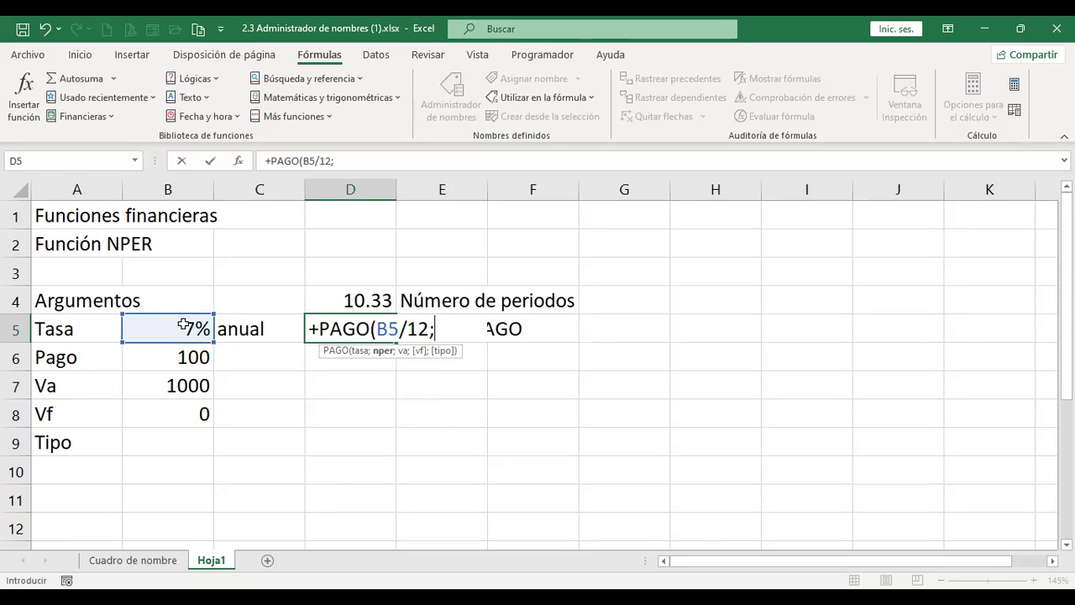
left_click(329, 299)
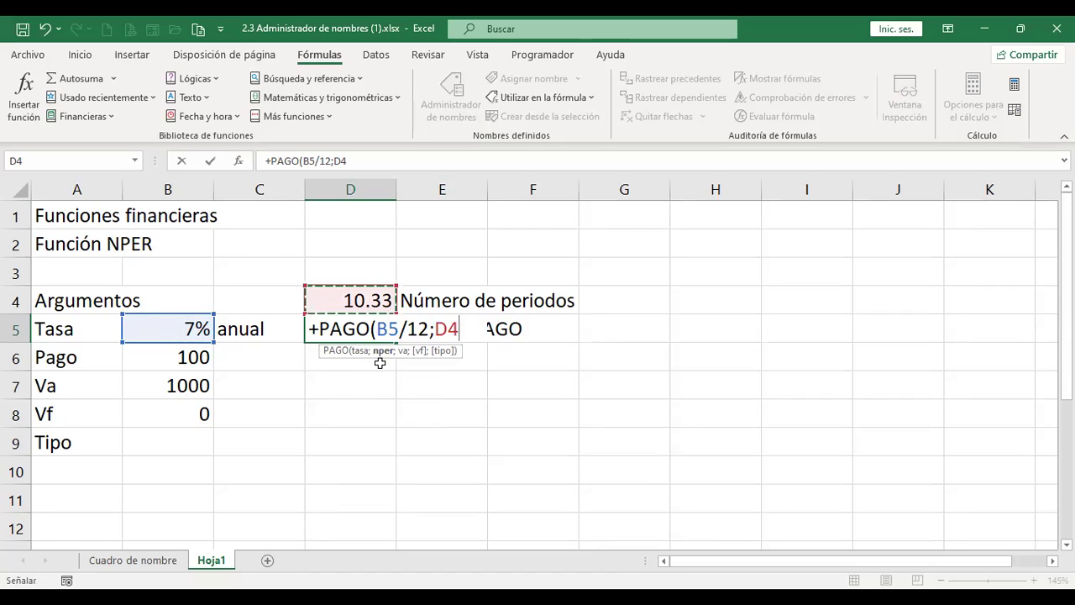
type(";")
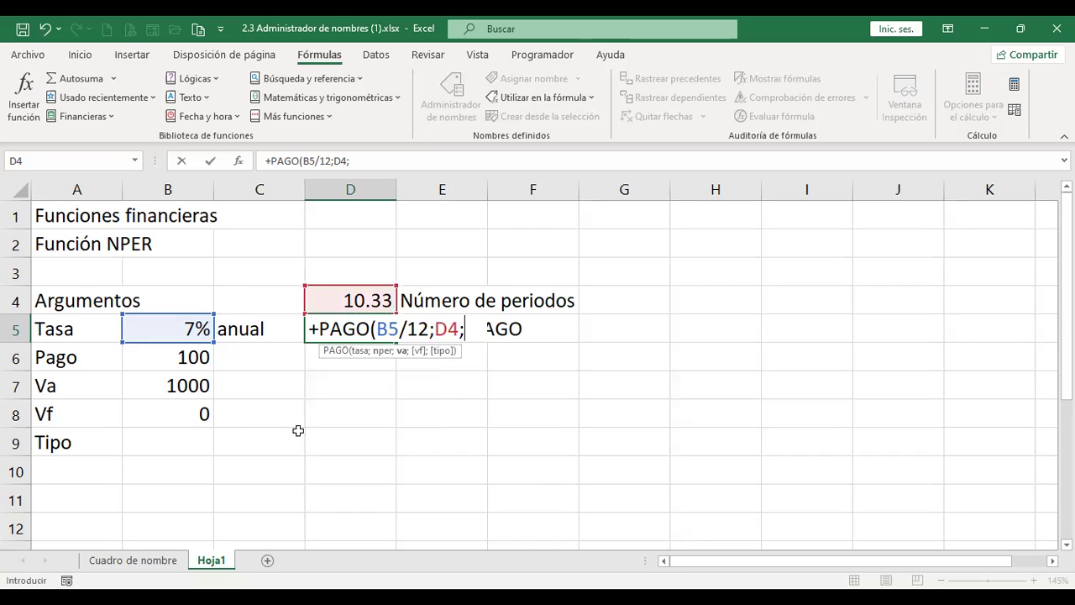
left_click(173, 385)
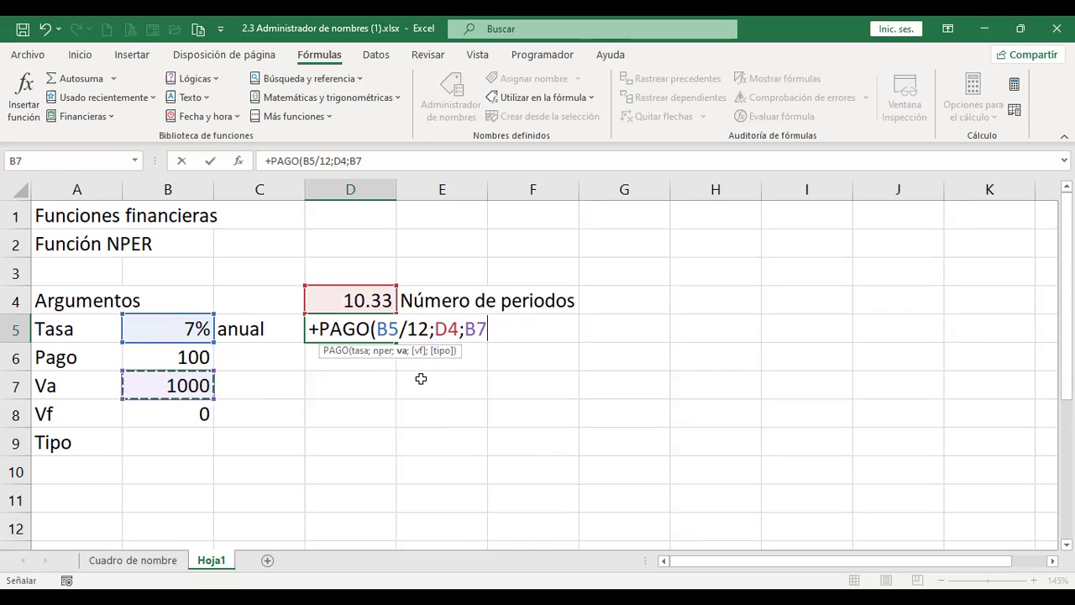
type(")")
key("Return")
key("Up")
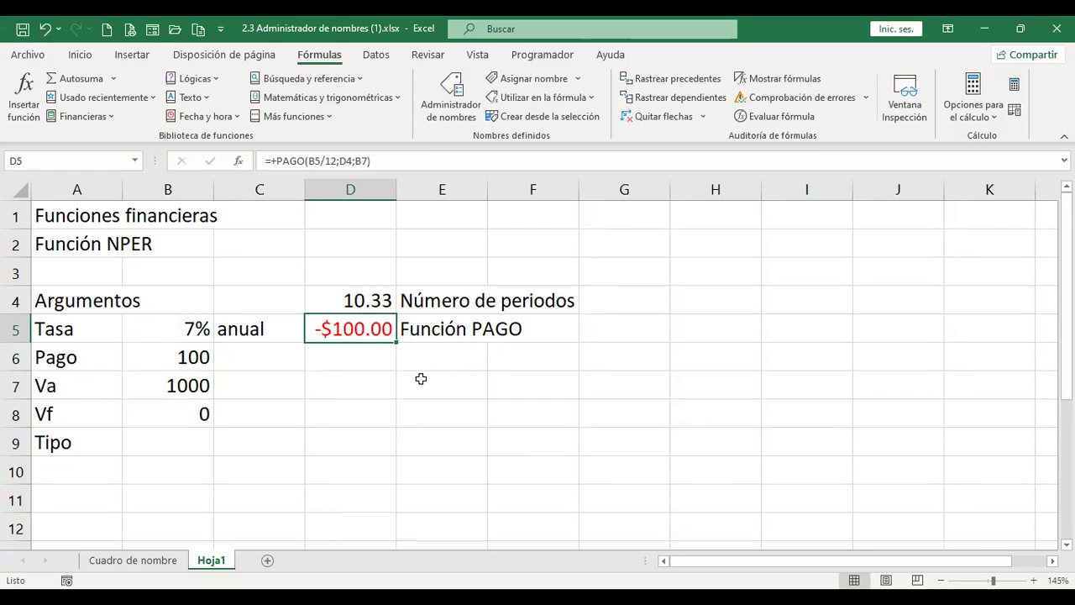
key("Left")
key("Down")
key("Left")
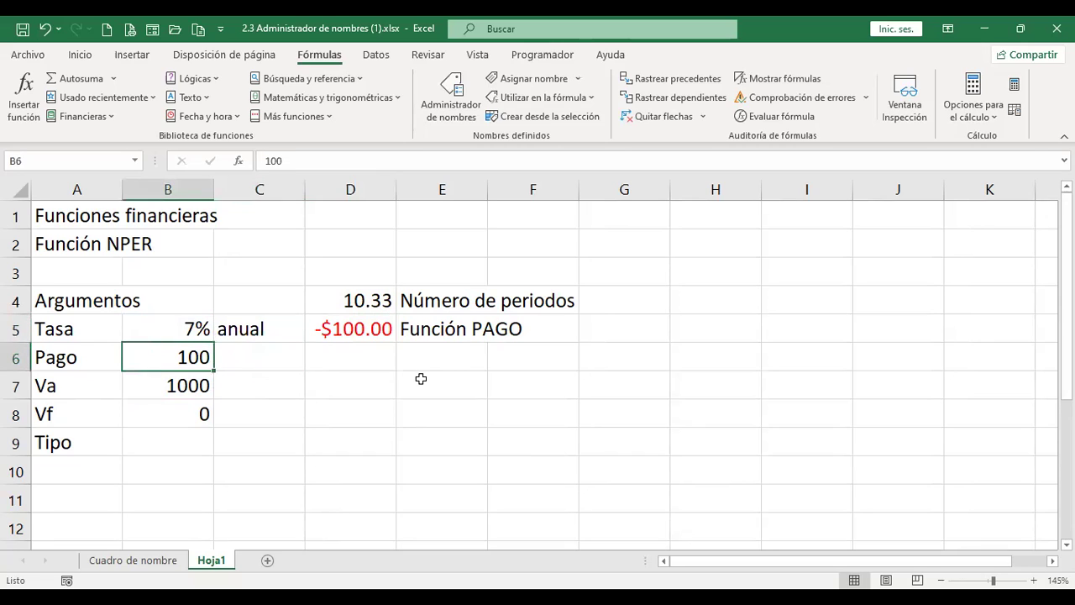
key("Right")
key("Right")
key("Up")
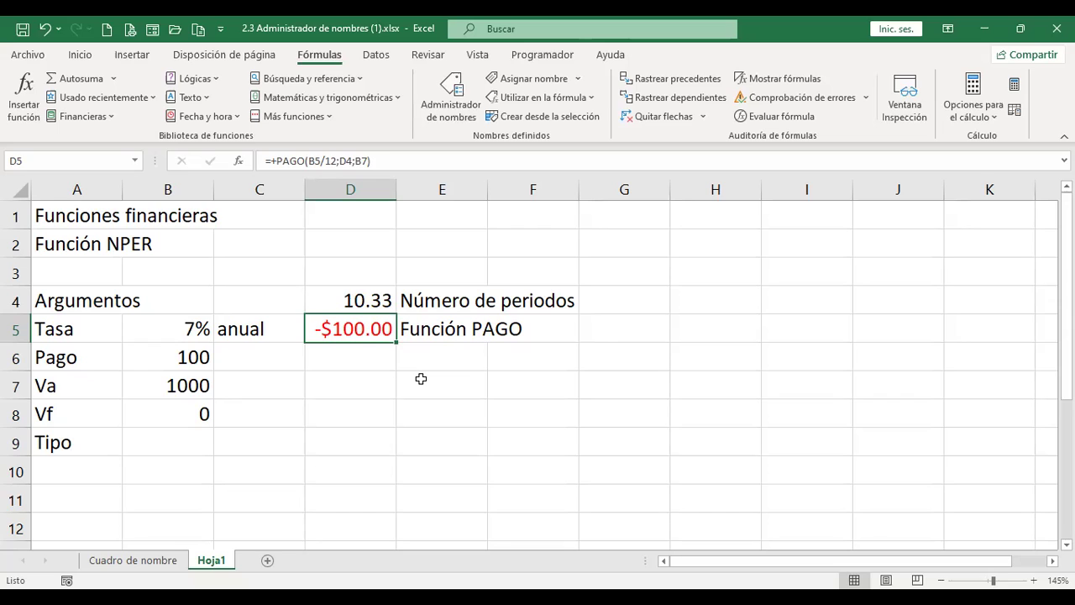
- Put a minus sign before the B7 va argument of the PAGO formula in D5
key("F2")
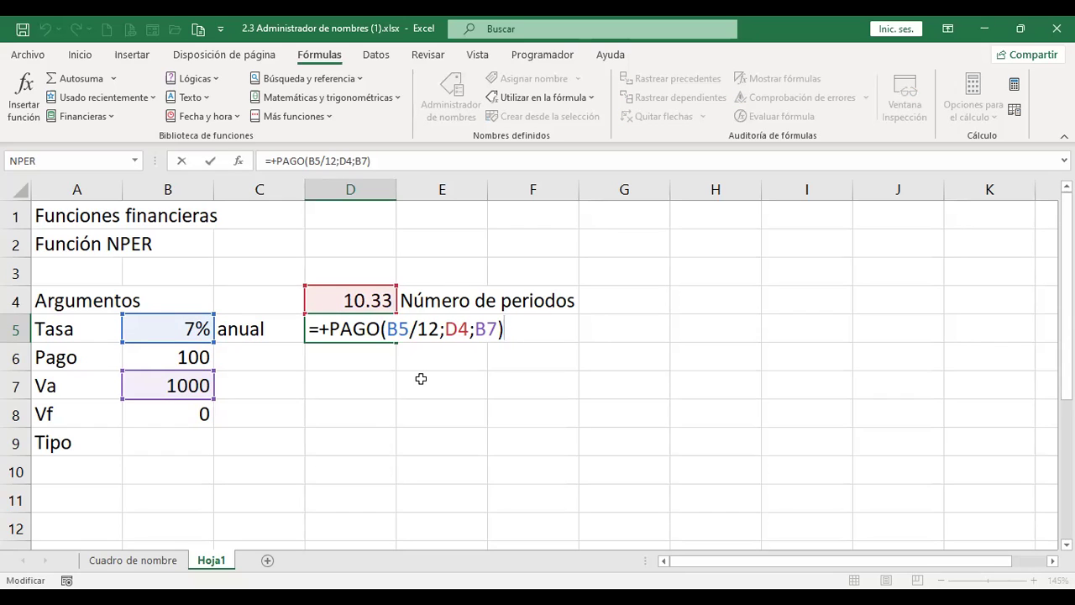
left_click(395, 328)
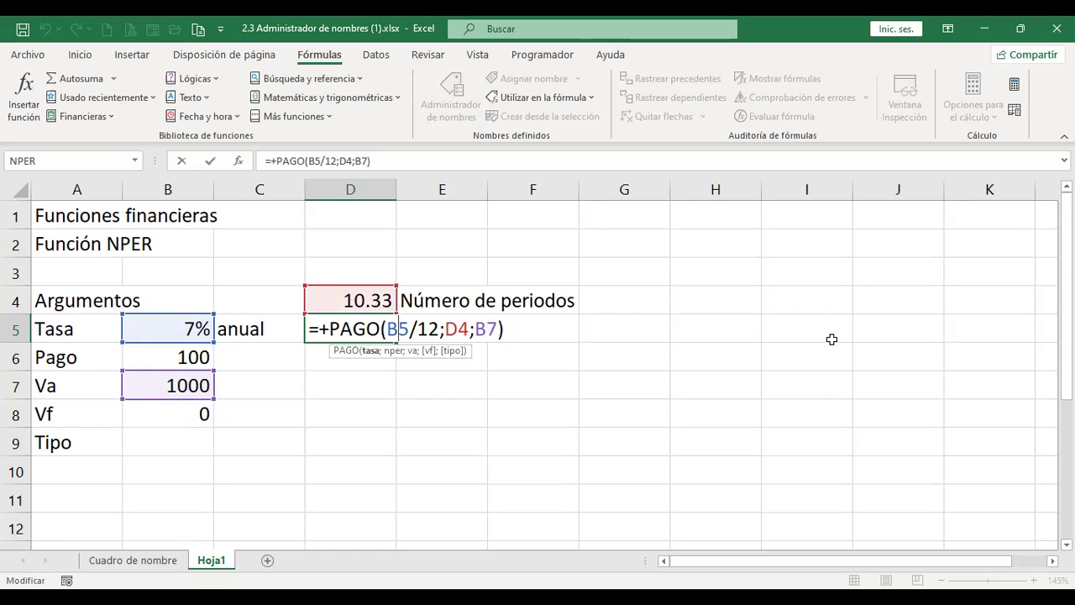
key("Right")
key("Right")
key("Right")
key("Right")
key("Right")
key("Right")
key("Right")
key("Right")
key("Right")
key("Left")
type("-")
key("Return")
key("Up")
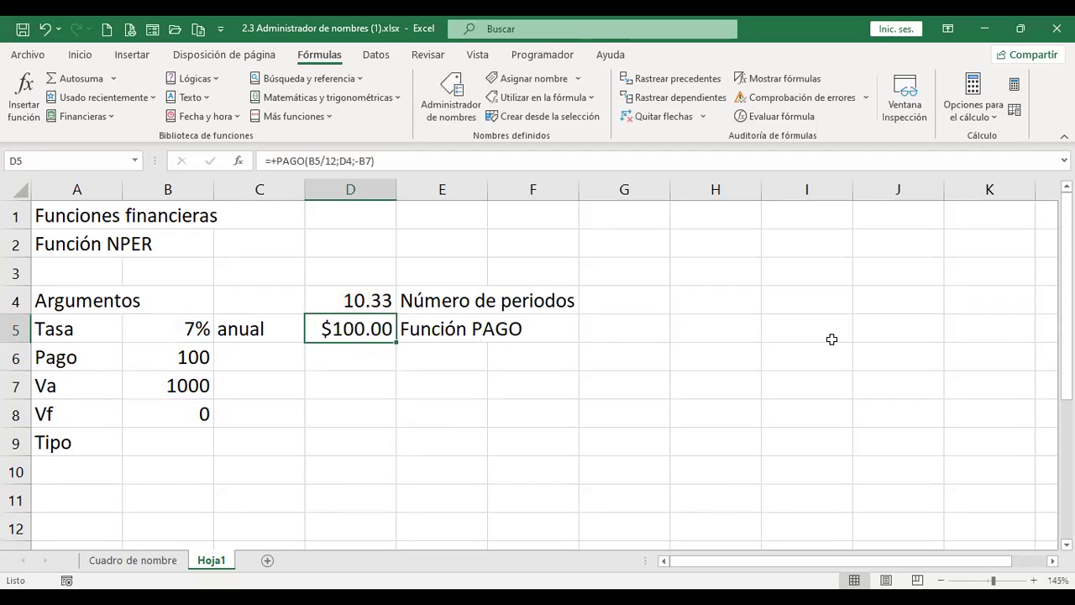
- Remove the minus sign before B7 from the PAGO formula in D5
key("F2")
key("Left")
key("Left")
key("Left")
key("BackSpace")
key("ctrl+Return")
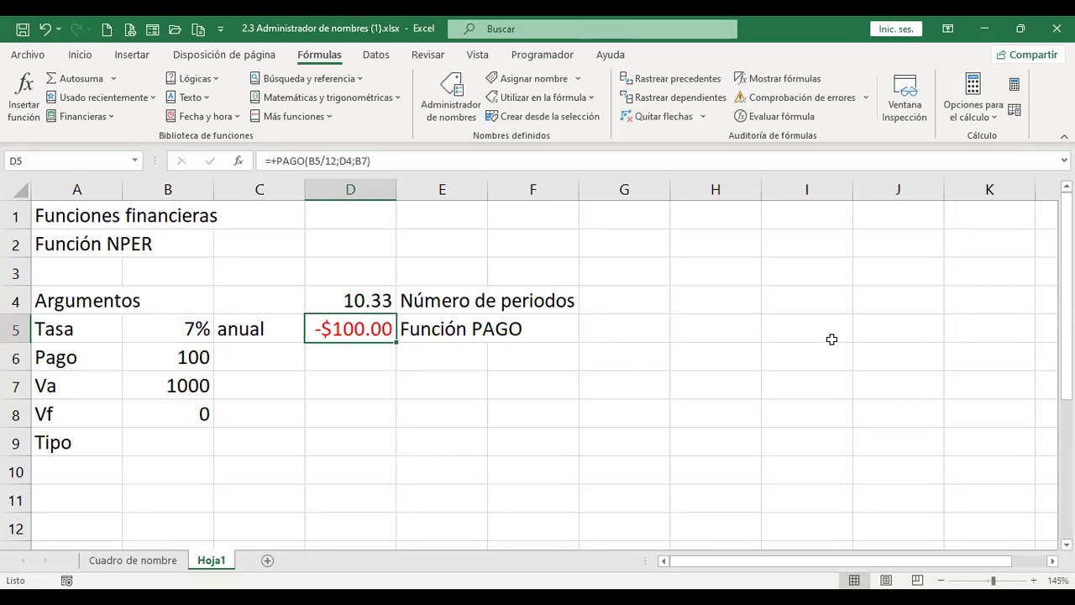
- Replace the leading plus sign of D5's formula with ABS so it reads =ABS(PAGO(B5/12;D4;B7))
key("F2")
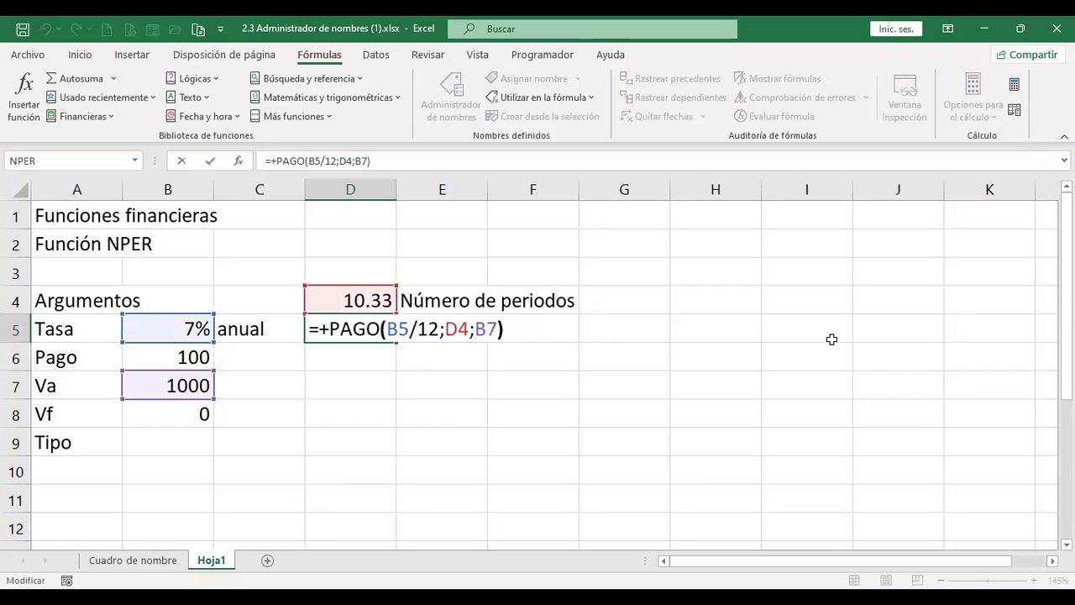
key("Left")
key("Left")
key("Left")
key("Left")
key("BackSpace")
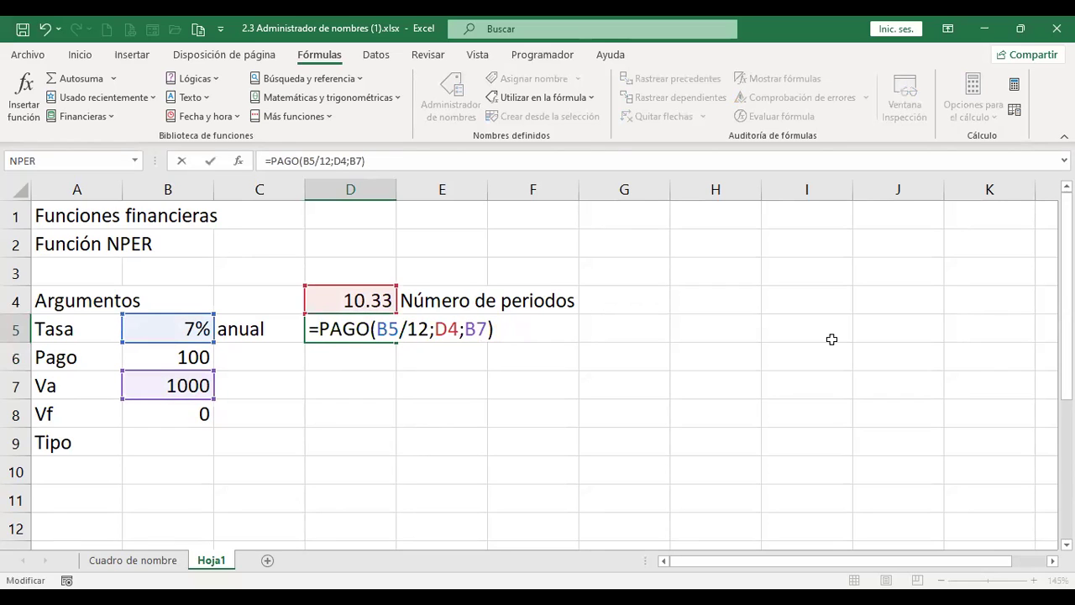
type("abs(")
key("End")
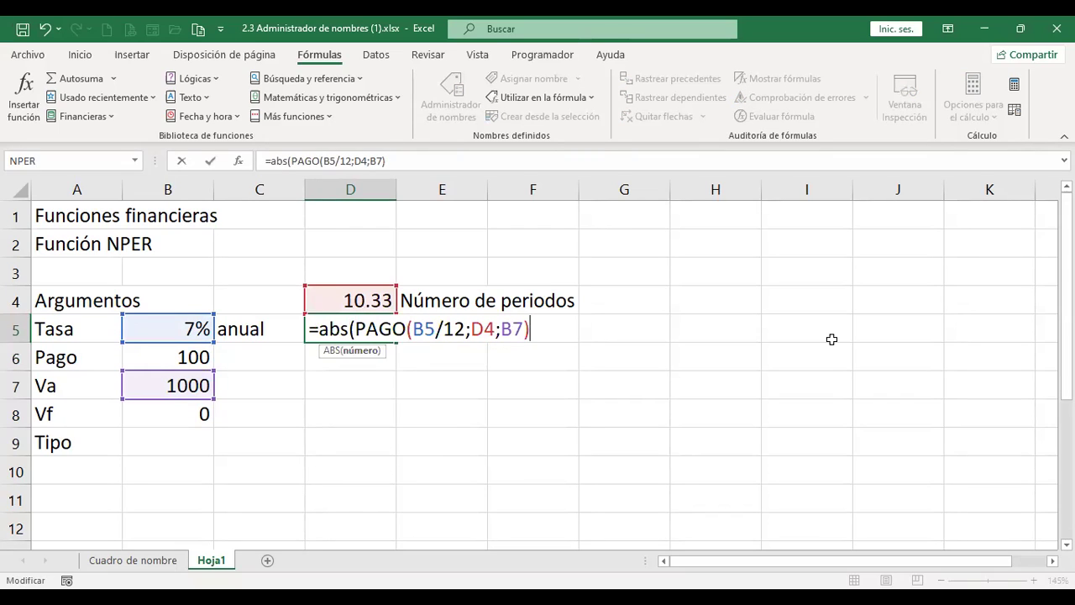
type("))")
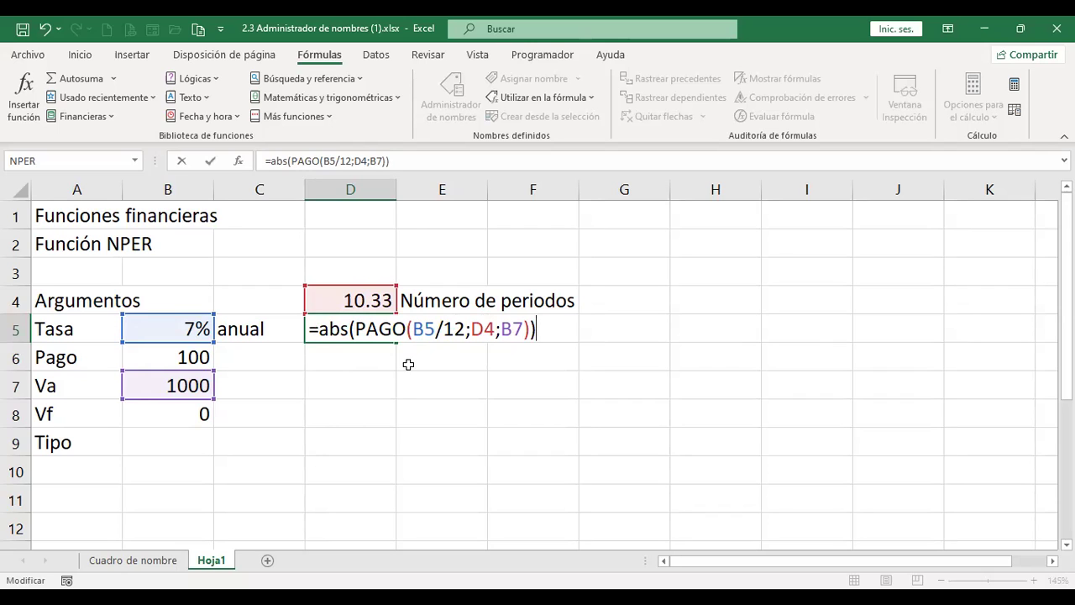
left_click(345, 327)
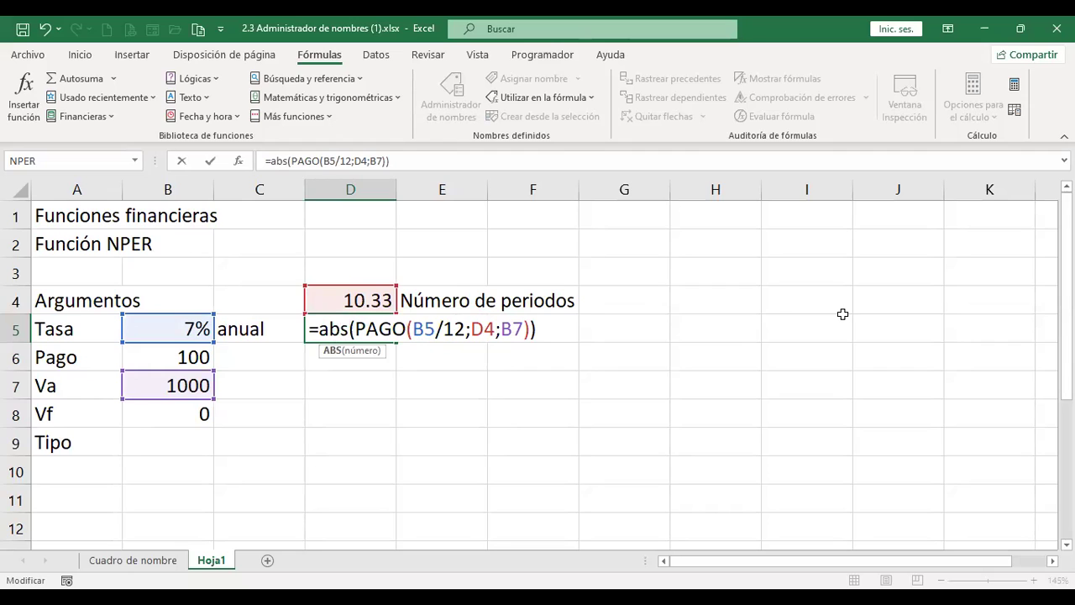
key("ctrl+Return")
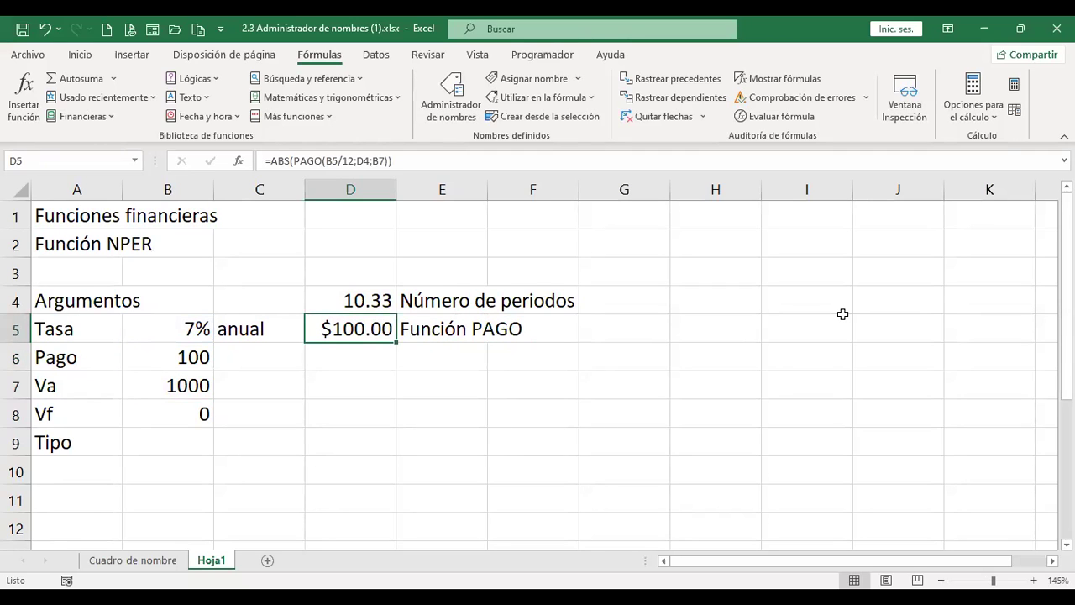
- Review the nested ABS and PAGO arguments of the formula in D5
key("Down")
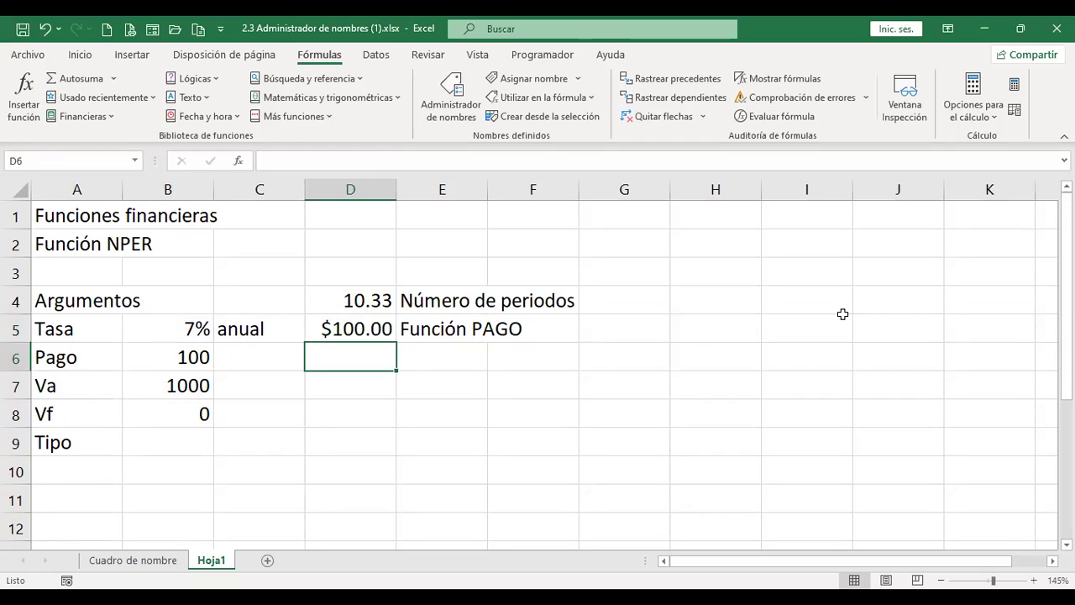
key("Up")
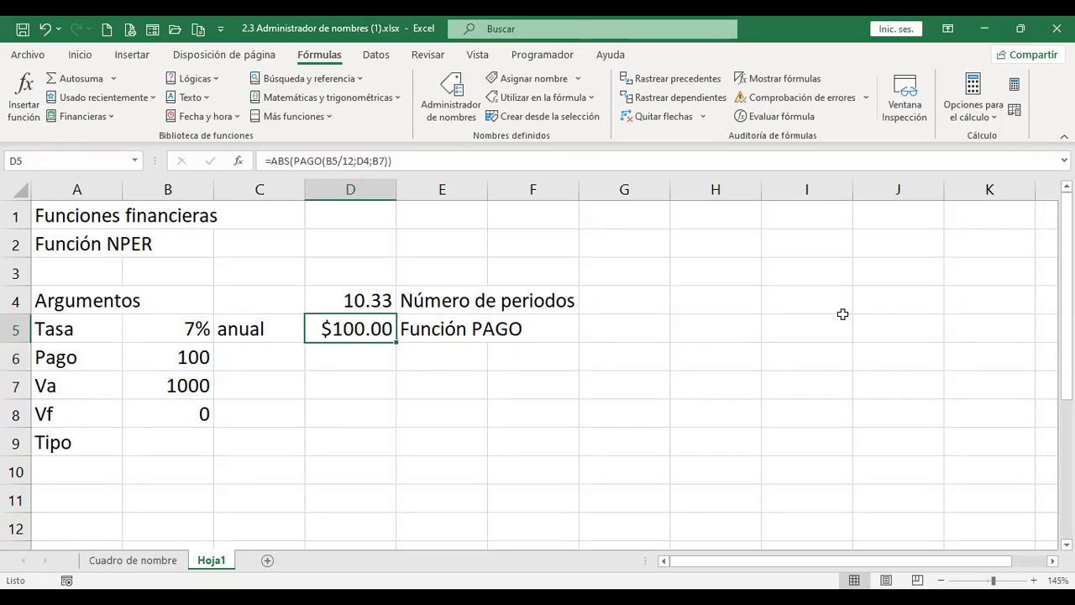
key("F2")
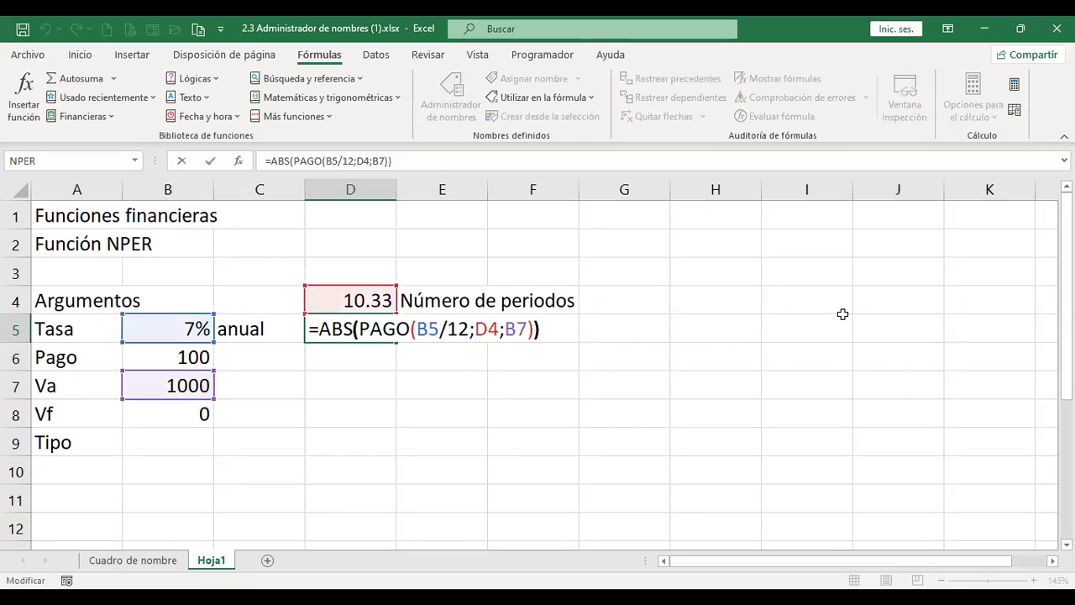
key("Left")
key("Left")
key("Left")
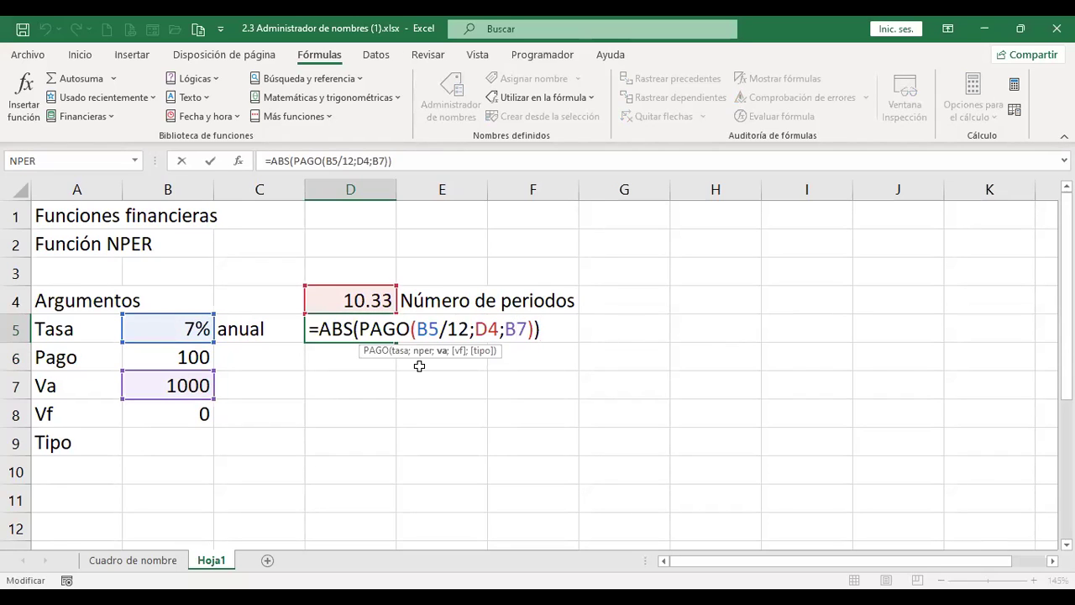
left_click(396, 351)
key("Return")
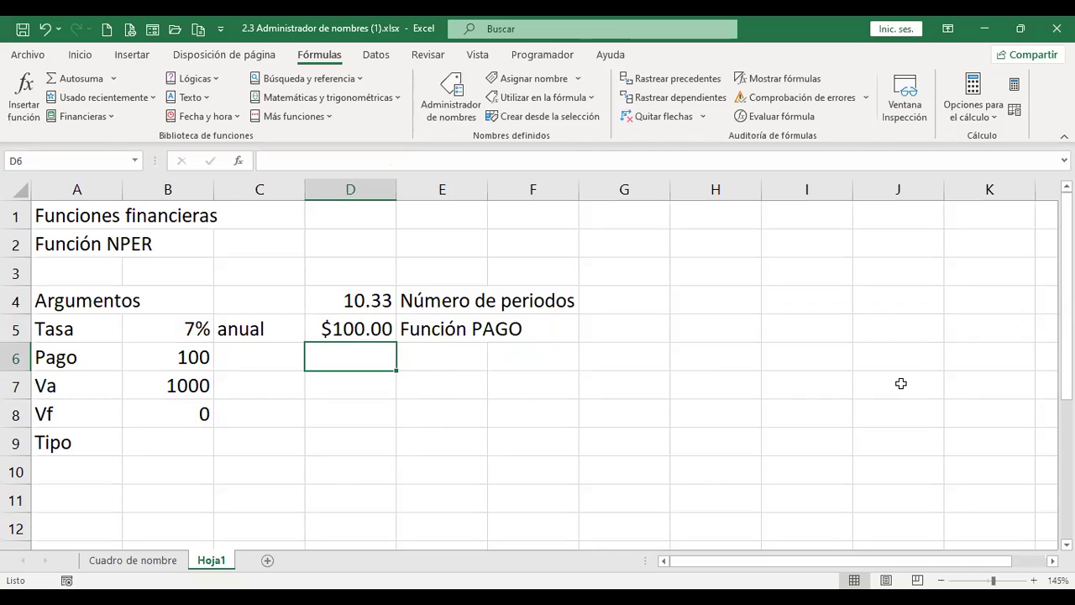
left_click(111, 123)
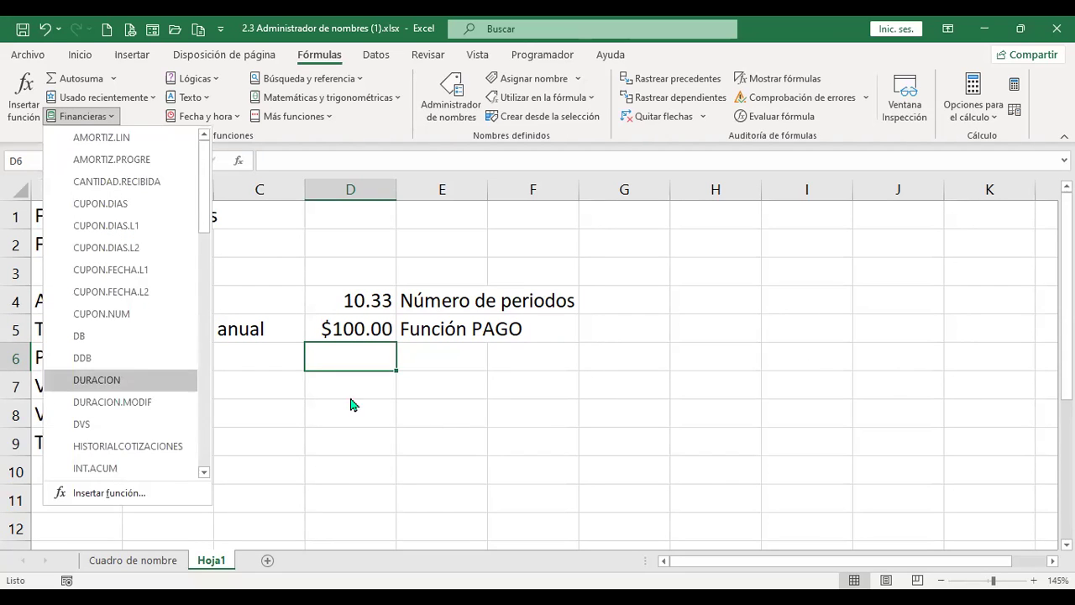
left_click(403, 418)
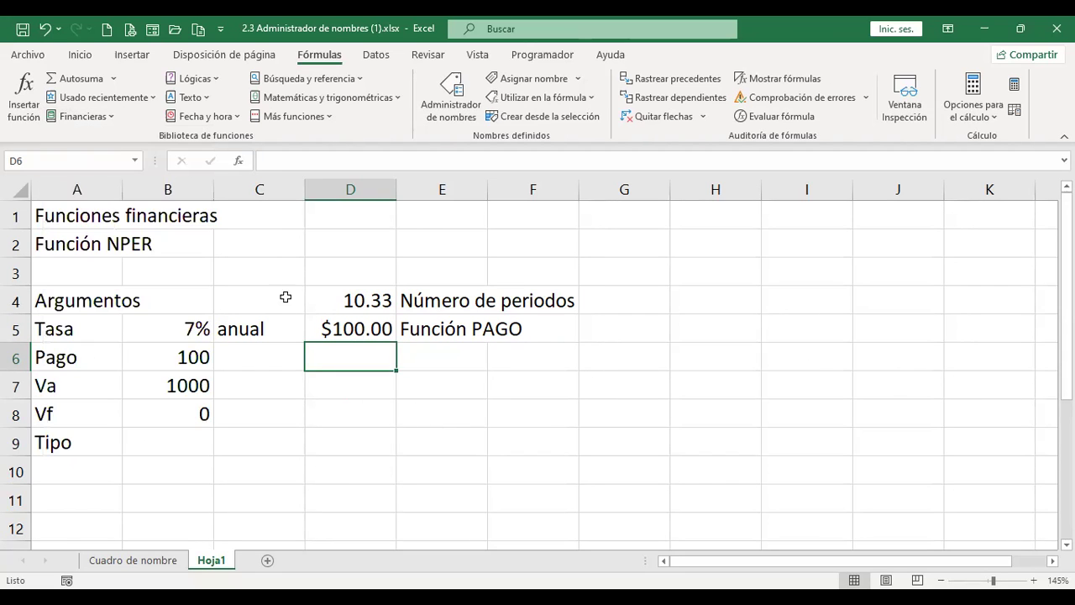
left_click(220, 81)
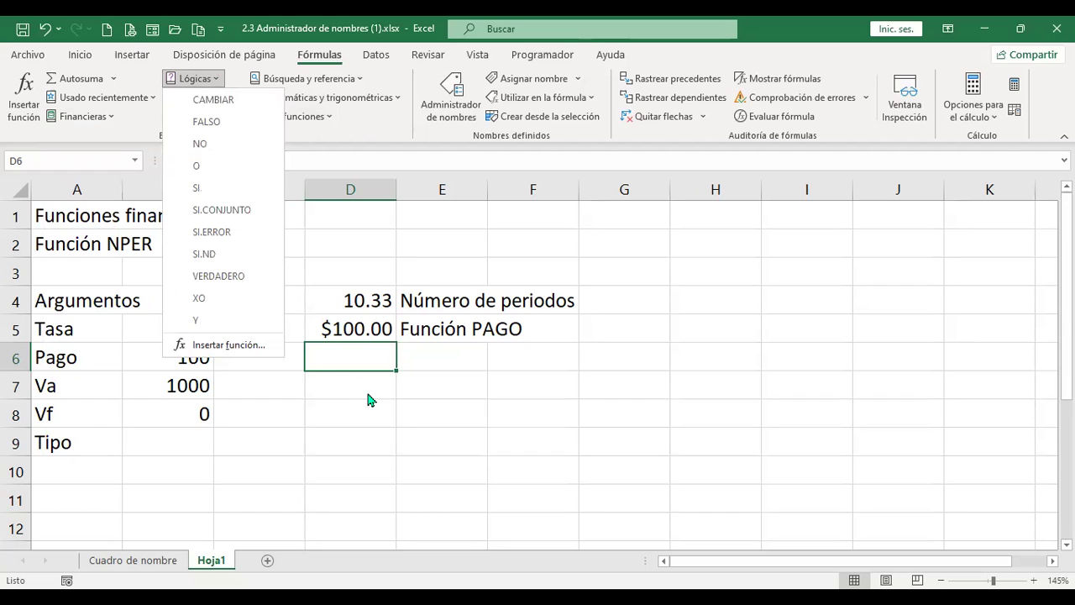
left_click(345, 380)
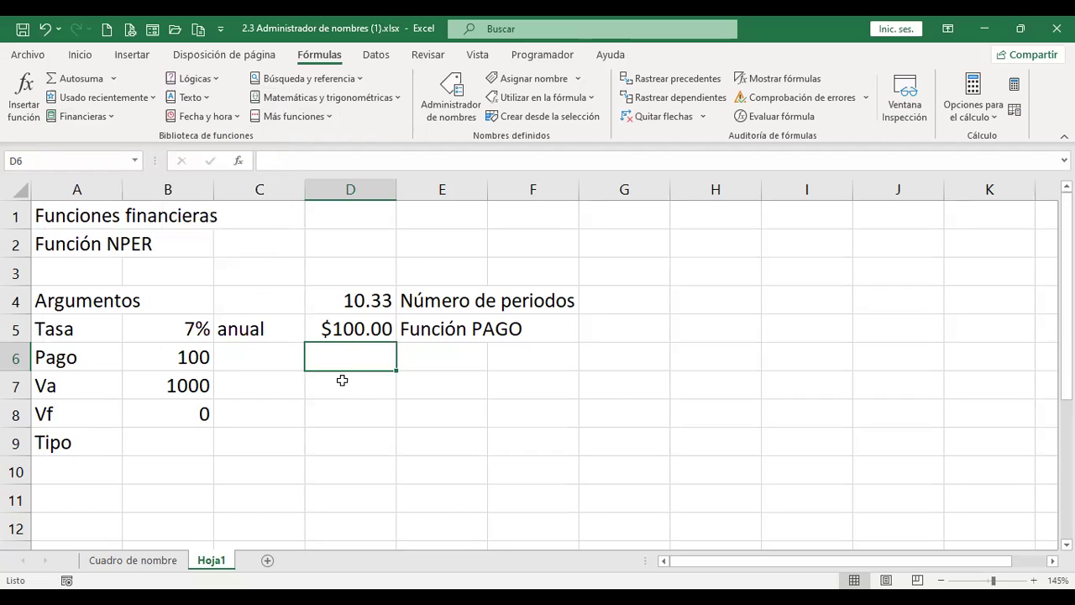
left_click(206, 103)
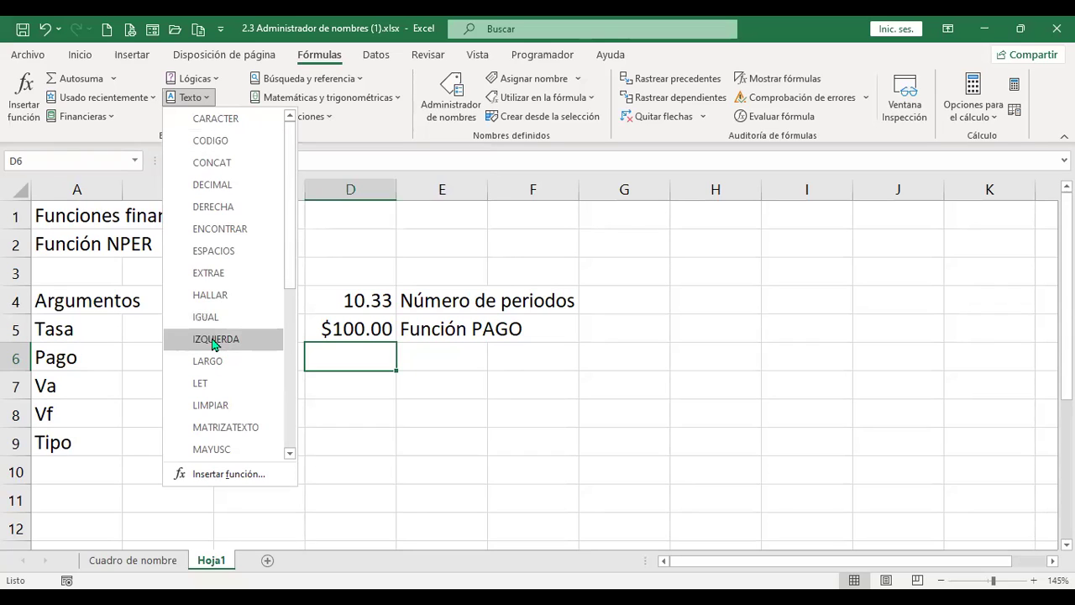
left_click(617, 422)
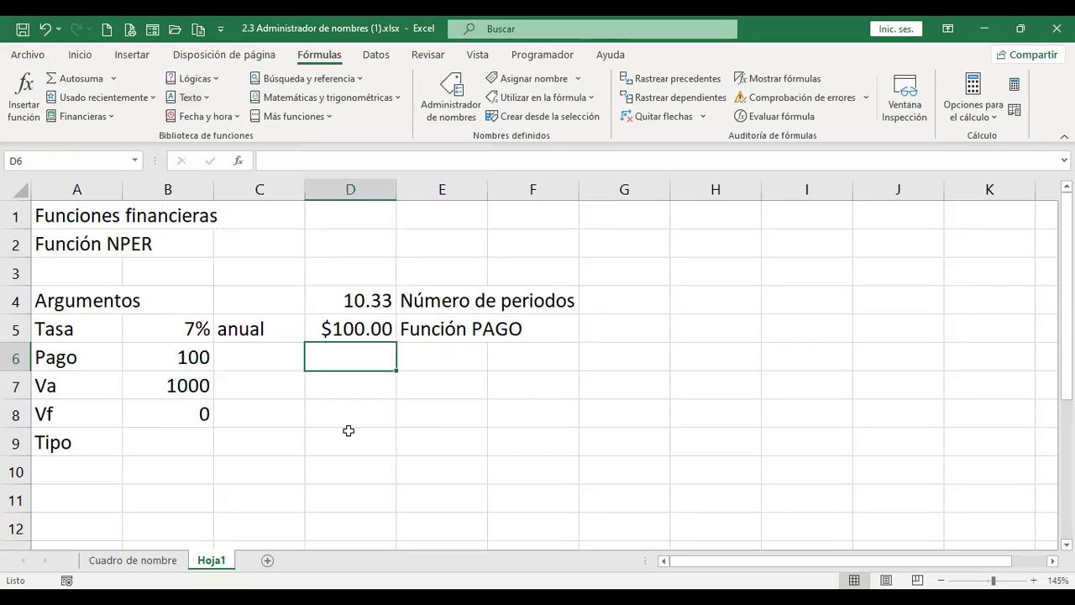
- Enter the heading "Función IZQUIERDA" in H1
left_click(719, 300)
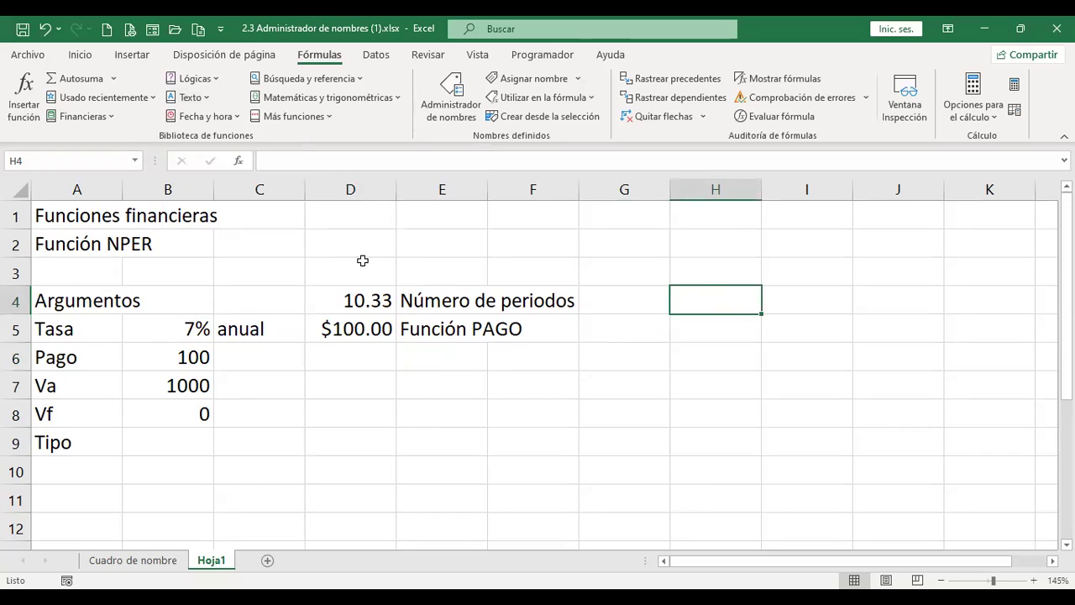
left_click(716, 218)
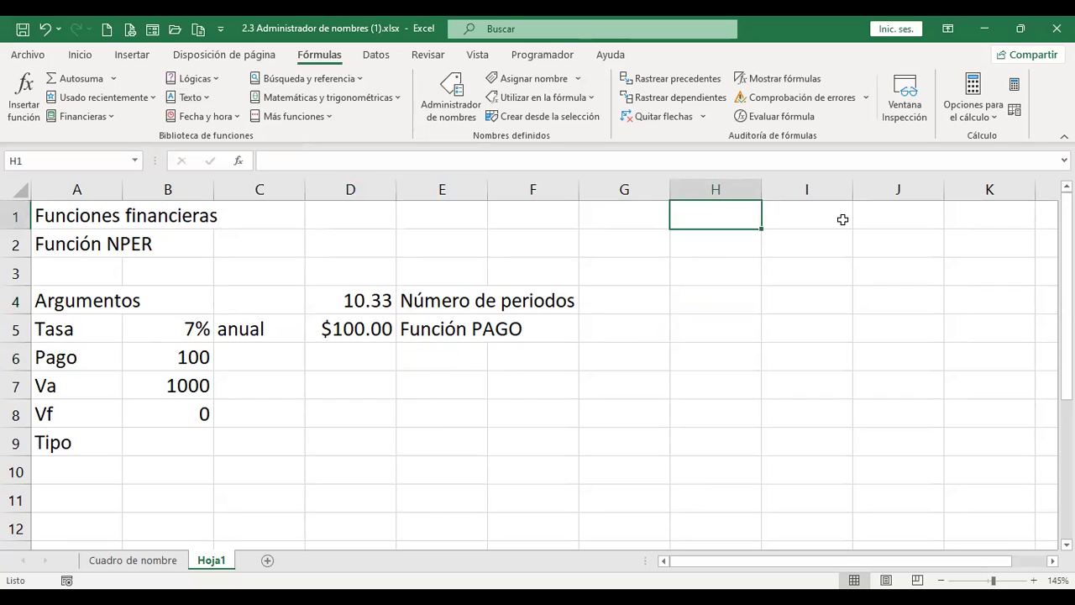
type("Funció")
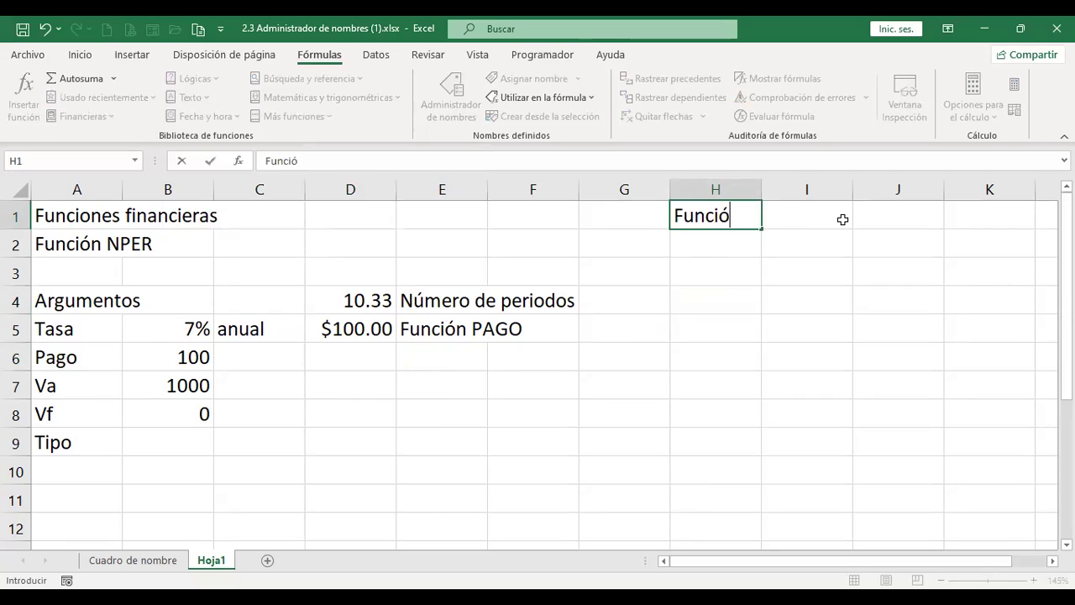
type("n IZQUIERDA")
key("Return")
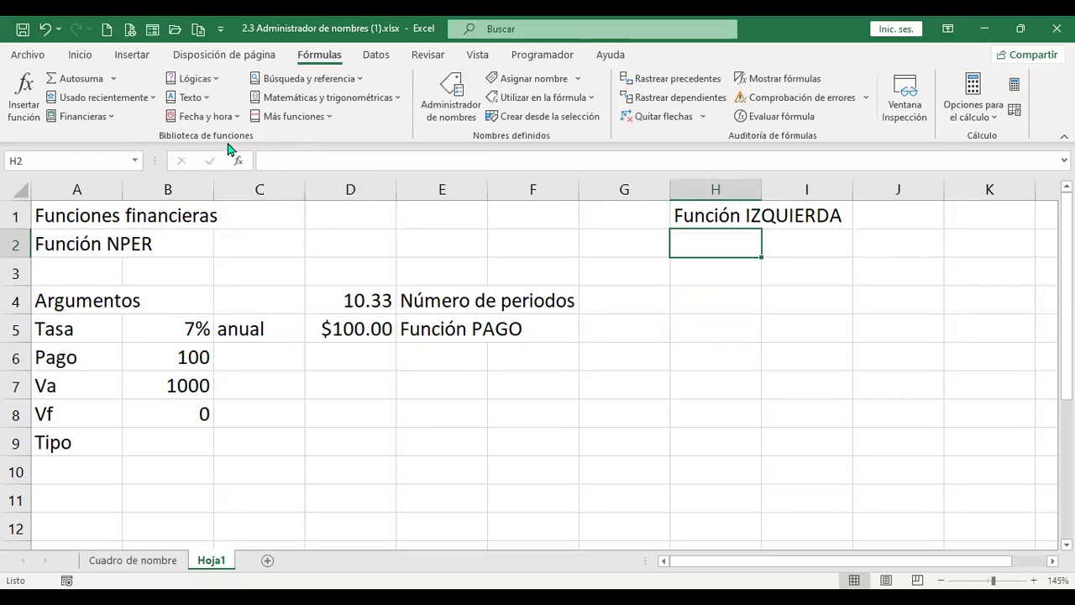
left_click(206, 97)
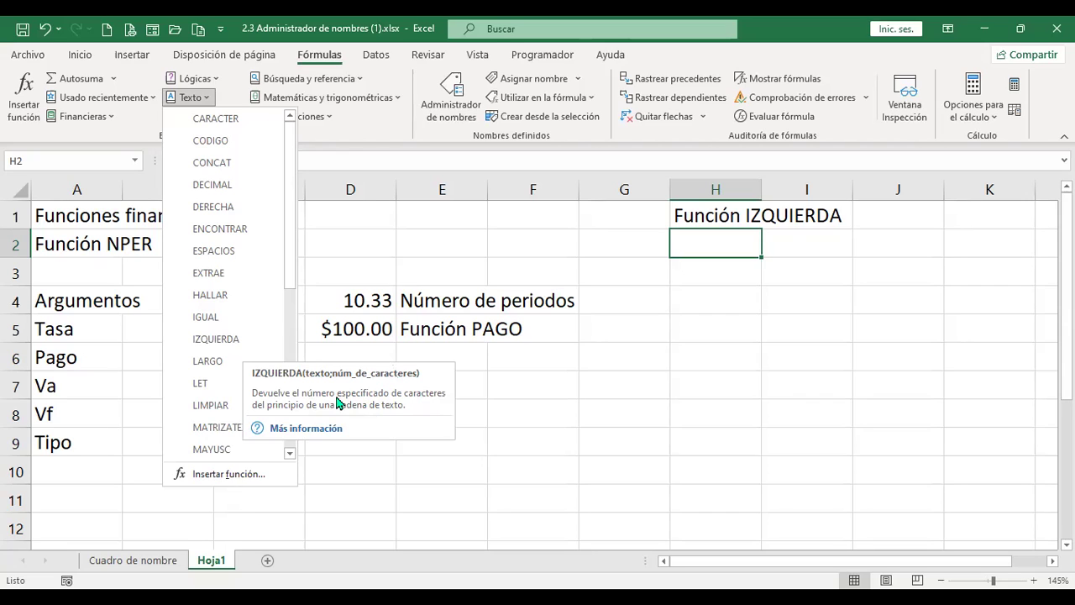
left_click(234, 344)
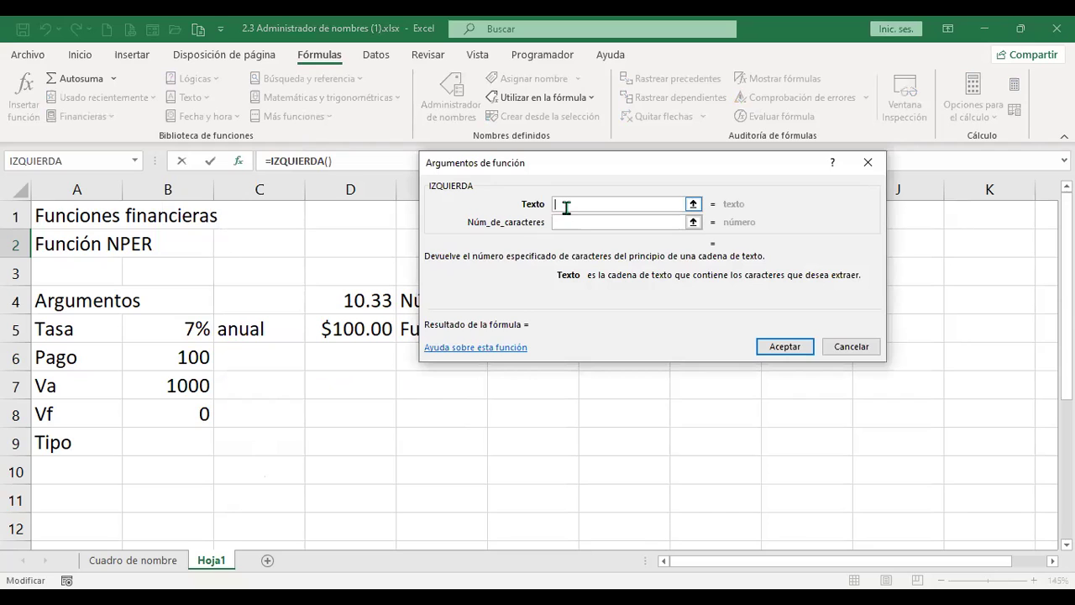
left_click(850, 346)
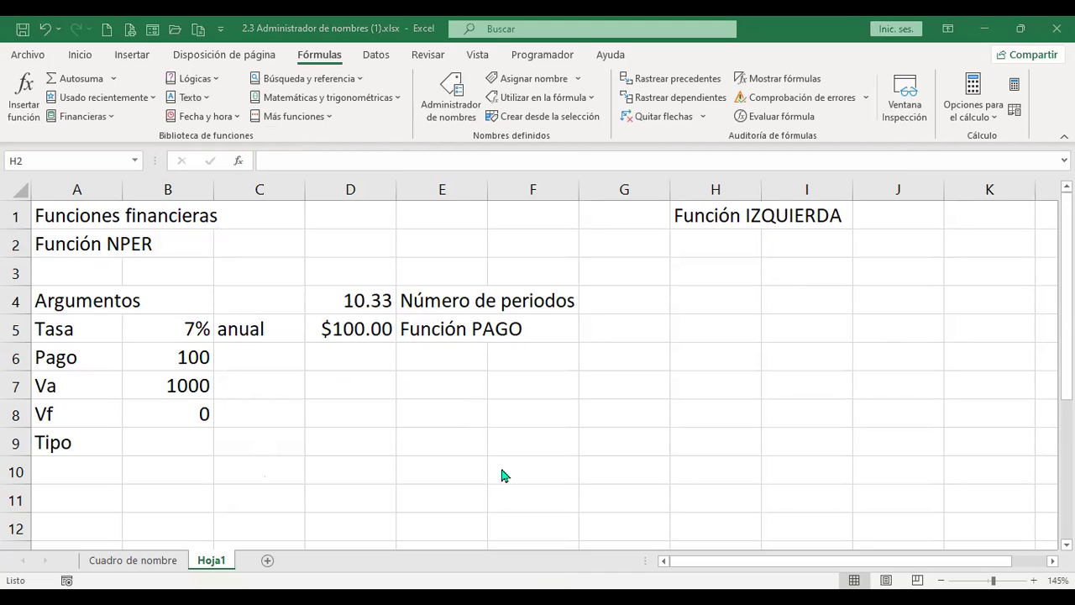
- Enter a sample first name in H2 as the text for the IZQUIERDA example
left_click(702, 232)
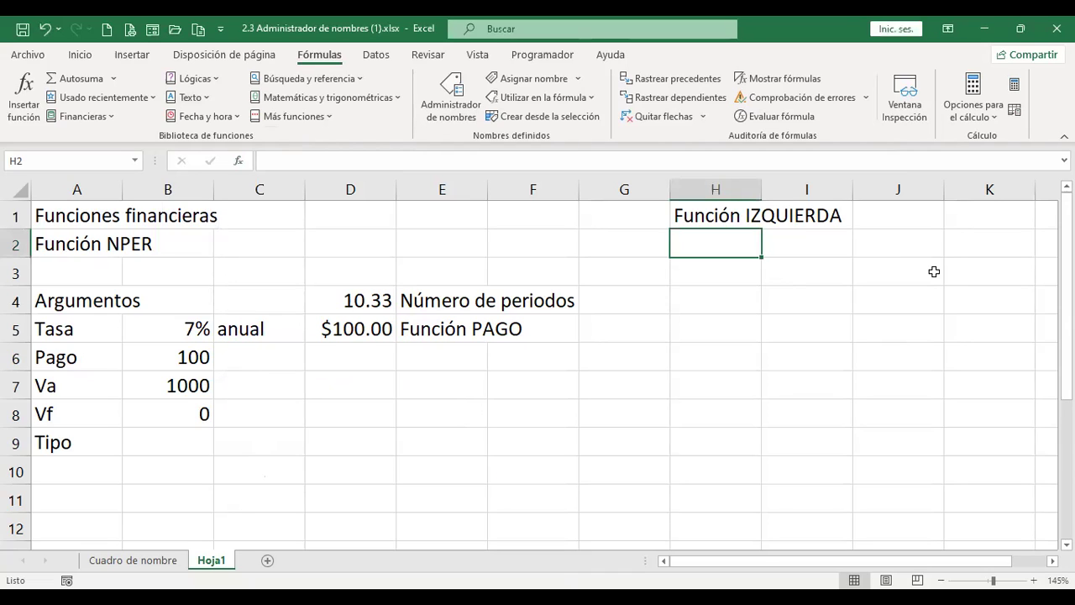
type("Alessandro")
key("Return")
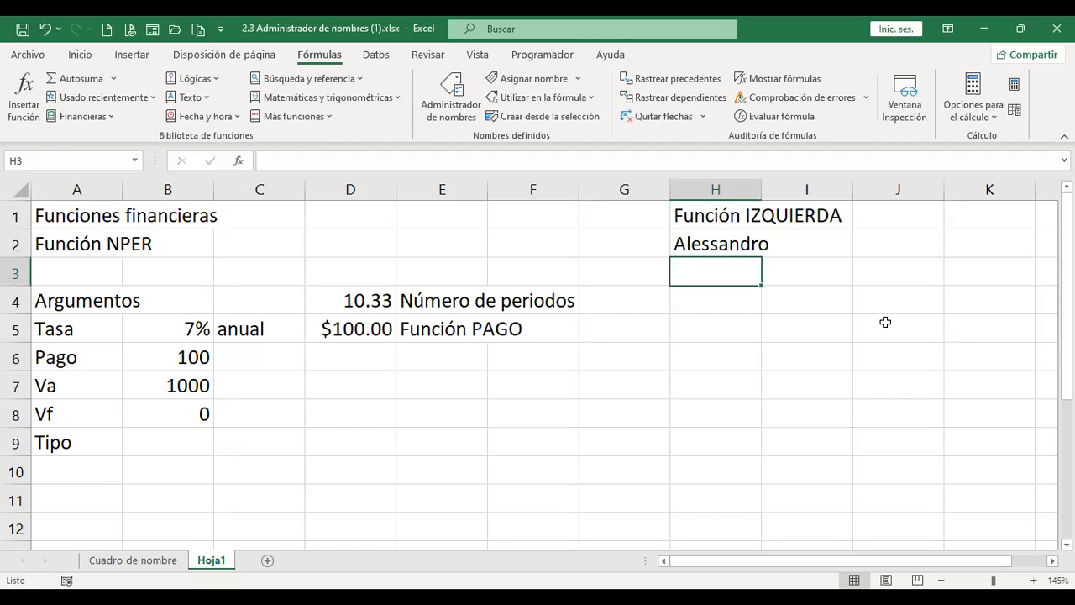
- Enter the formula +IZQUIERDA(H2;3) in H3 to extract the first three characters of H2, and review its arguments
type("+")
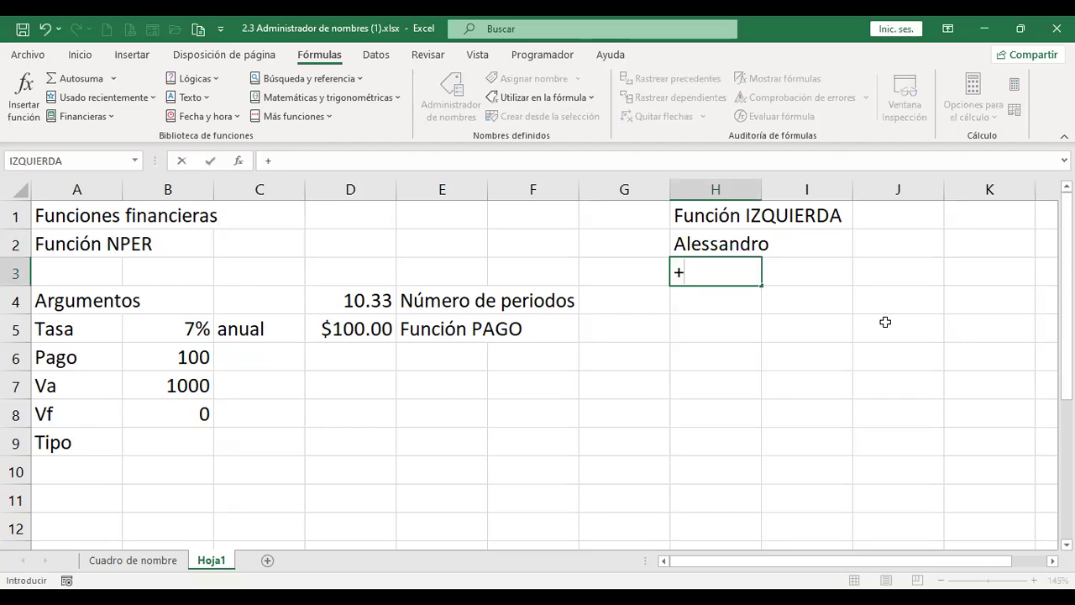
type("izqui")
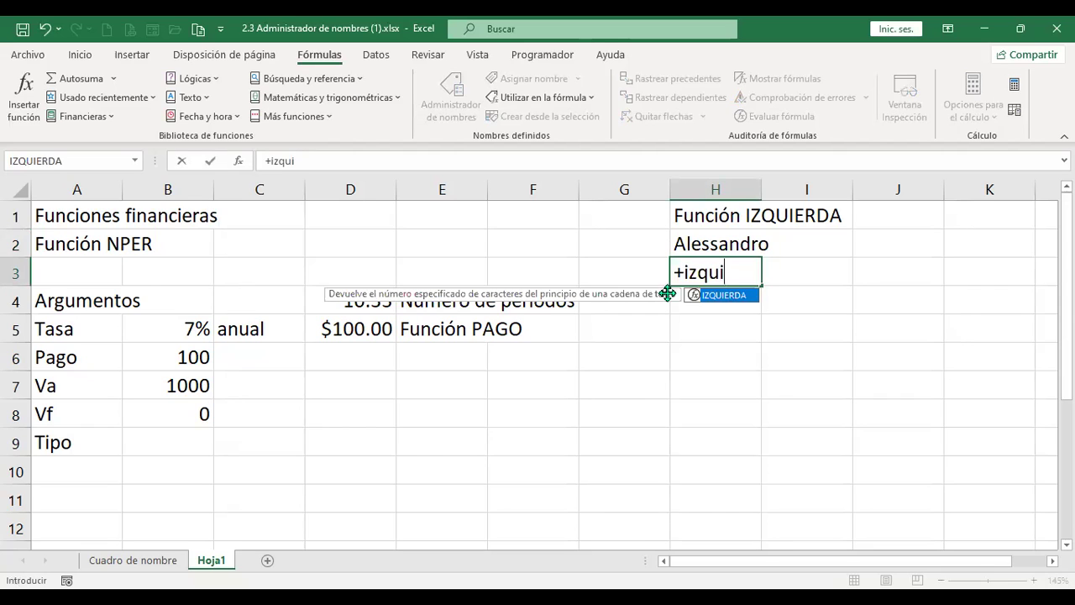
key("Tab")
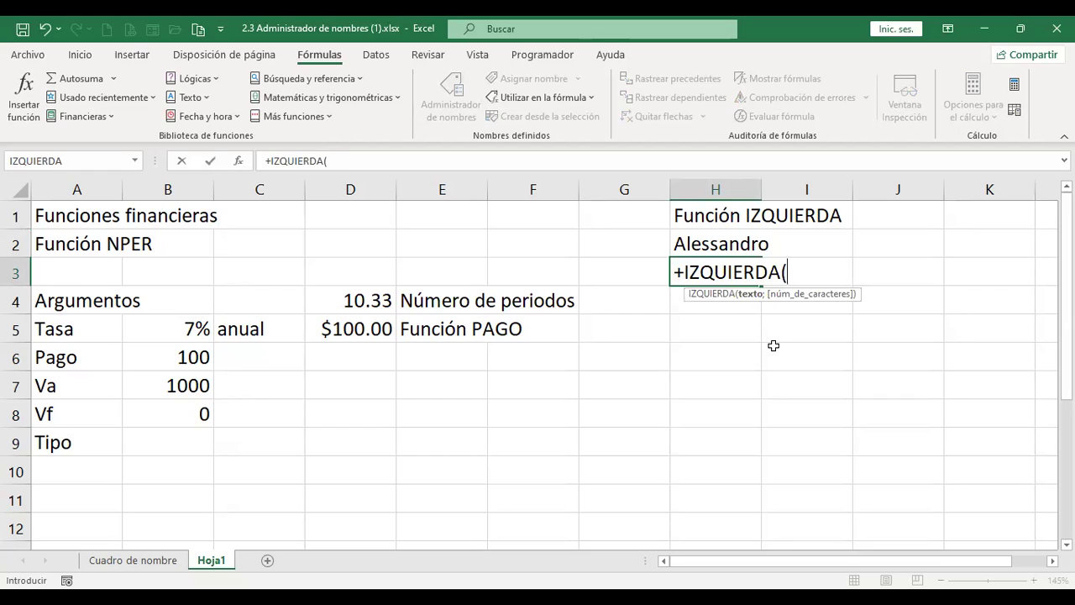
left_click(721, 242)
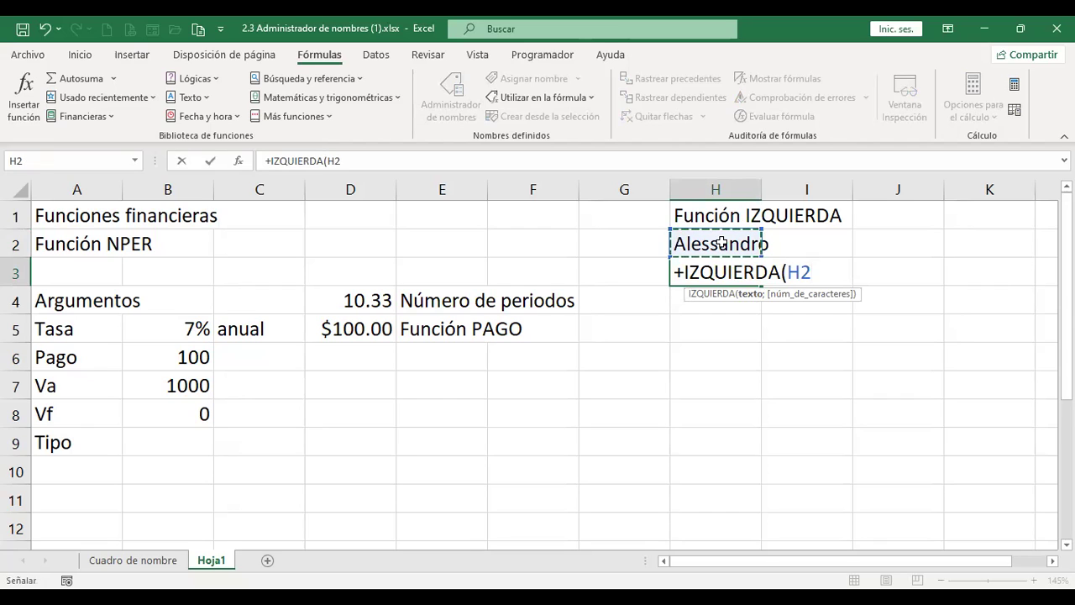
type(";3")
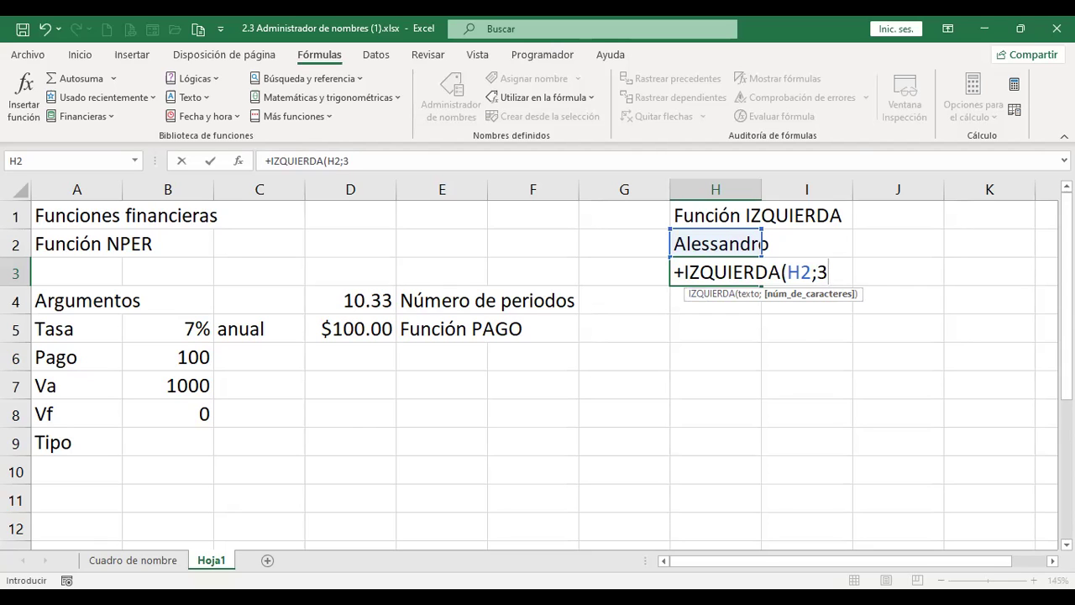
key("Return")
left_click(715, 272)
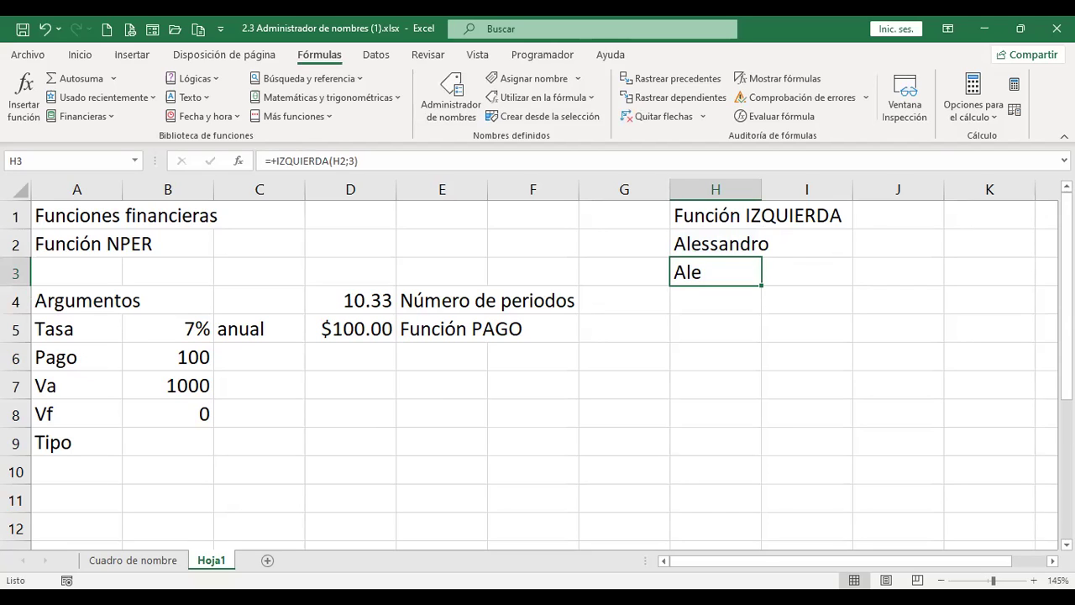
key("F2")
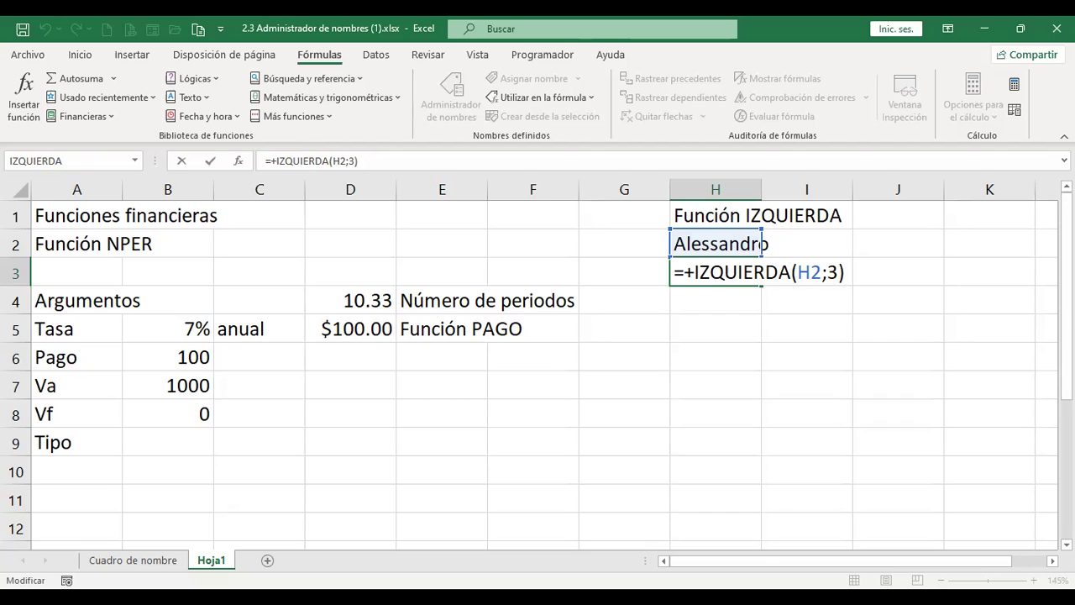
key("Return")
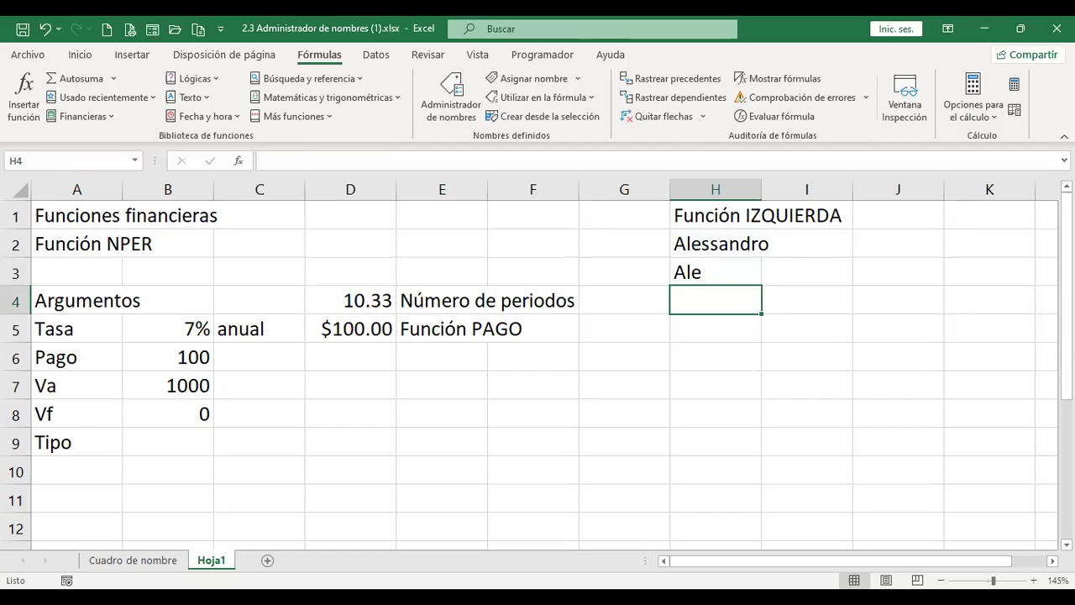
- Try the LARGO text function in H5 with H2 as its text argument
key("Down")
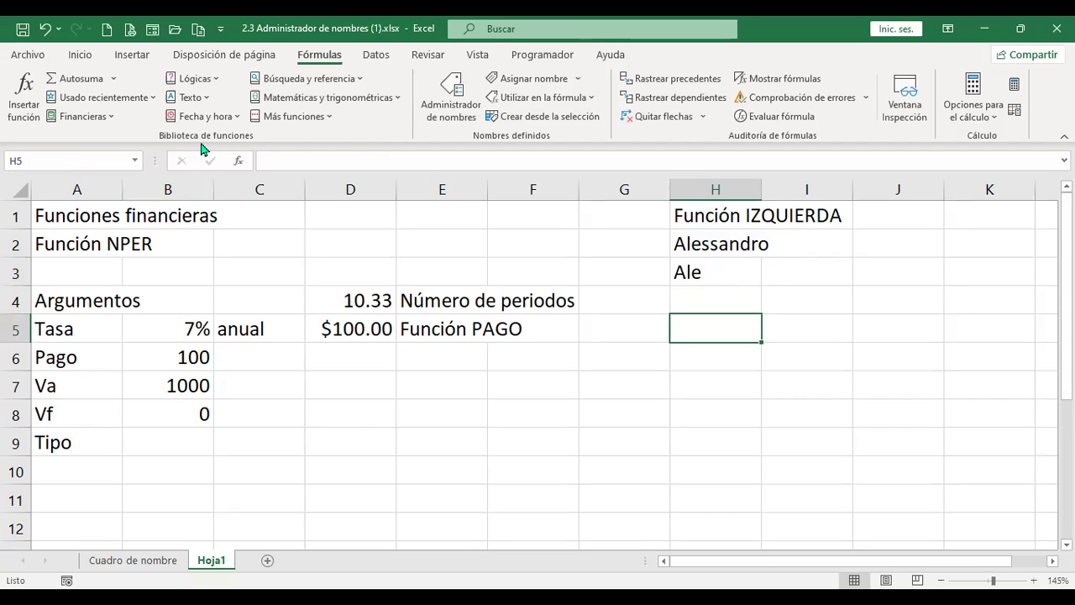
left_click(204, 100)
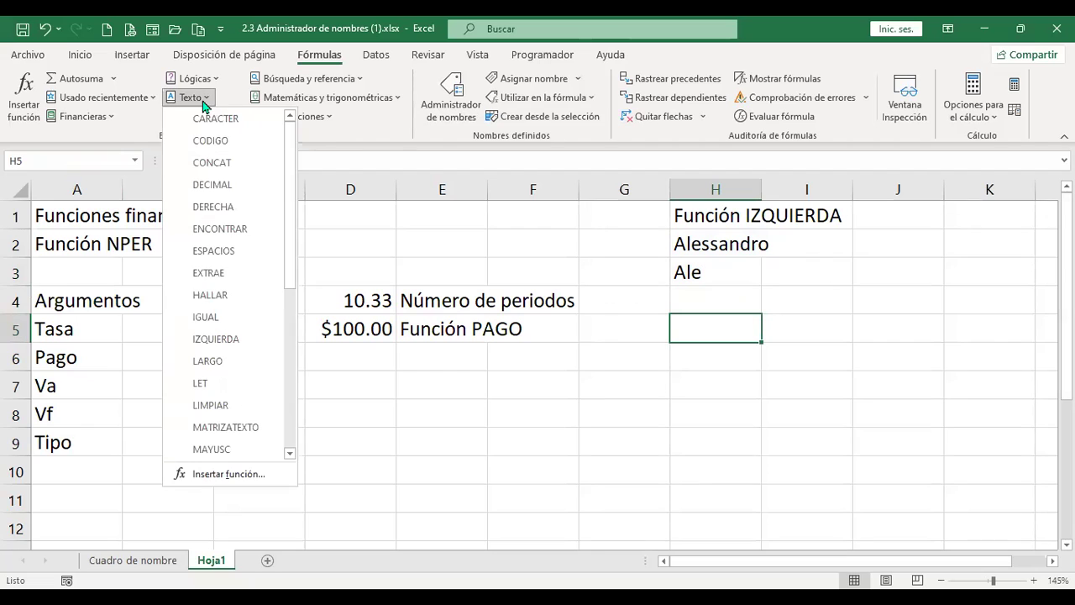
left_click(220, 361)
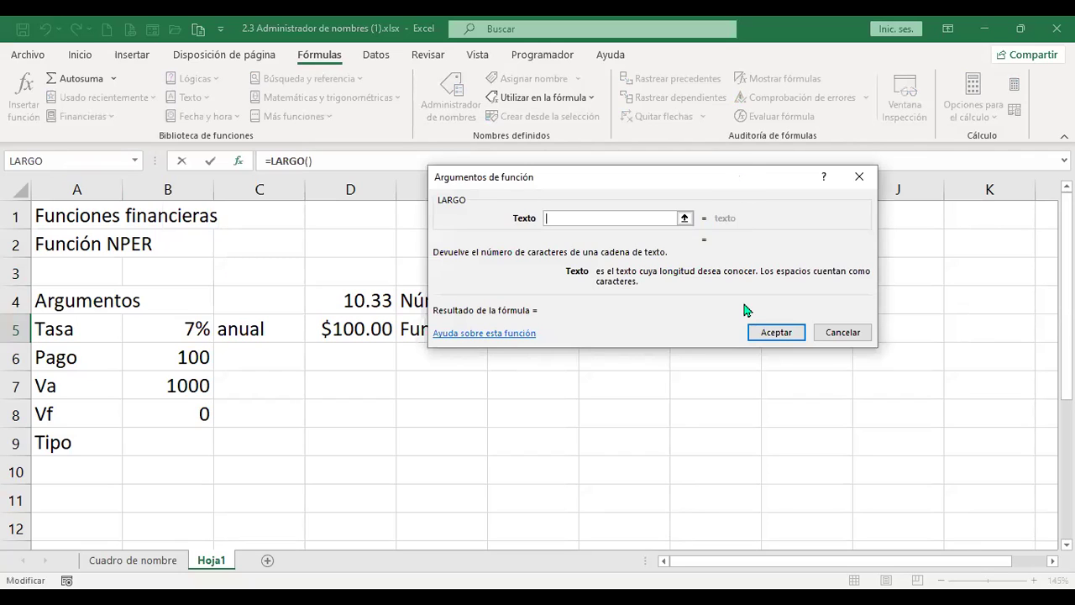
left_click_drag(650, 185, 655, 313)
left_click(704, 243)
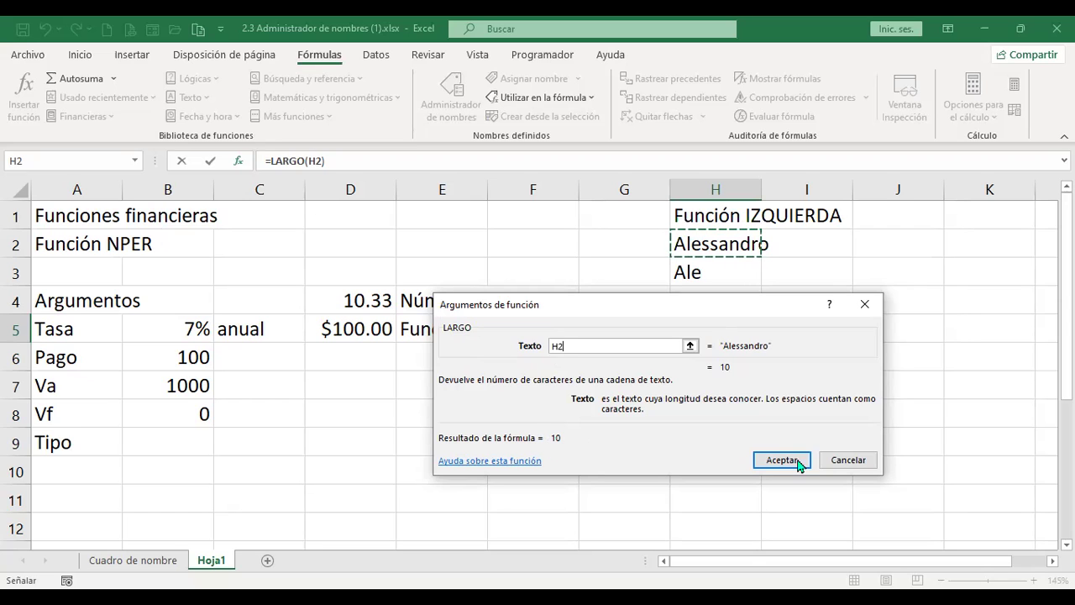
left_click(855, 461)
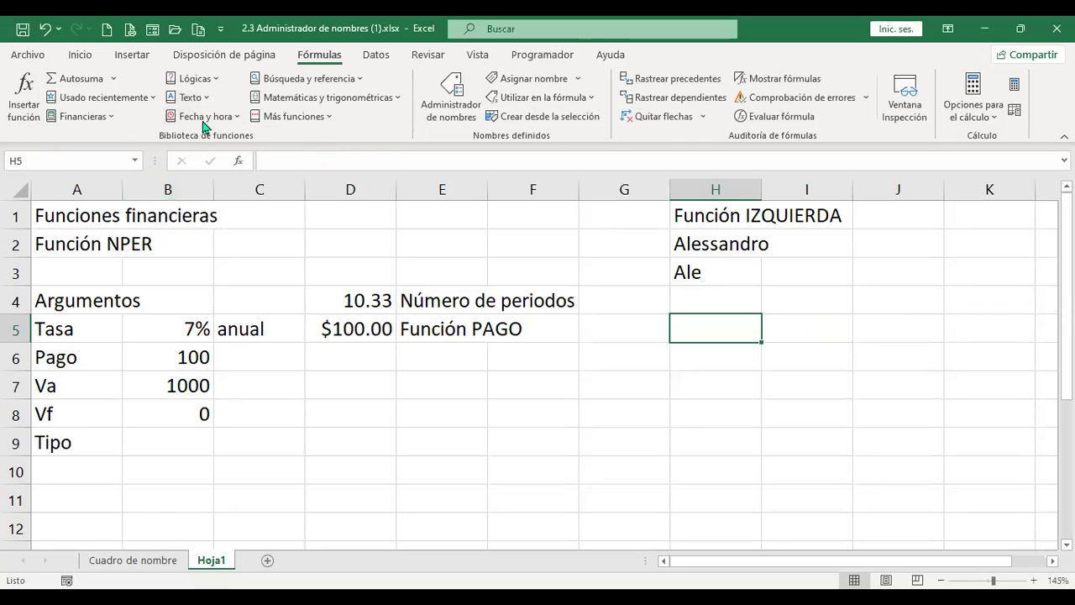
left_click(208, 97)
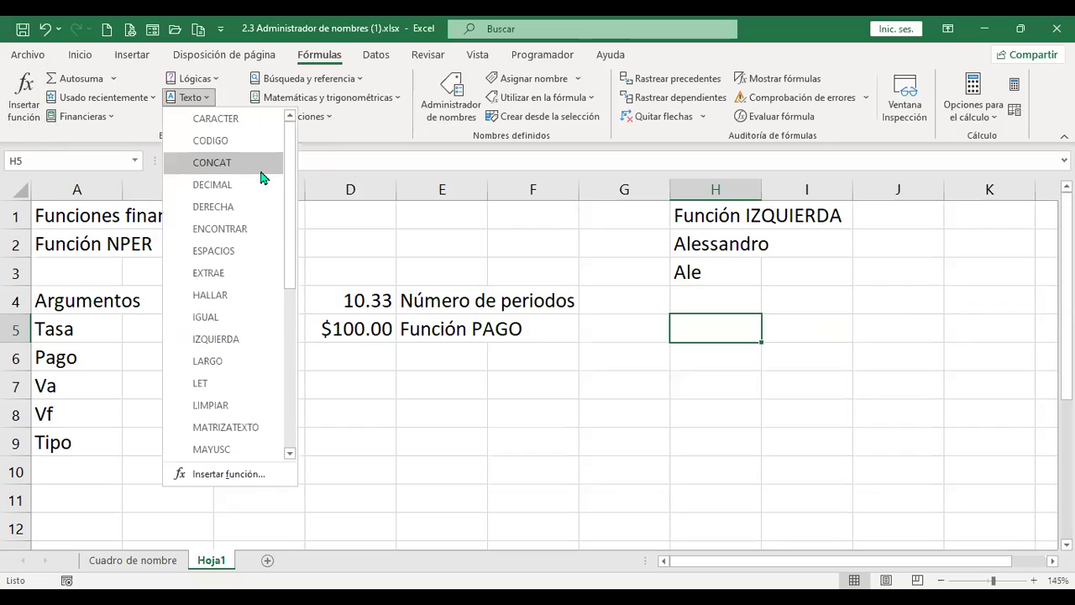
left_click_drag(294, 240, 292, 296)
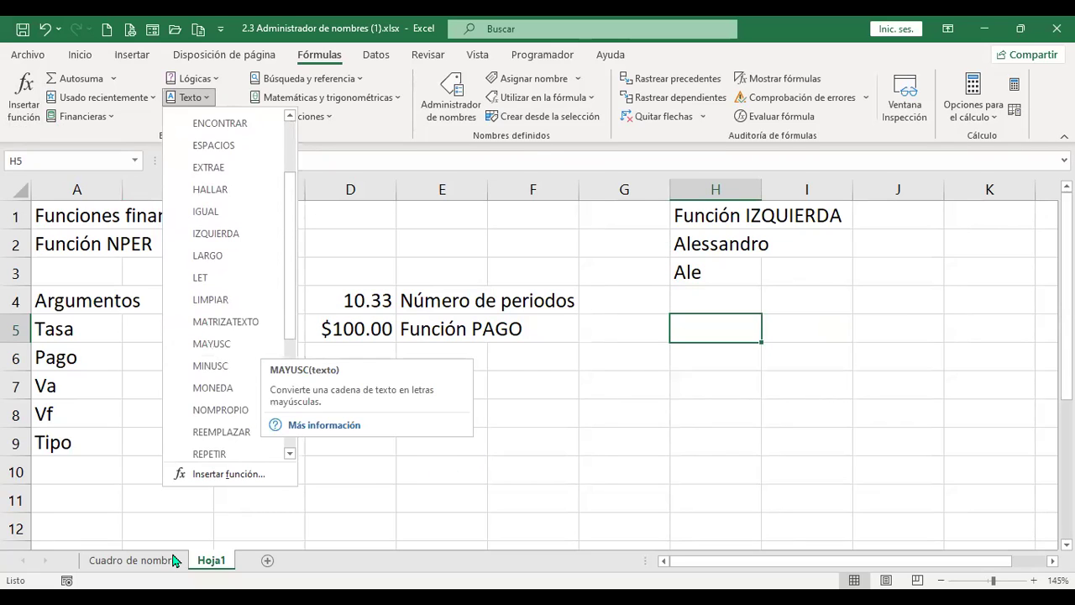
left_click(147, 559)
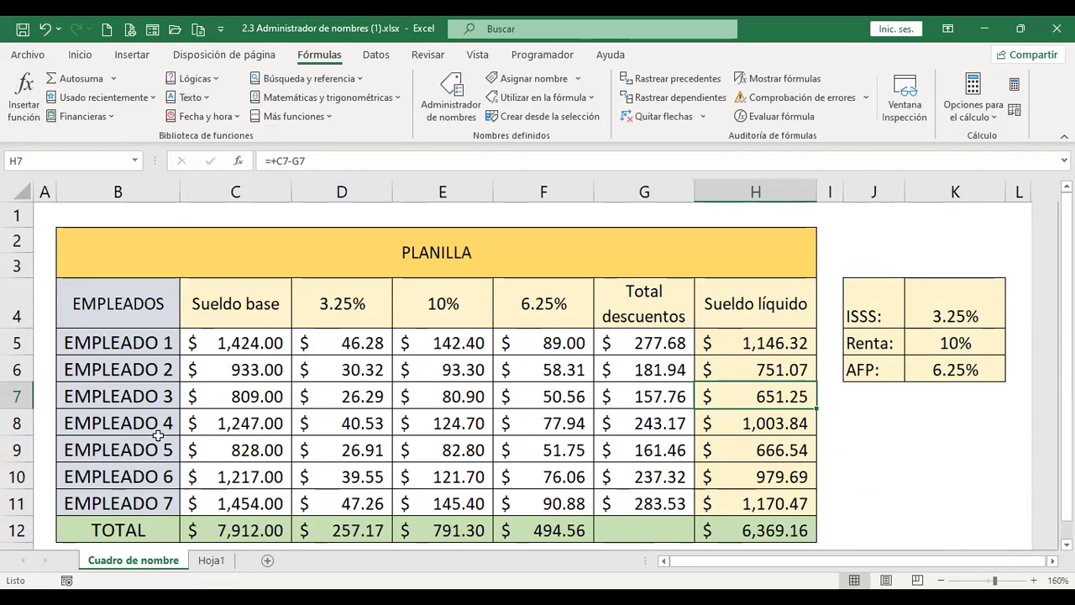
left_click(211, 560)
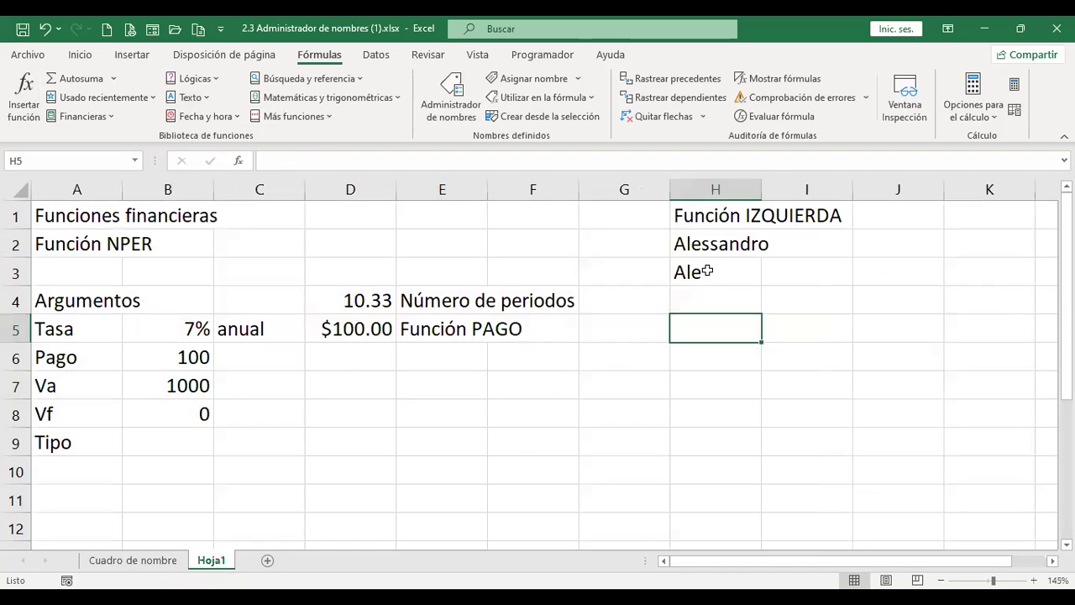
- Enter three more sample first names in H4, H5 and H6, one per cell
left_click(713, 297)
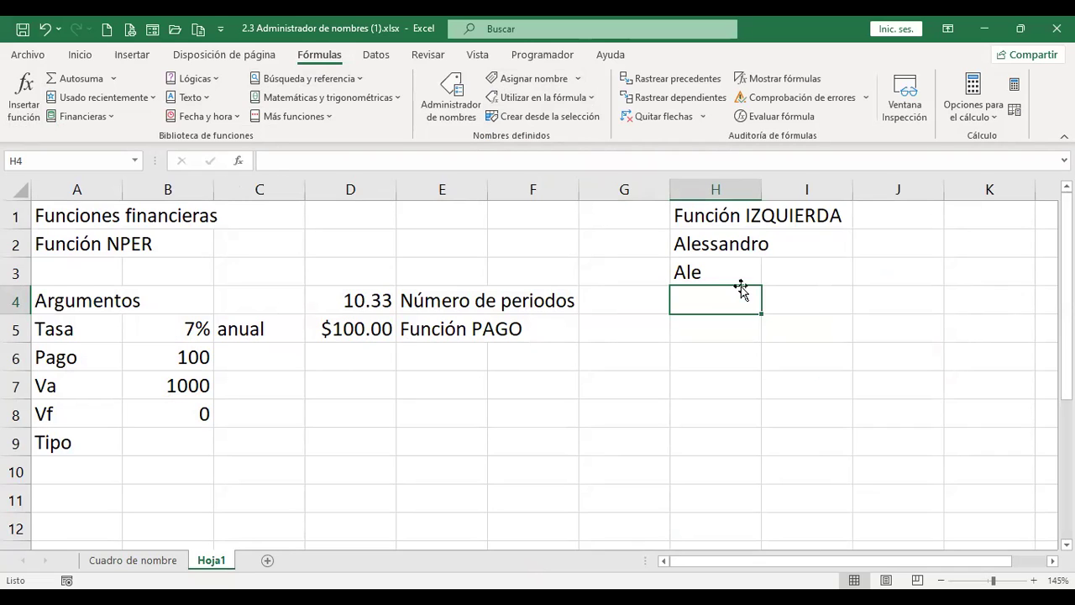
type("Ander")
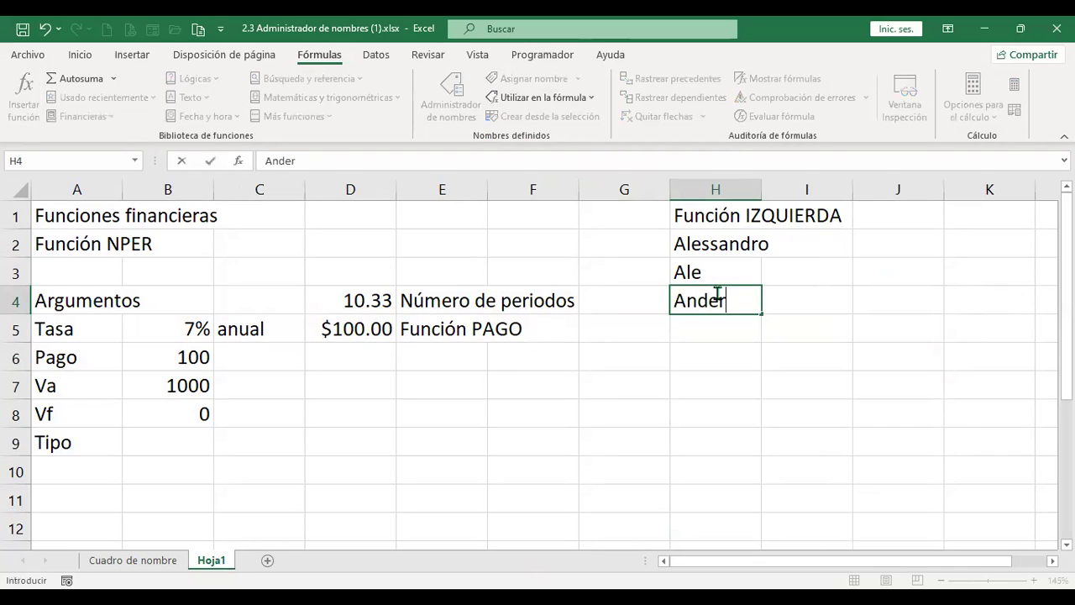
type("son}")
key("BackSpace")
key("Return")
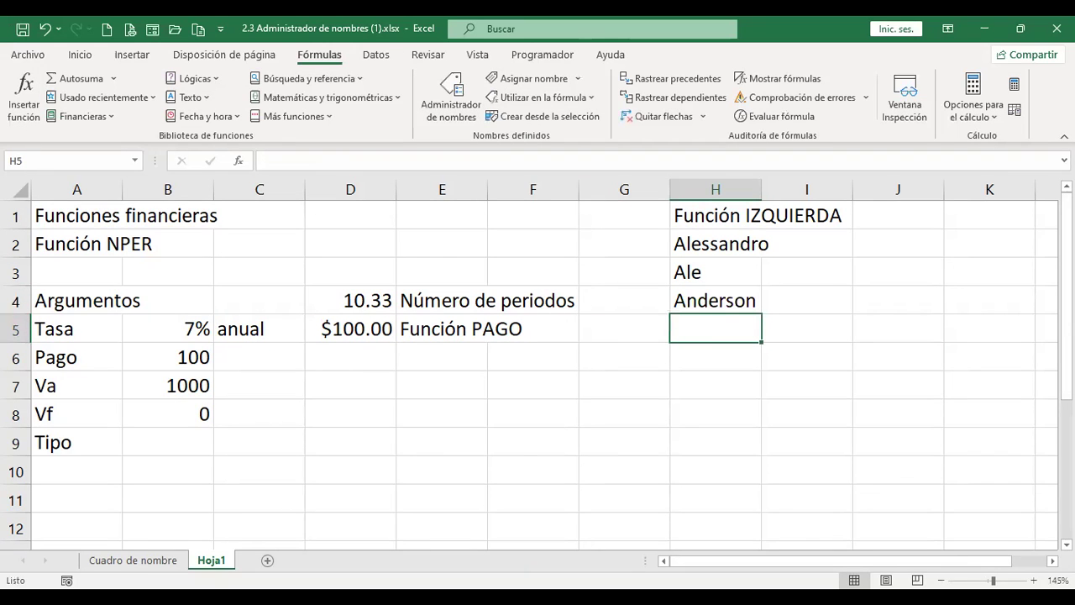
type("Carlos")
key("Return")
type("David")
key("Return")
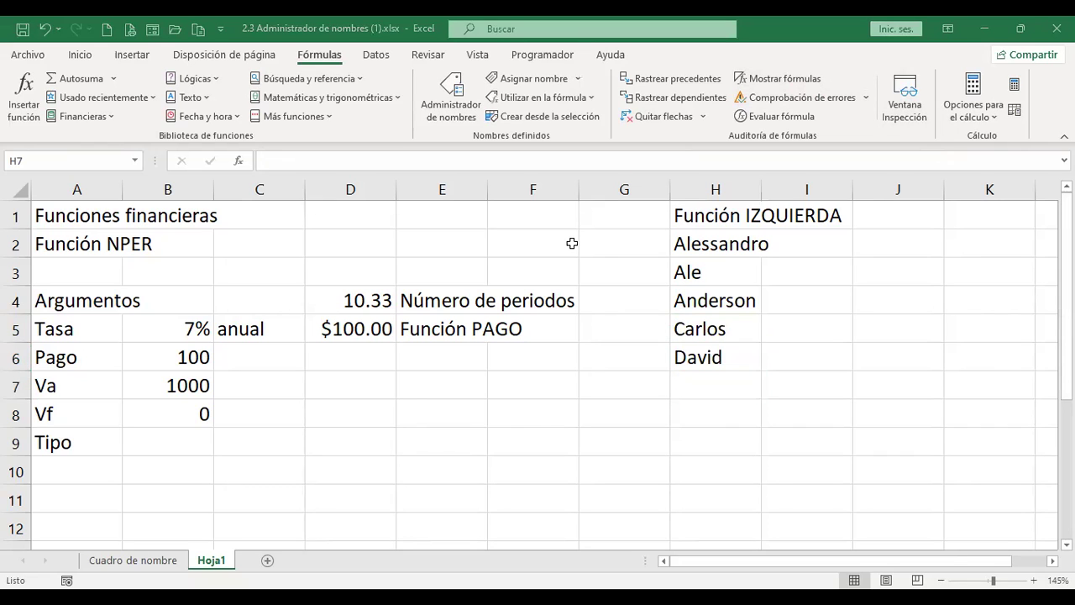
- Extend the list with sample first names in H7 and H8
left_click(754, 388)
type("Eler")
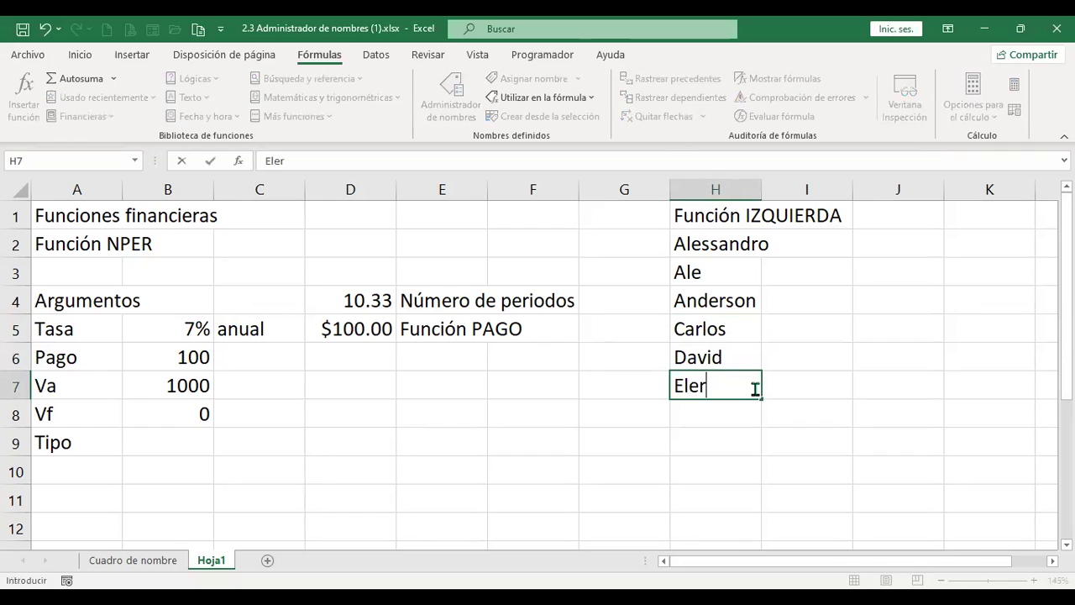
key("Return")
left_click(754, 388)
key("Return")
left_click(754, 388)
type("Elmer")
key("Return")
type("Javier")
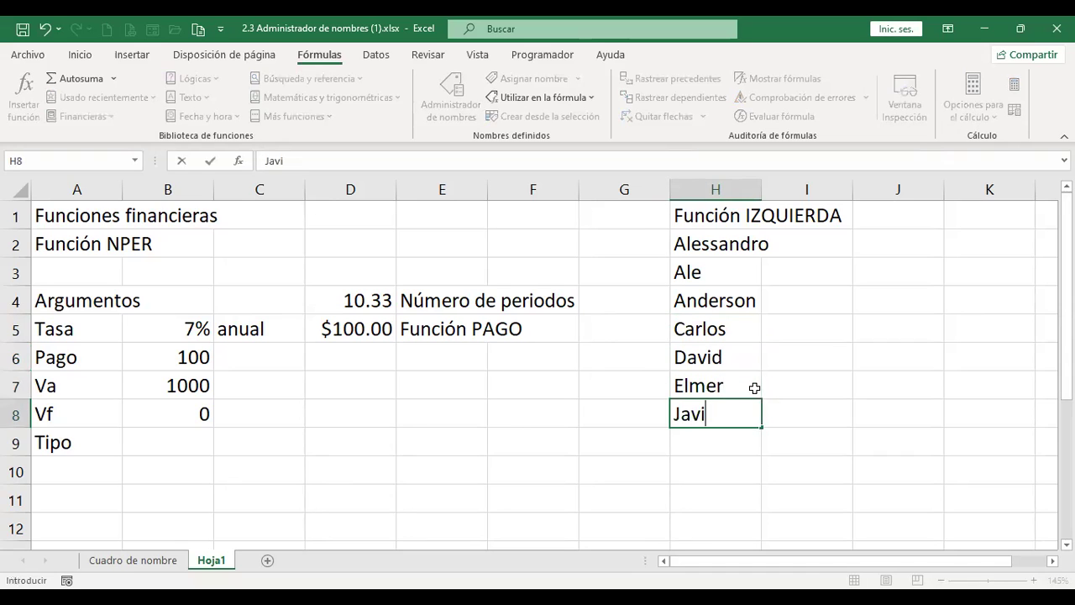
key("Return")
- Insert the MAYUSC function in I2 with H2 as its text, and autofit the widths of columns I and H
key("Up")
key("Up")
key("Up")
key("Up")
key("Up")
key("Up")
key("Up")
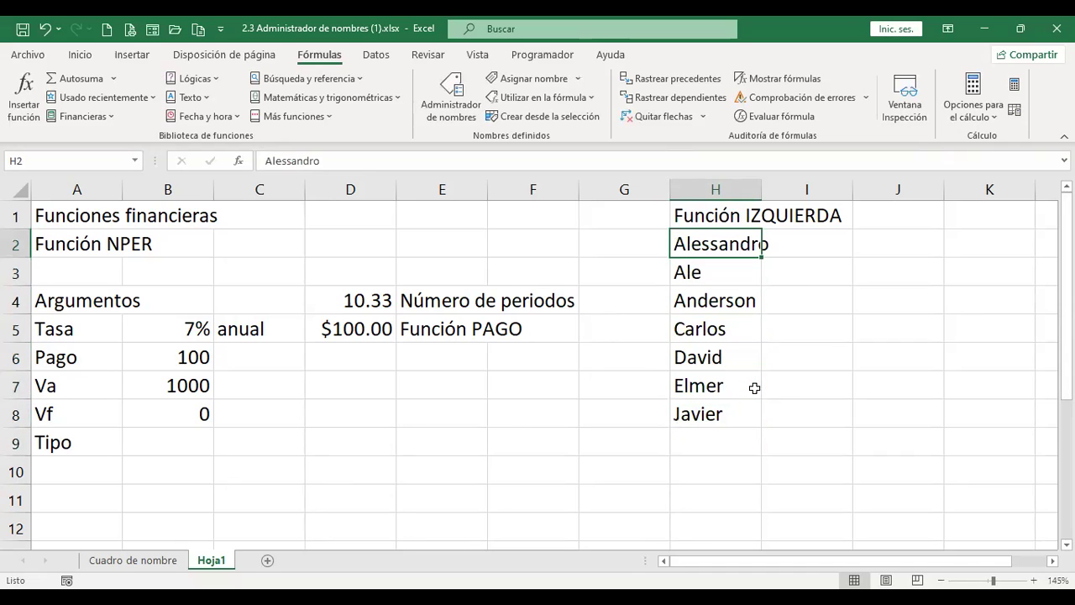
key("Right")
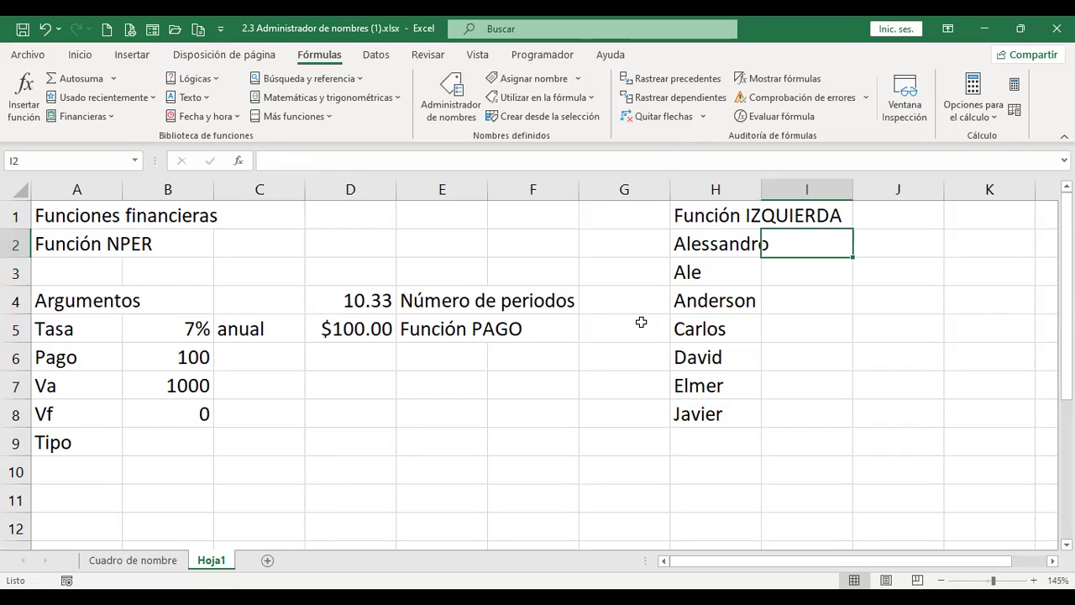
left_click(207, 110)
left_click_drag(290, 283, 295, 331)
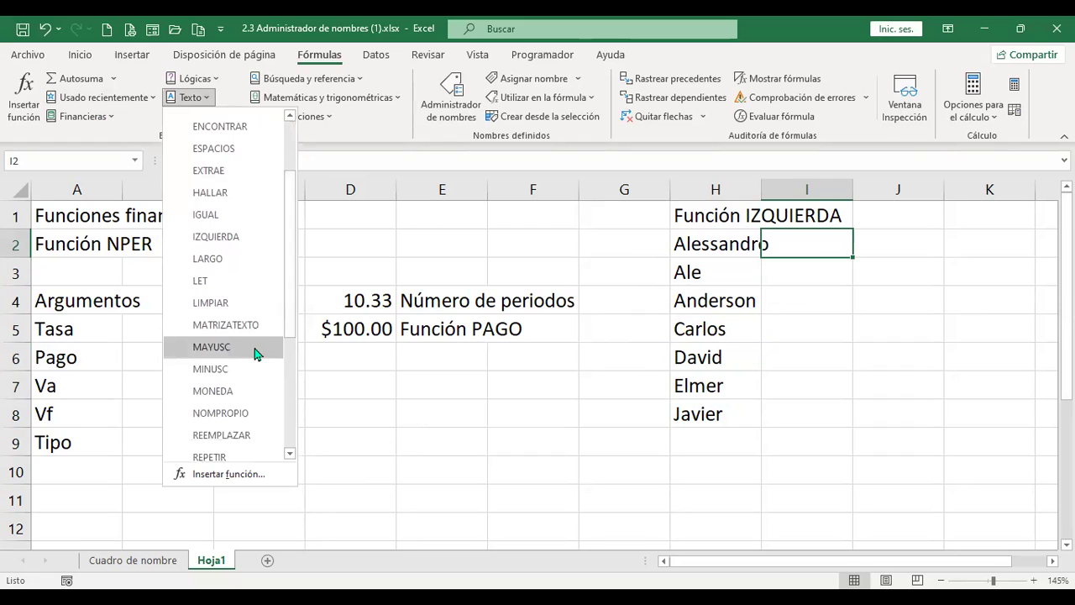
left_click(212, 346)
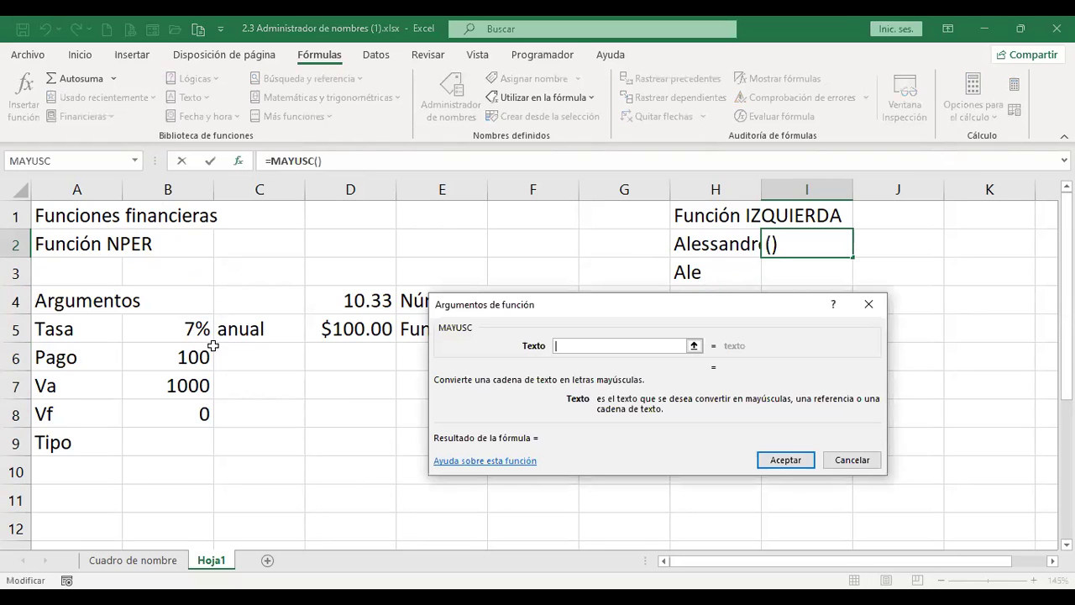
left_click(702, 244)
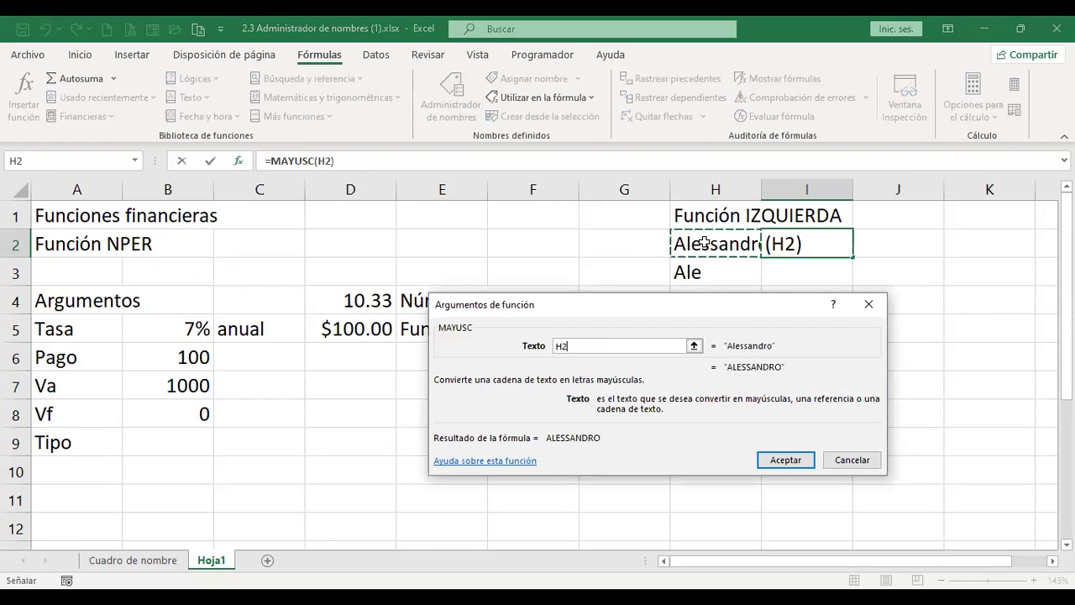
left_click(794, 460)
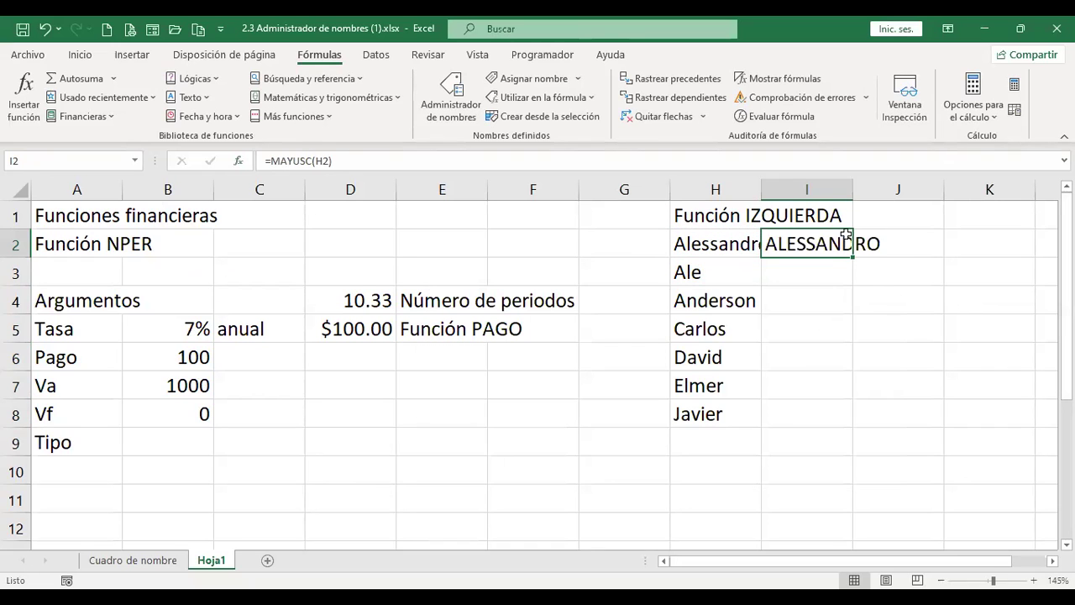
double_click(850, 191)
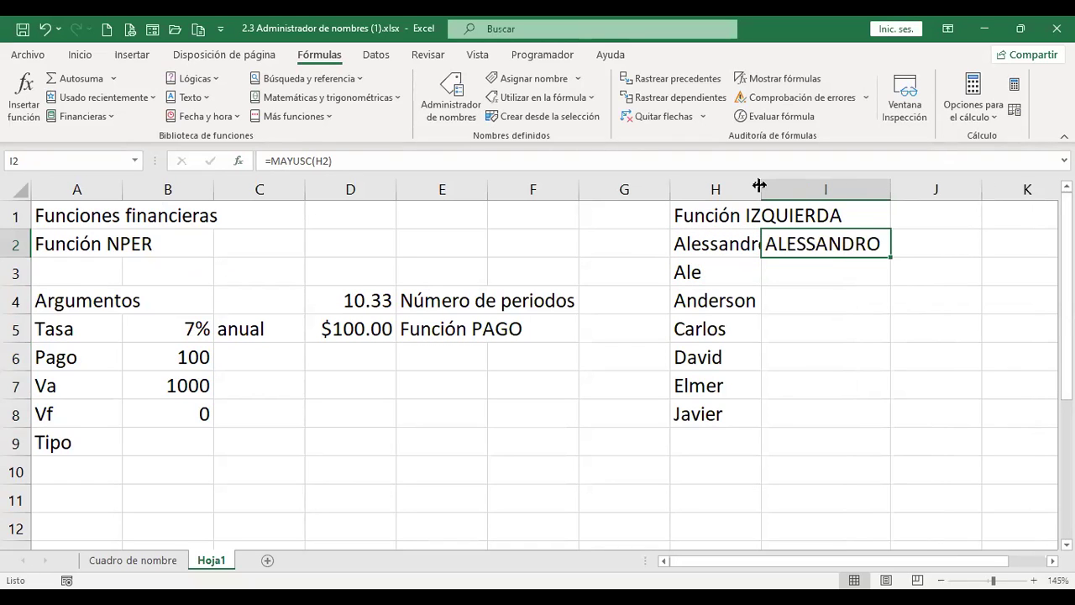
double_click(760, 185)
- Enter the formula +MAYUSC(H3) in I3 and fill it down through I8
left_click(921, 271)
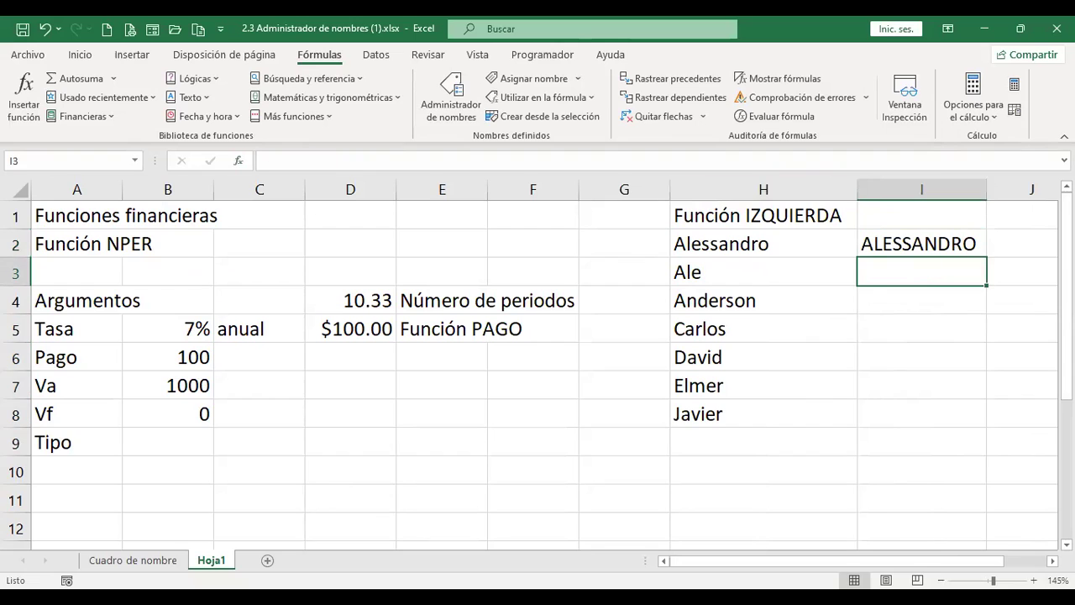
type("+")
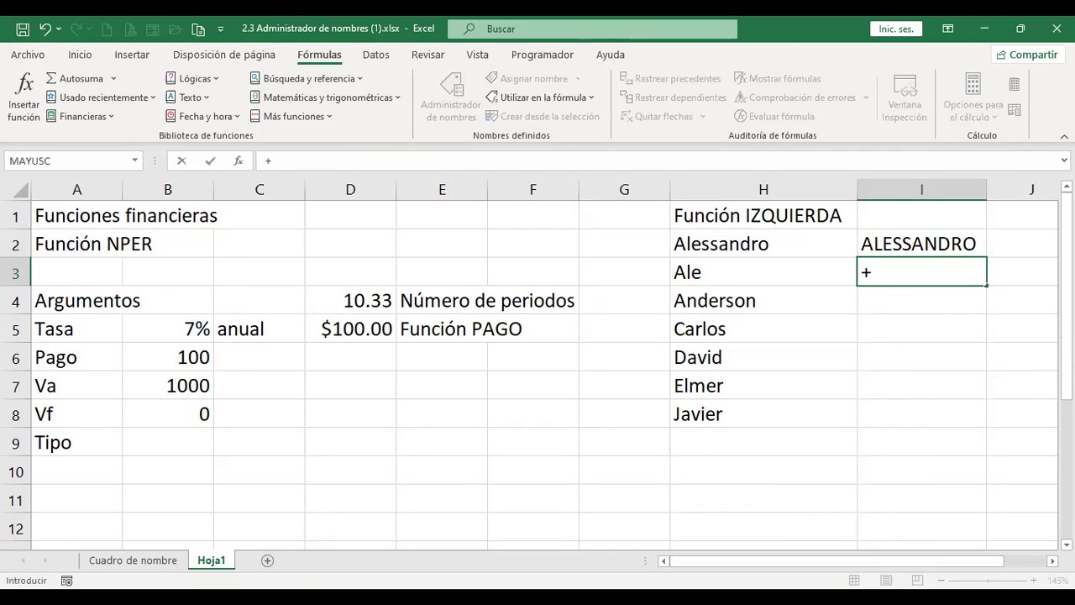
type("mayus")
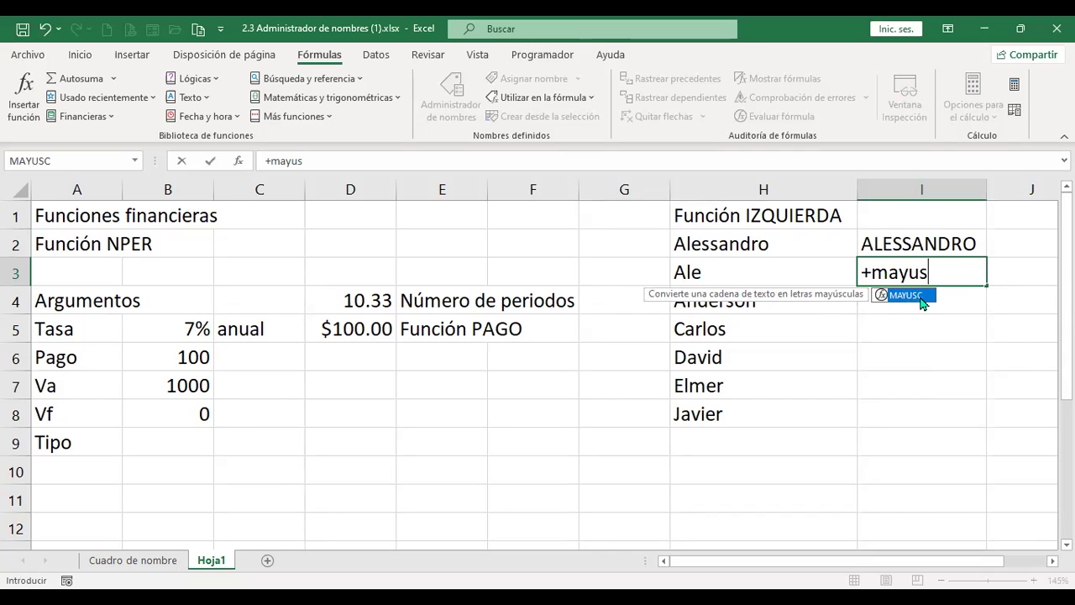
key("Tab")
left_click(797, 273)
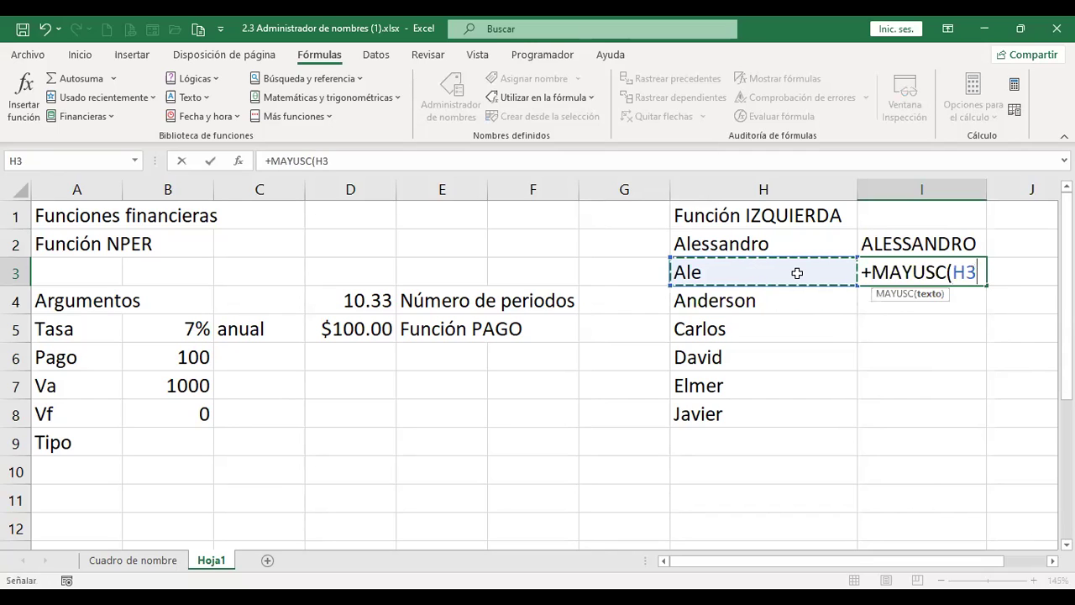
key("Return")
left_click(888, 280)
left_click_drag(986, 285, 986, 425)
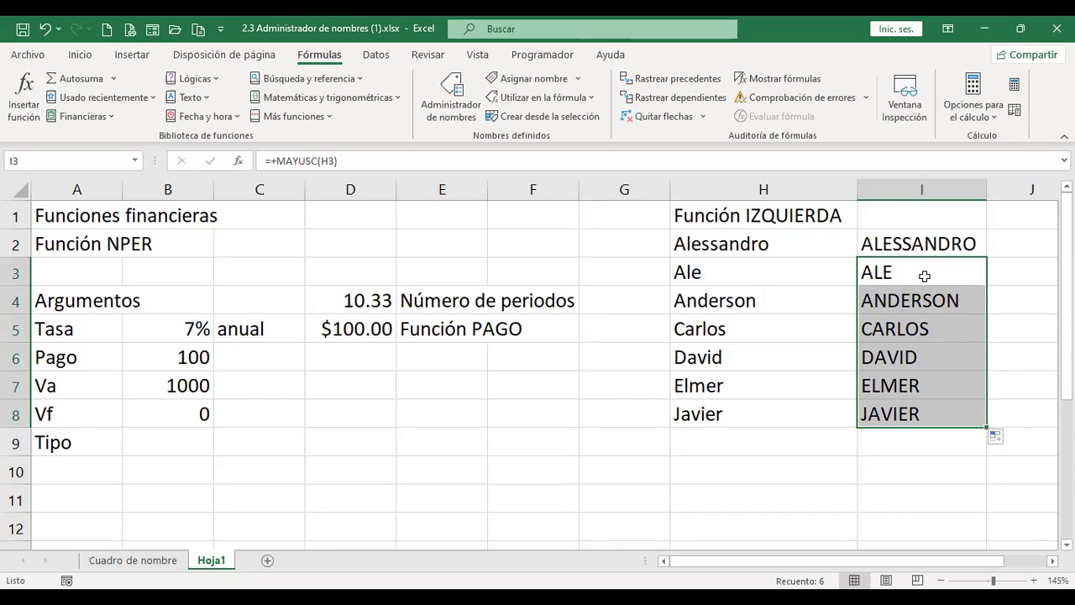
left_click(929, 270)
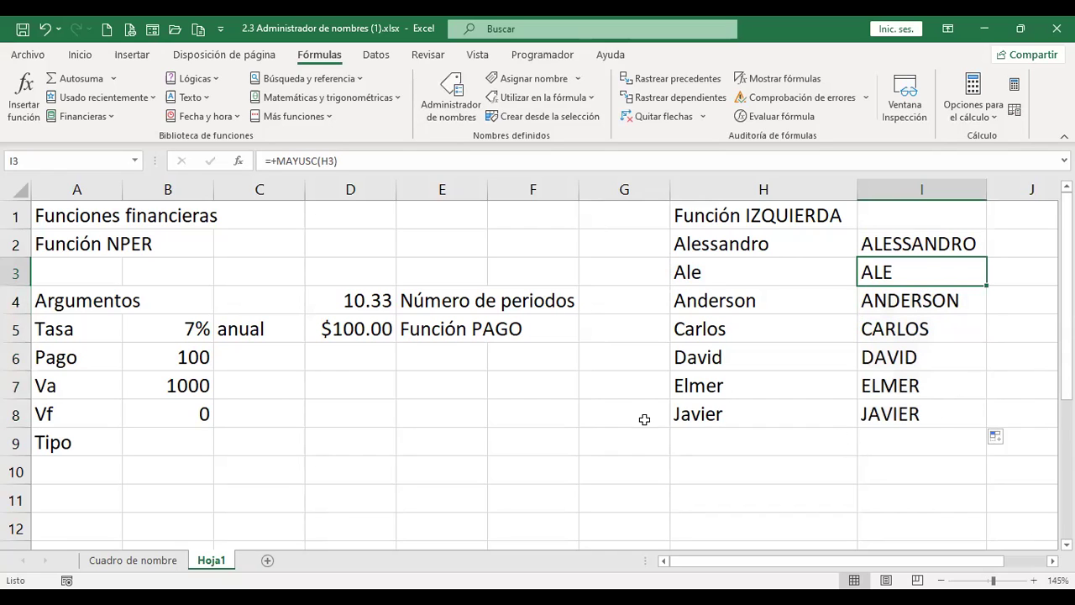
left_click(204, 98)
scroll(292, 286, "down", 3)
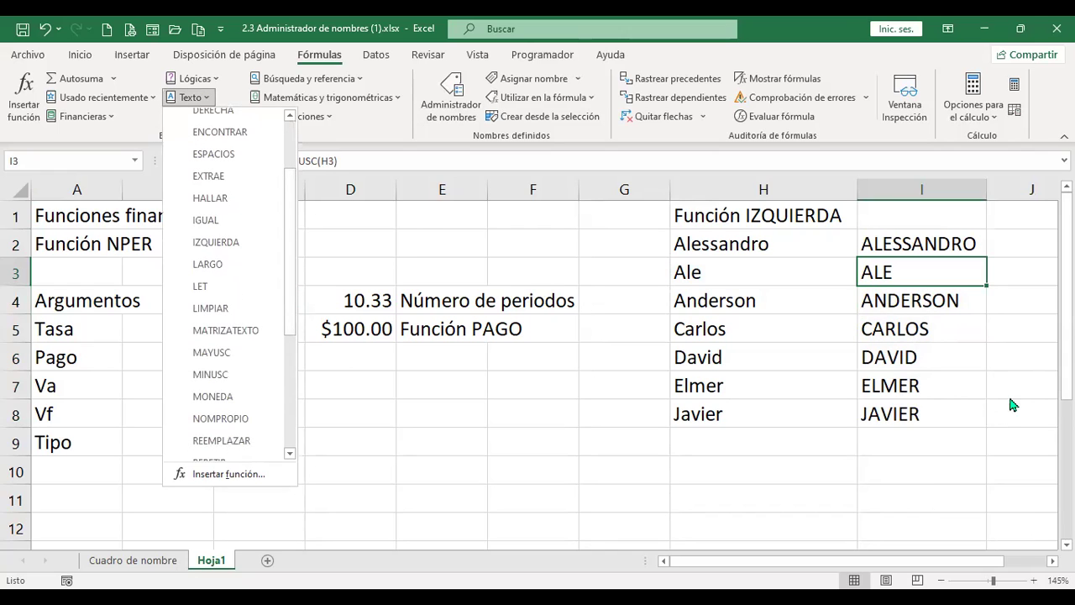
left_click(919, 383)
left_click(1020, 249)
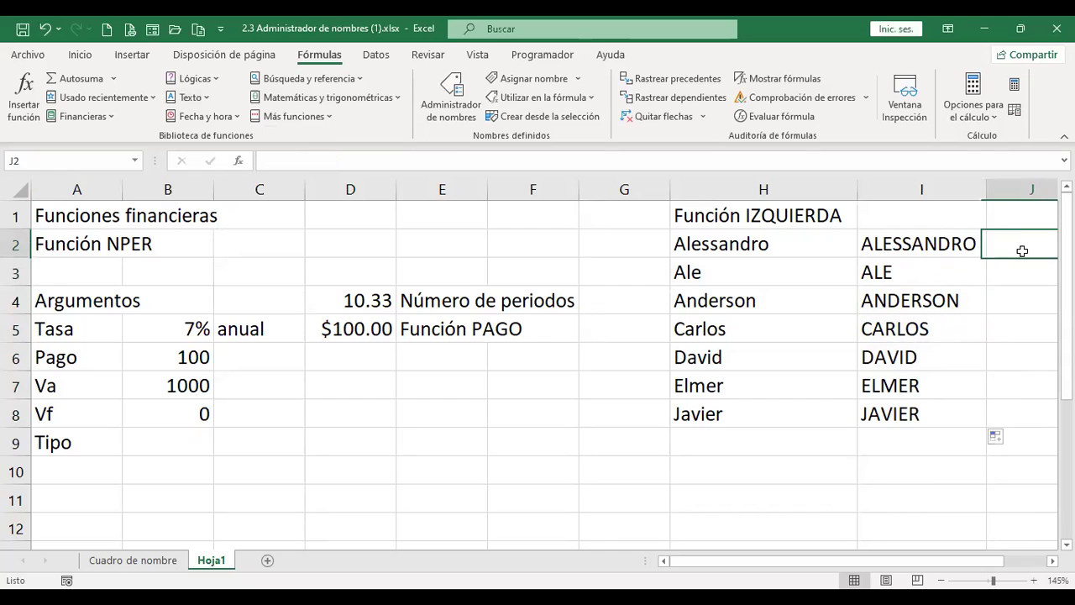
- Enter the formula +MINUSC(I2) in I10 to convert the first uppercase name to lowercase
left_click(886, 472)
type("+")
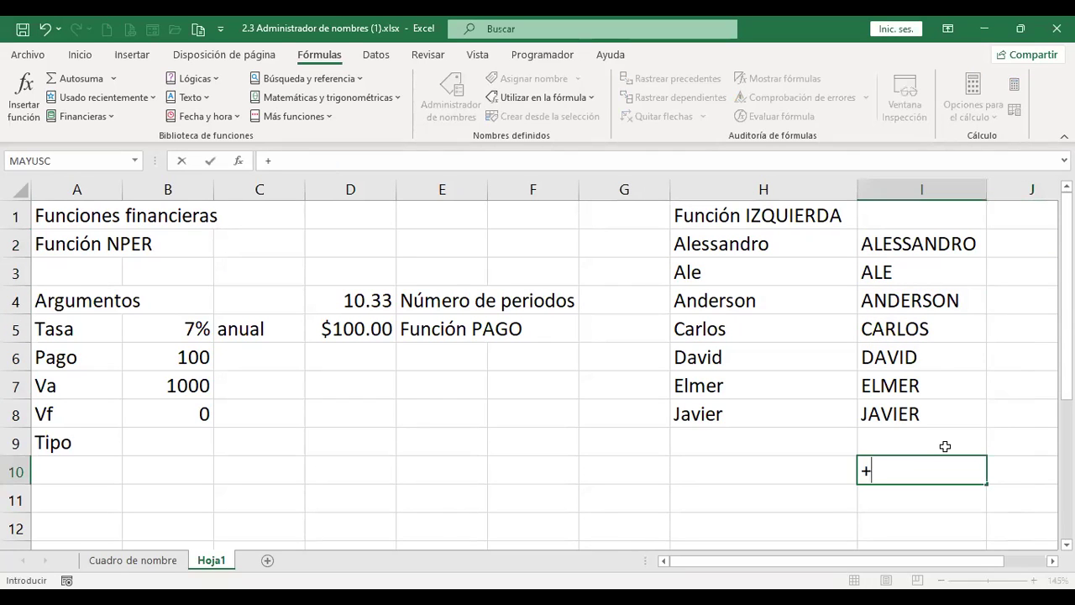
type("minu")
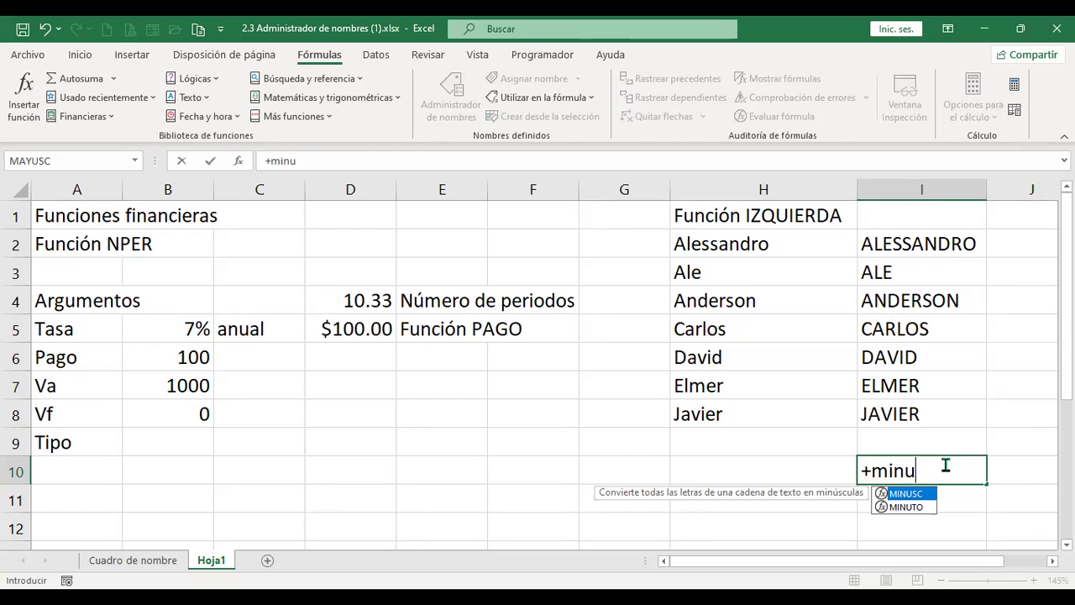
key("Tab")
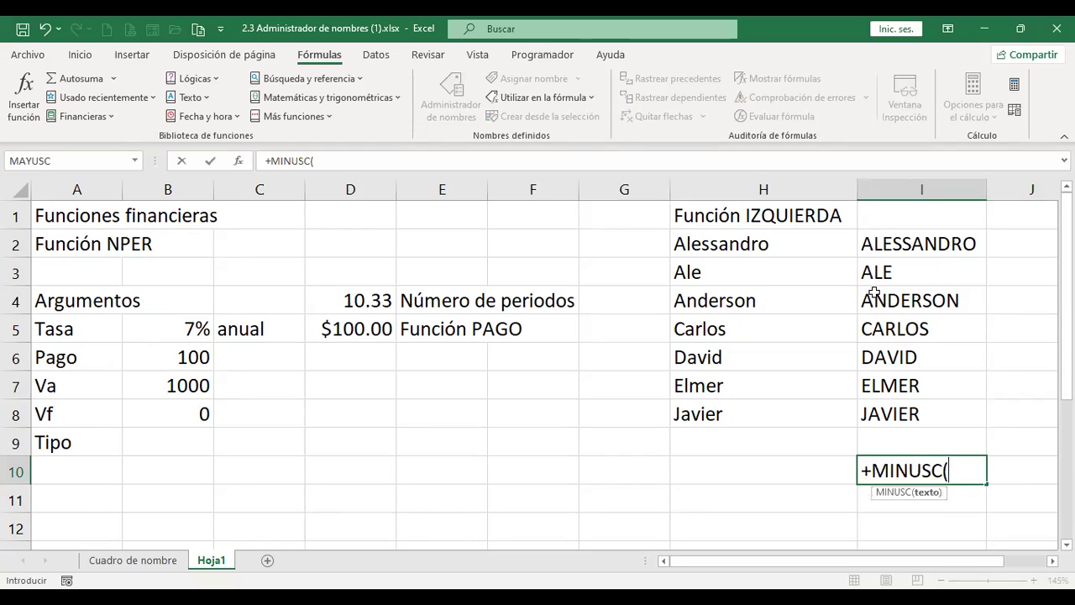
left_click(914, 241)
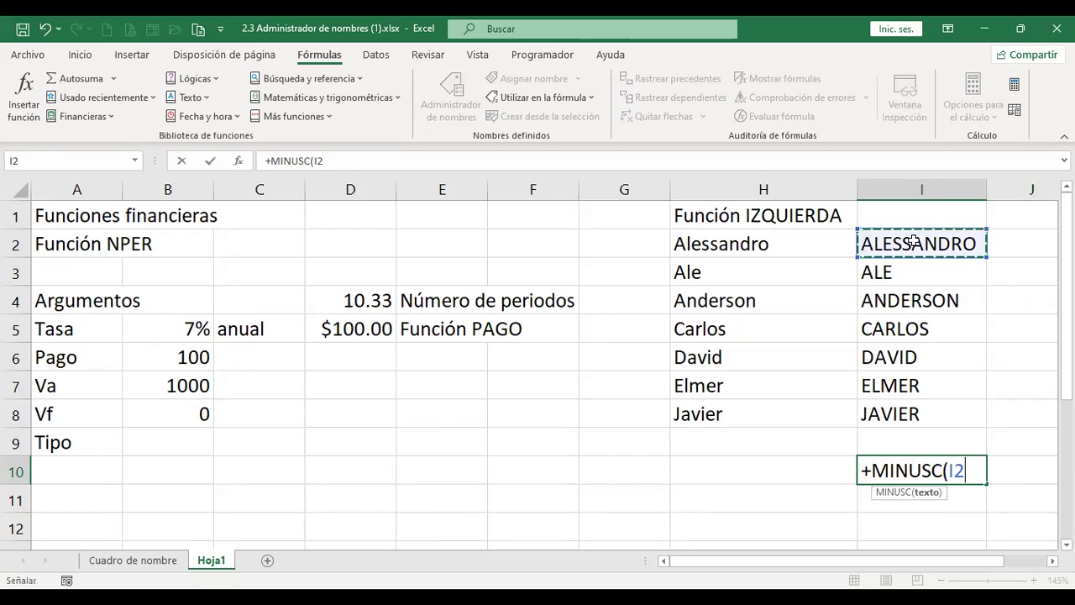
key("Return")
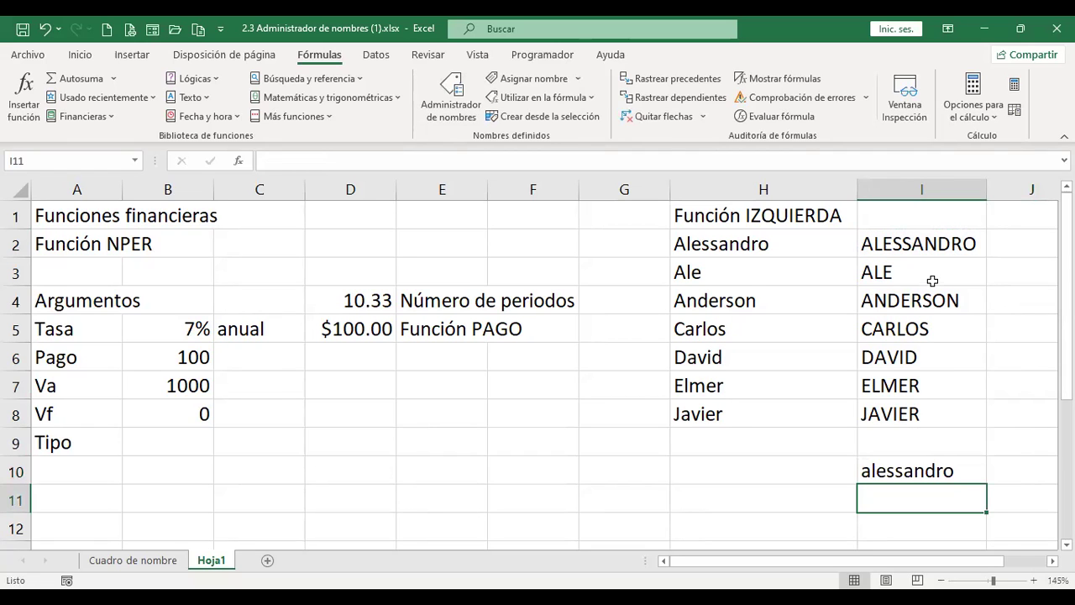
- Fill the MINUSC formula in I10 down through I15 and compare it with the uppercase list
left_click(969, 474)
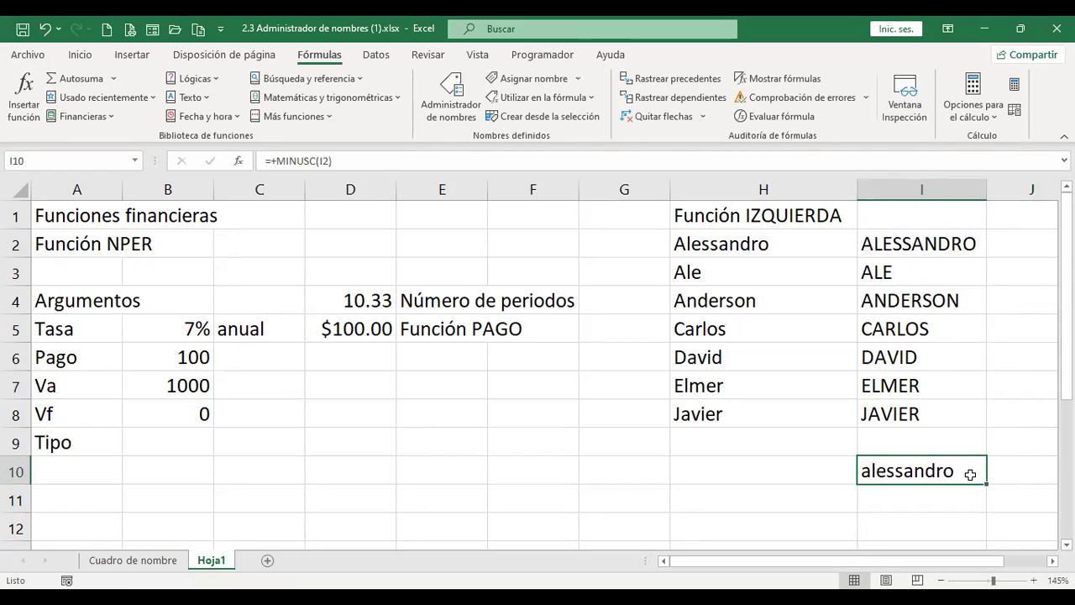
mouse_move(987, 484)
left_mouse_down()
mouse_move(999, 470)
mouse_move(990, 504)
left_mouse_up()
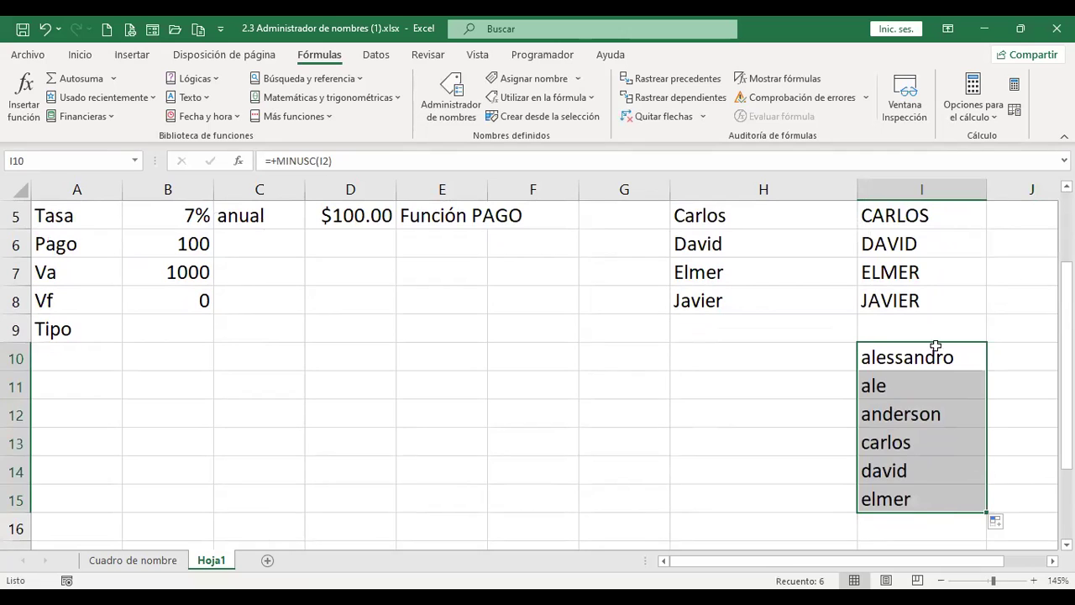
scroll(935, 346, "up", 1)
scroll(914, 299, "down", 2)
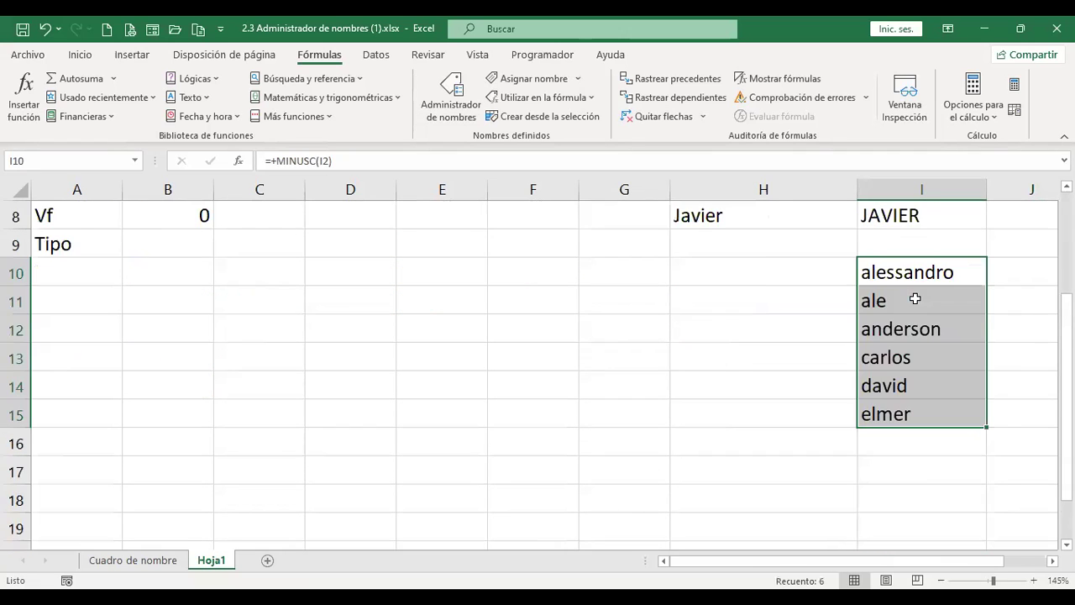
scroll(915, 299, "up", 3)
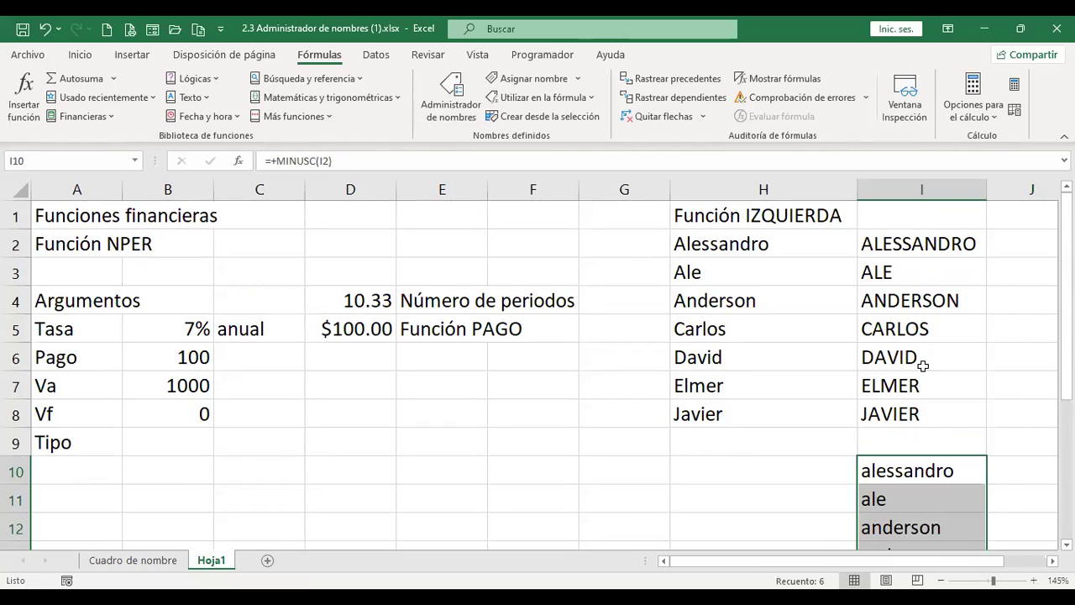
scroll(923, 367, "down", 2)
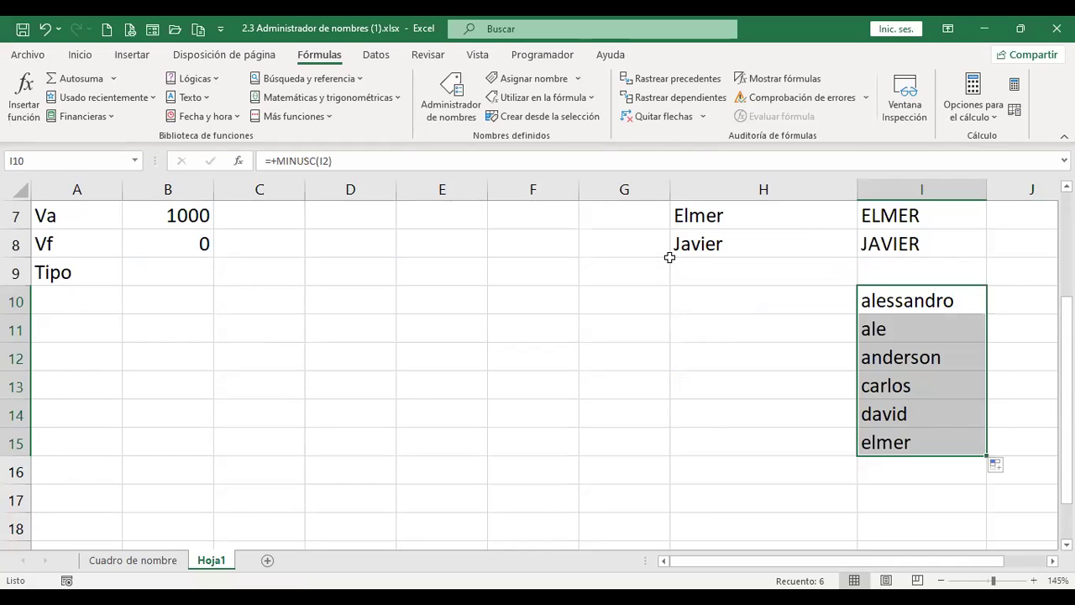
scroll(821, 372, "up", 2)
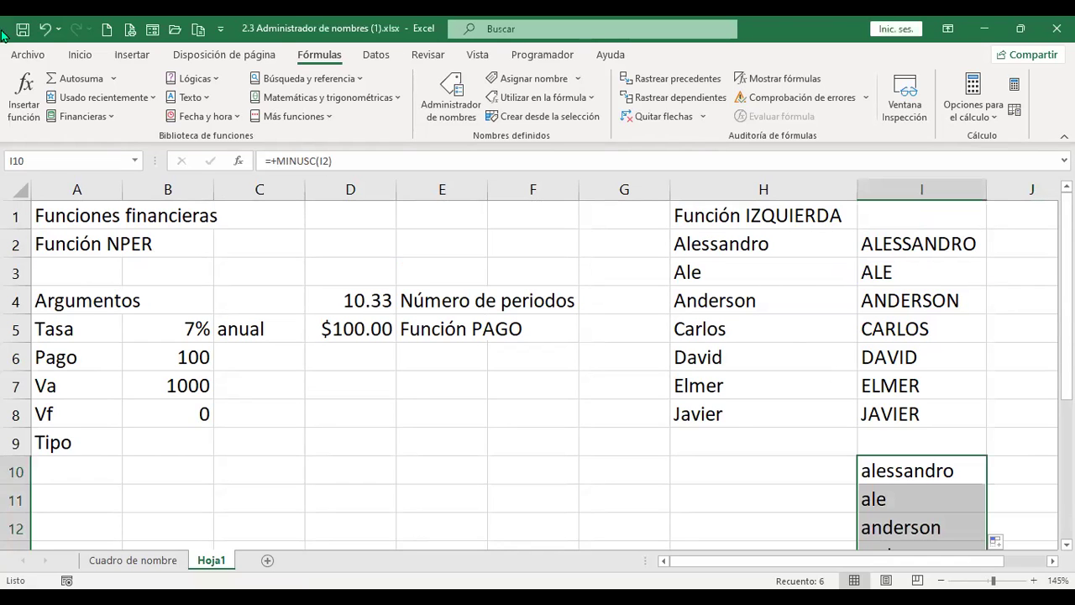
left_click(210, 98)
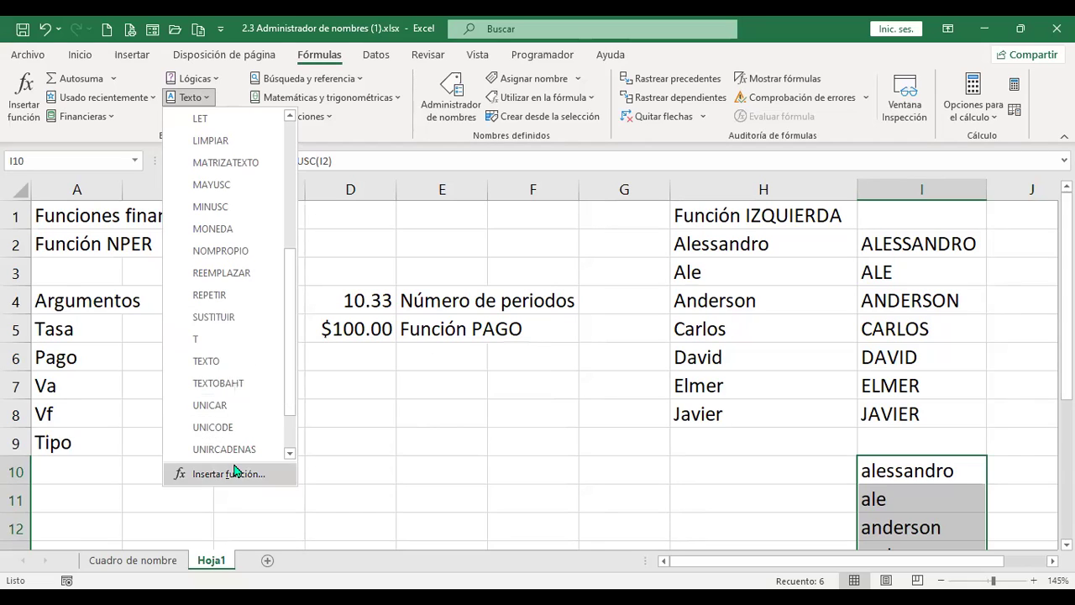
scroll(290, 444, "down", 1)
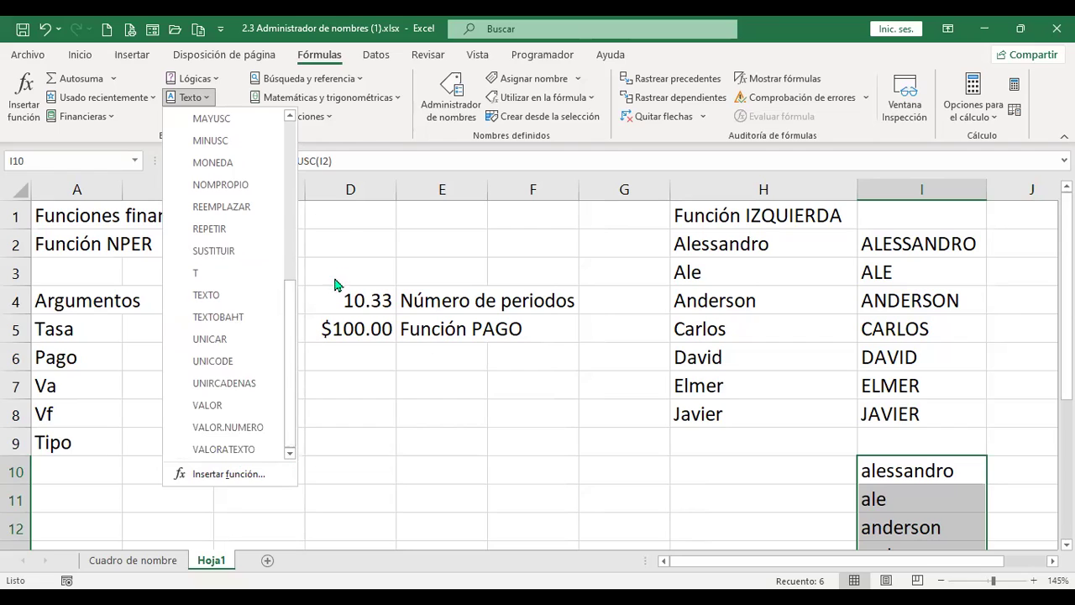
left_click(350, 246)
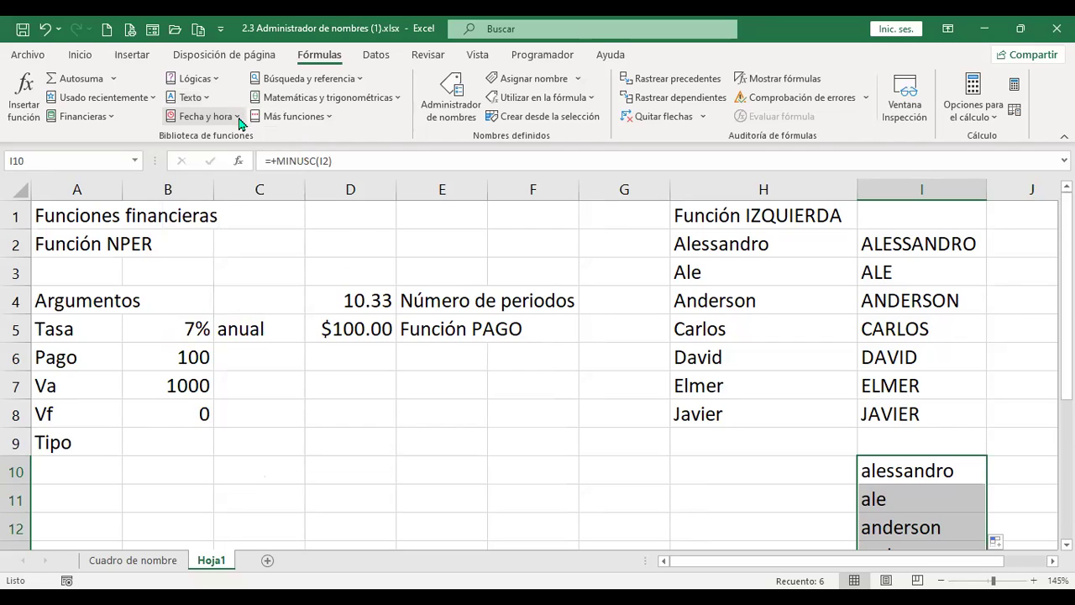
left_click(238, 118)
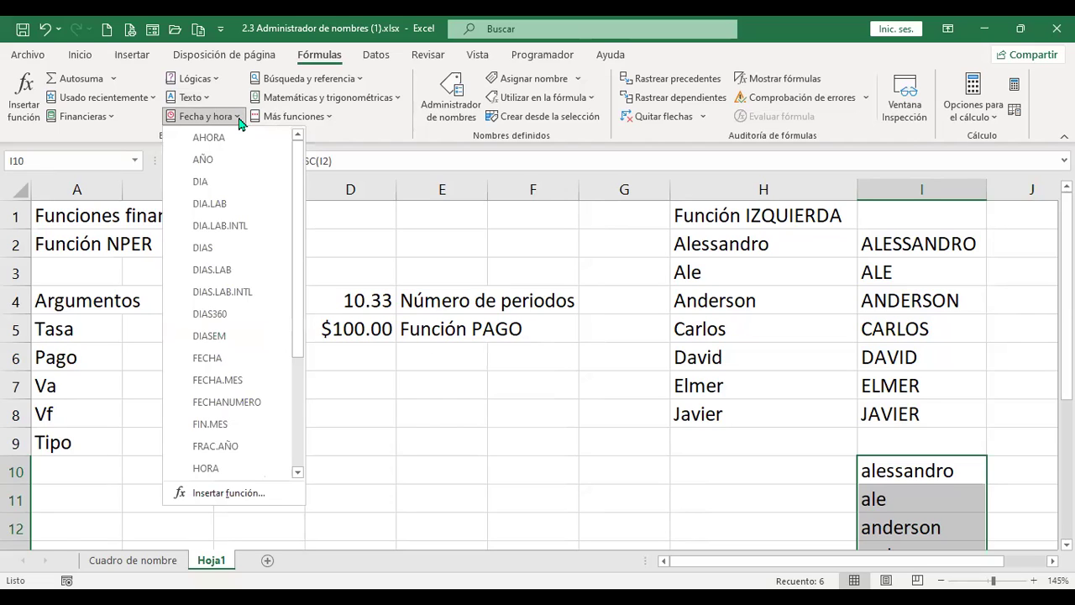
left_click(87, 512)
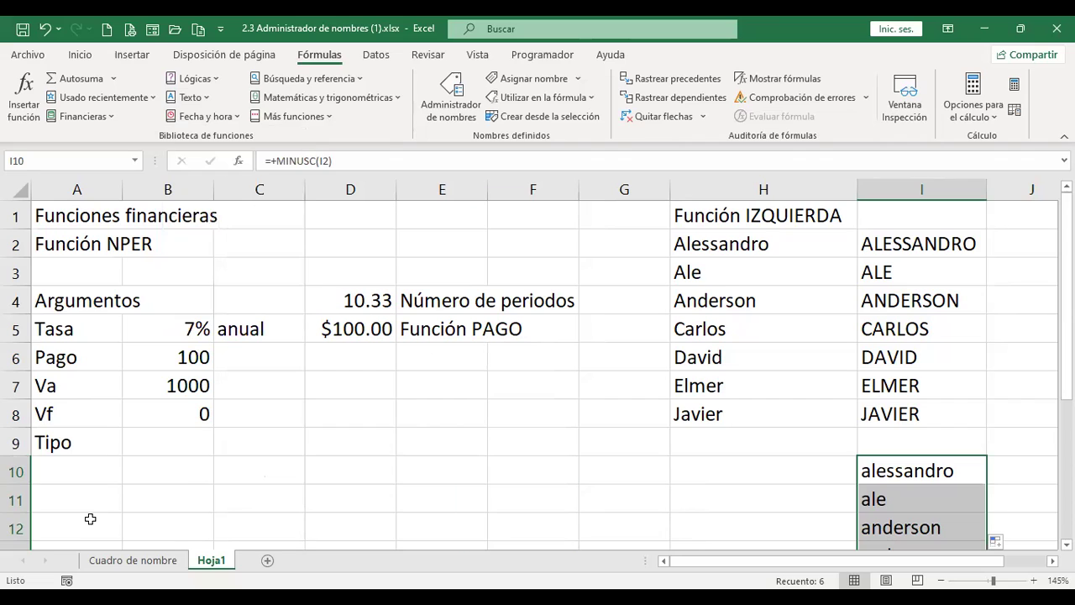
- Insert the date and time function AHORA, which takes no arguments, in A12
left_click(90, 517)
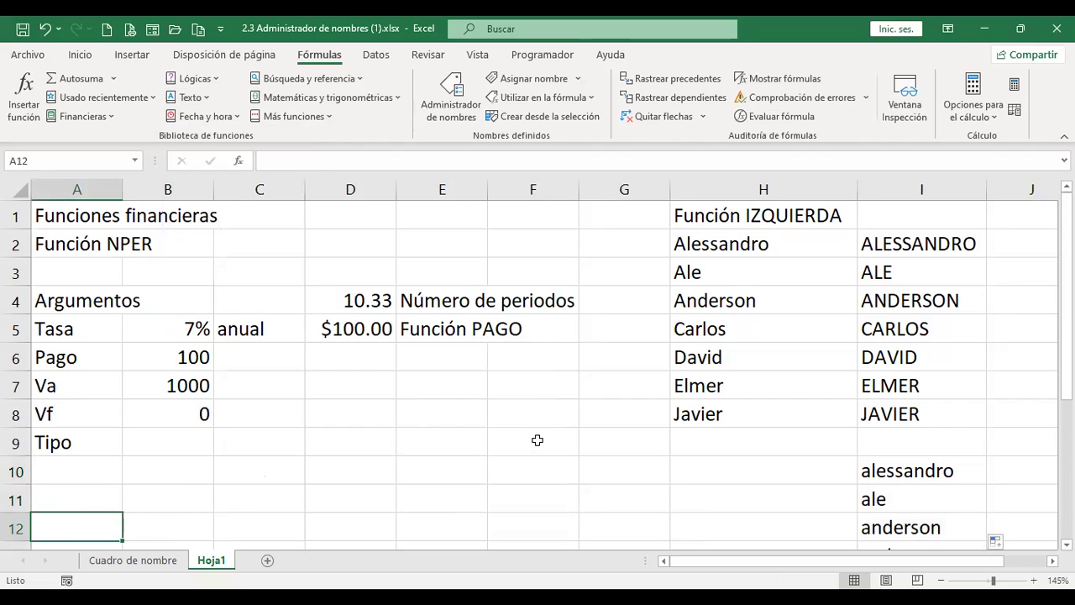
left_click(226, 118)
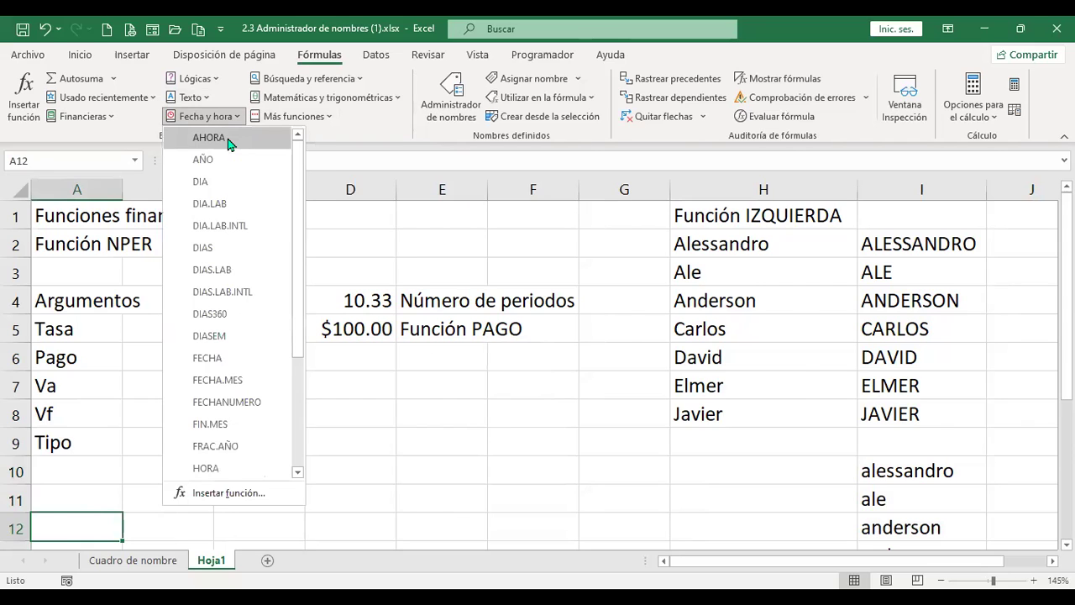
left_click(230, 144)
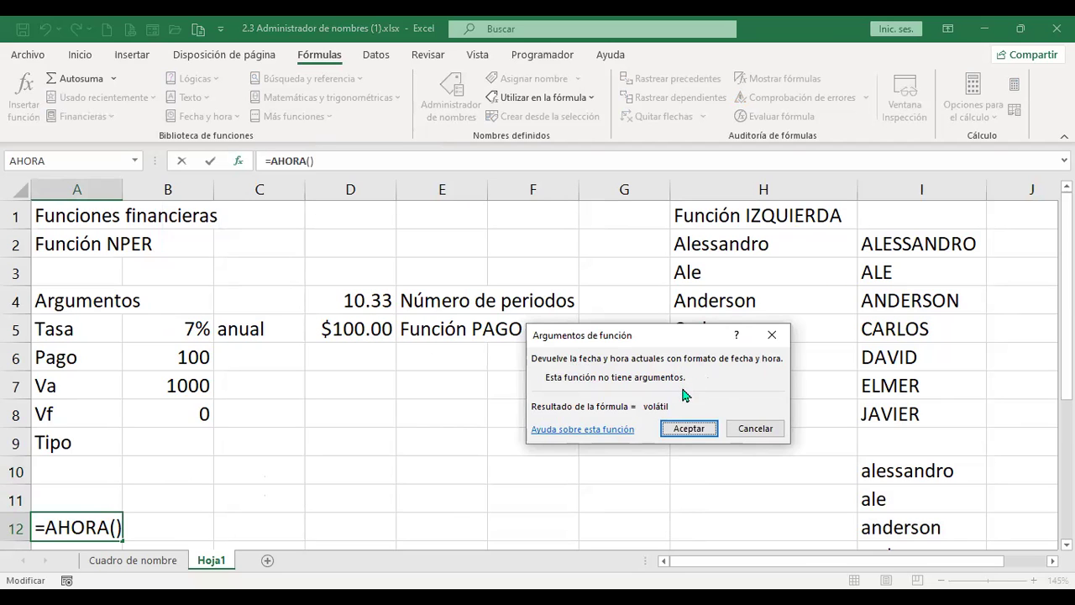
left_click(690, 429)
scroll(360, 455, "down", 1)
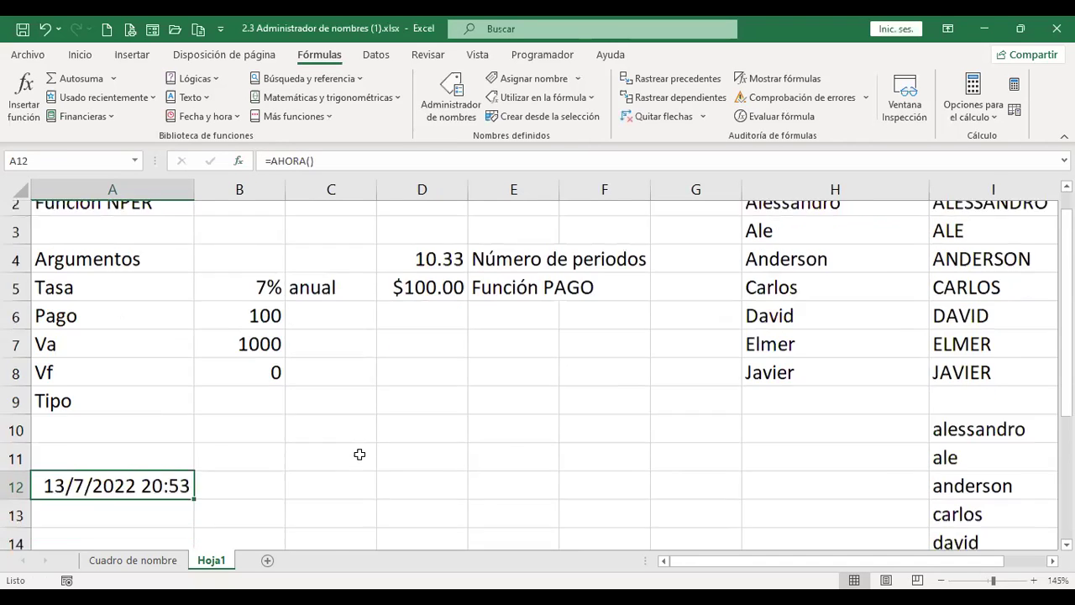
scroll(359, 454, "down", 2)
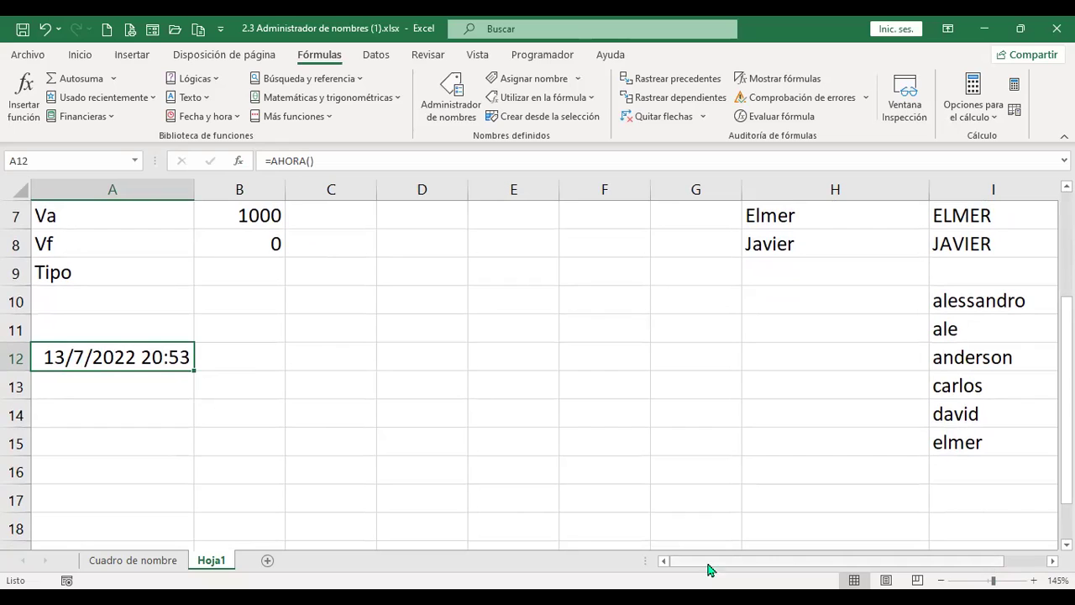
- Enter the formula +AÑO(A12) in A13 to extract the year, and check its cell reference
left_click(115, 378)
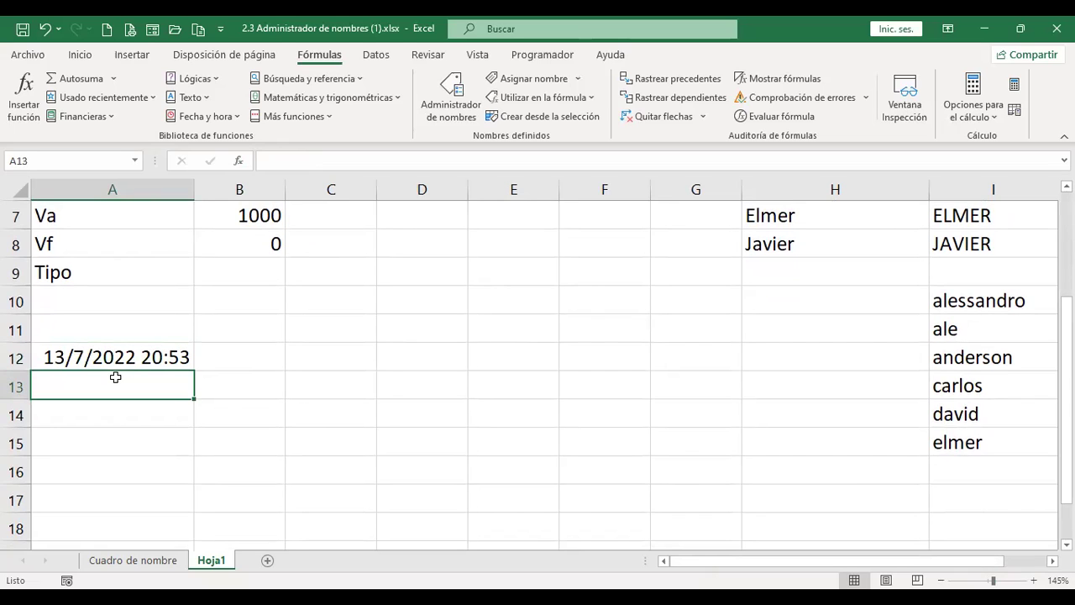
left_click(235, 122)
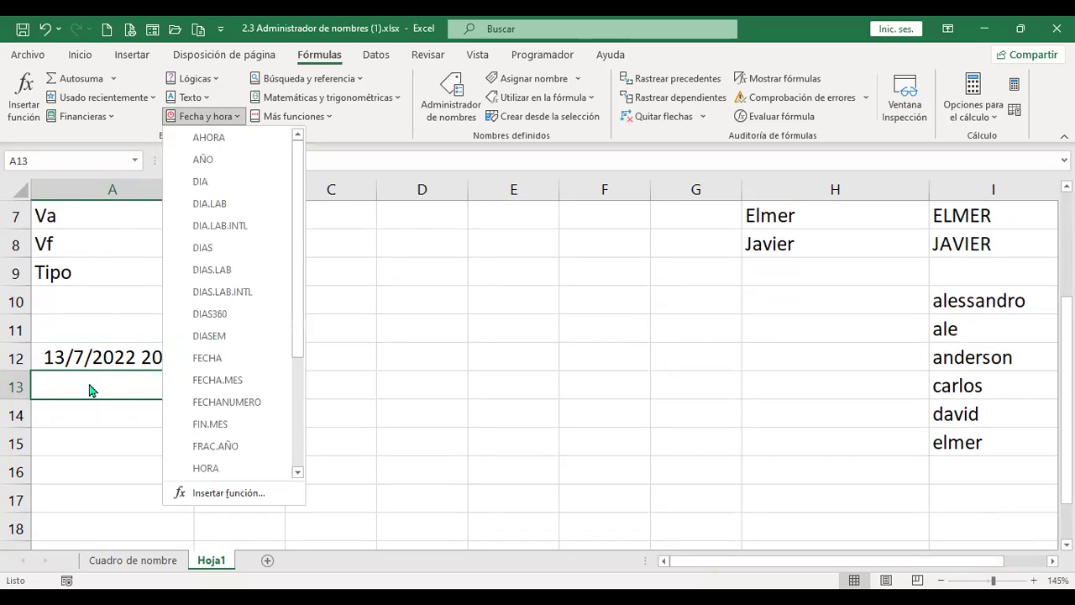
key("Escape")
type("+")
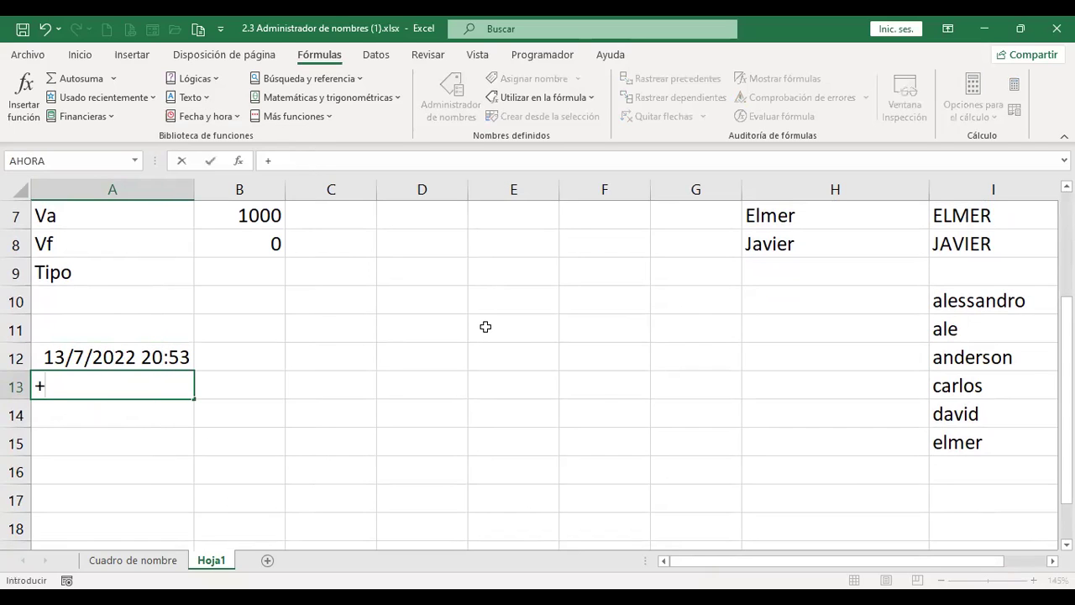
type("año")
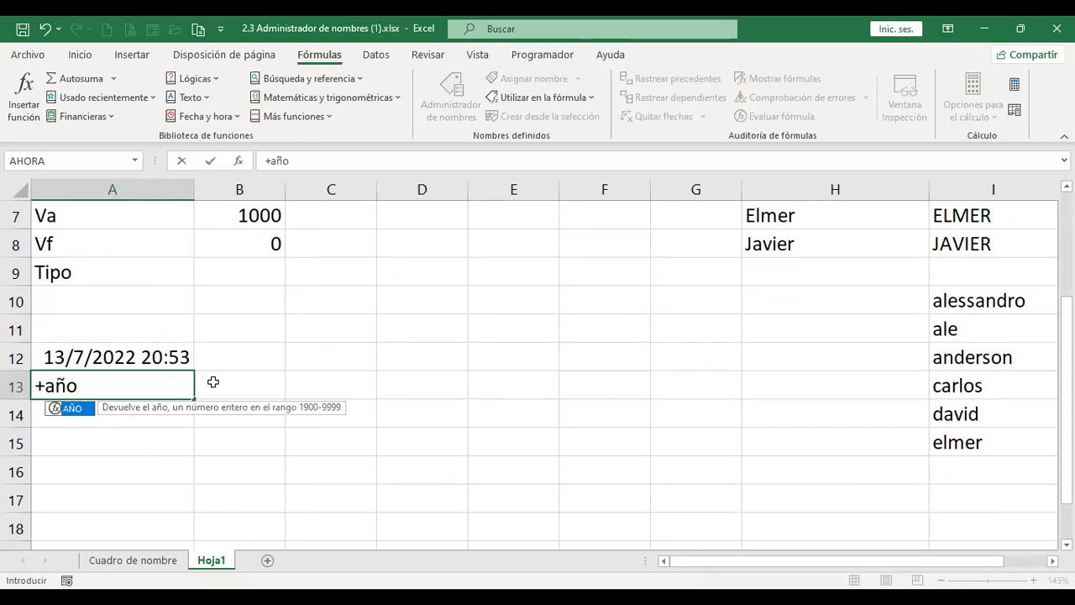
double_click(75, 410)
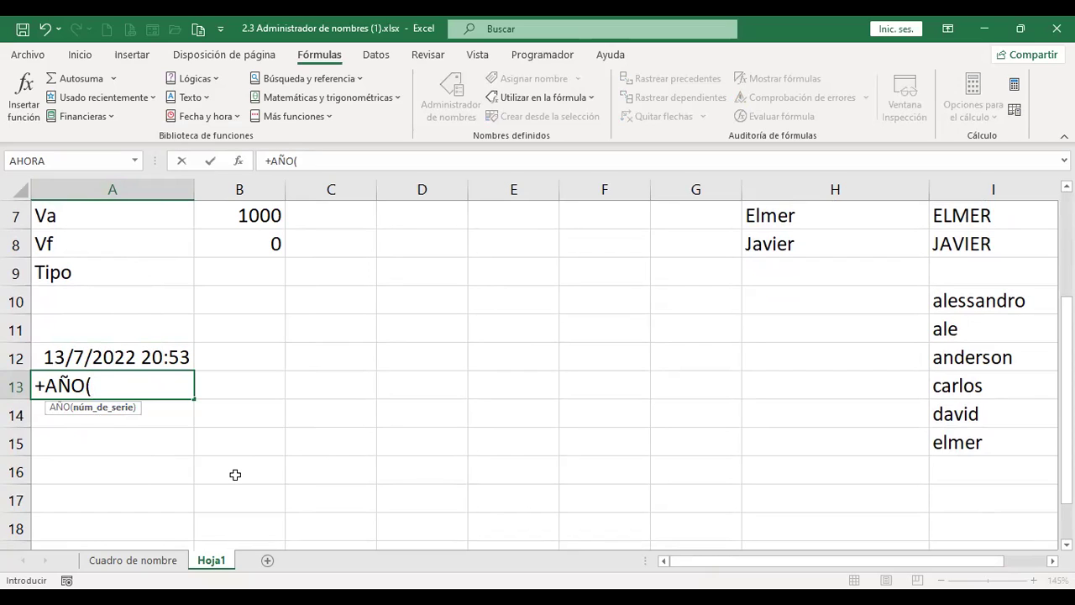
left_click(110, 357)
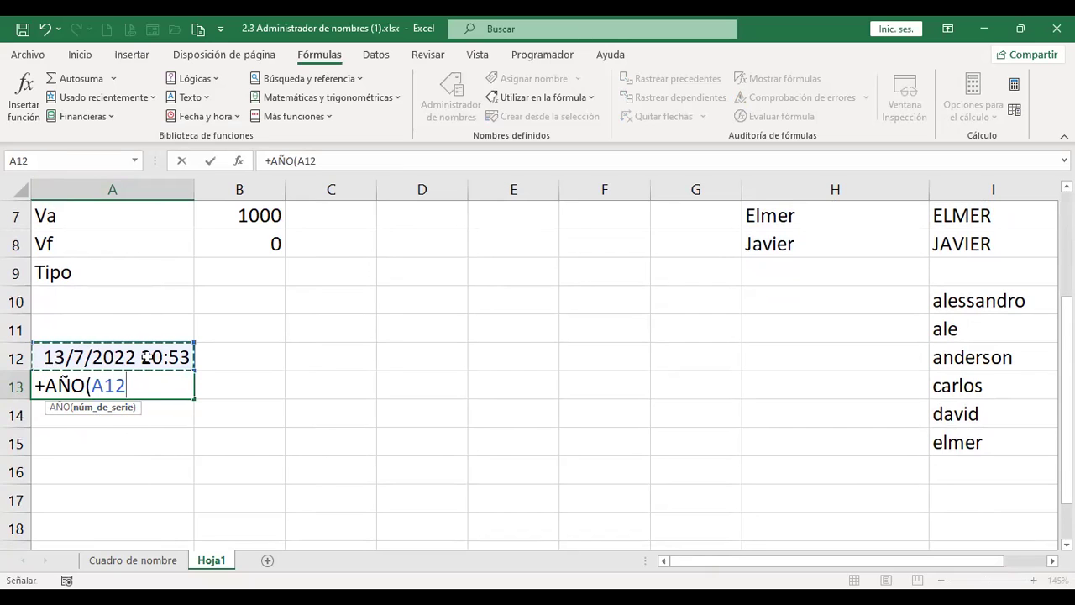
key("Return")
key("Up")
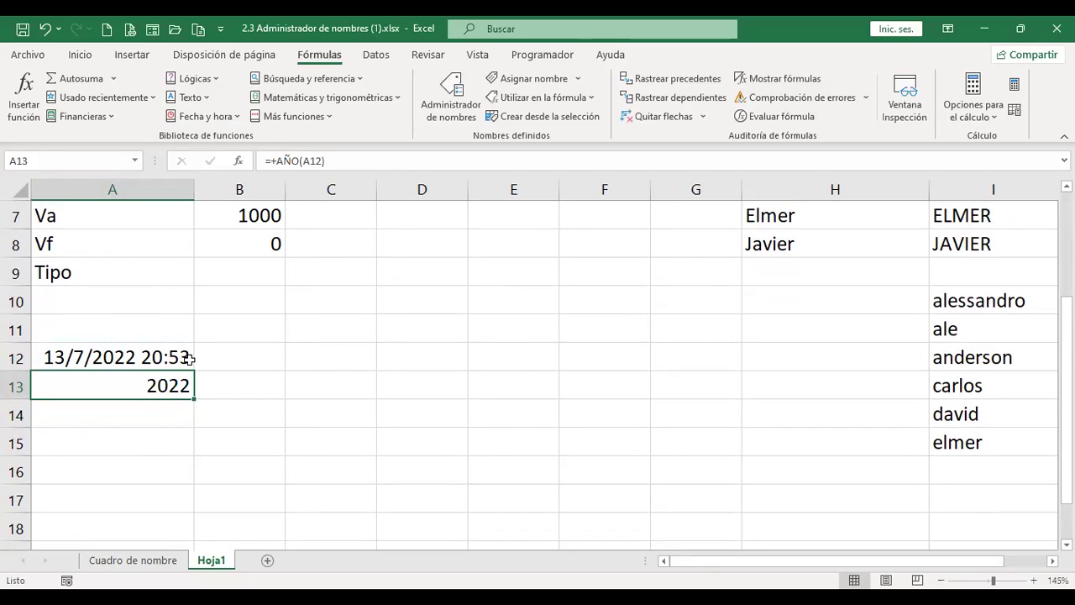
key("F2")
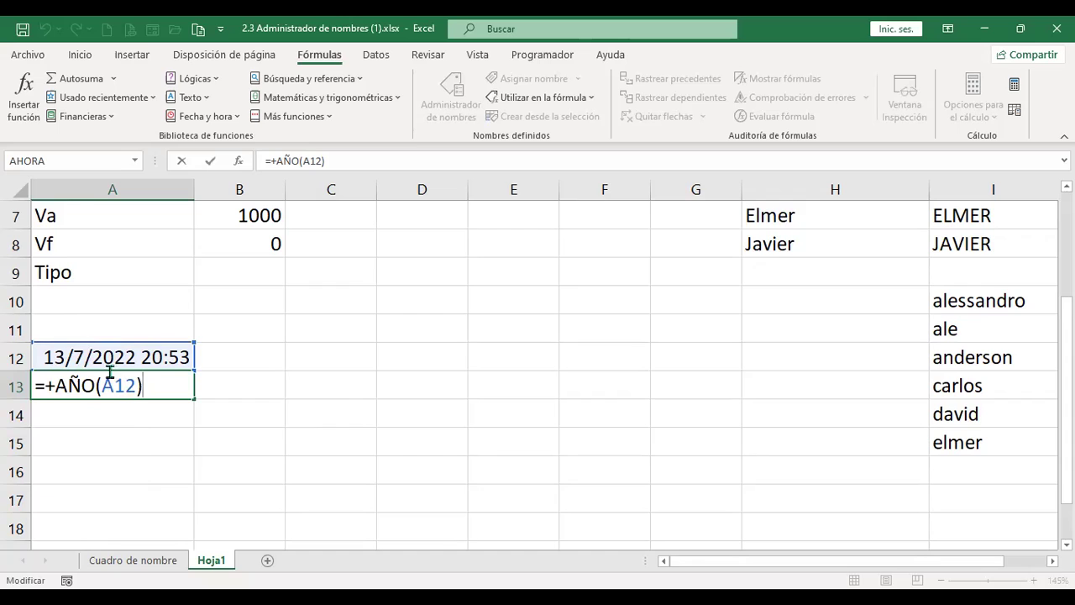
key("Return")
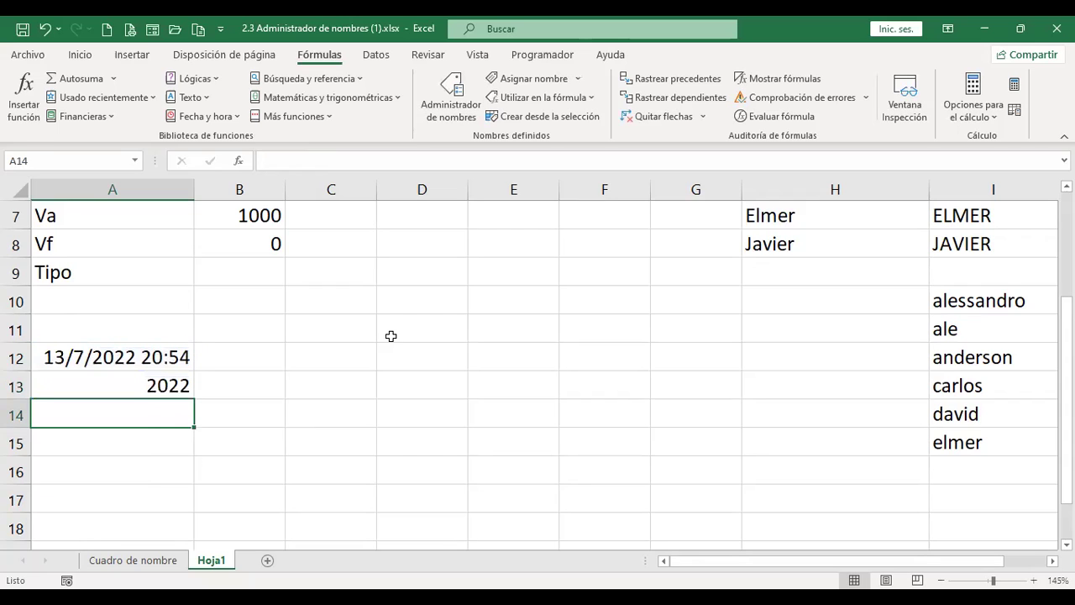
- Insert the DIA function in A14 with A12 as its serial number, and check its cell reference
key("Up")
key("Down")
left_click(239, 117)
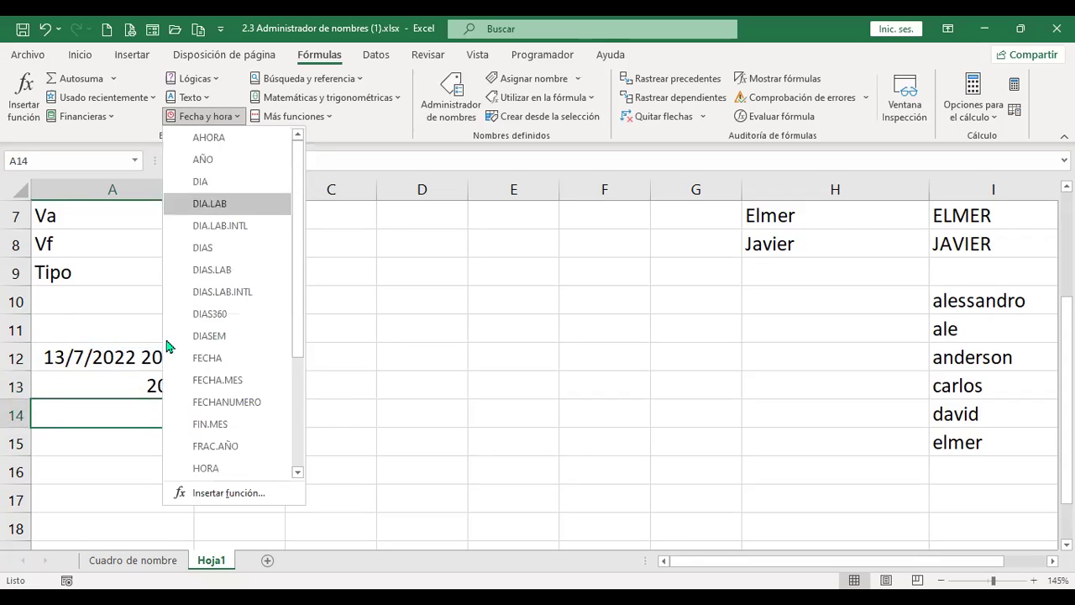
left_click(223, 184)
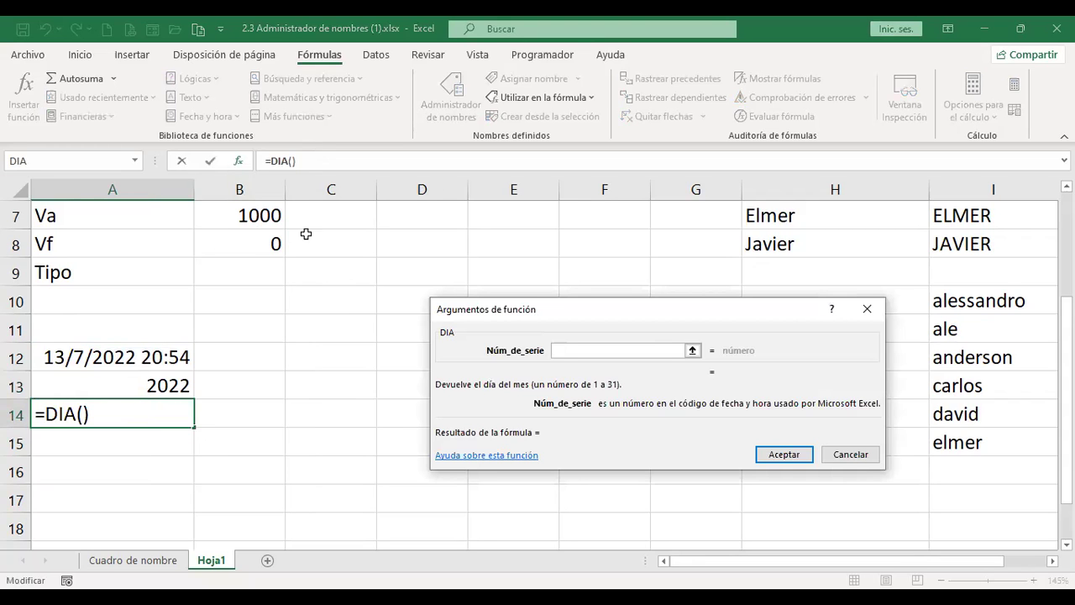
left_click(125, 357)
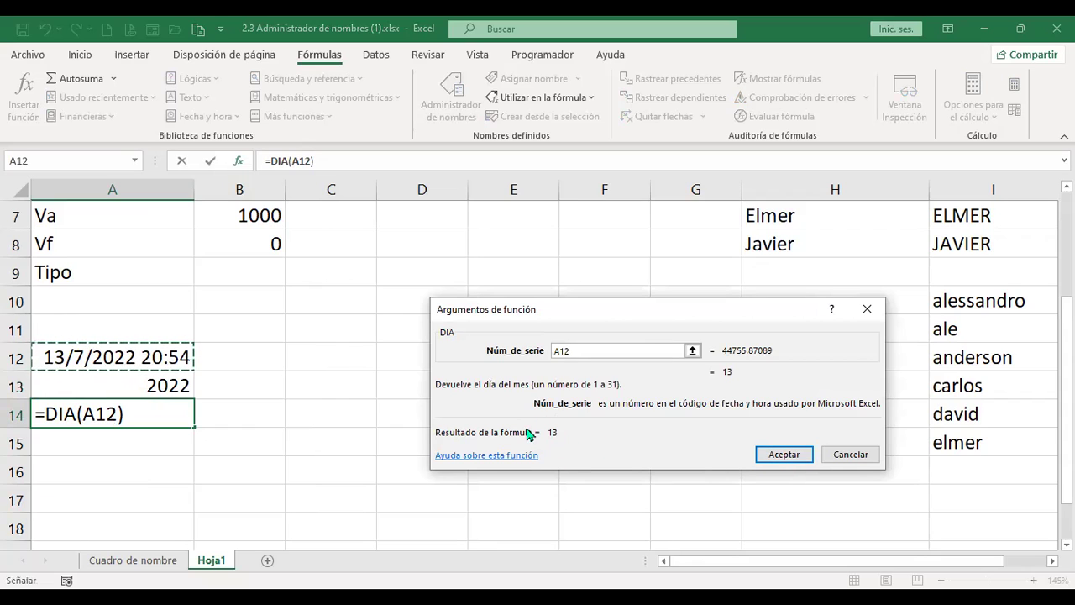
left_click(784, 454)
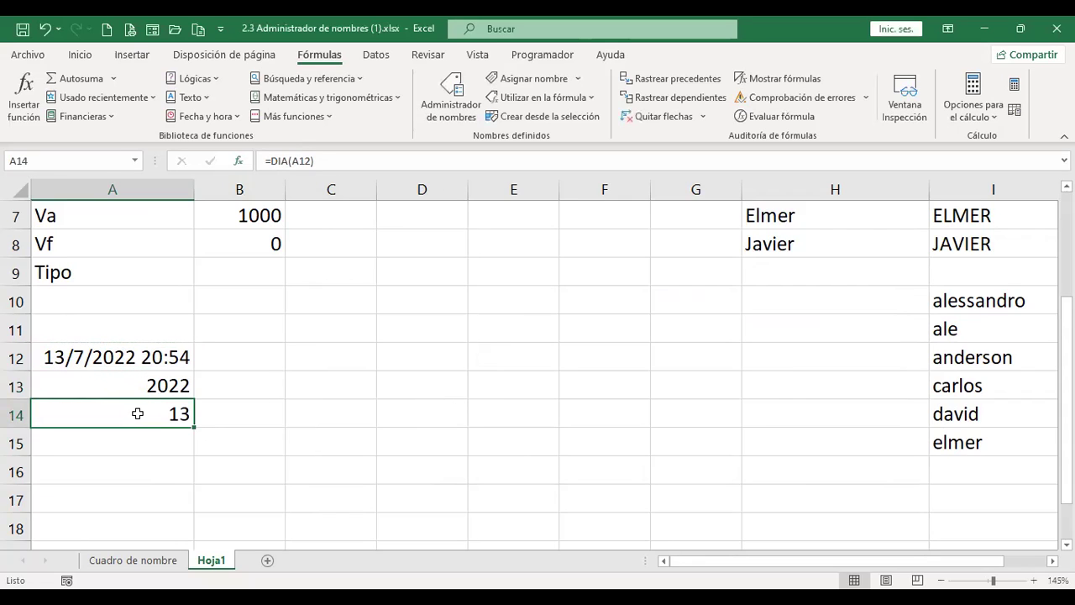
double_click(138, 413)
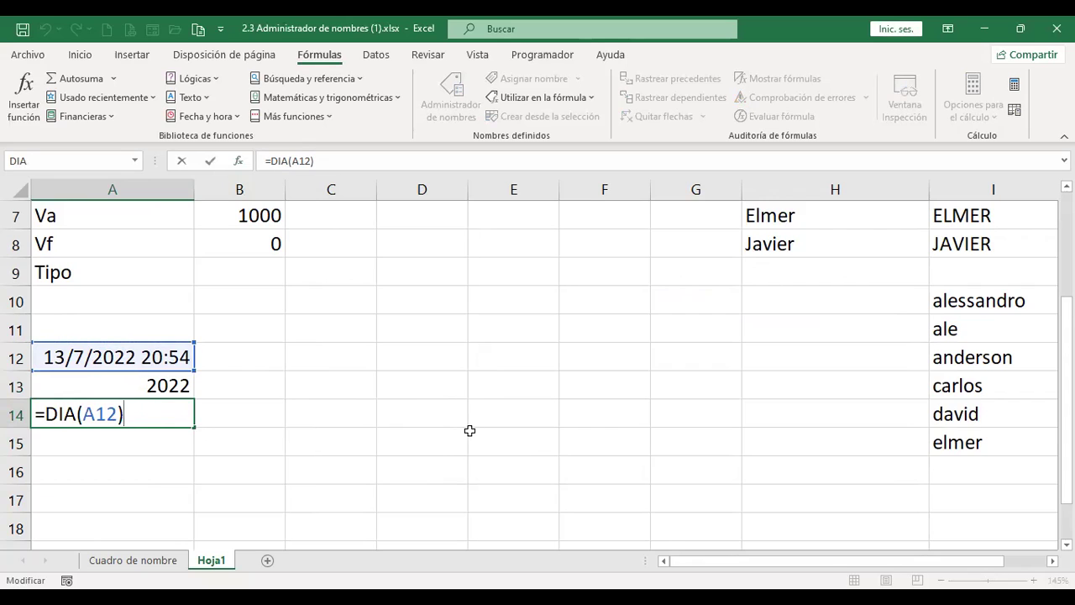
key("Return")
key("Up")
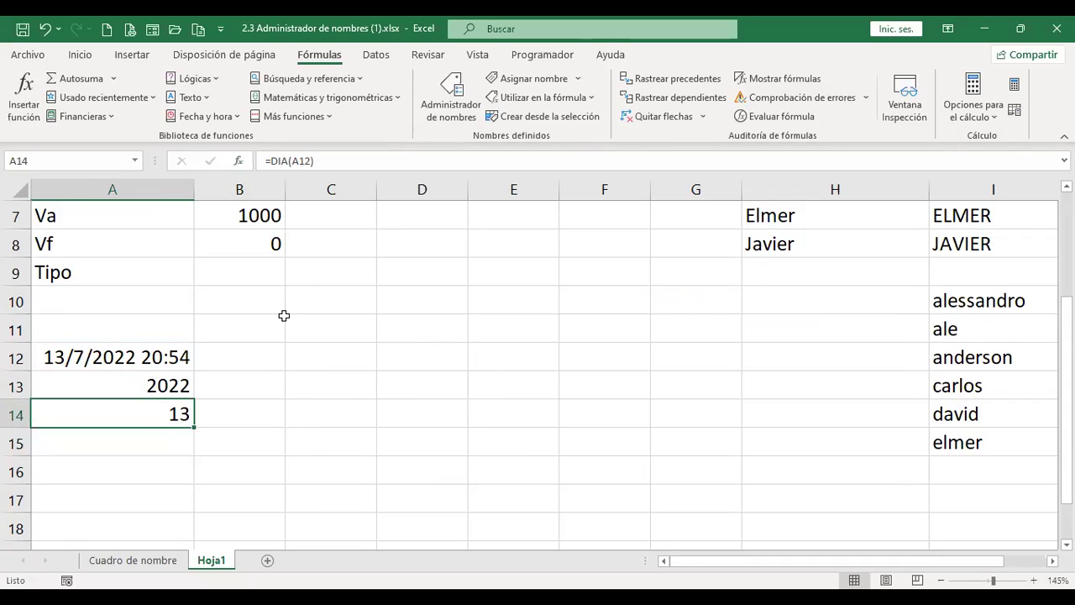
- Insert the FRAC.AÑO function in A15 with start date 13/7/1990 and end date 1/1/2022
left_click(149, 436)
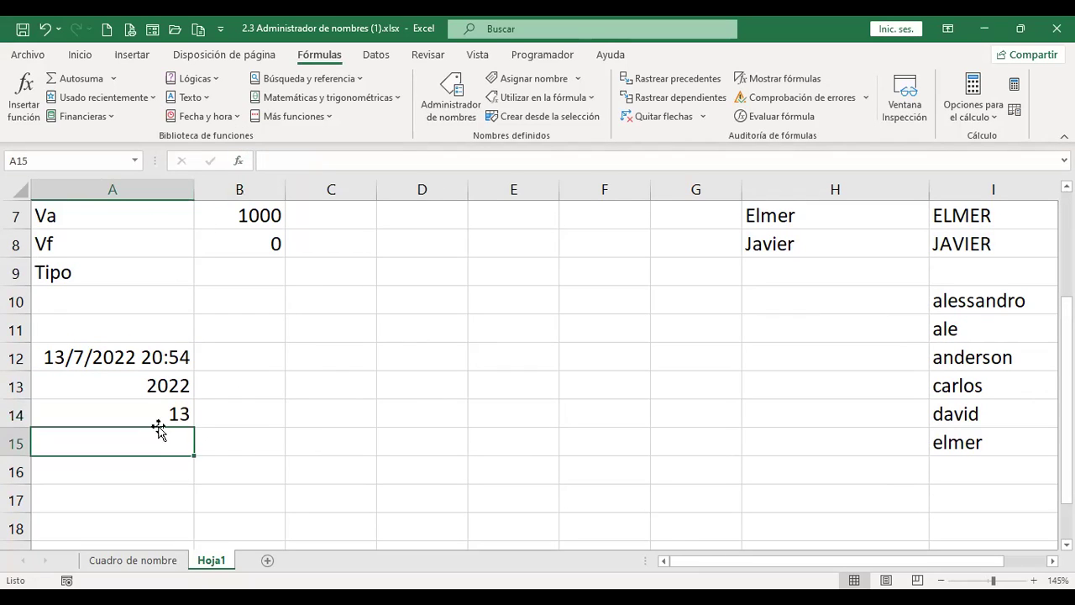
left_click(241, 117)
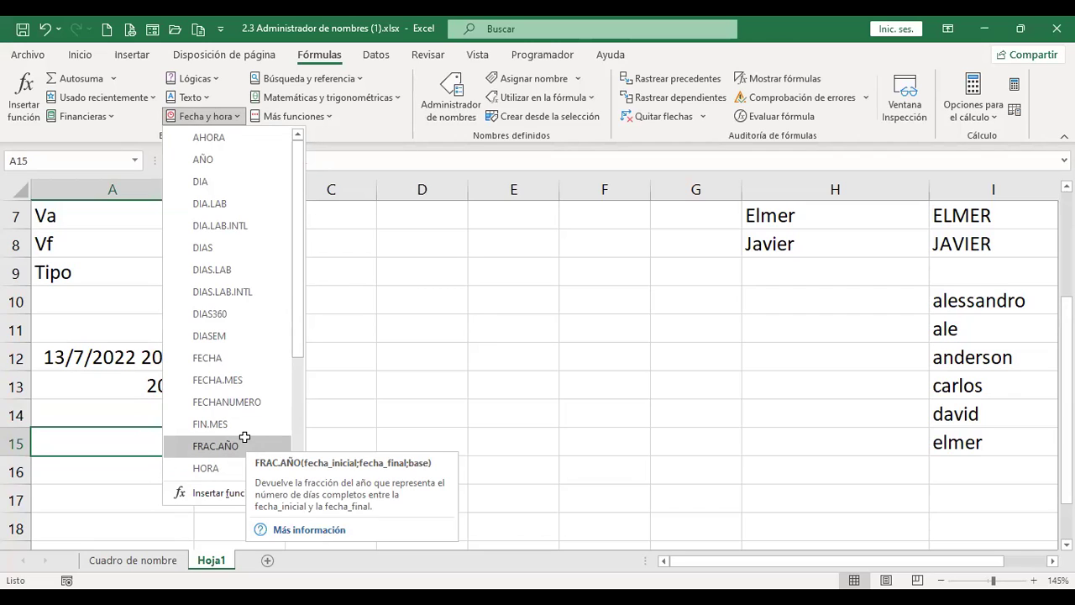
left_click(216, 445)
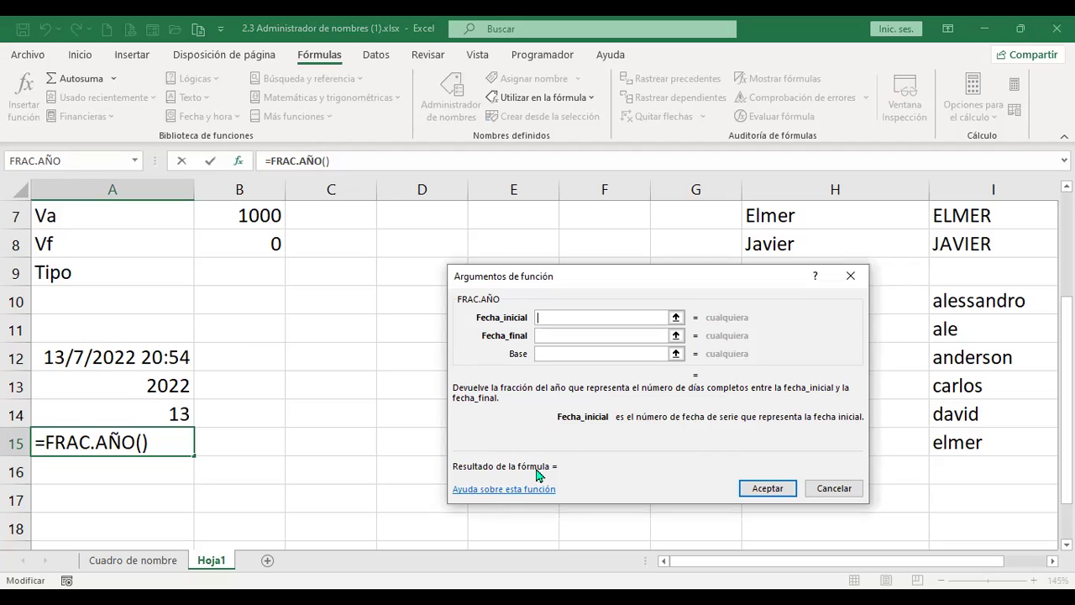
type("13/7/")
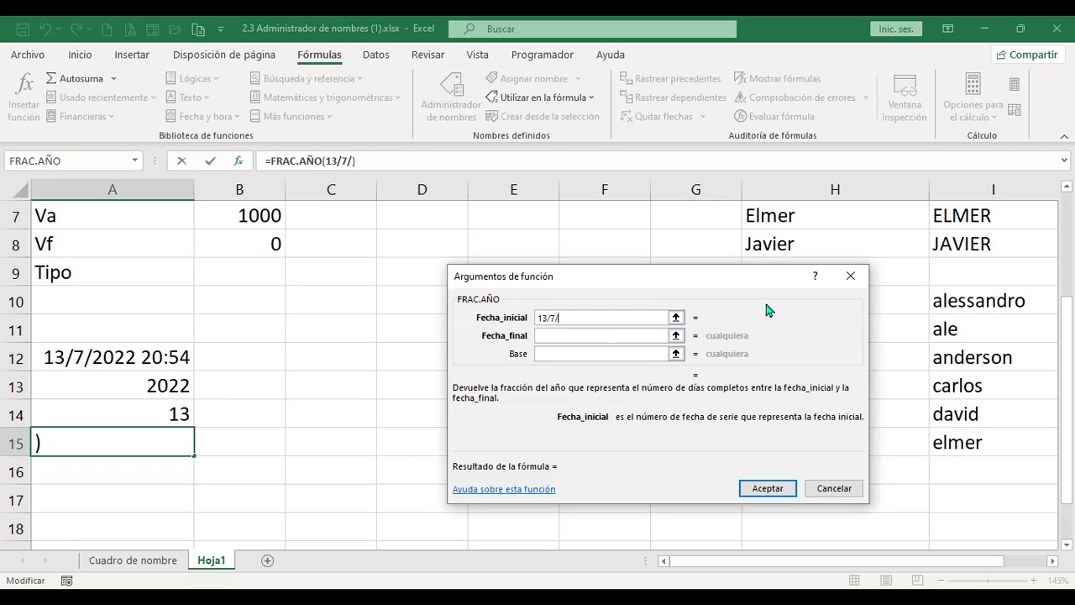
type("1990")
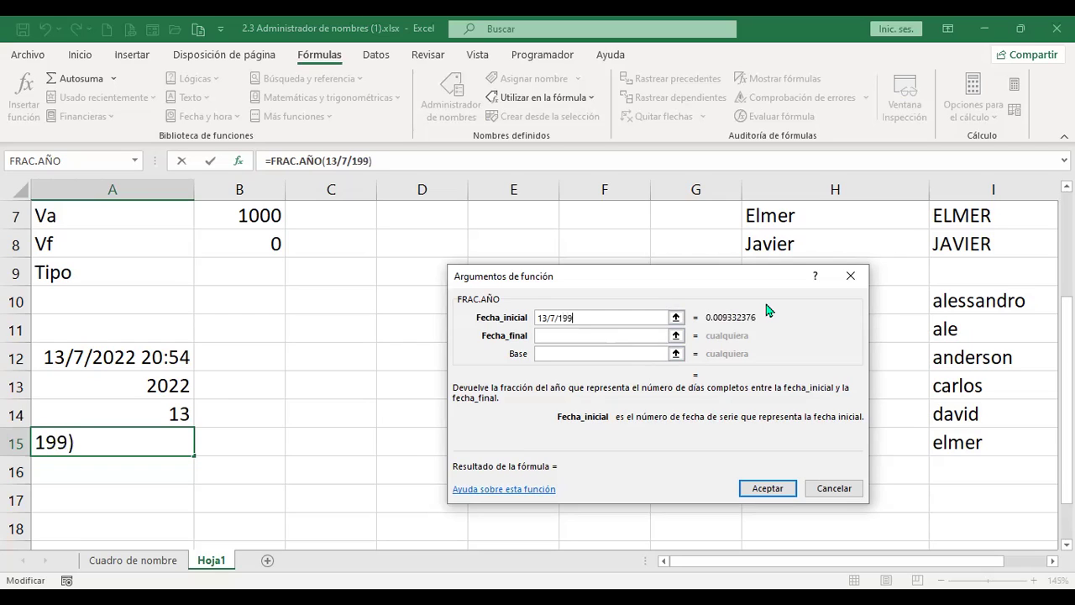
left_click(613, 335)
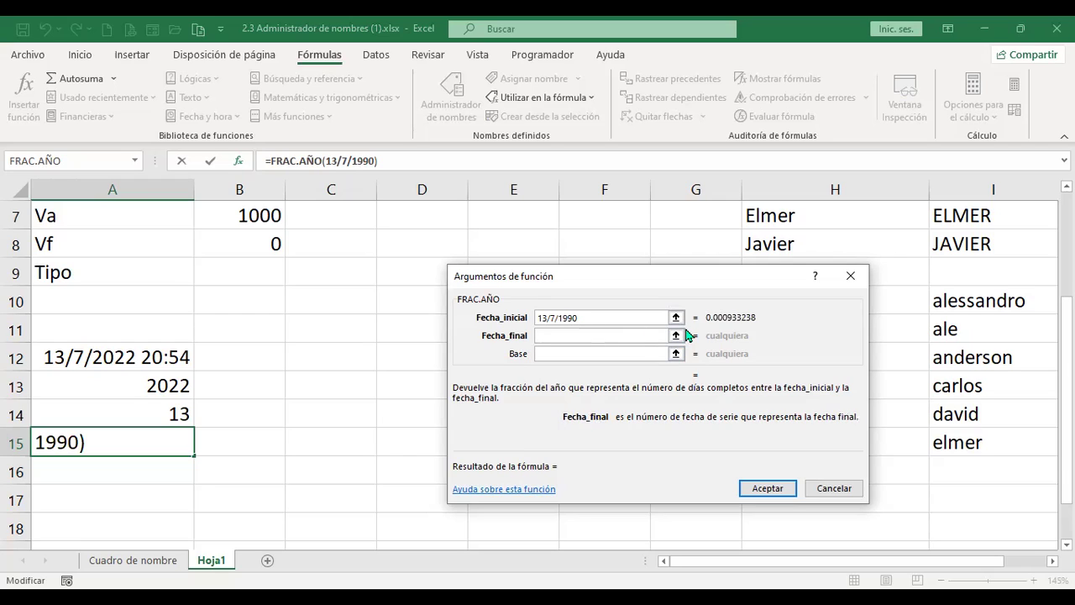
type("1")
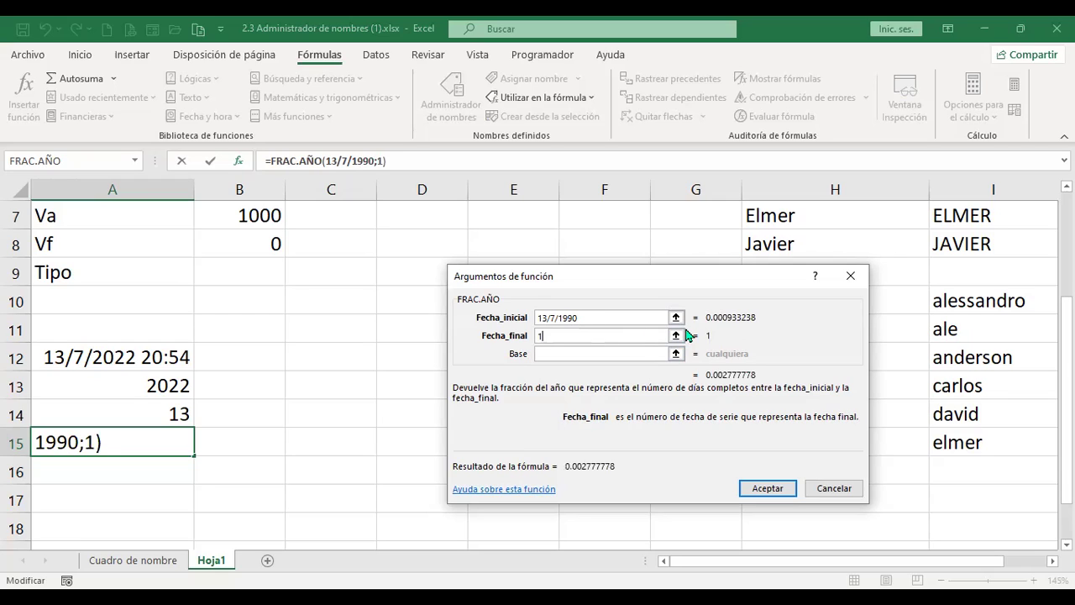
type("/1/2022")
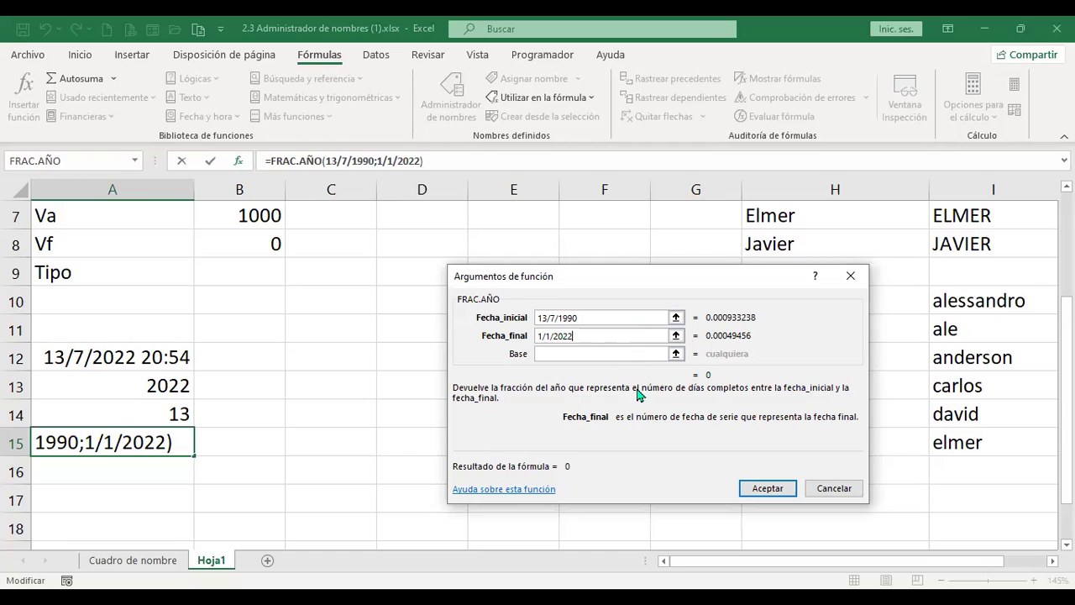
left_click(557, 483)
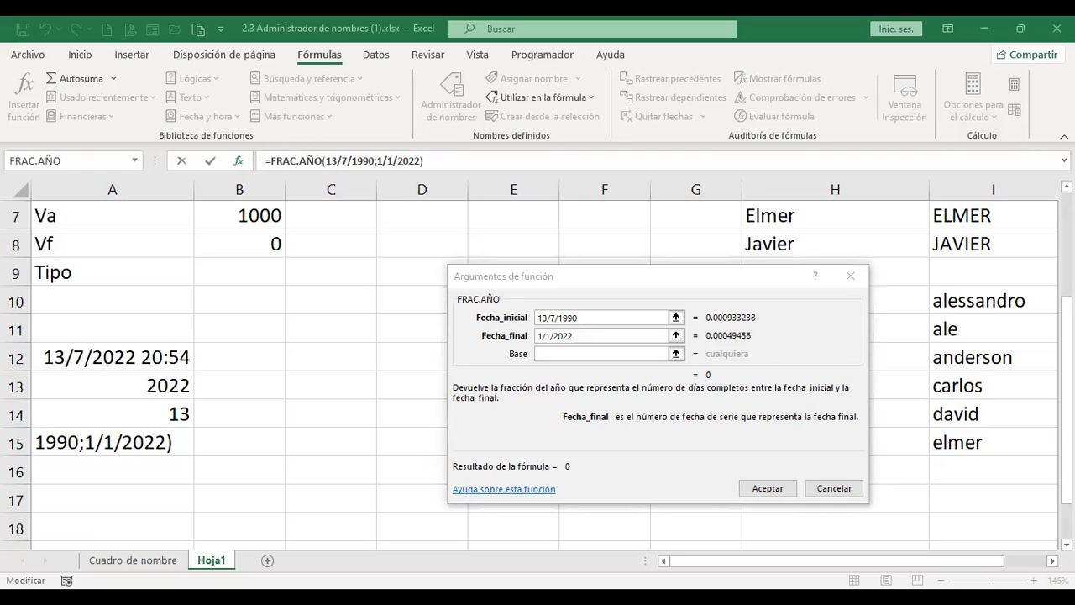
left_click(572, 463)
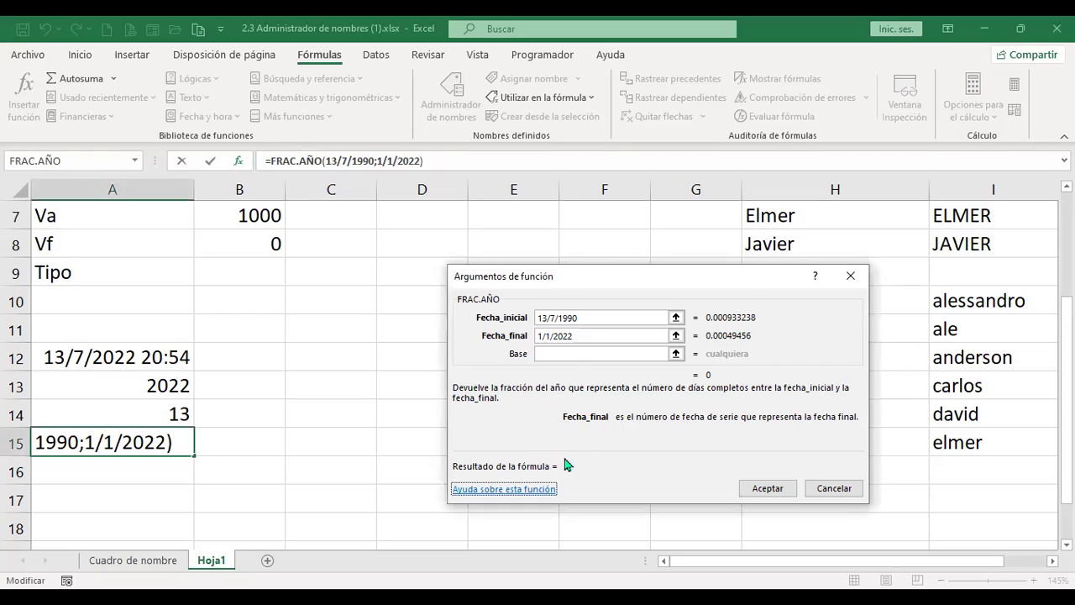
- Rewrite the FRAC.AÑO dates with two-digit days and months, as 13/07/1990 and 01/01/2022
left_click(576, 317)
left_click(551, 318)
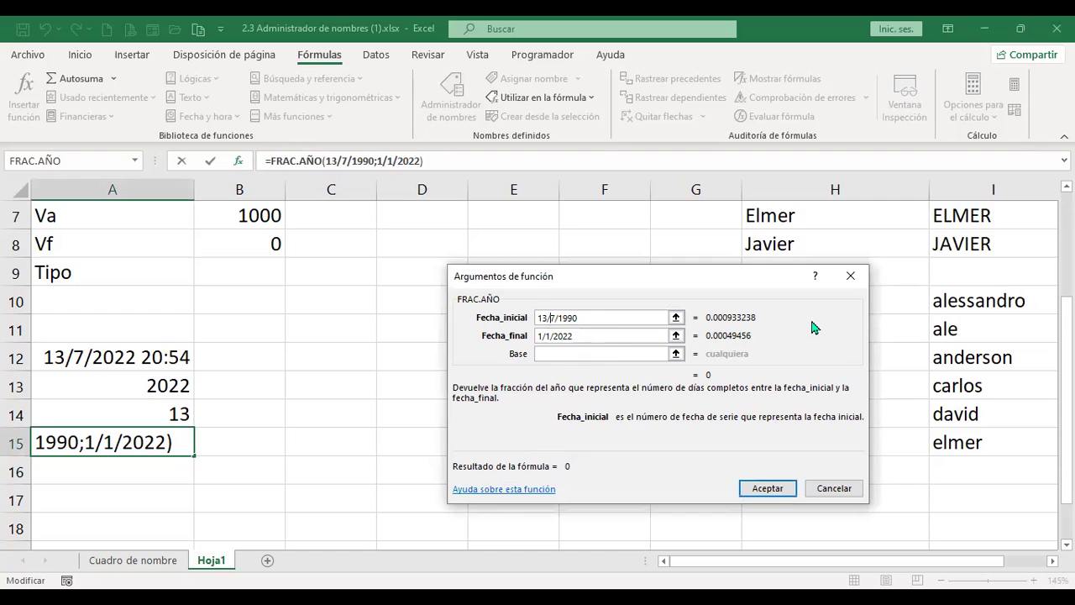
type("0")
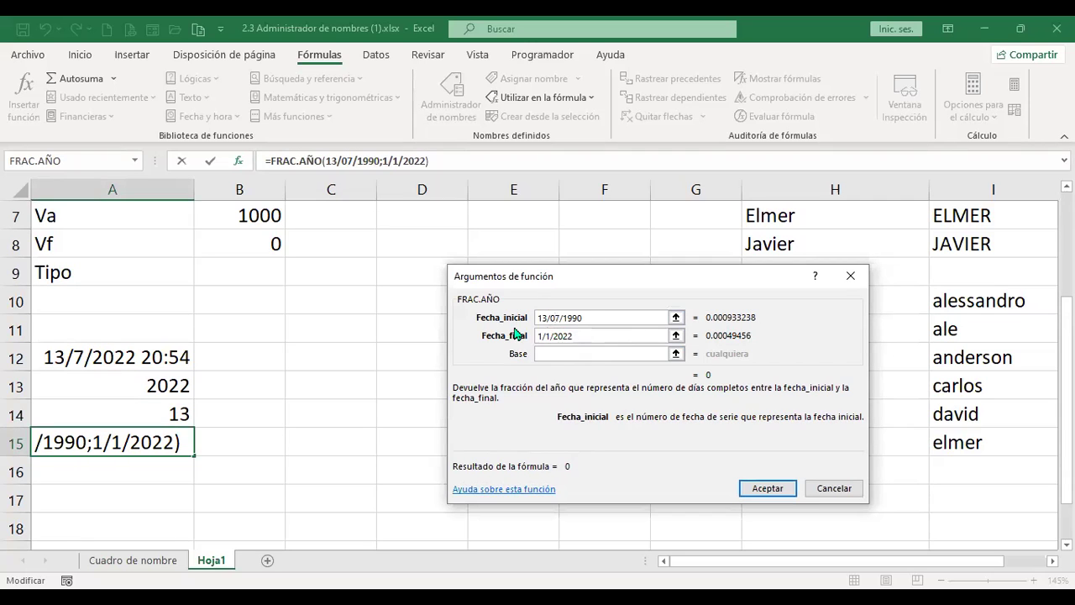
left_click(537, 337)
type("0")
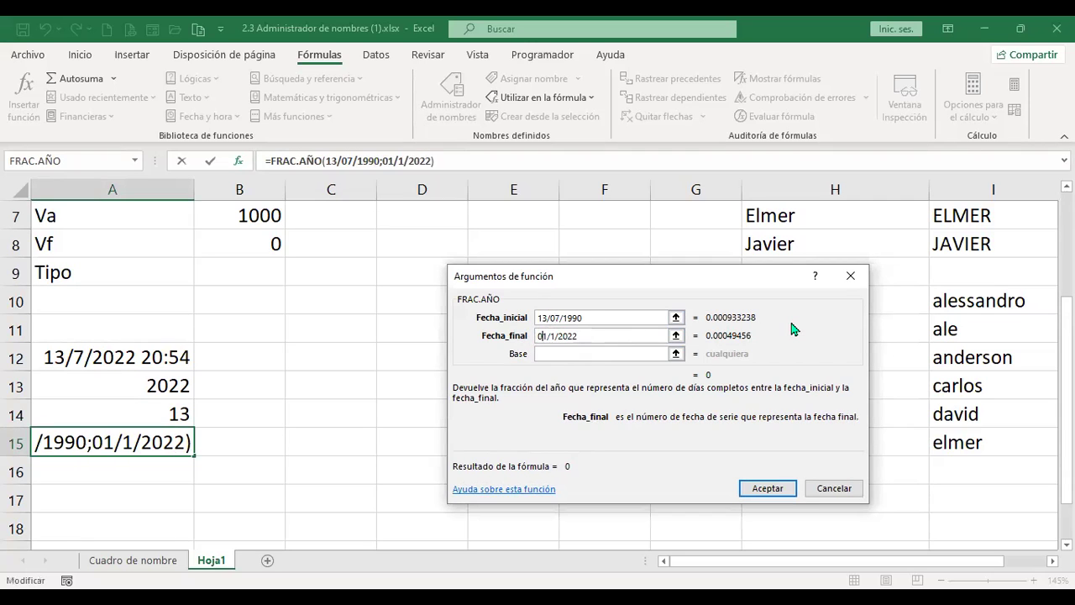
key("Right")
key("Right")
type("0")
key("Right")
key("Right")
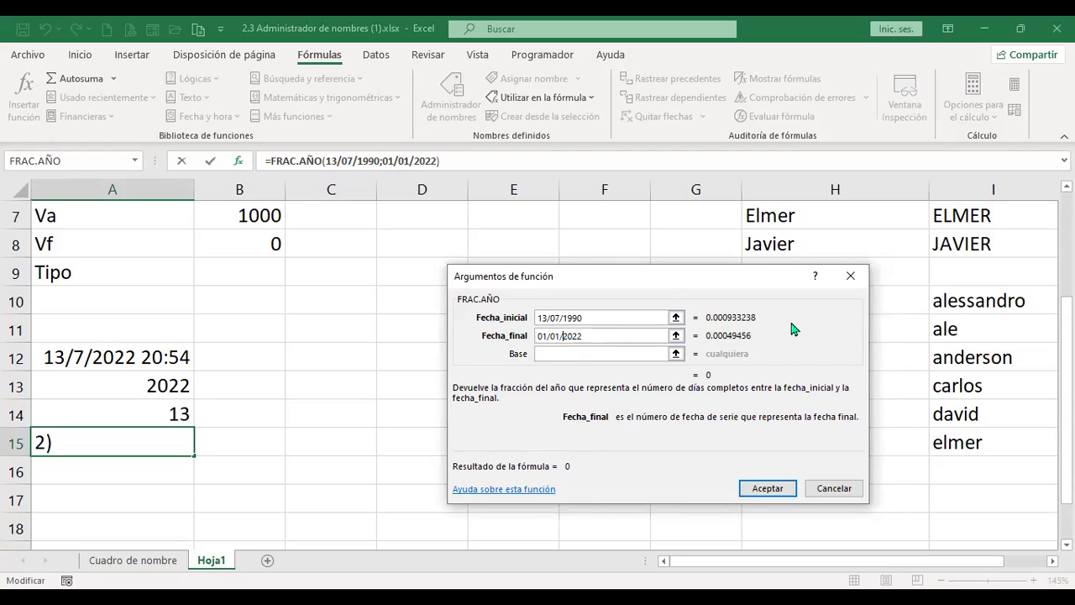
- Set the FRAC.AÑO start date to 01/01/2022 and end date to 31/07/2022, and accept the formula in A15
left_click(601, 322)
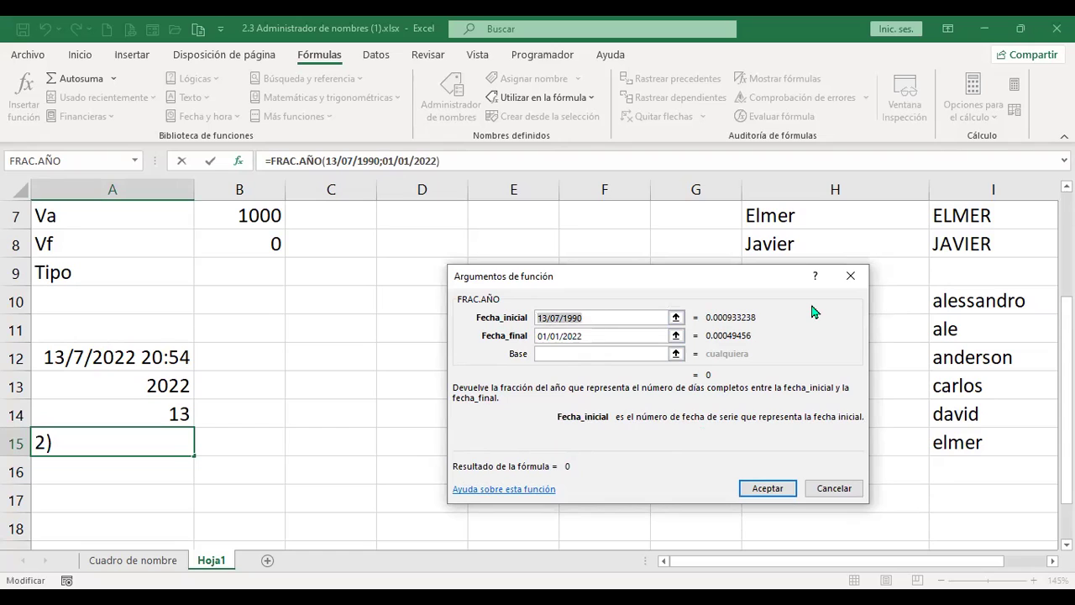
type("01")
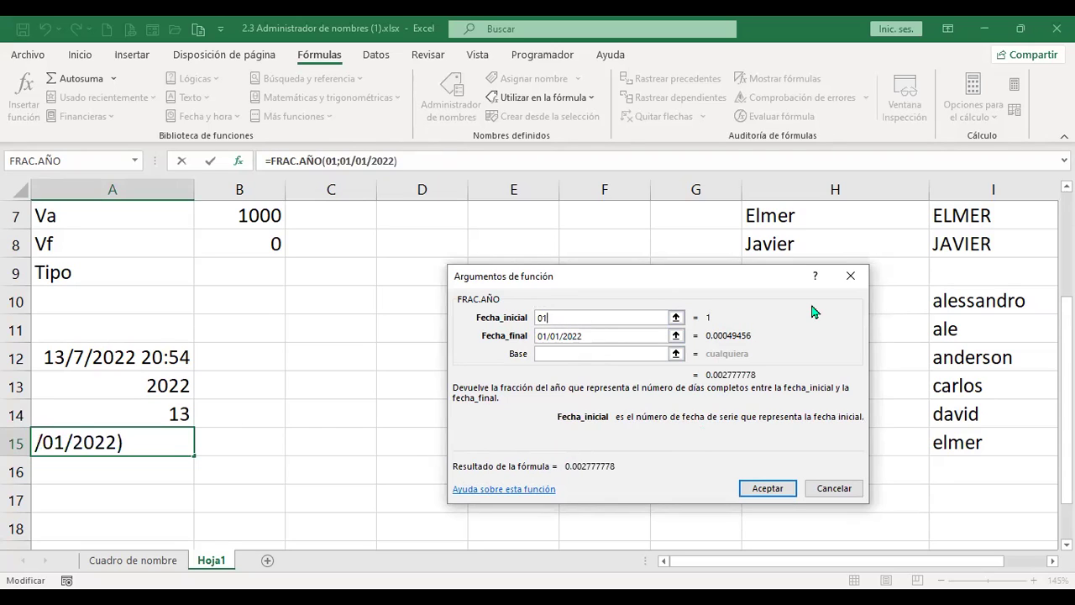
type("/01")
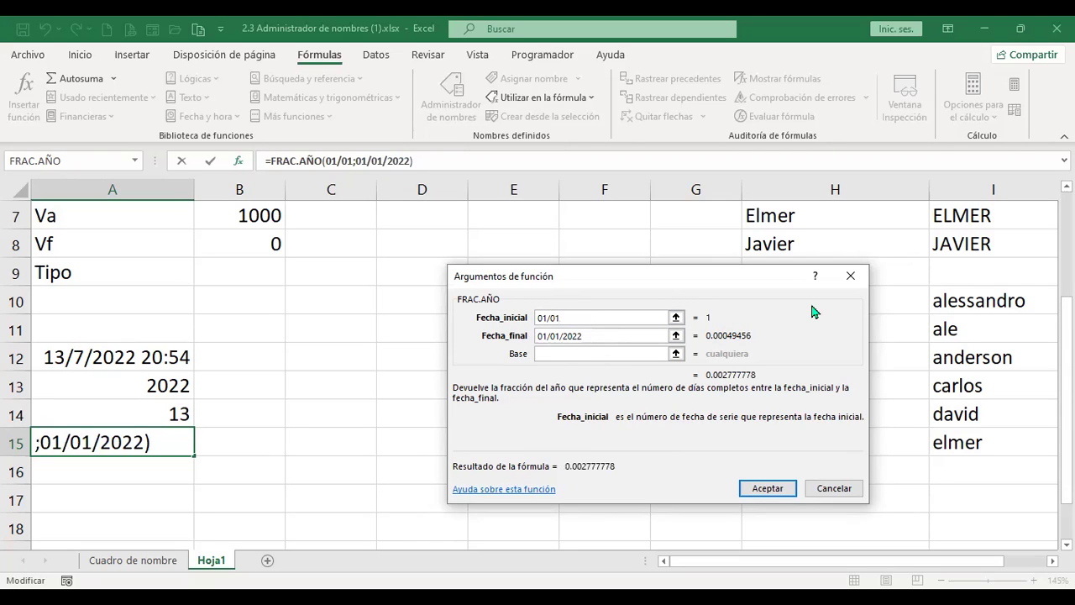
type("/2022")
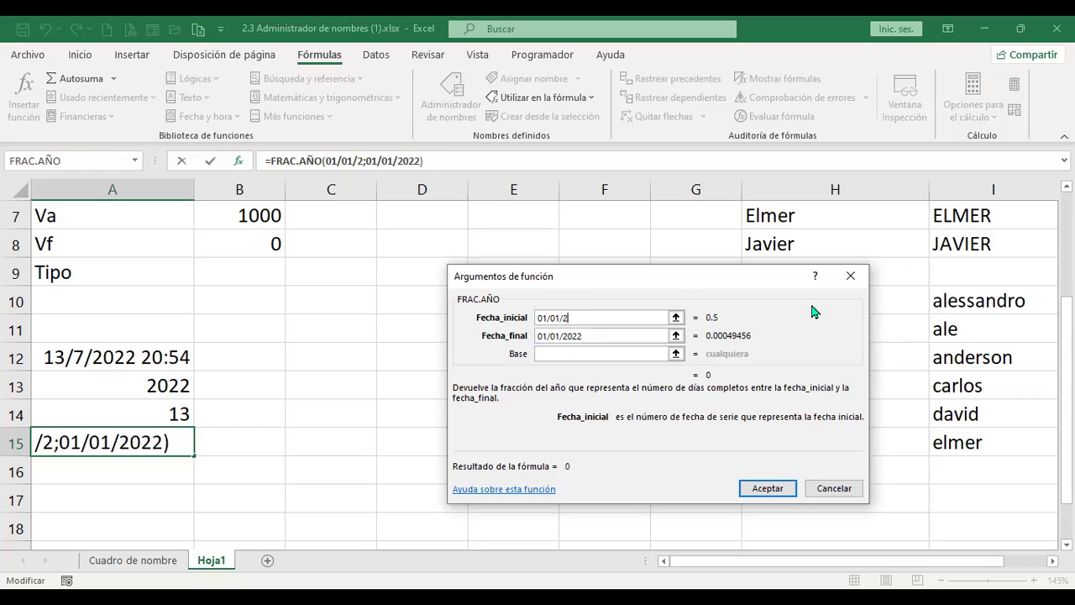
left_click(538, 336)
key("Delete")
type("3")
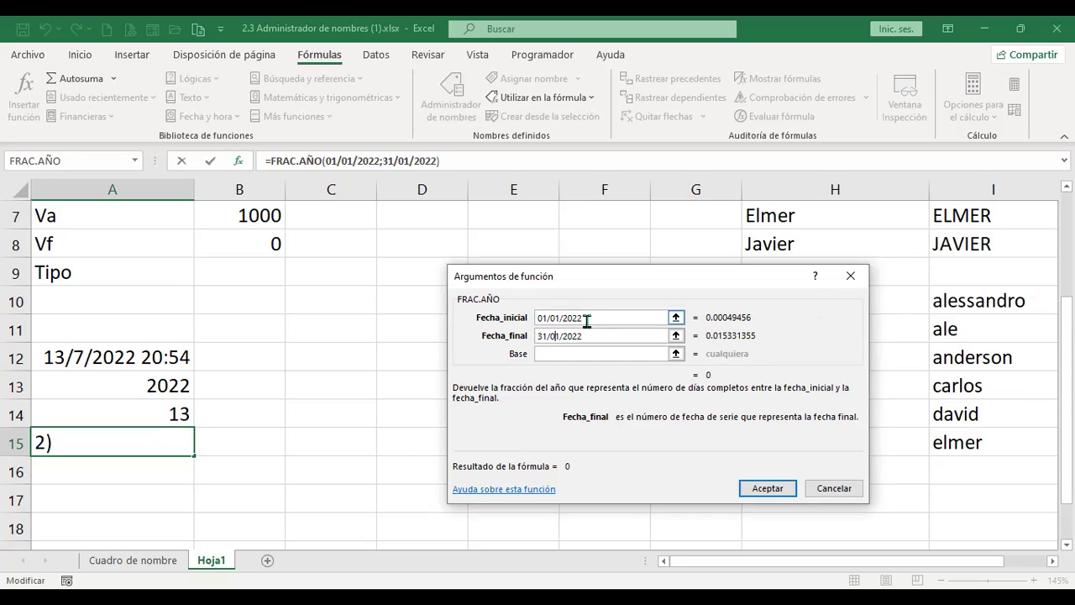
key("Delete")
type("7")
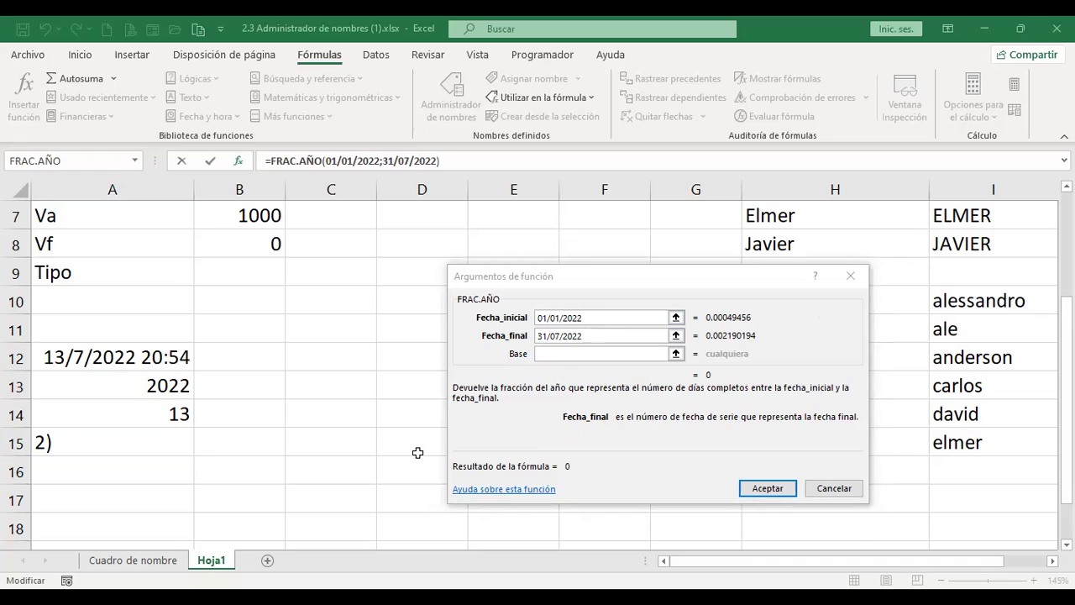
key("Return")
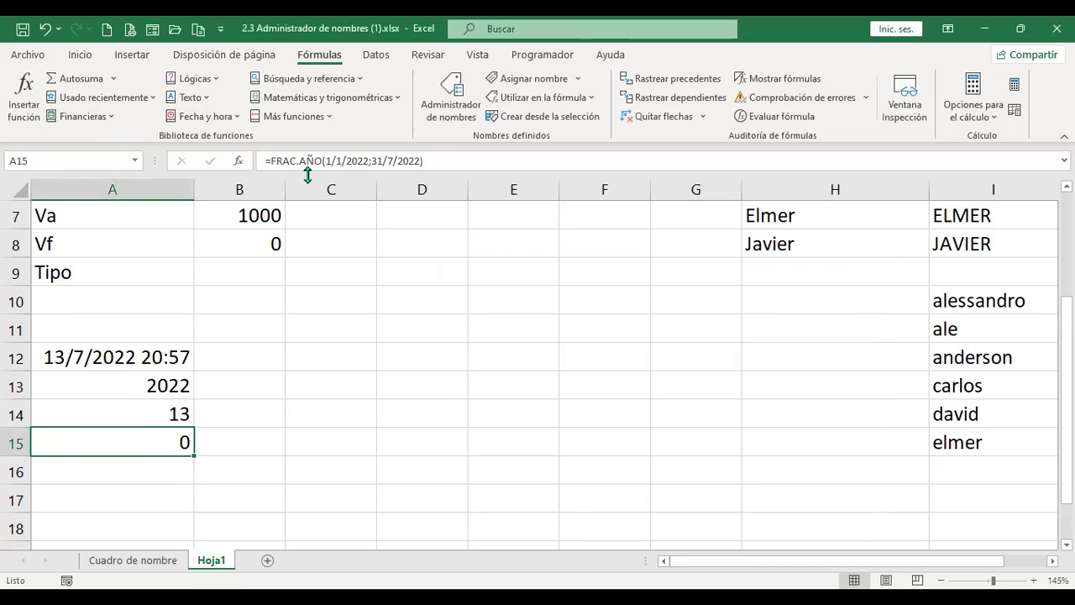
- Check the FRAC.AÑO formula in A15 and read the function's description and argument list
key("F2")
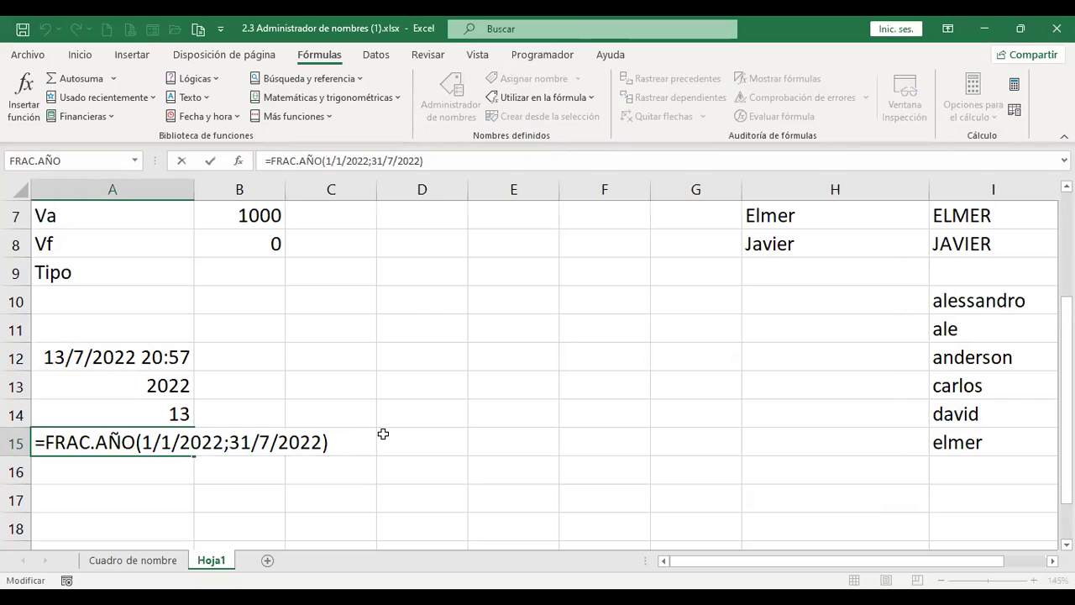
key("ctrl+Return")
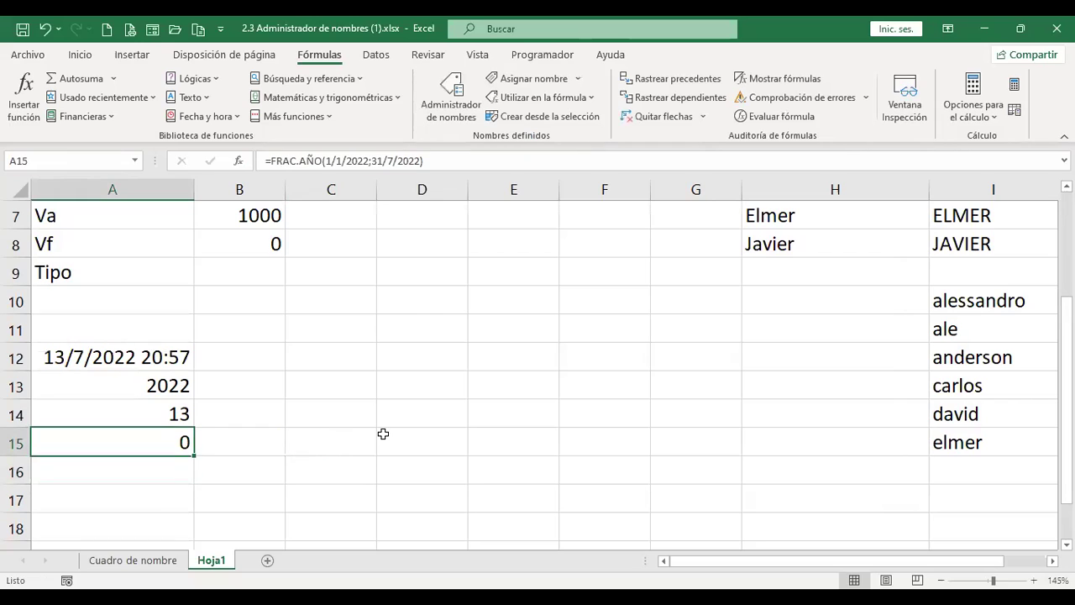
left_click(239, 118)
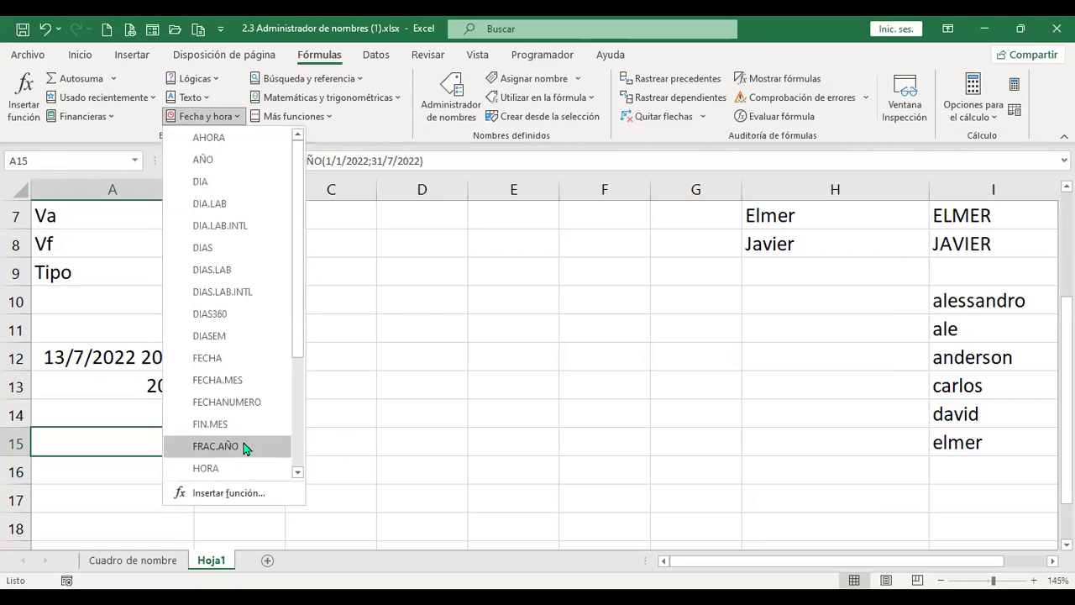
mouse_move(243, 454)
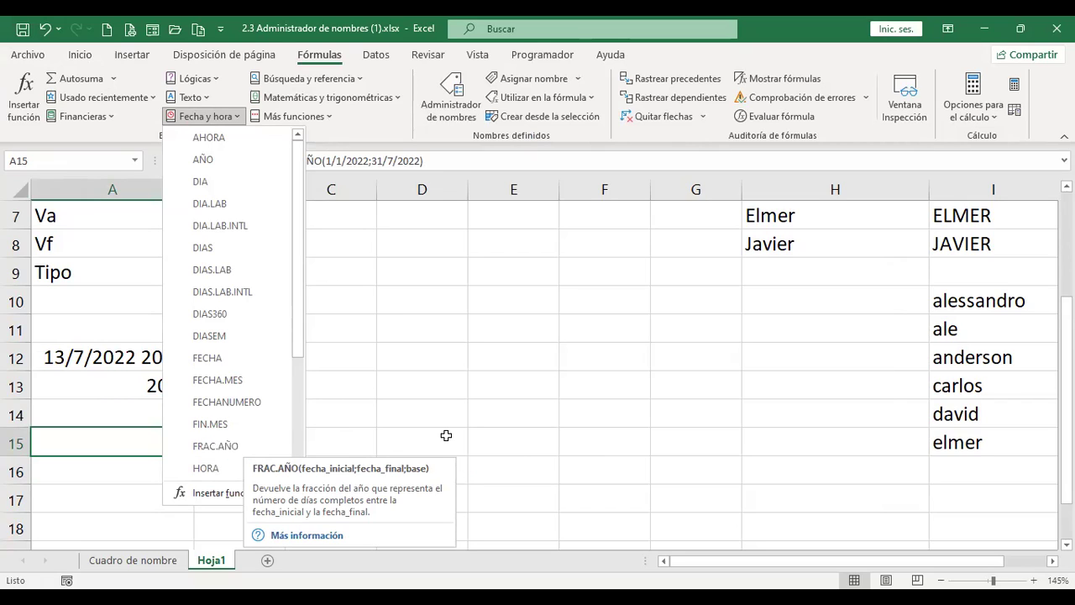
left_click(125, 352)
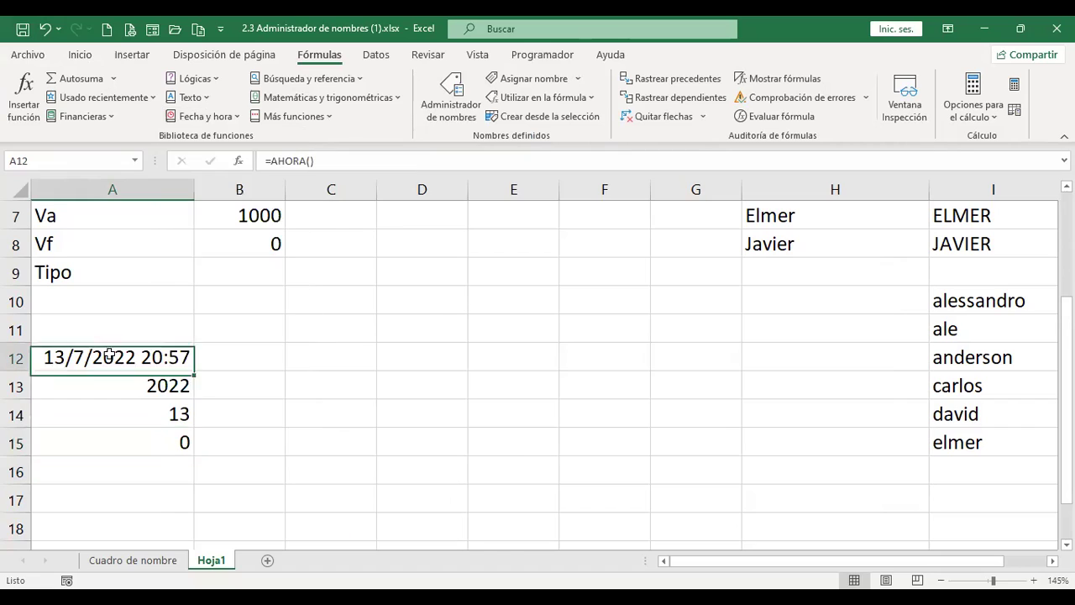
- Enter the date 01/02/2022 in B12, beside the current date and time
left_click(241, 357)
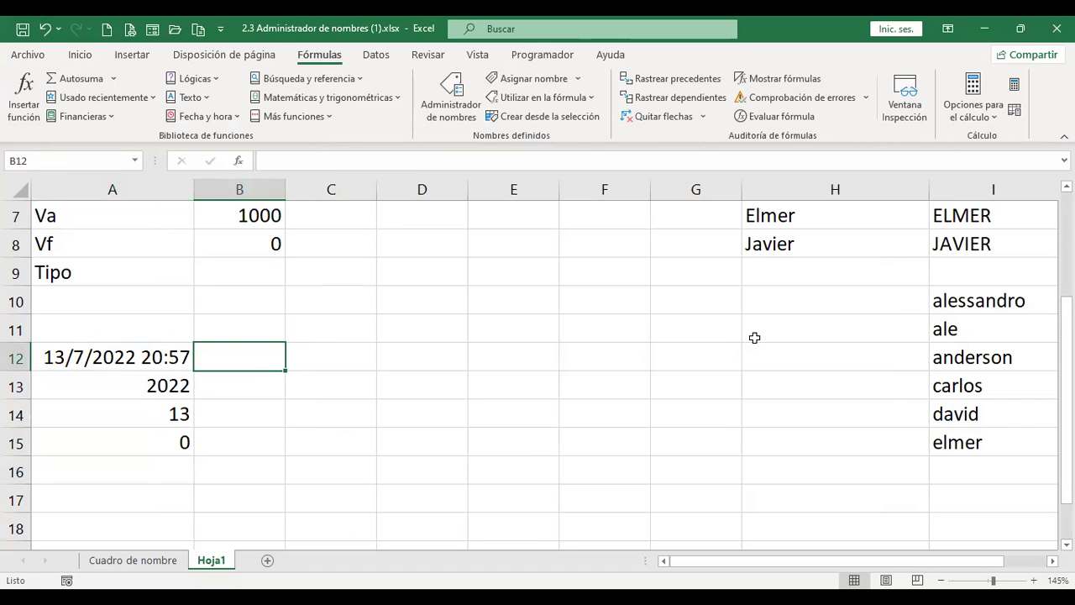
type("0")
type("02/2022")
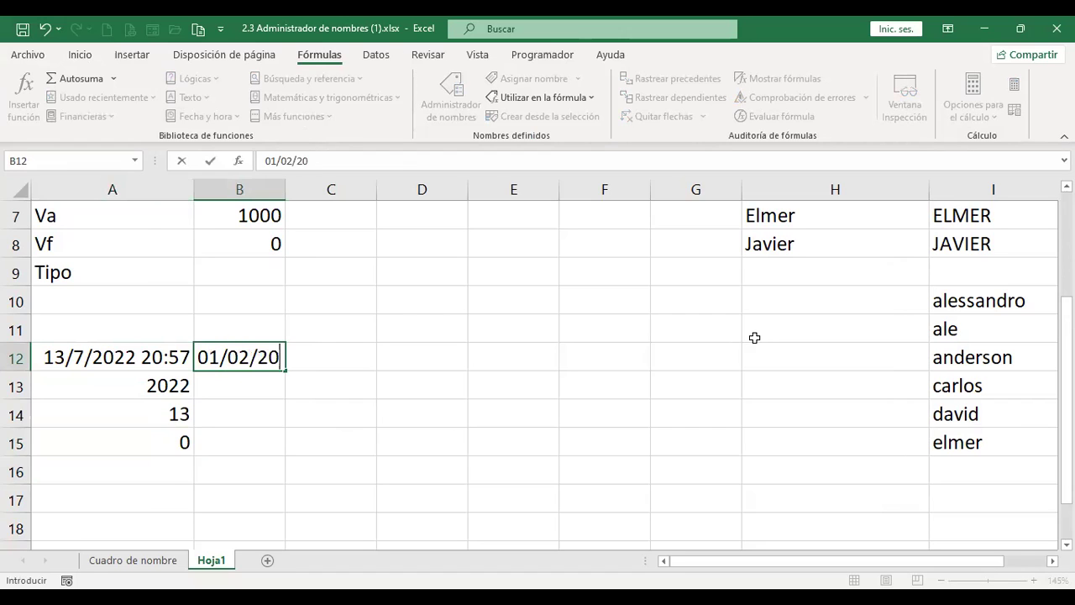
key("Return")
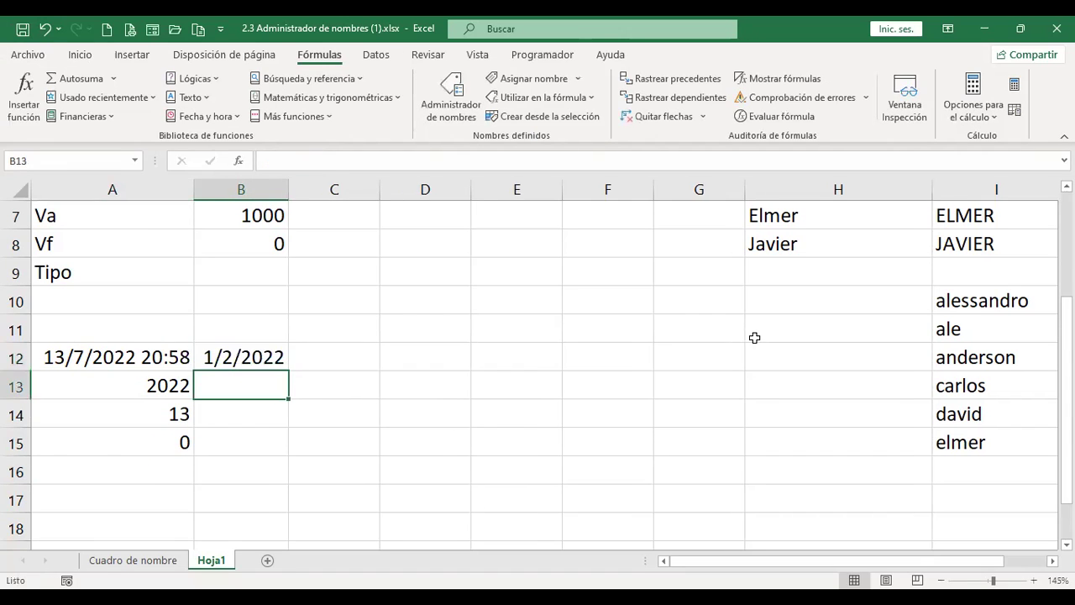
- Replace the formula in A15 with FRAC.AÑO, using B12 as the start date and A12 as the end date
key("Up")
left_click(141, 442)
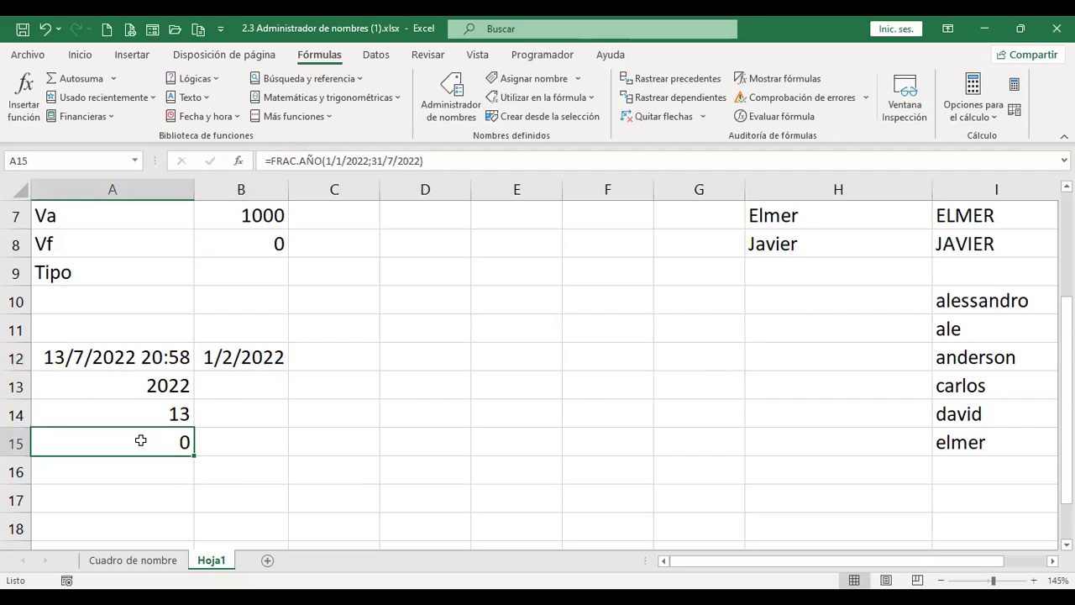
type("+")
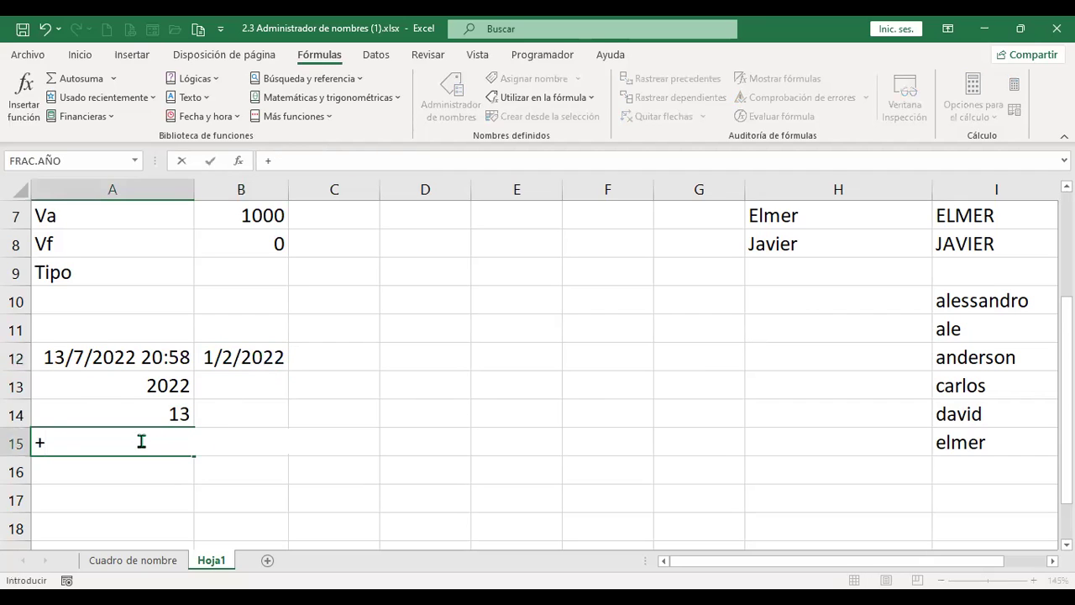
type("frax")
key("BackSpace")
type("c")
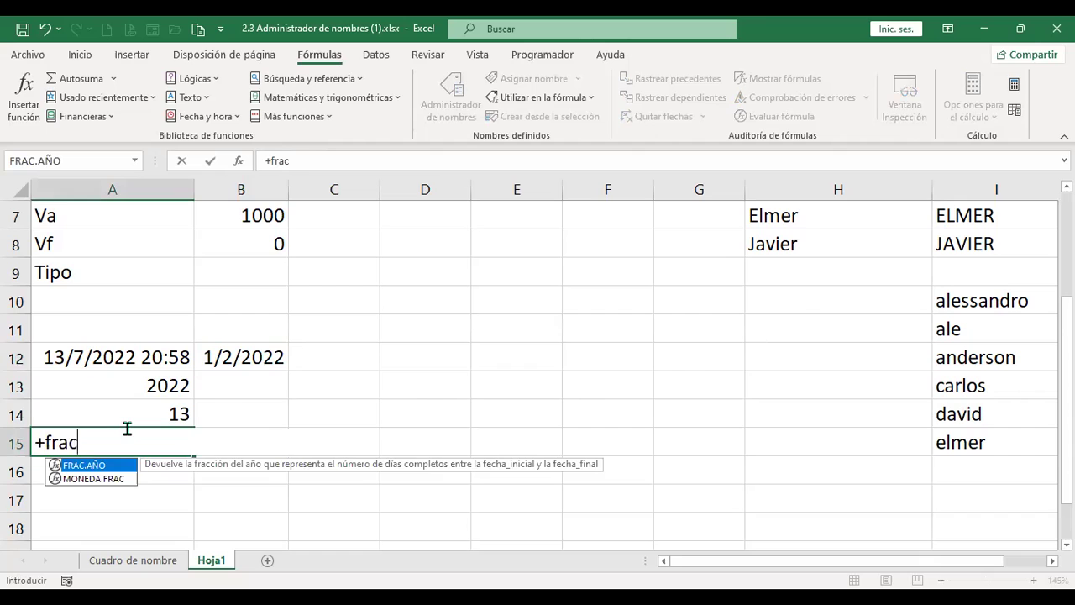
double_click(84, 468)
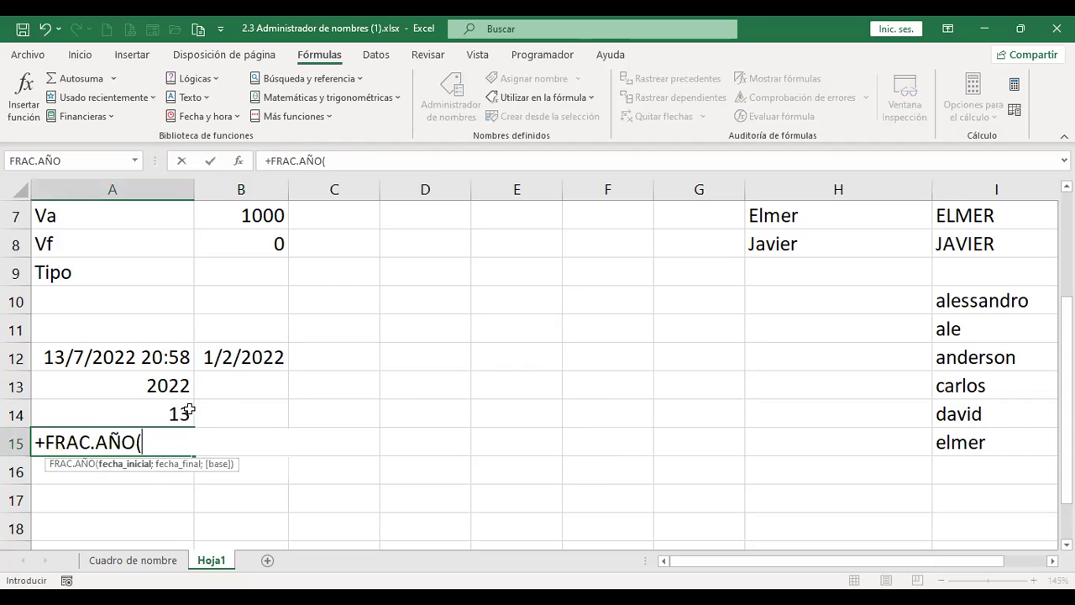
left_click(227, 353)
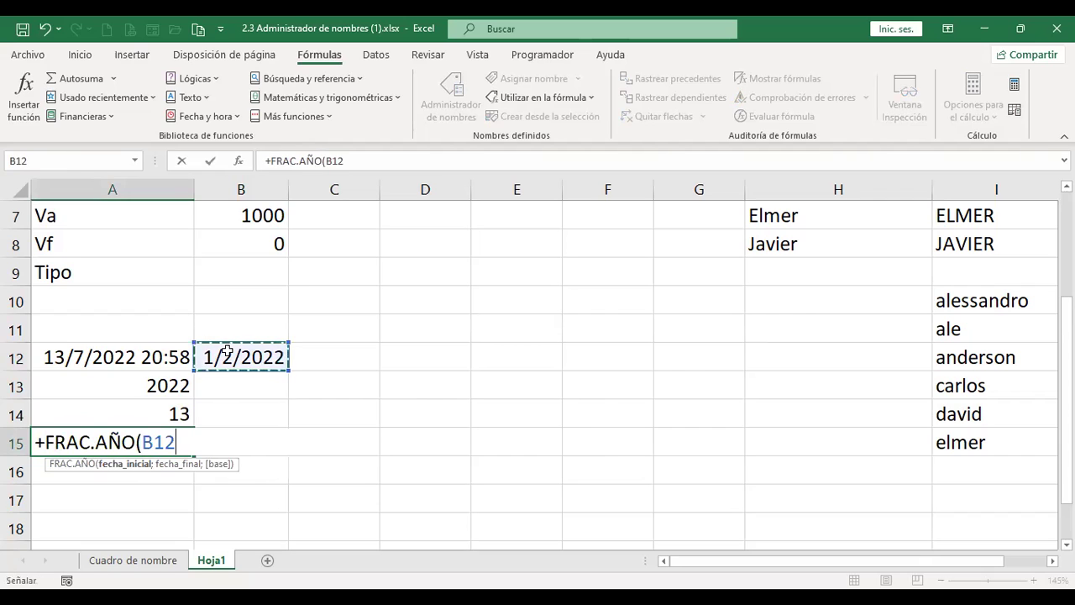
type(";")
left_click(115, 361)
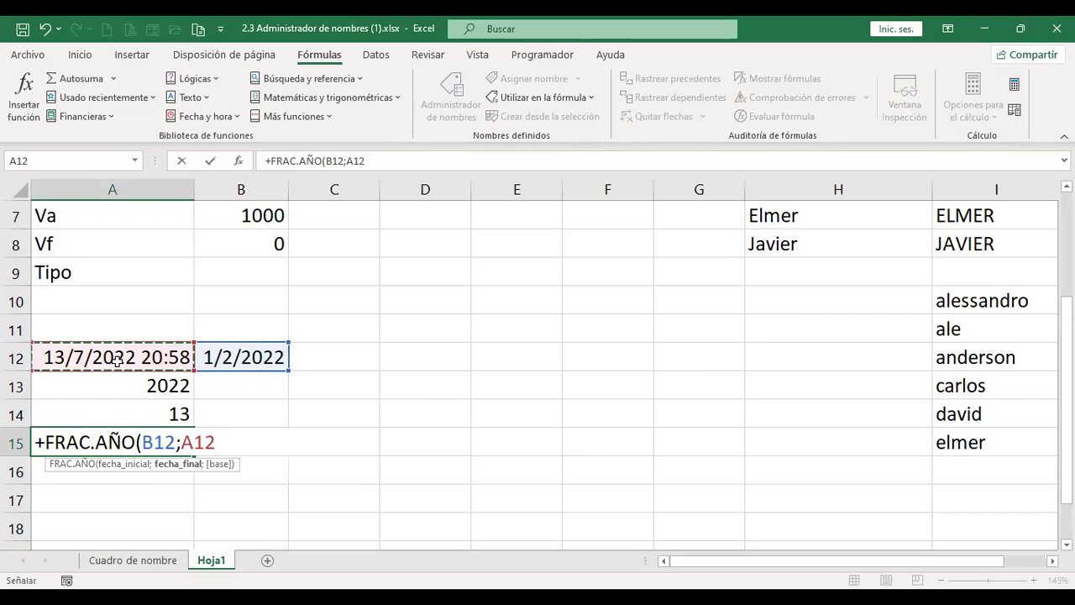
key("Return")
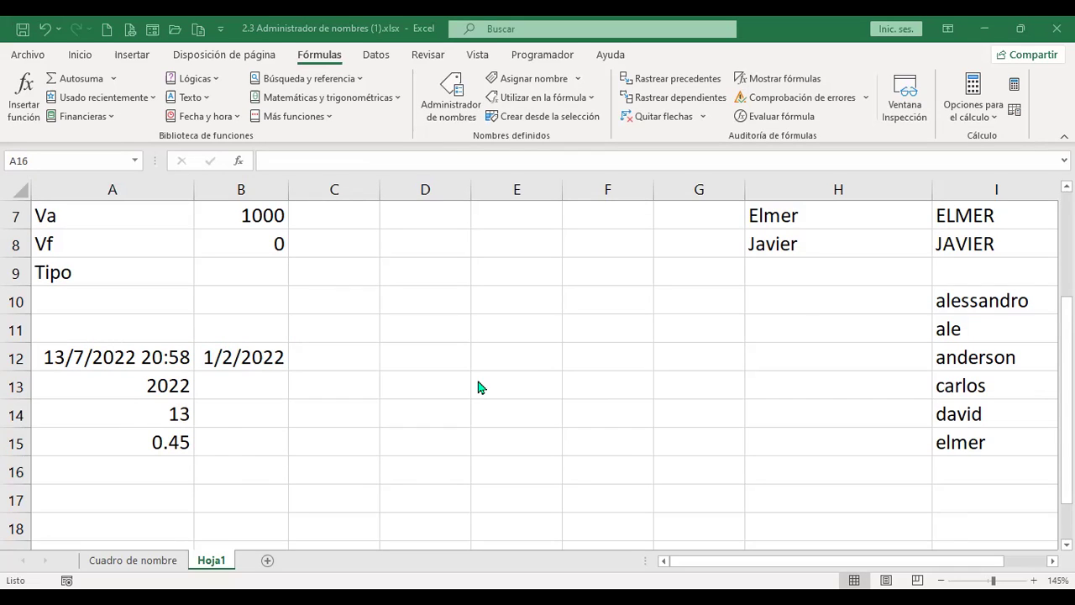
- Compare the two dates in A12 and B12 with the FRAC.AÑO formula and its result in A15
left_click_drag(117, 354, 220, 358)
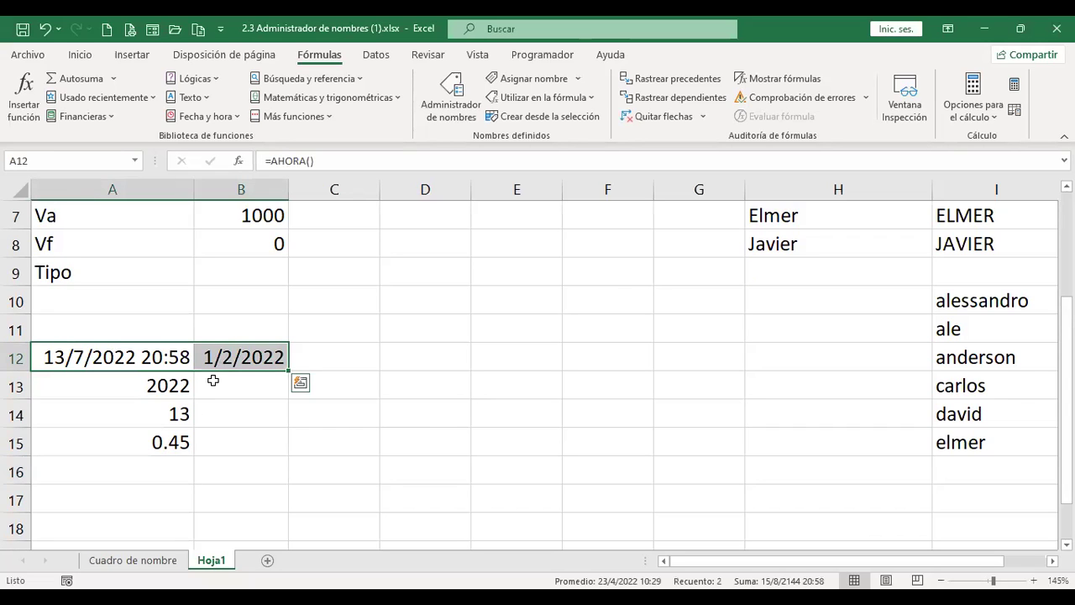
left_click(156, 442)
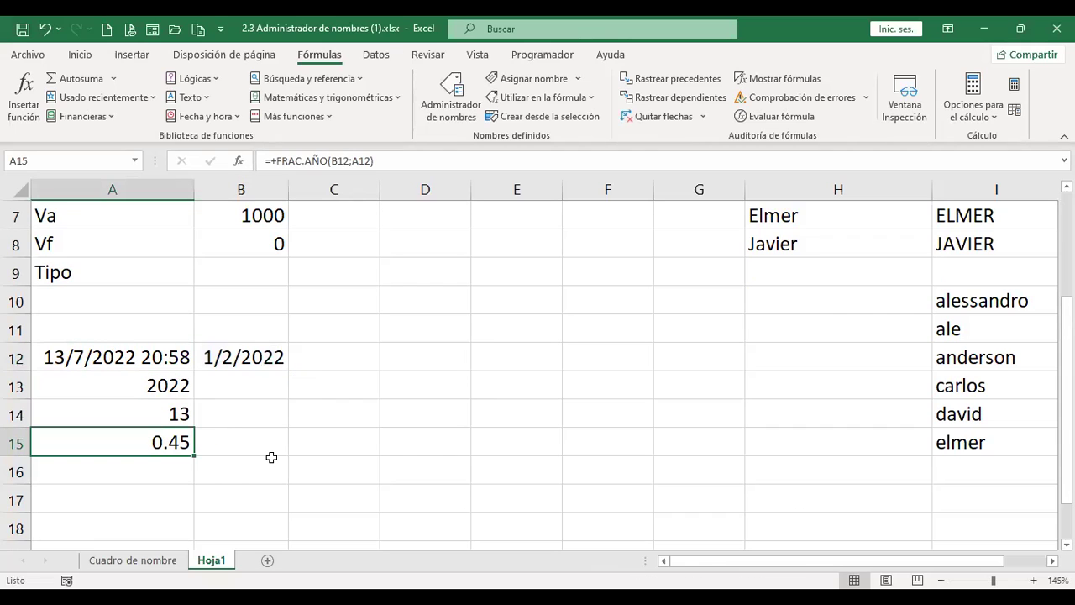
left_click(155, 352)
left_click_drag(155, 353, 218, 361)
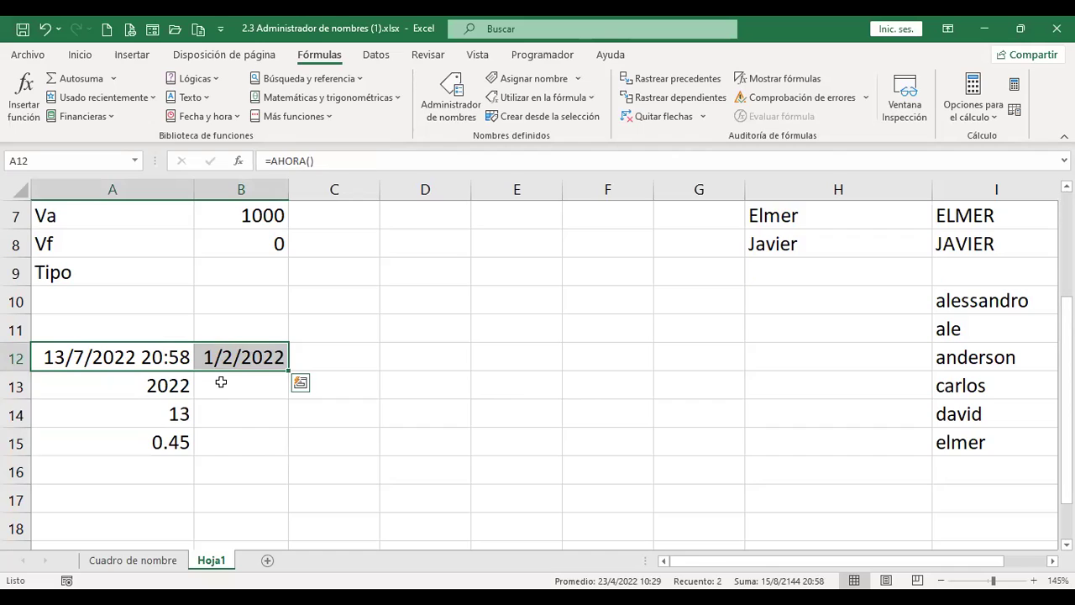
left_click(221, 382)
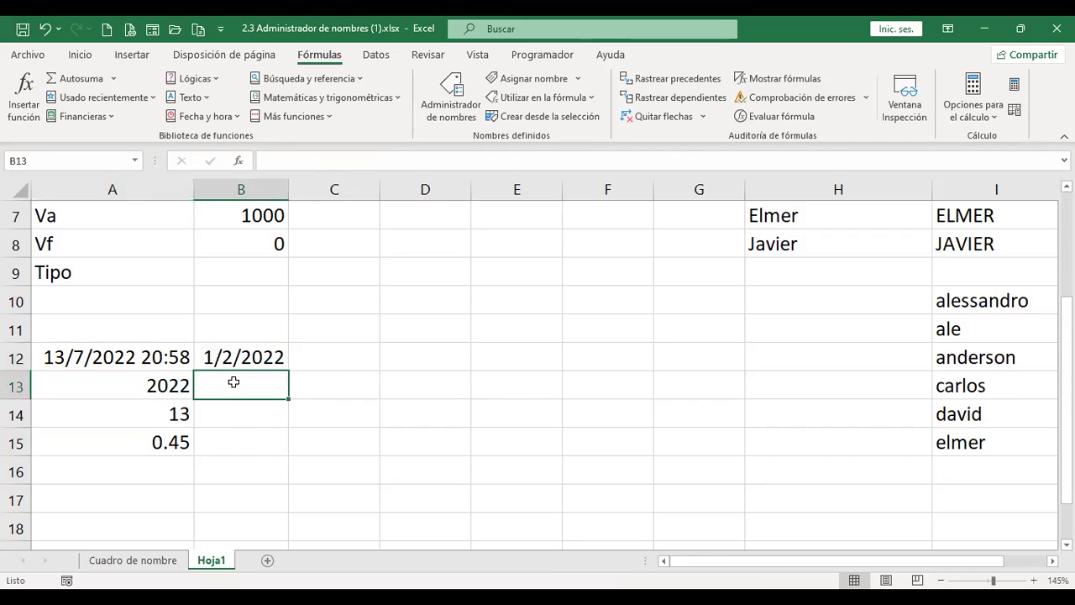